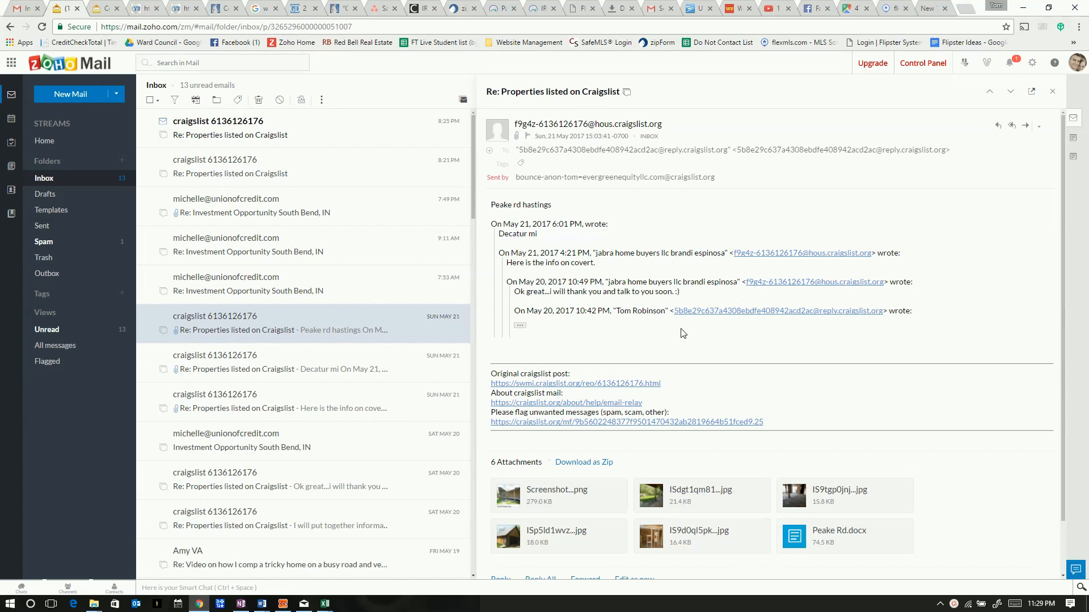
# Preview the Craigslist email's Peake Rd.docx attachment and bring it up in Word's Protected View
pyautogui.moveTo(819, 545)
pyautogui.click(794, 542)
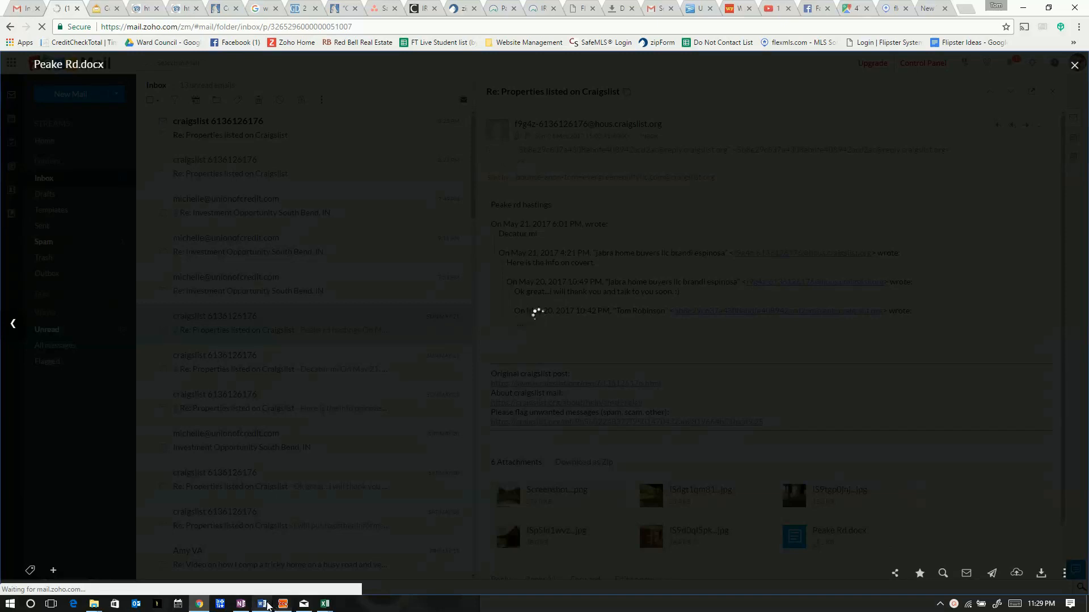
pyautogui.moveTo(269, 606)
pyautogui.click(366, 559)
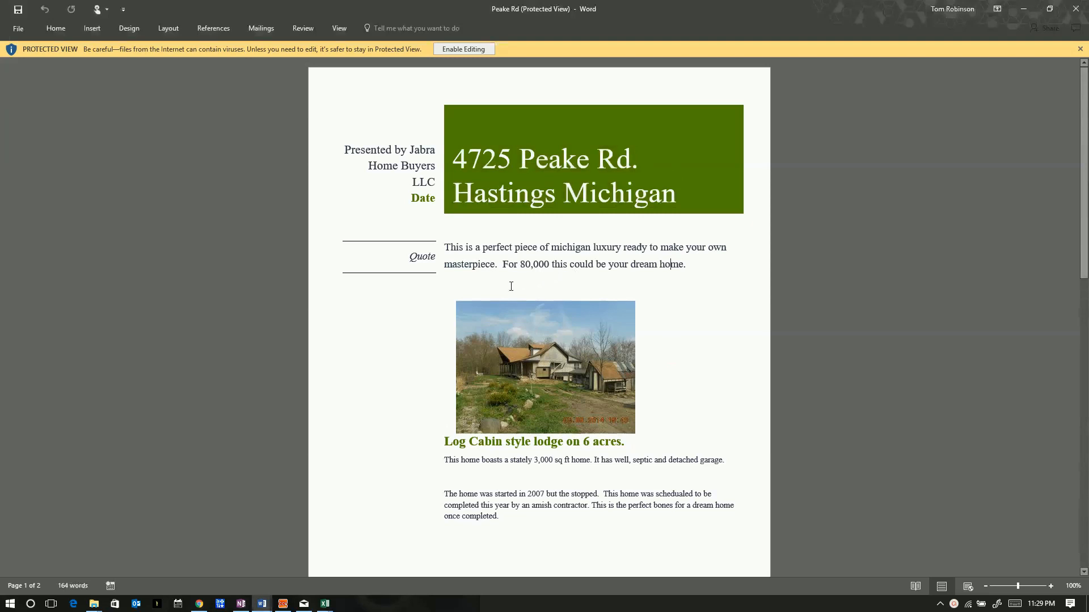
# Review the flyer, highlighting the 80,000 asking price and the 3,000 square footage
pyautogui.moveTo(520, 266); pyautogui.dragTo(548, 262)
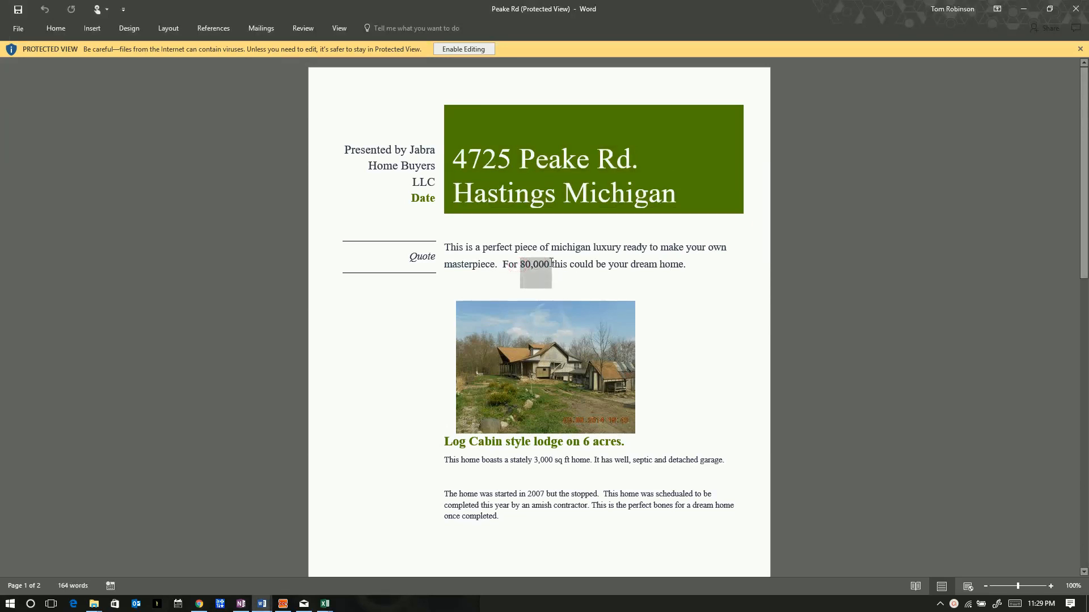
pyautogui.scroll(-1, 606, 356)
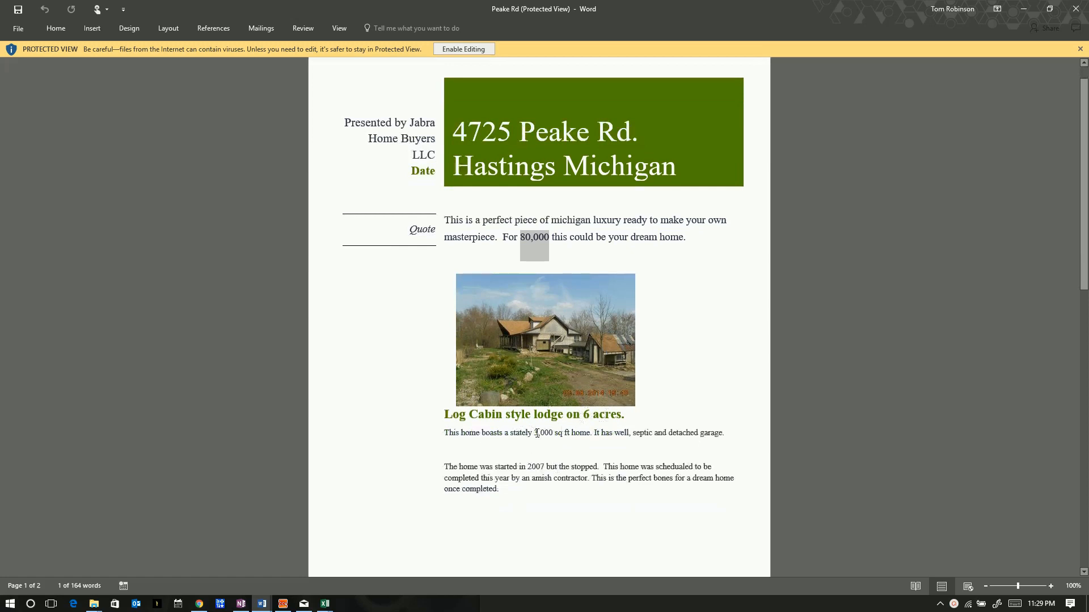
pyautogui.moveTo(533, 431); pyautogui.dragTo(556, 442)
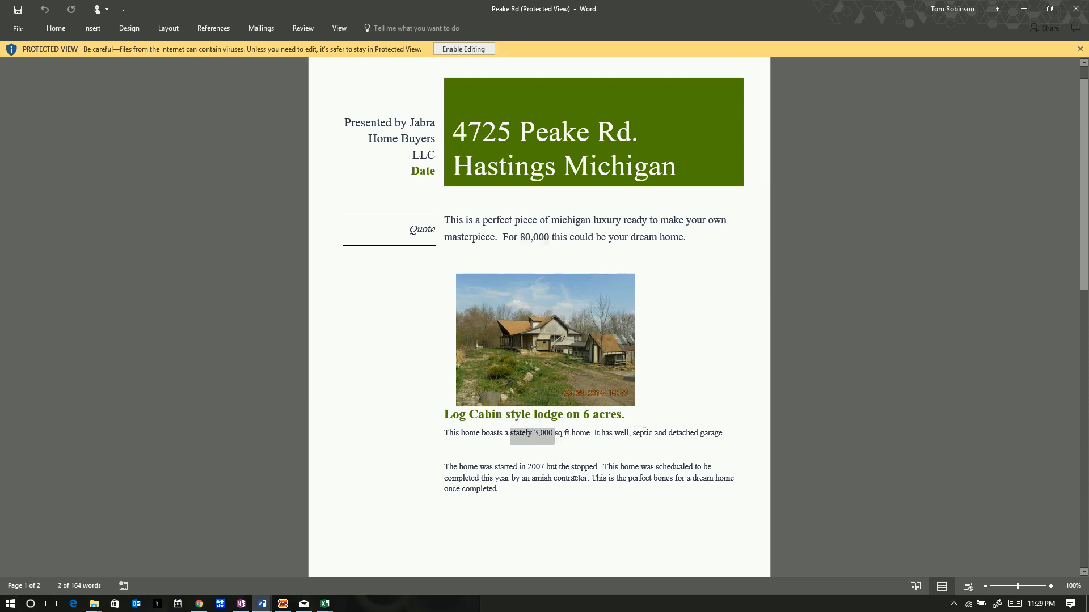
pyautogui.scroll(-3, 589, 460)
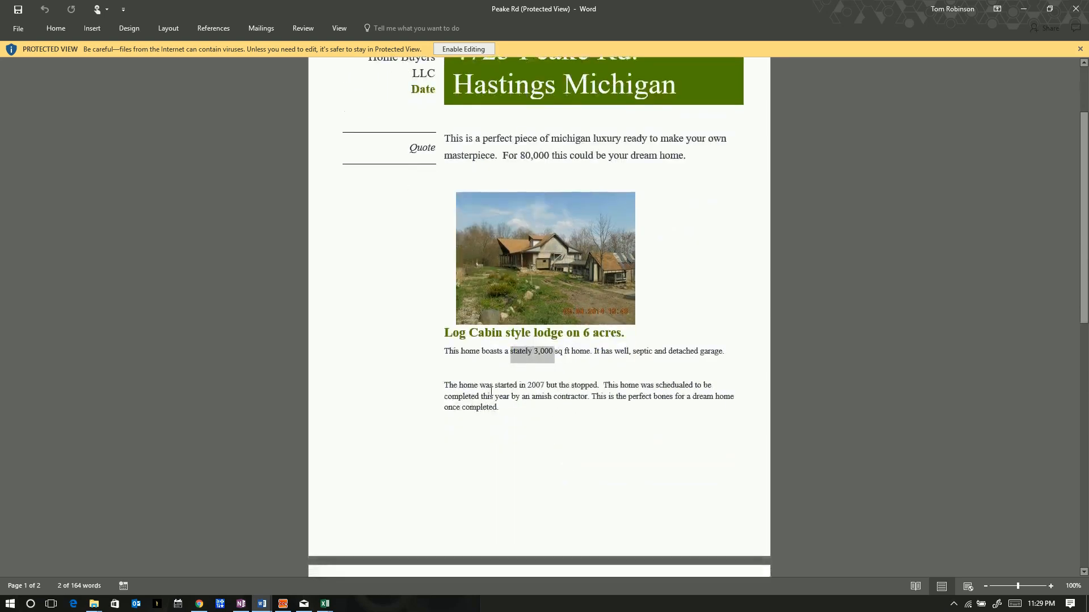
pyautogui.scroll(-1, 508, 397)
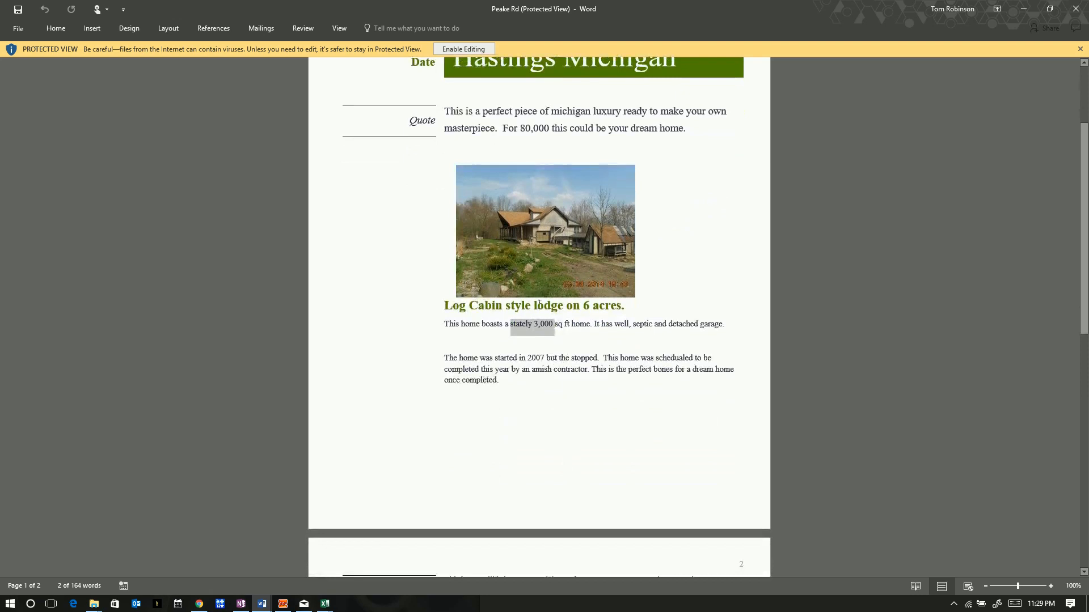
pyautogui.scroll(-8, 552, 340)
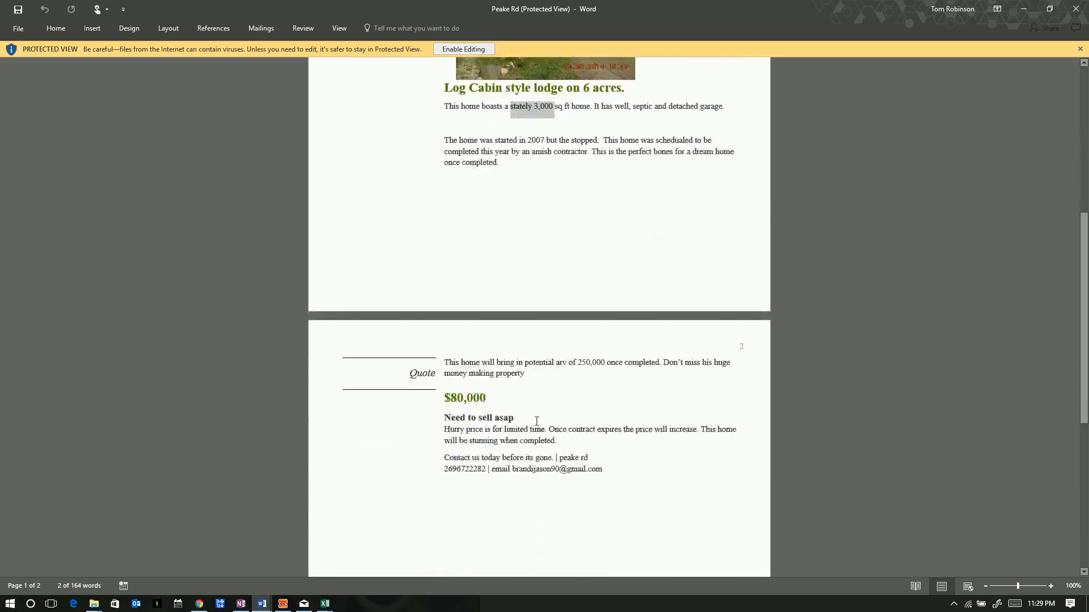
pyautogui.scroll(7, 540, 418)
pyautogui.scroll(3, 591, 258)
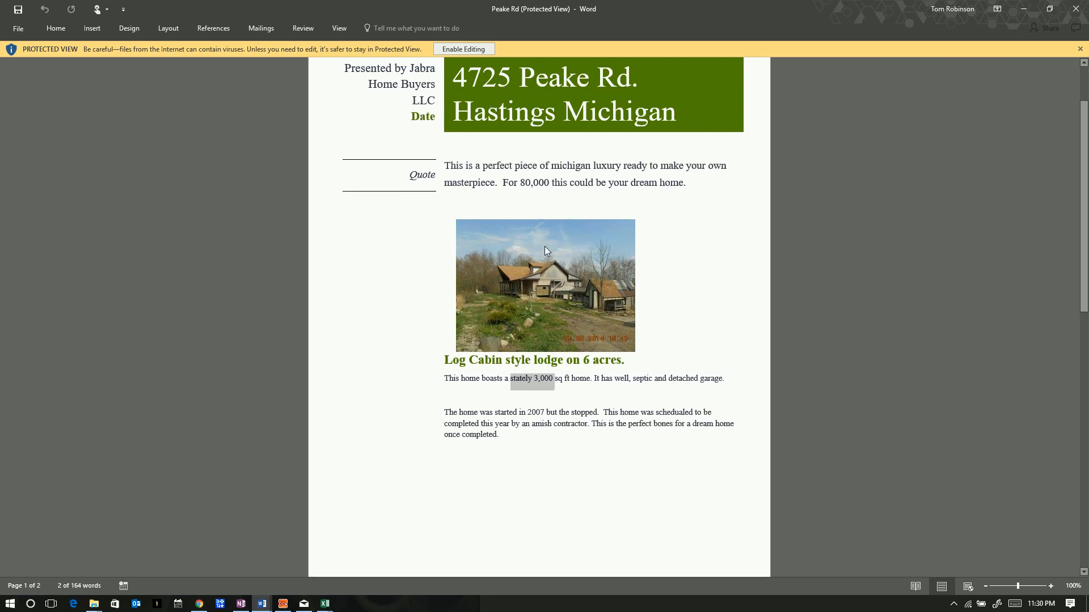
pyautogui.click(693, 233)
pyautogui.scroll(3, 694, 234)
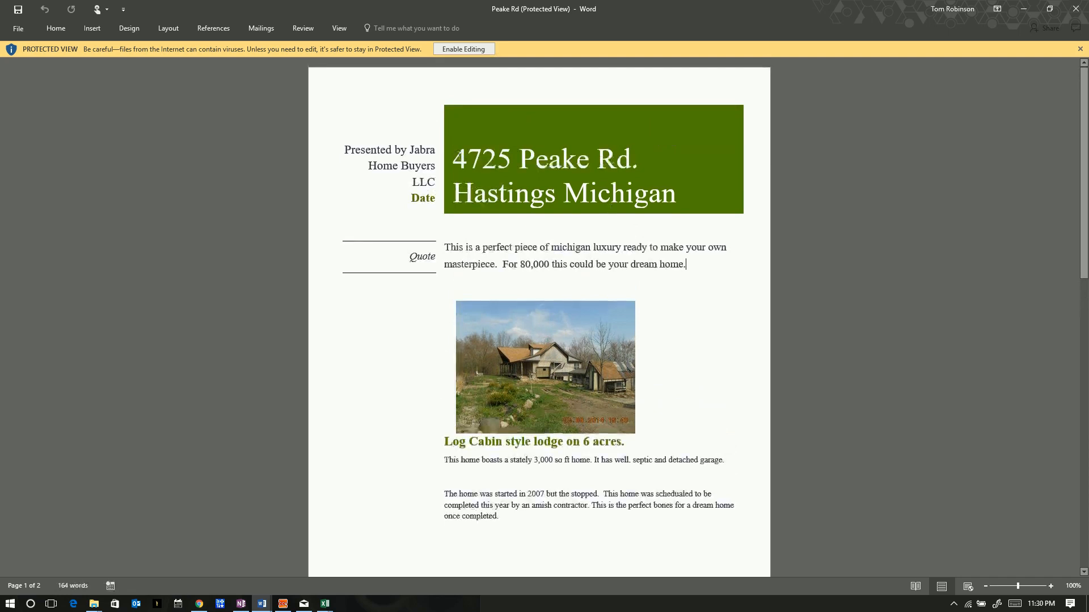
pyautogui.moveTo(457, 159); pyautogui.dragTo(629, 191)
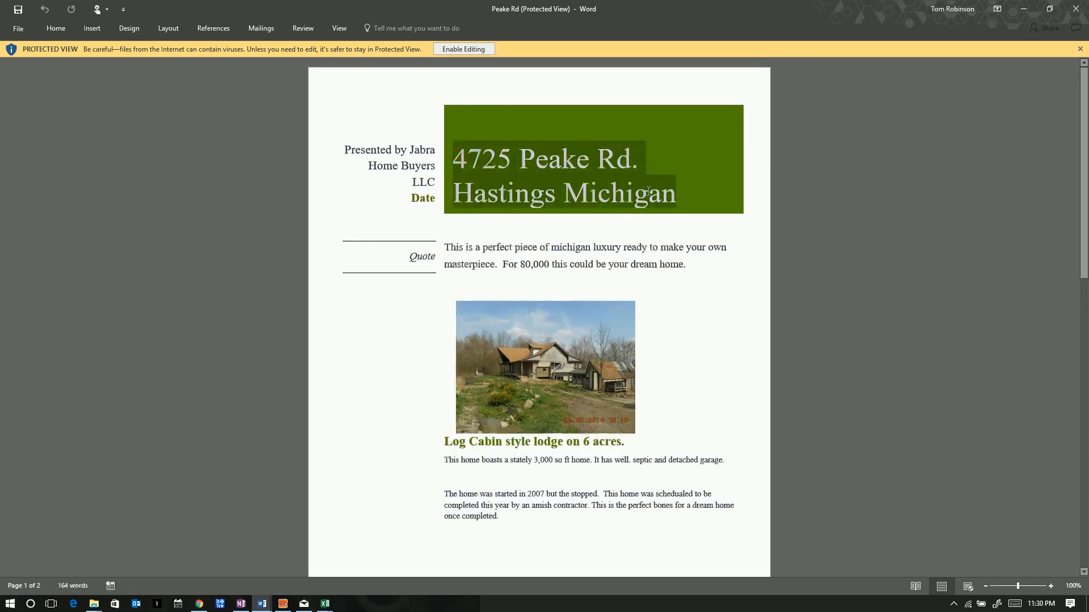
pyautogui.rightClick(593, 170)
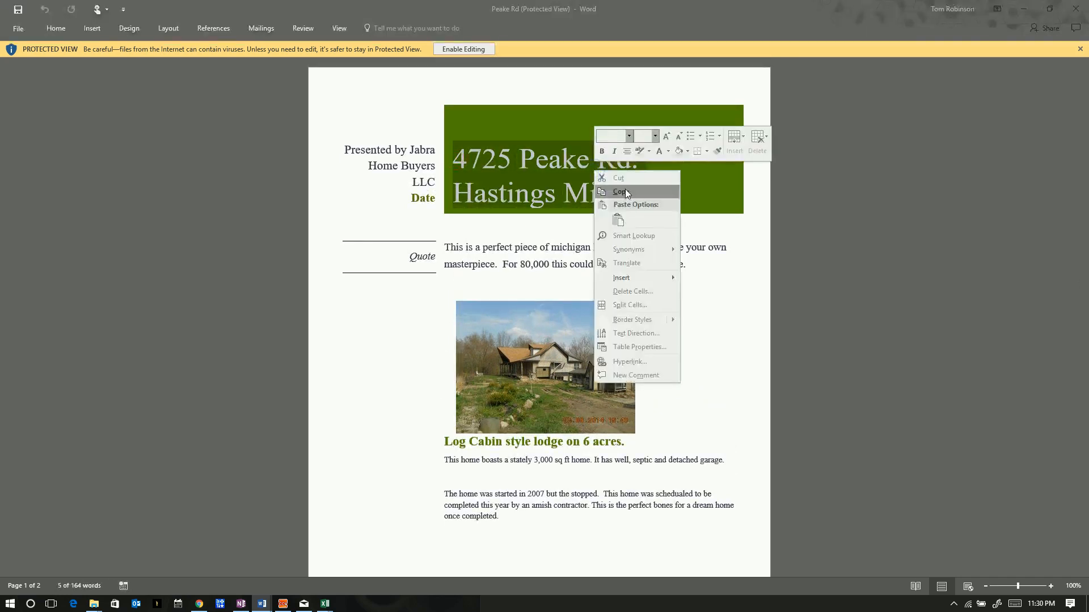
pyautogui.click(624, 191)
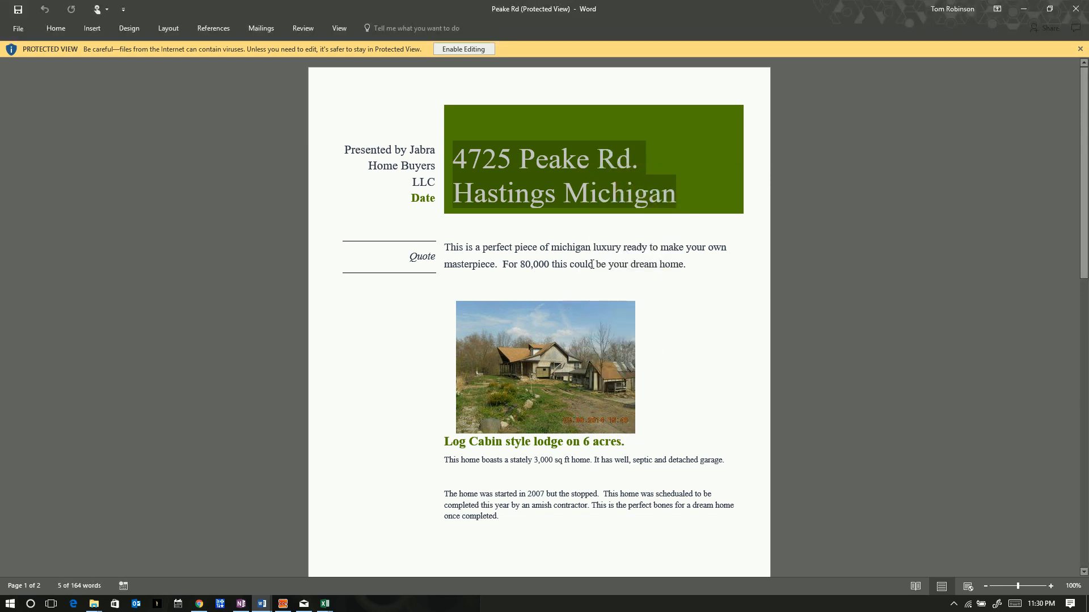
pyautogui.scroll(-6, 671, 312)
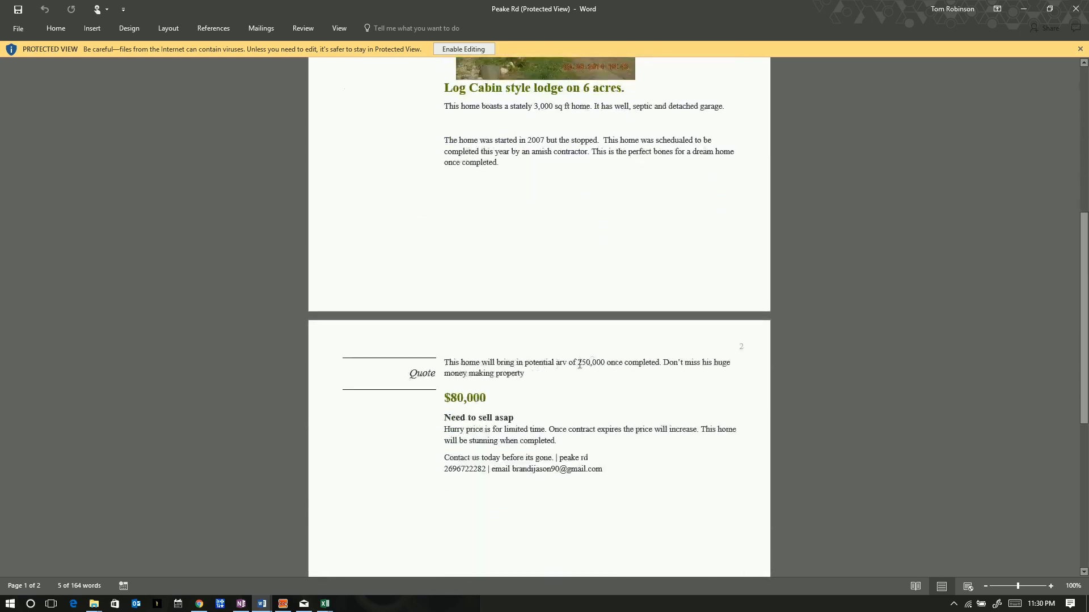
pyautogui.scroll(3, 614, 384)
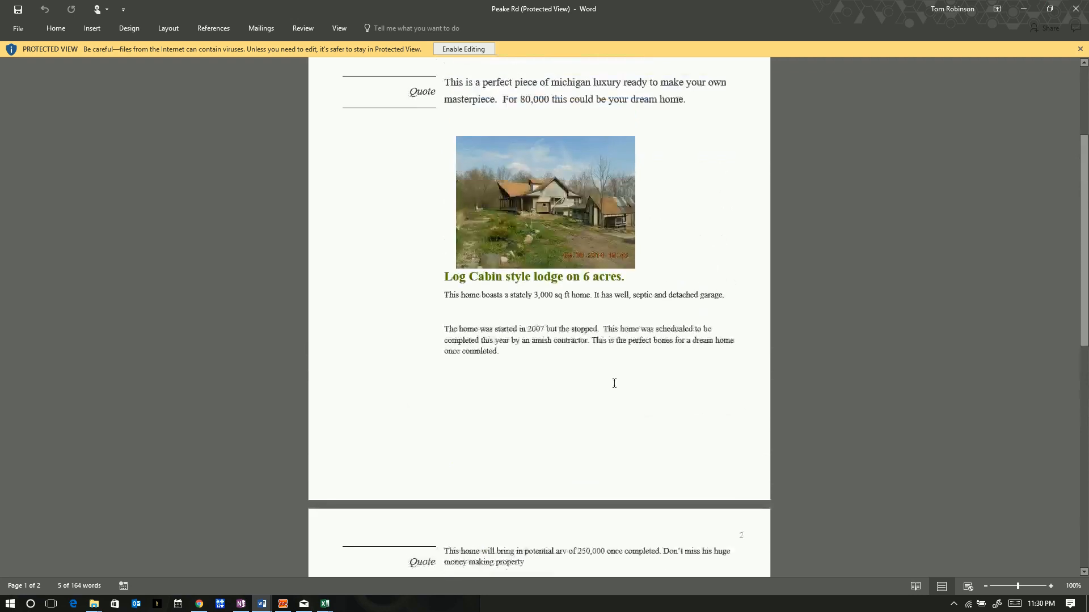
pyautogui.scroll(3, 598, 284)
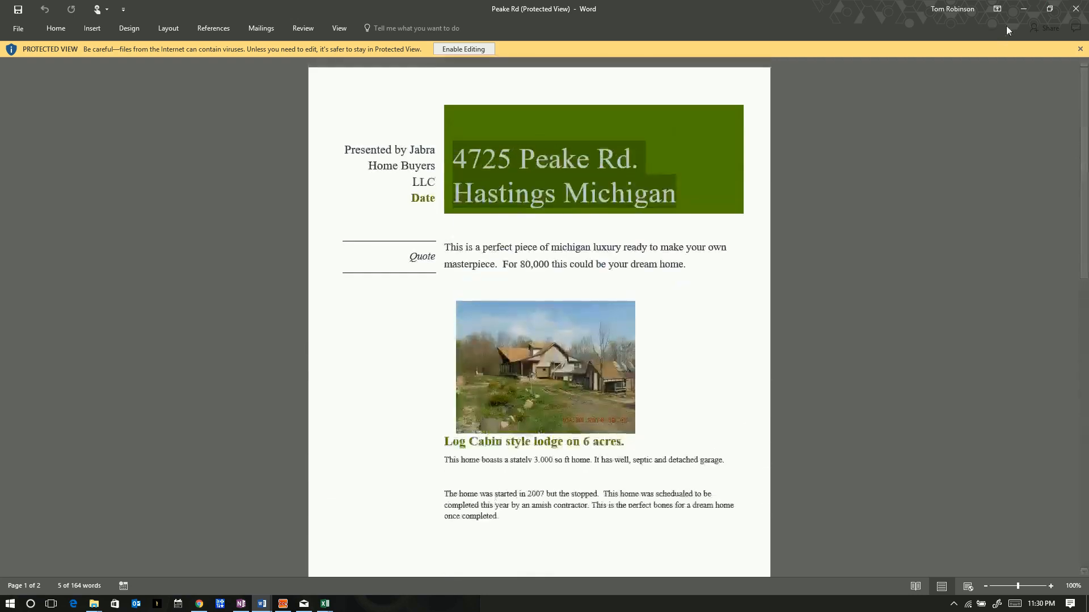
pyautogui.click(1023, 9)
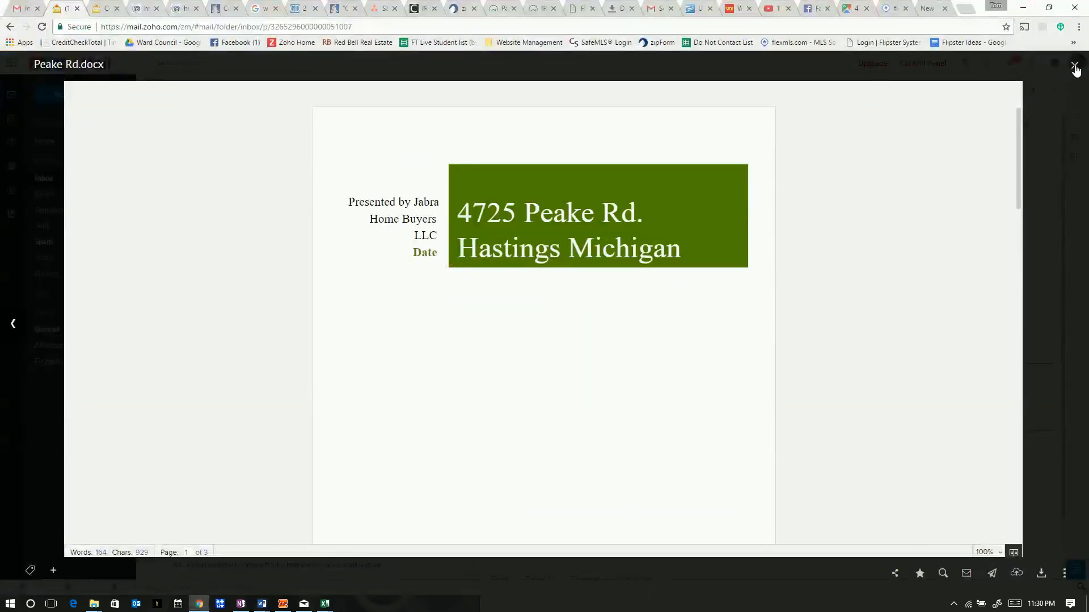
pyautogui.click(1075, 67)
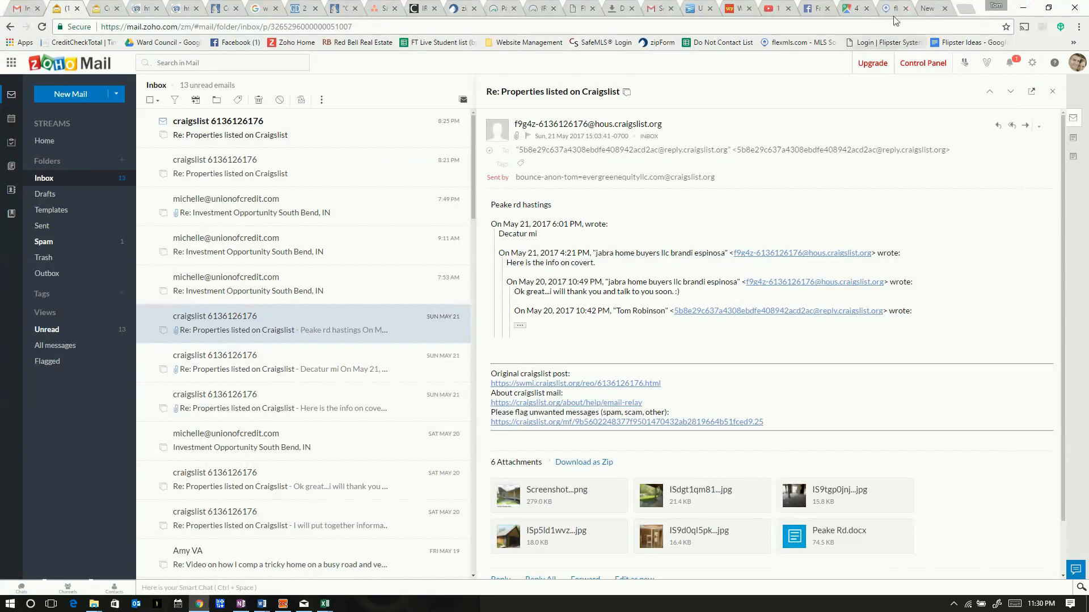
pyautogui.click(926, 9)
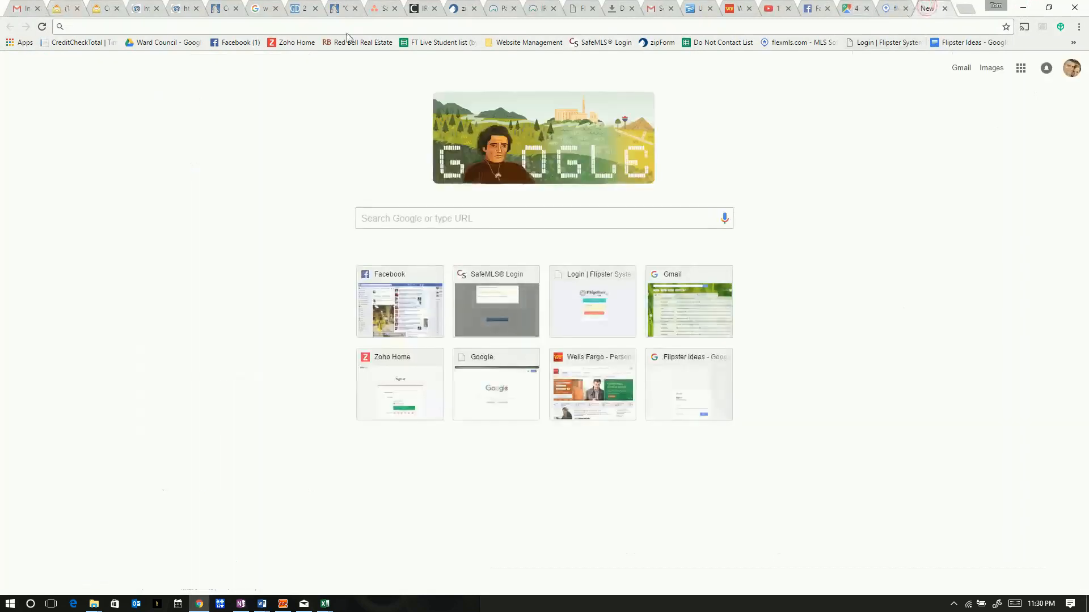
pyautogui.hotkey('ctrl', 'v')
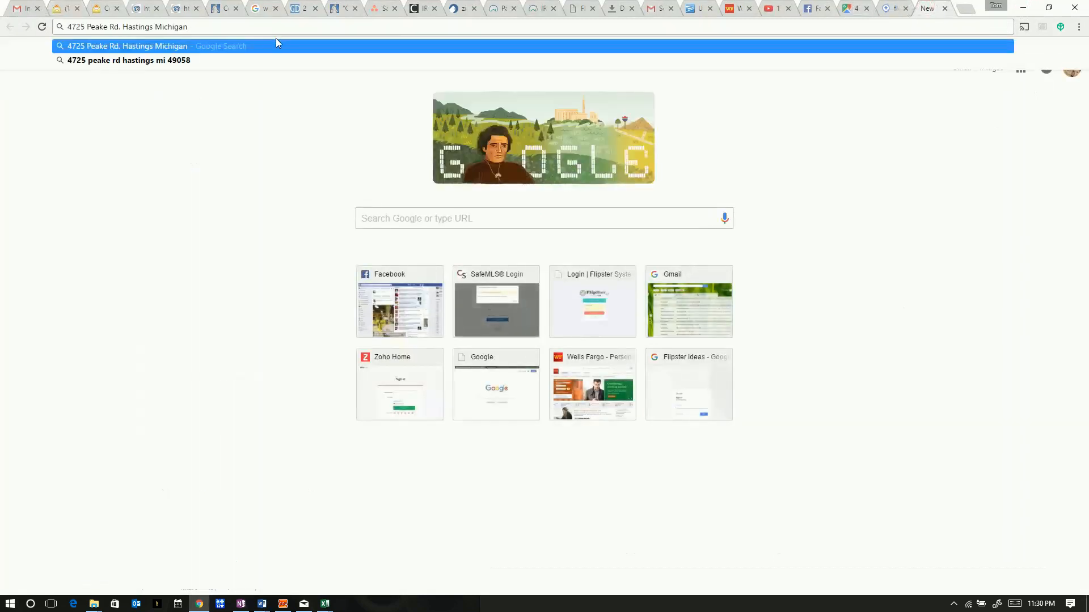
pyautogui.press('Return')
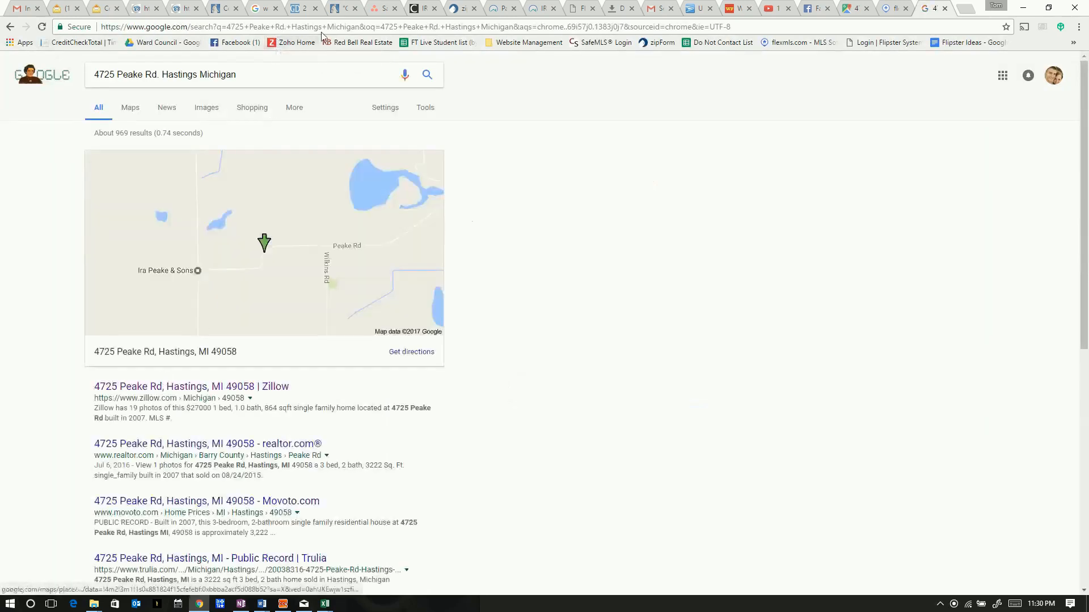
pyautogui.click(153, 388)
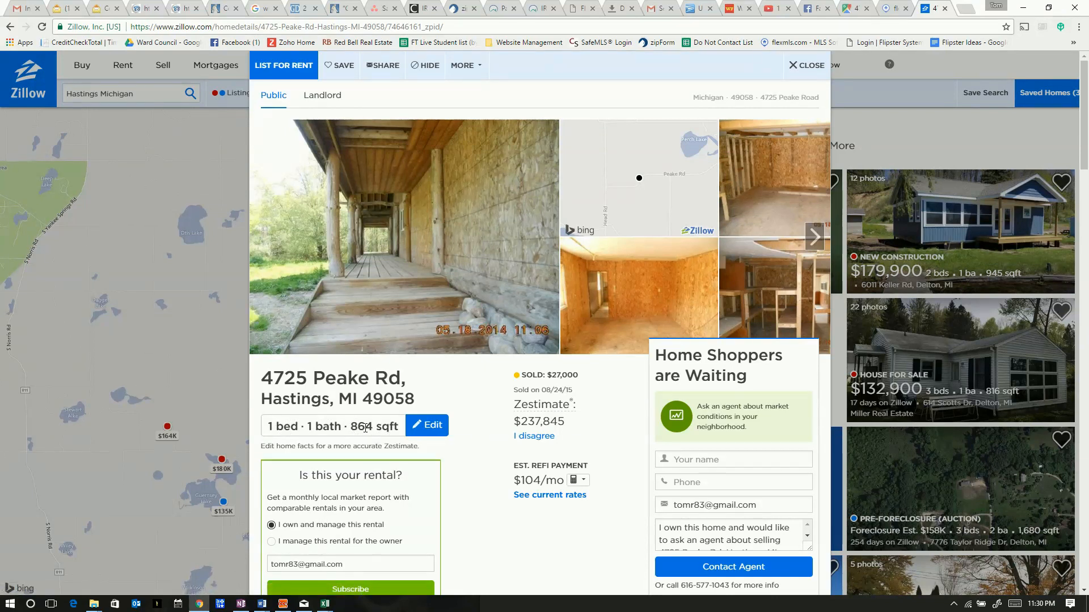
pyautogui.click(813, 237)
pyautogui.click(813, 237)
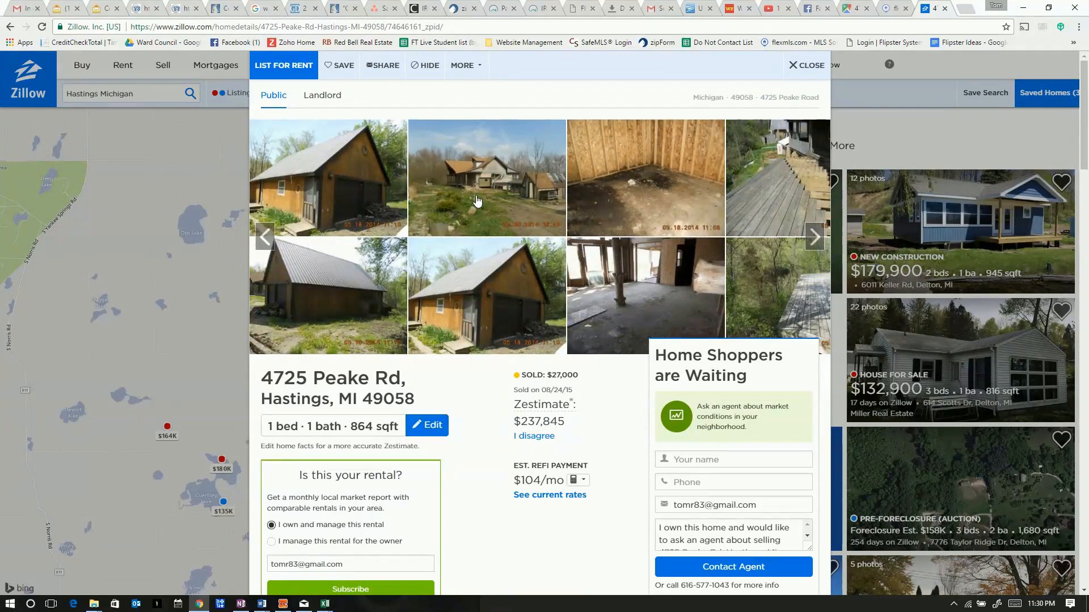
pyautogui.click(813, 235)
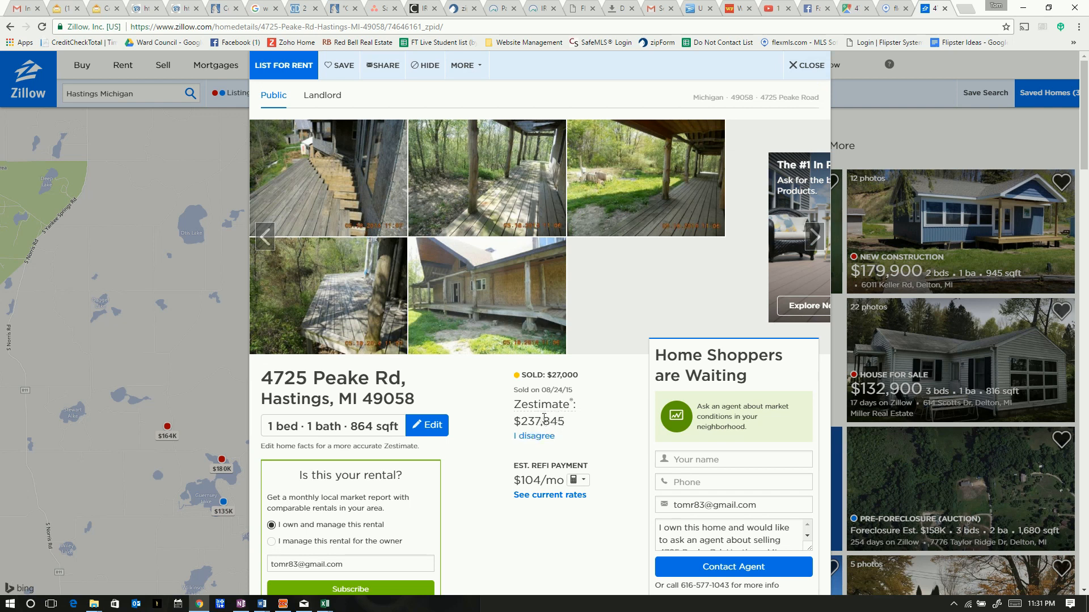
# Close the property details and go back to the Google results for the address
pyautogui.click(803, 67)
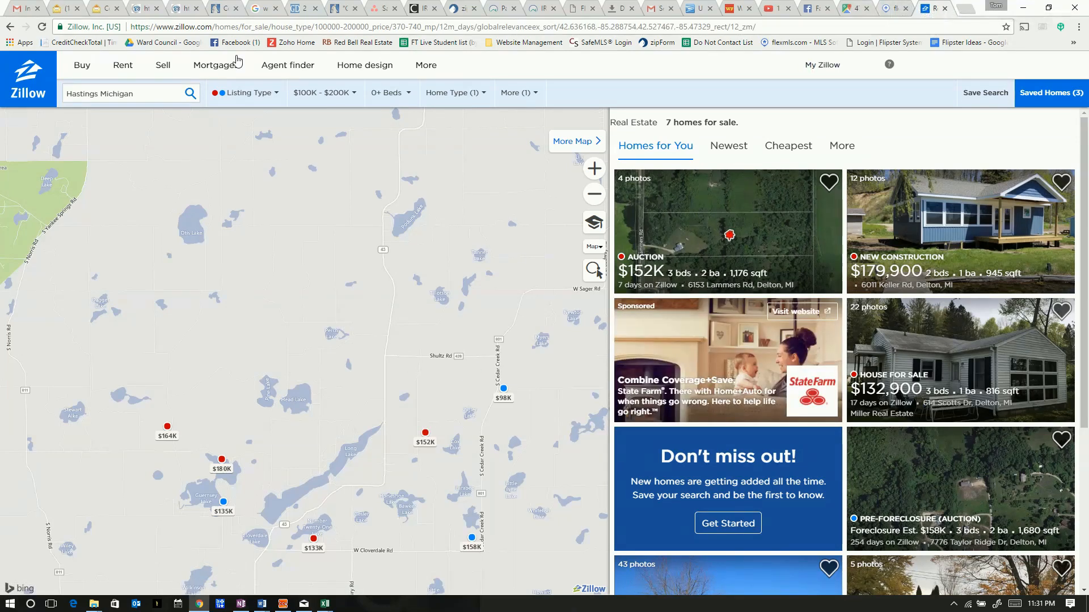
pyautogui.click(12, 28)
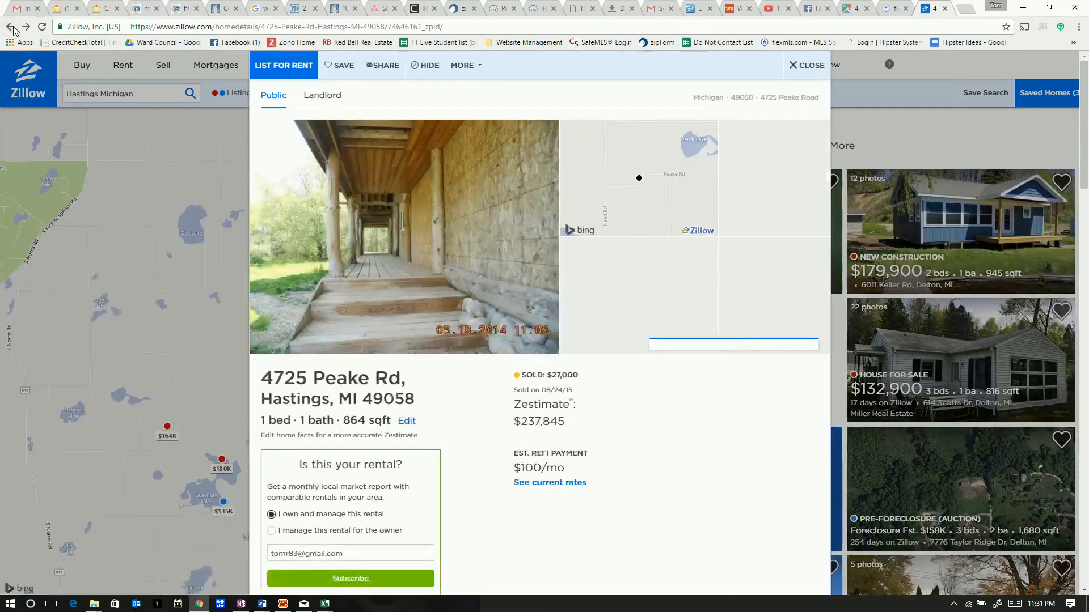
pyautogui.click(12, 28)
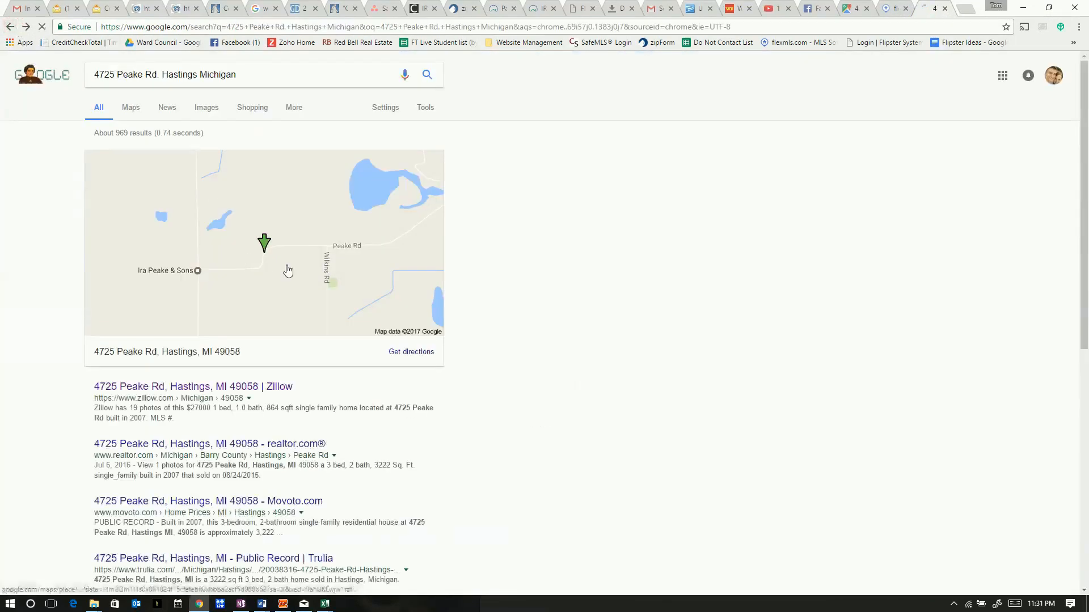
pyautogui.click(269, 263)
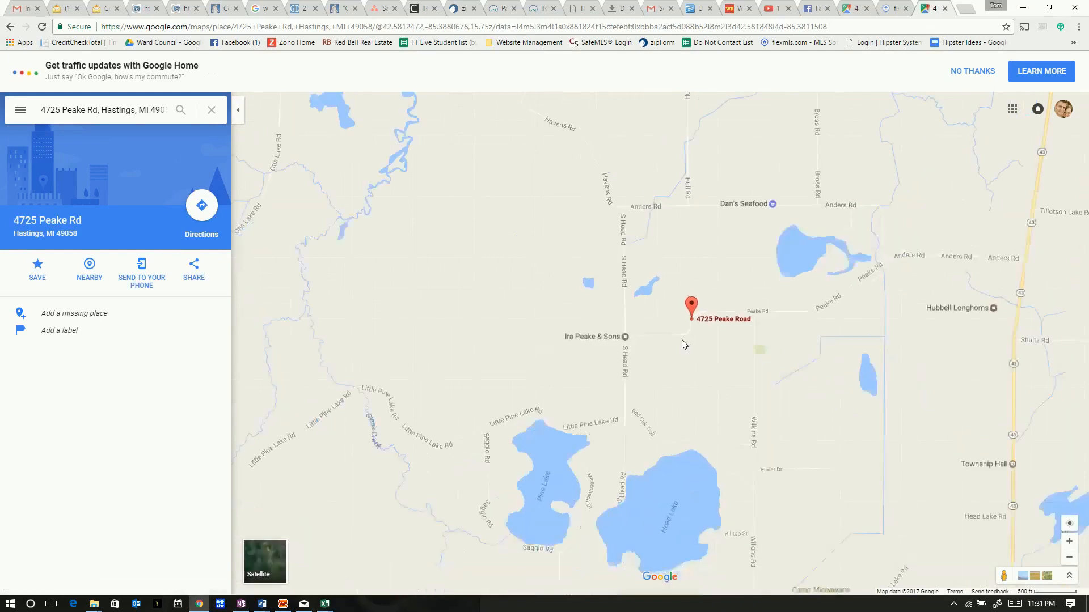
pyautogui.scroll(-2, 684, 343)
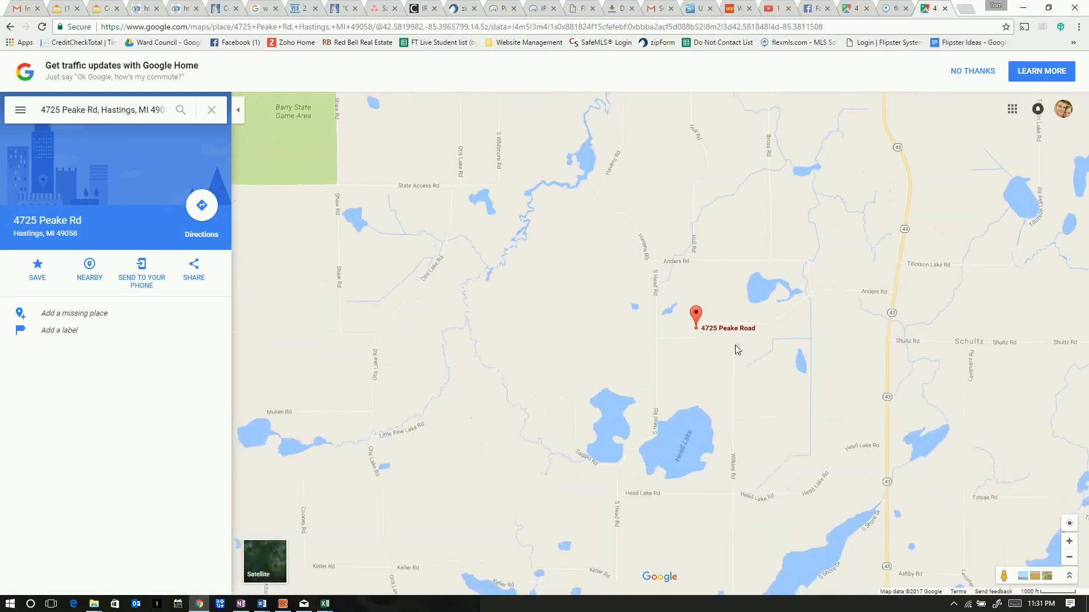
pyautogui.scroll(-1, 735, 350)
pyautogui.moveTo(746, 365); pyautogui.dragTo(678, 365)
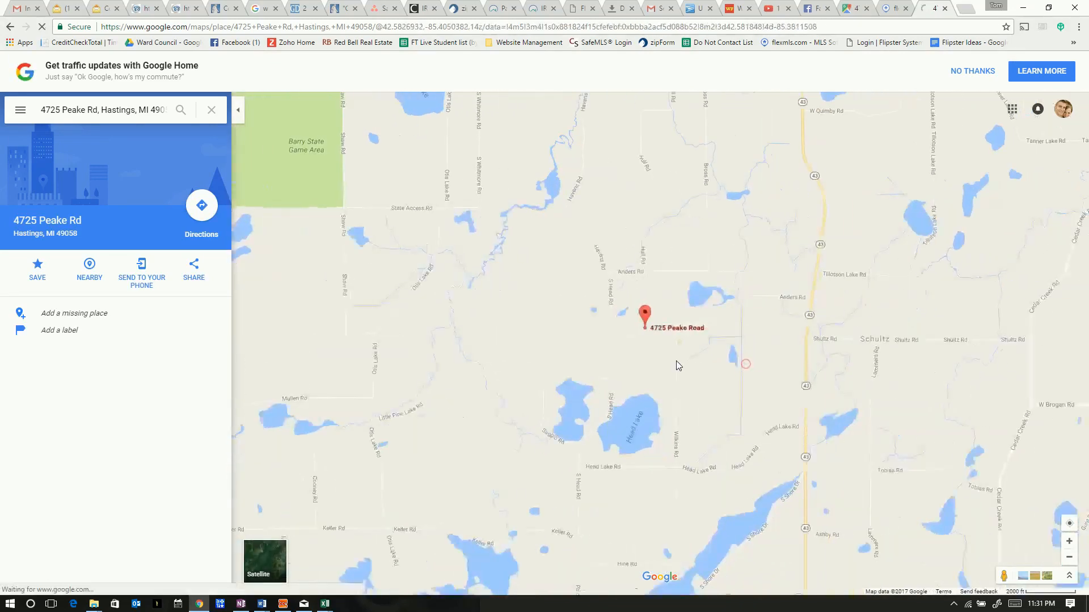
pyautogui.scroll(-1, 702, 321)
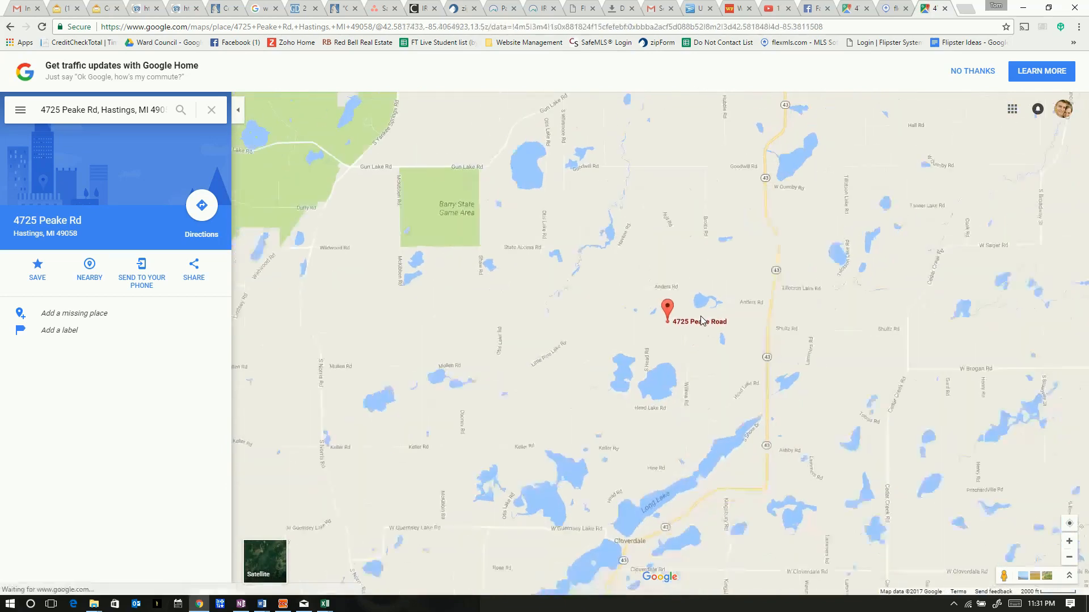
pyautogui.scroll(-1, 702, 321)
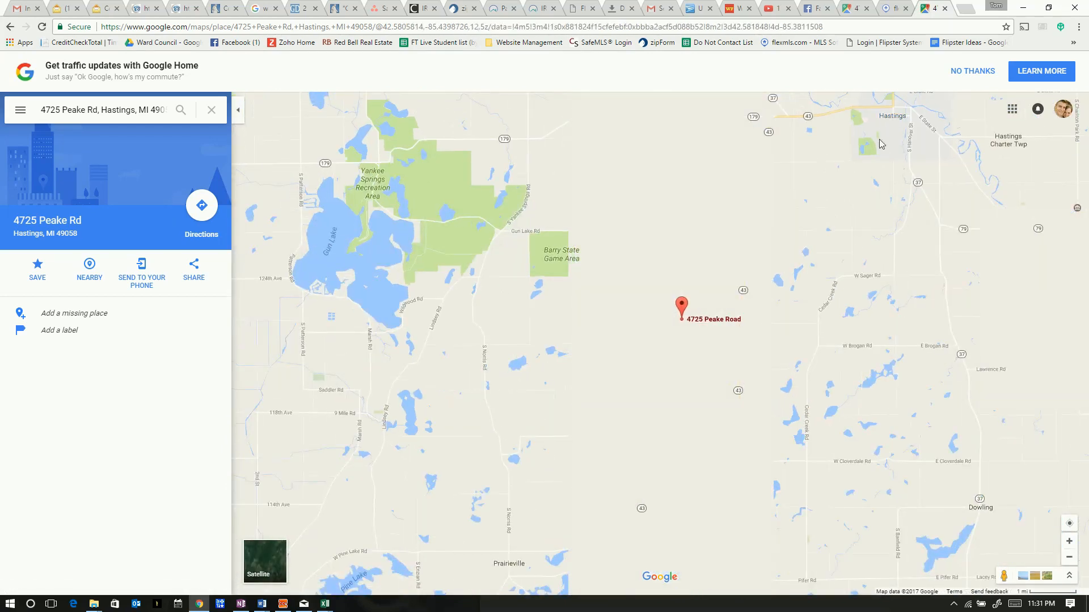
pyautogui.scroll(1, 571, 337)
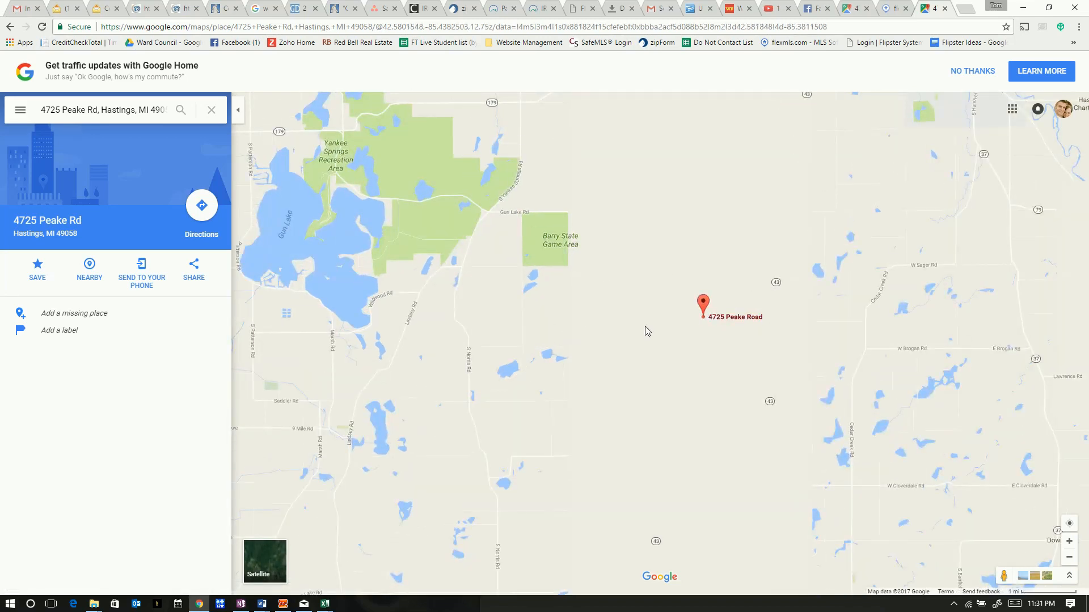
pyautogui.scroll(3, 751, 333)
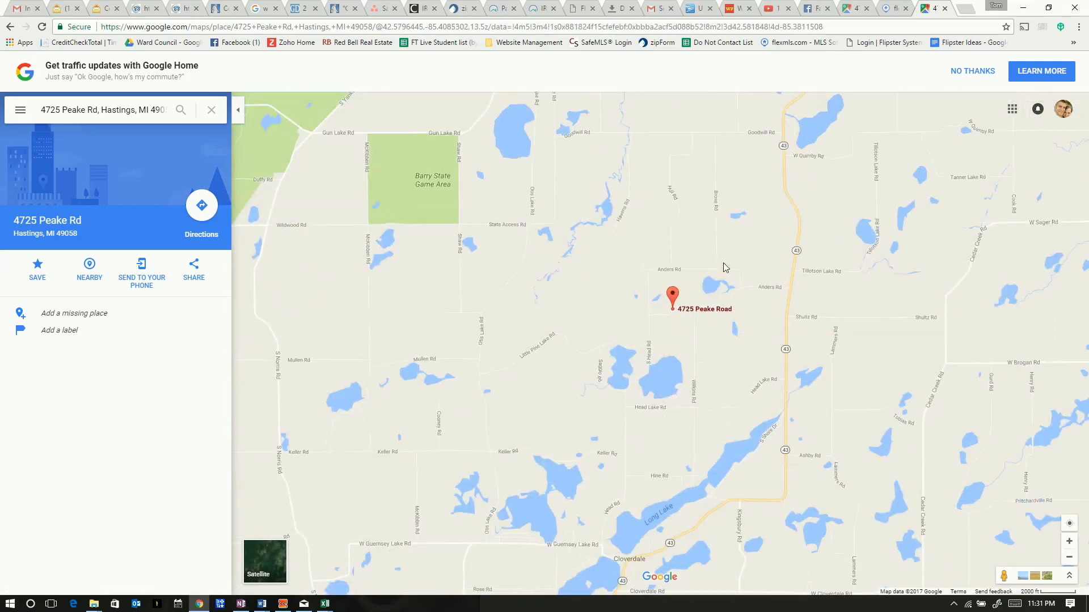
# Log in to flexmls, dismiss the broadcast messages, and show the search types
pyautogui.click(893, 8)
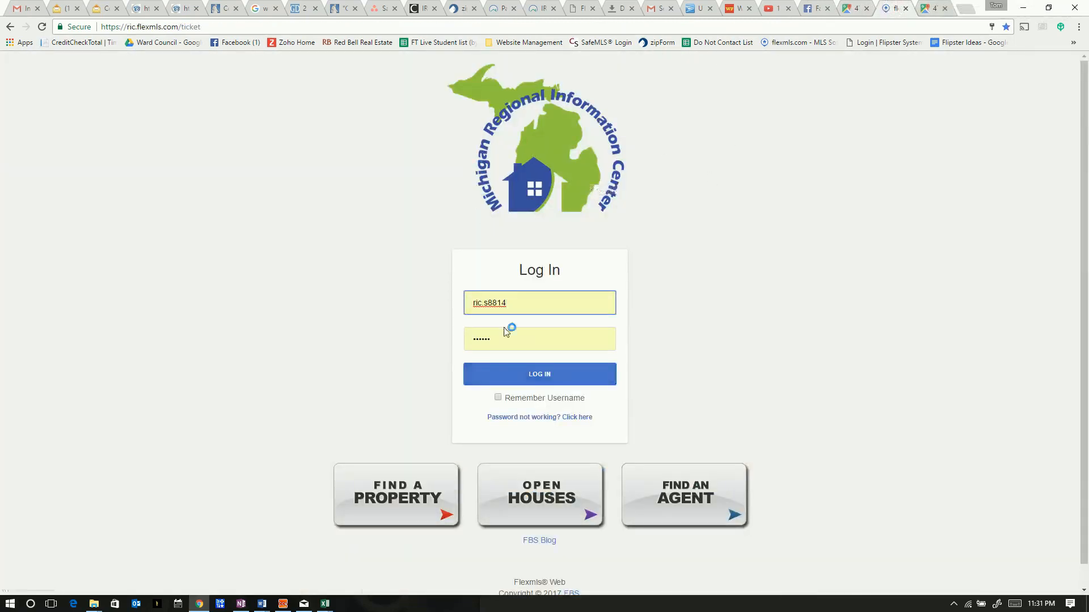
pyautogui.click(533, 379)
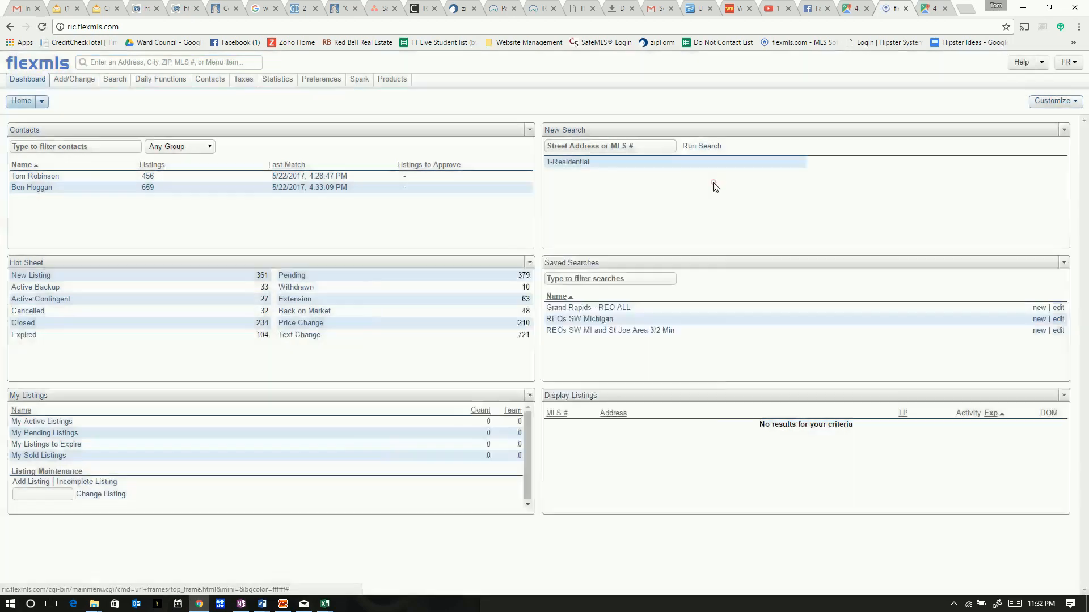
pyautogui.click(714, 182)
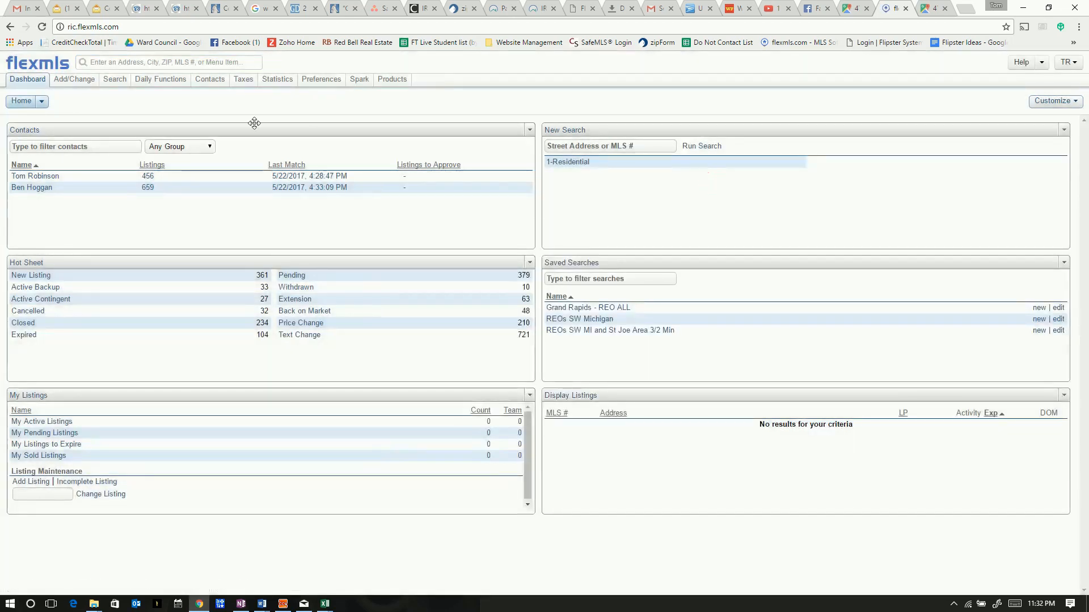
pyautogui.click(116, 81)
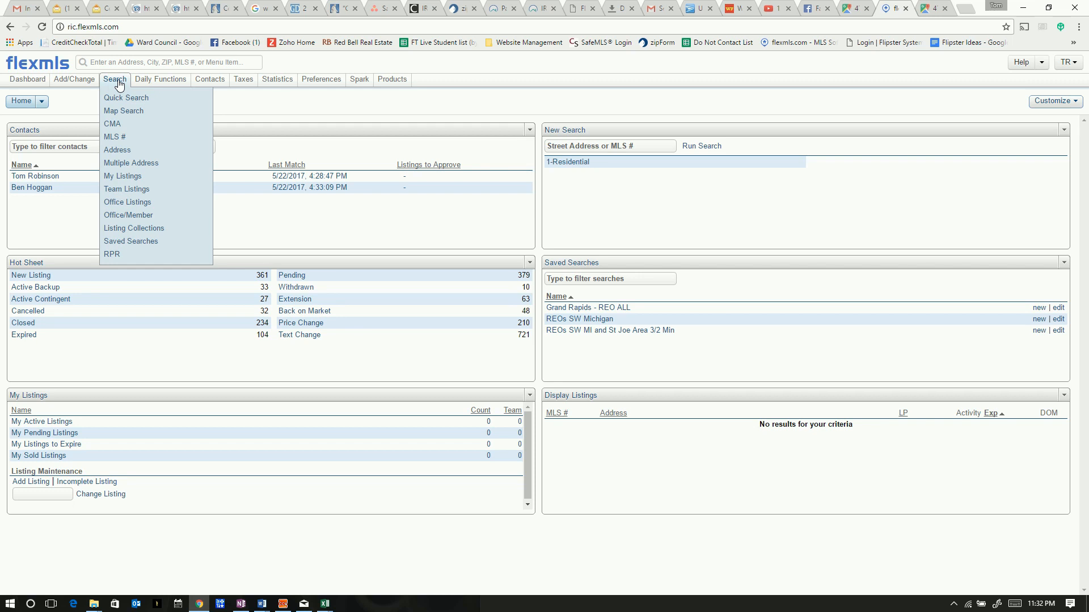
# Start a flexmls Map Search using the 1-Residential quick search
pyautogui.click(121, 115)
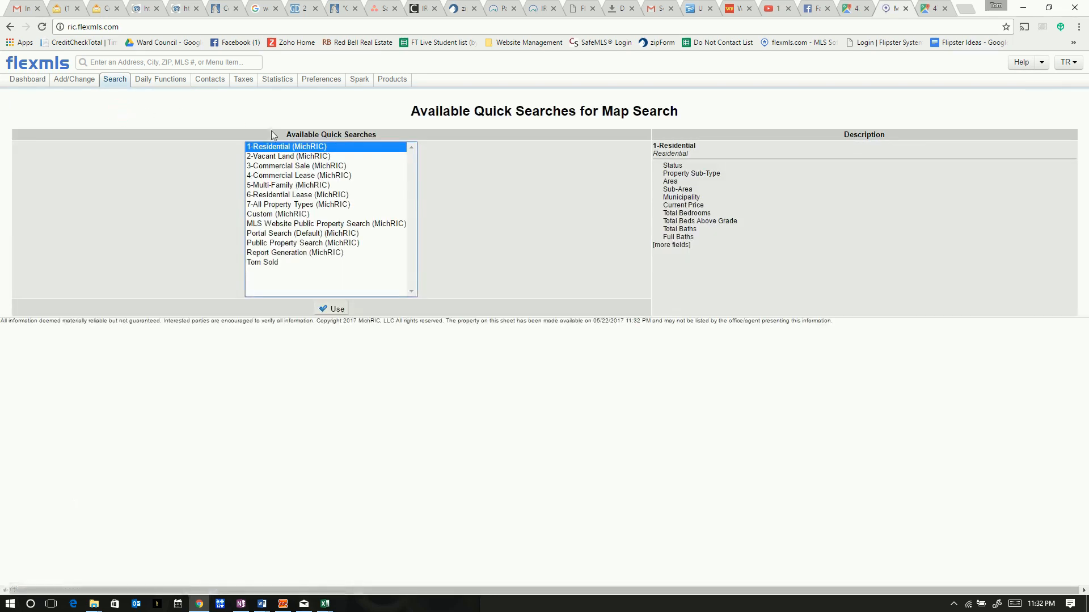
pyautogui.moveTo(115, 82)
pyautogui.click(331, 310)
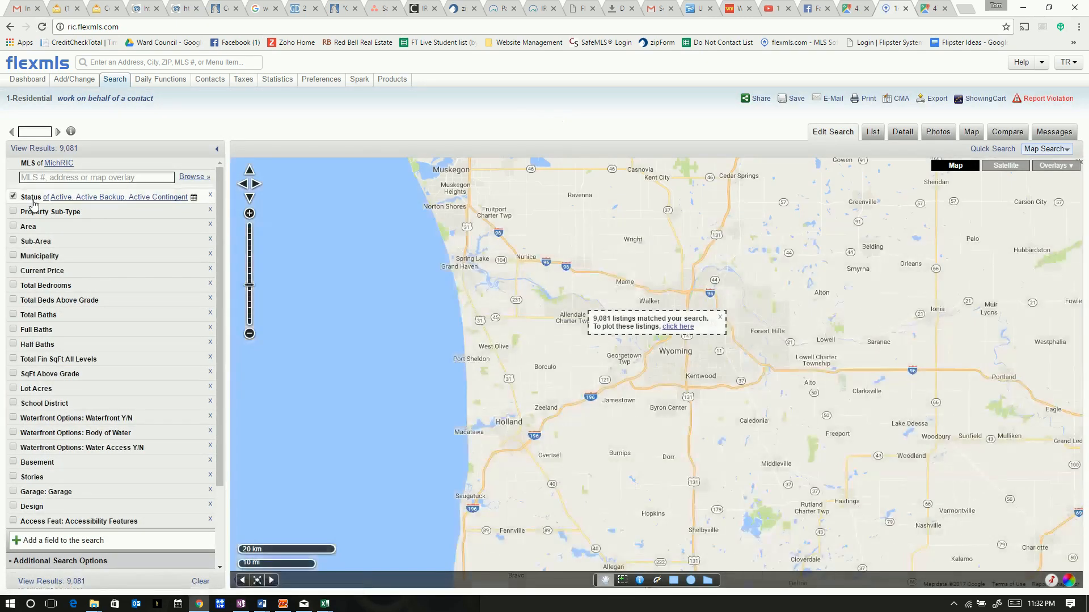
# Add Pending and Sold to the included Status values, then pan the map
pyautogui.click(193, 199)
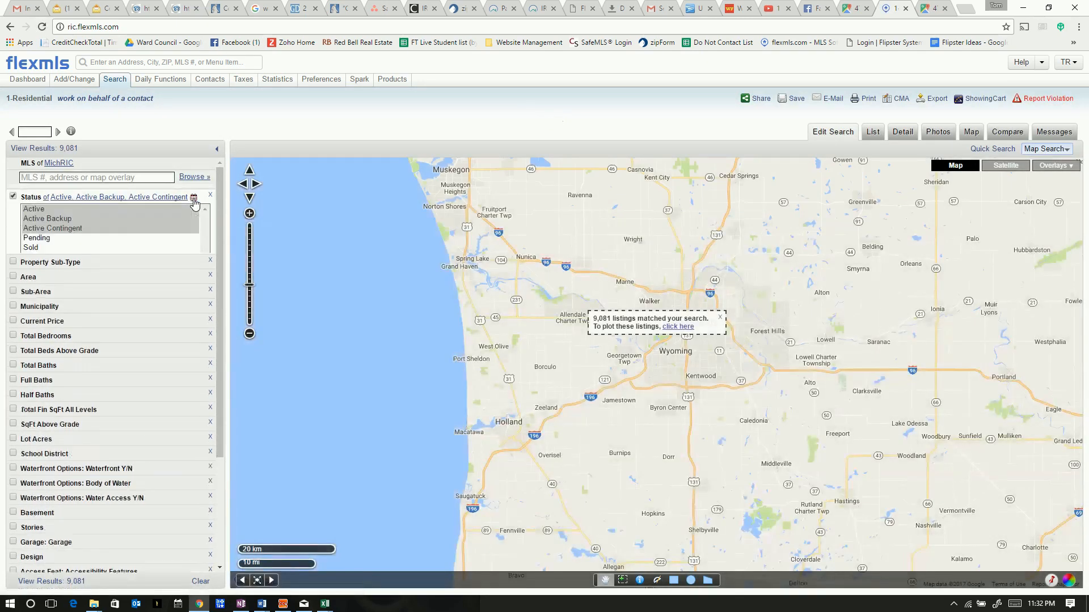
pyautogui.keyDown('ctrl'); pyautogui.click(38, 243); pyautogui.keyUp('ctrl')
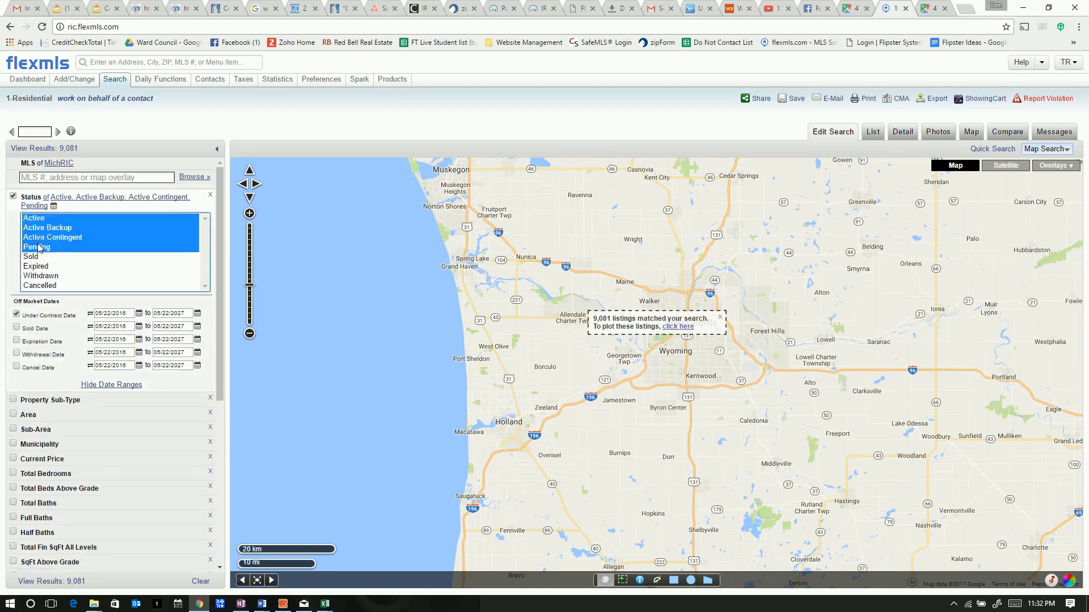
pyautogui.keyDown('ctrl'); pyautogui.click(36, 258); pyautogui.keyUp('ctrl')
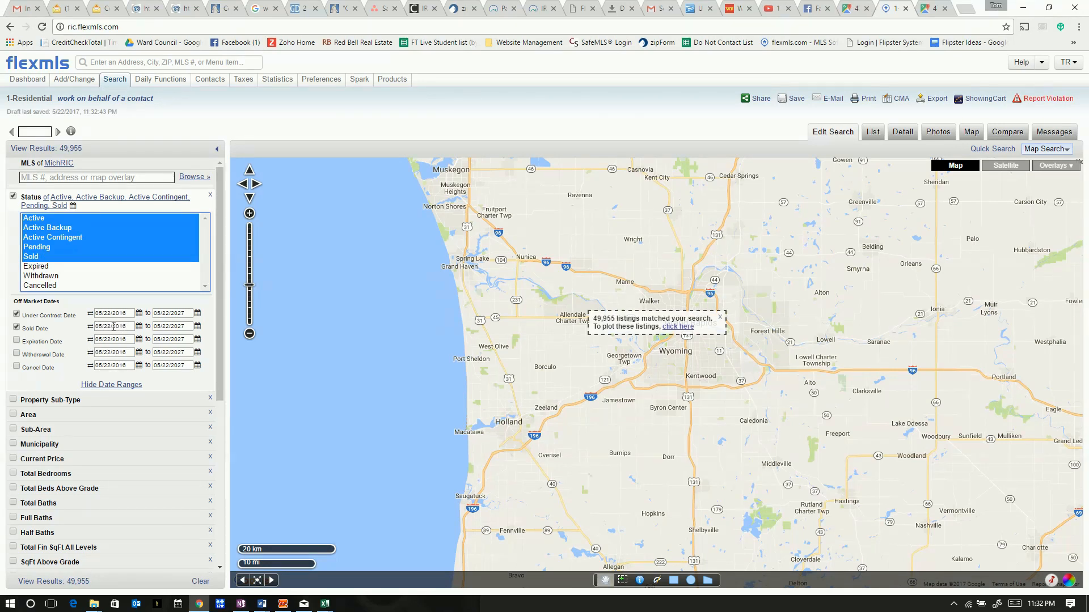
pyautogui.moveTo(932, 247); pyautogui.dragTo(510, 440)
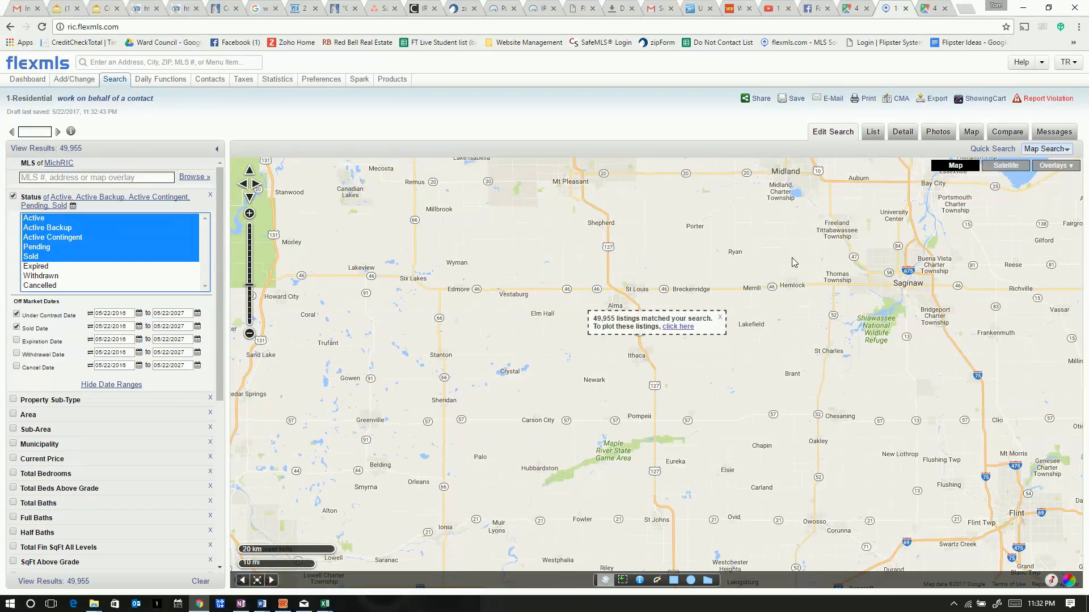
pyautogui.moveTo(570, 238); pyautogui.dragTo(705, 322)
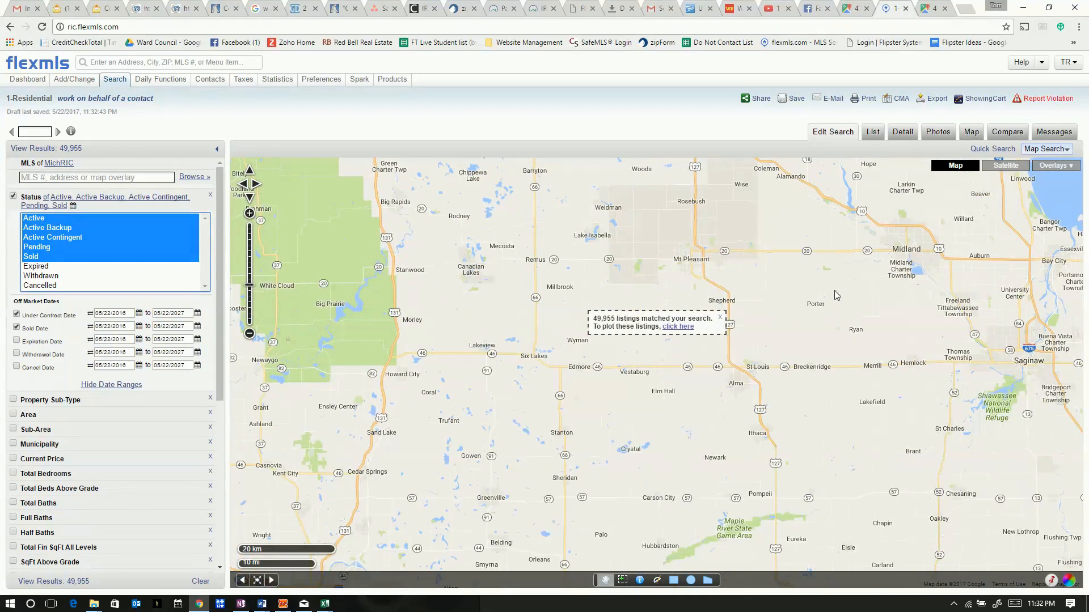
# Zoom the flexmls map from Hastings down to the Peake Rd and Head Lake area
pyautogui.scroll(-1, 515, 346)
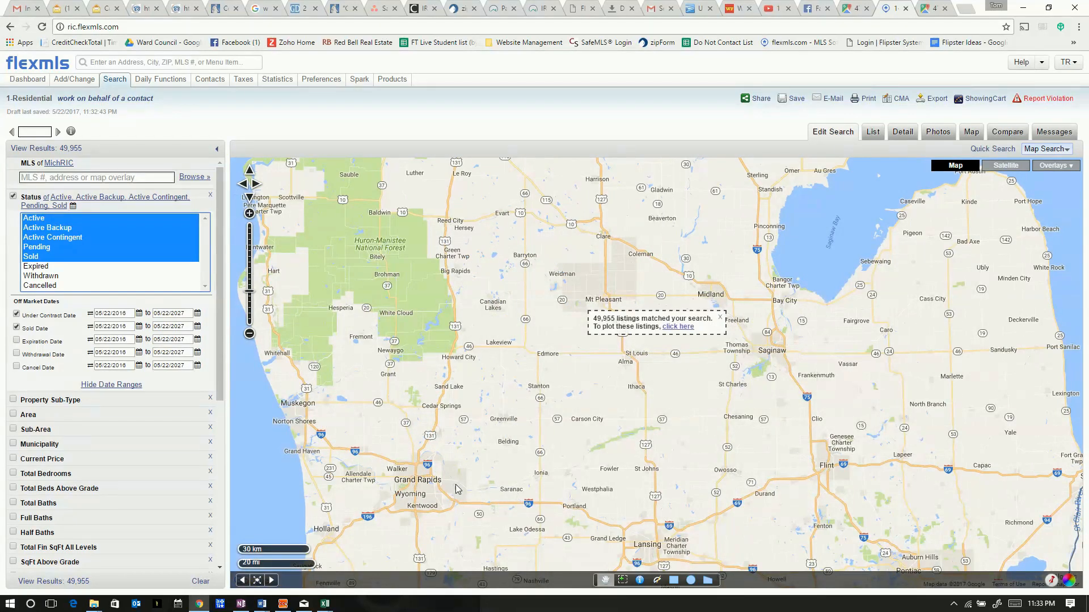
pyautogui.moveTo(457, 395); pyautogui.dragTo(474, 352)
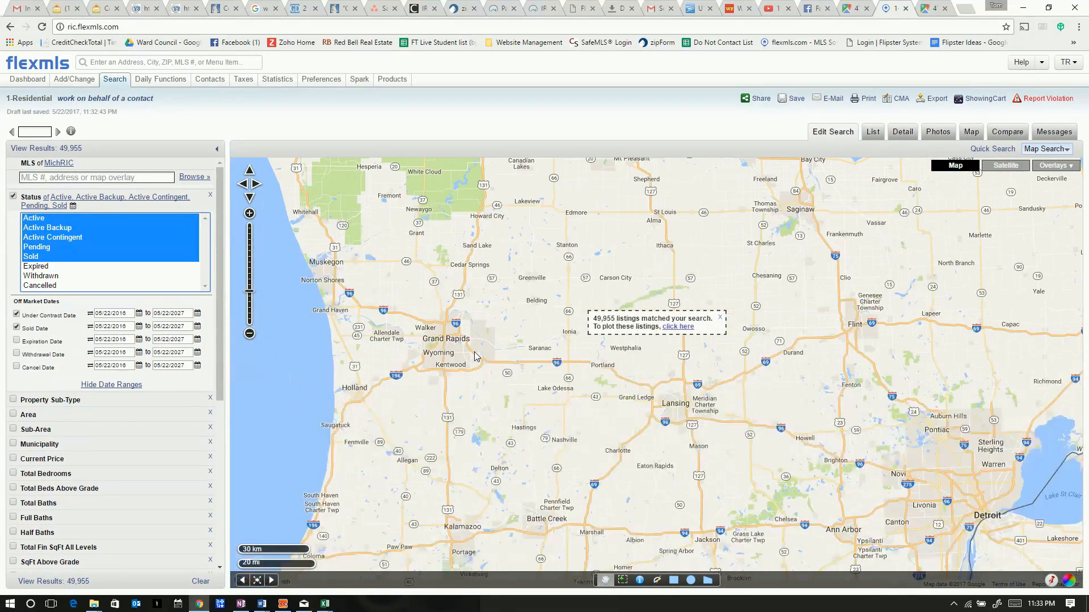
pyautogui.doubleClick(517, 431)
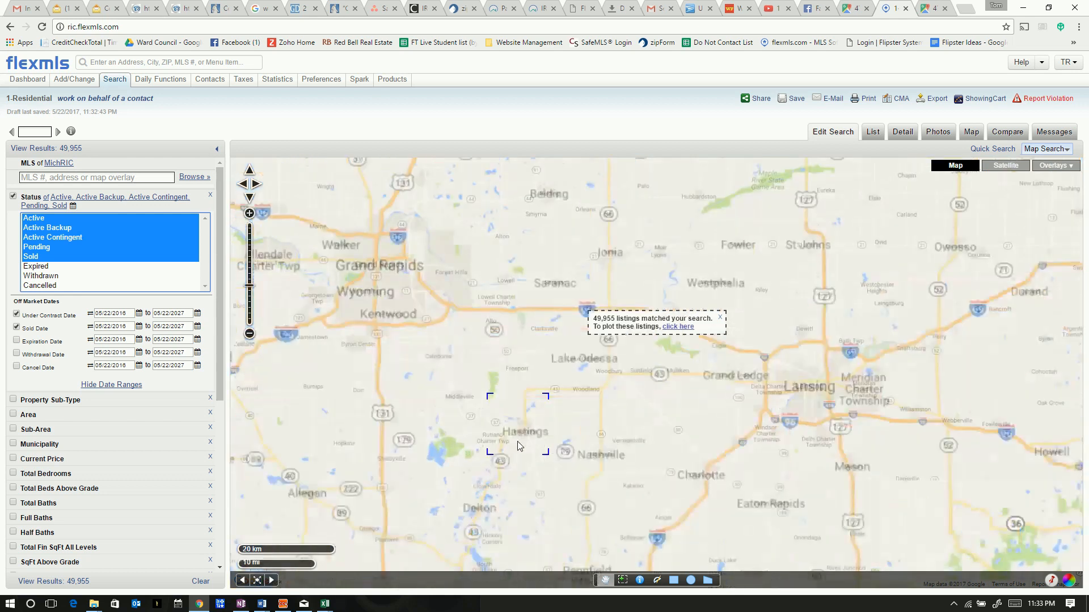
pyautogui.doubleClick(516, 445)
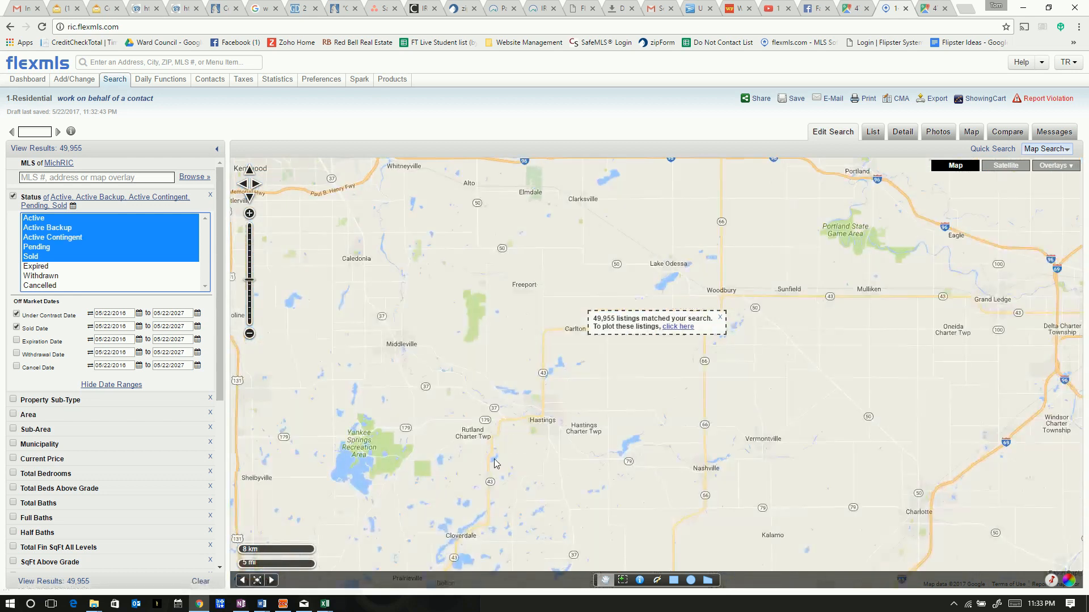
pyautogui.doubleClick(460, 488)
pyautogui.doubleClick(473, 482)
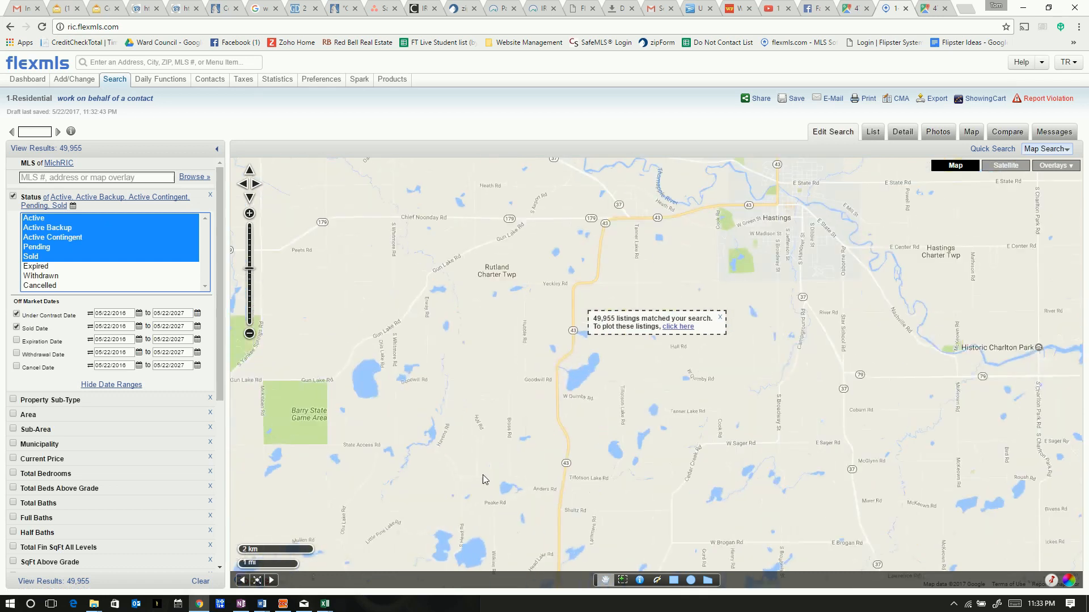
pyautogui.doubleClick(527, 468)
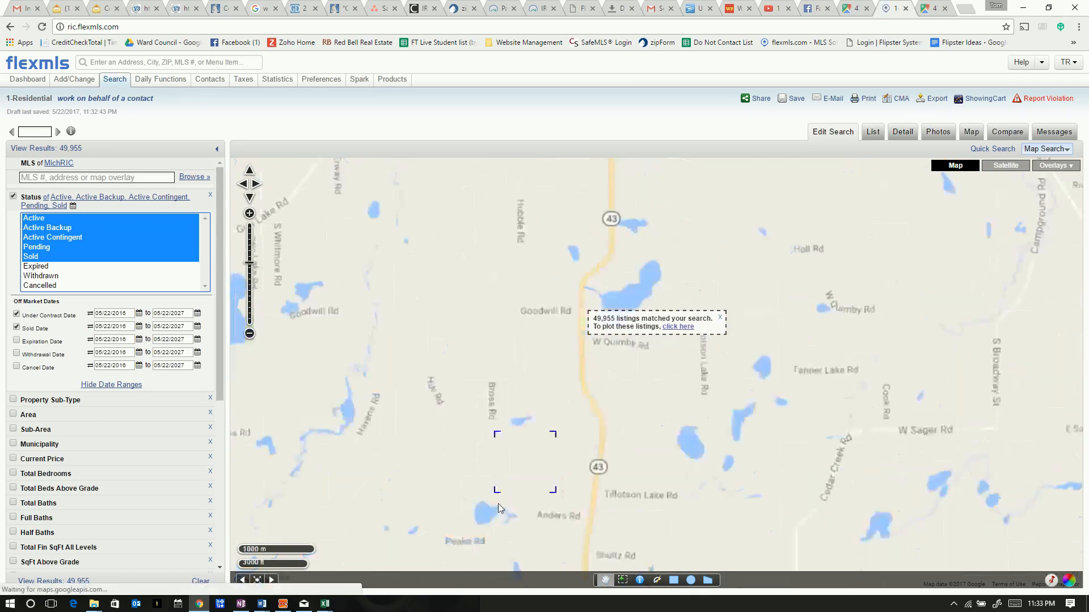
pyautogui.moveTo(475, 544); pyautogui.dragTo(506, 431)
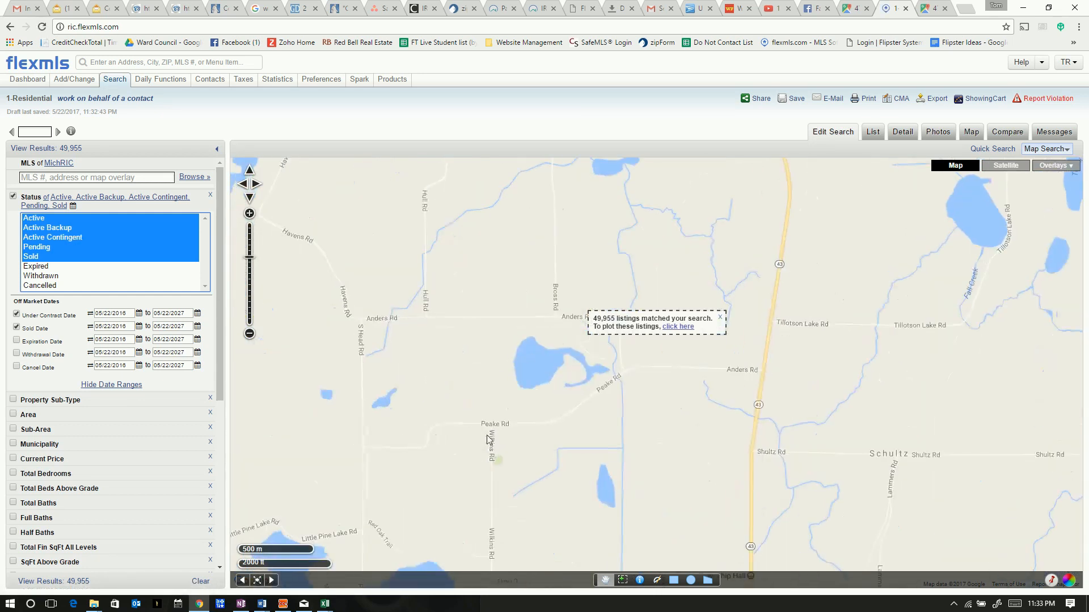
pyautogui.scroll(-1, 509, 445)
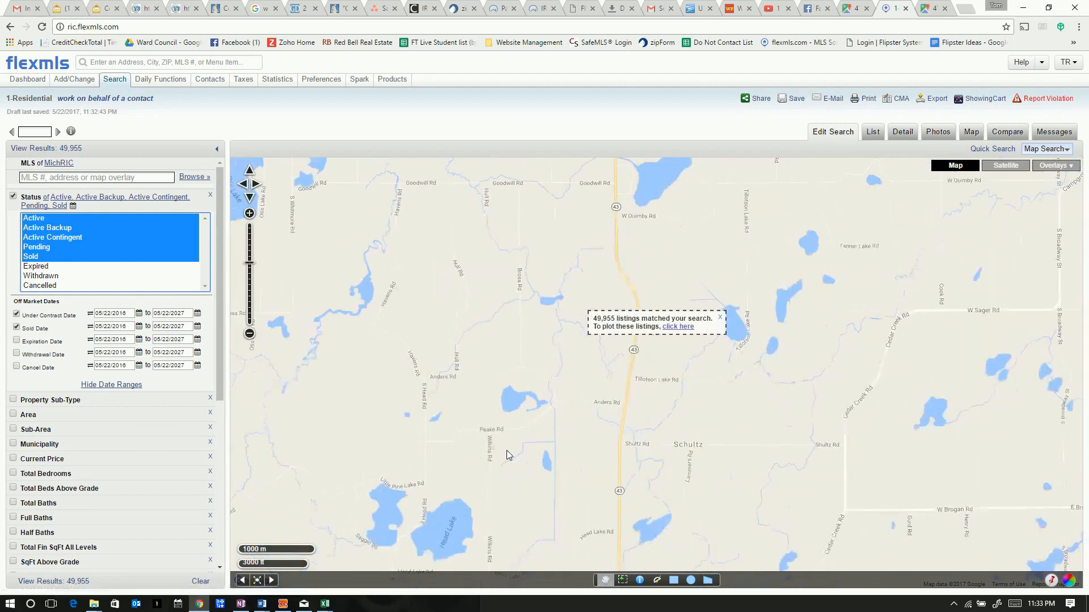
pyautogui.moveTo(512, 446); pyautogui.dragTo(558, 352)
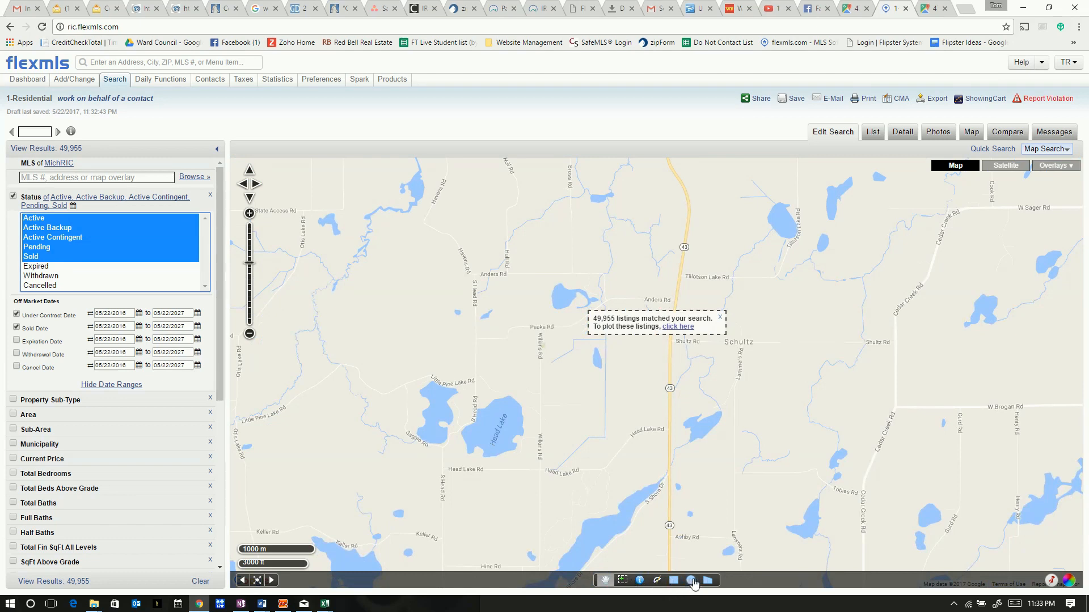
# Draw a 1-mile search circle around Peake Rd, narrowing results to 5 listings
pyautogui.click(692, 581)
pyautogui.click(692, 581)
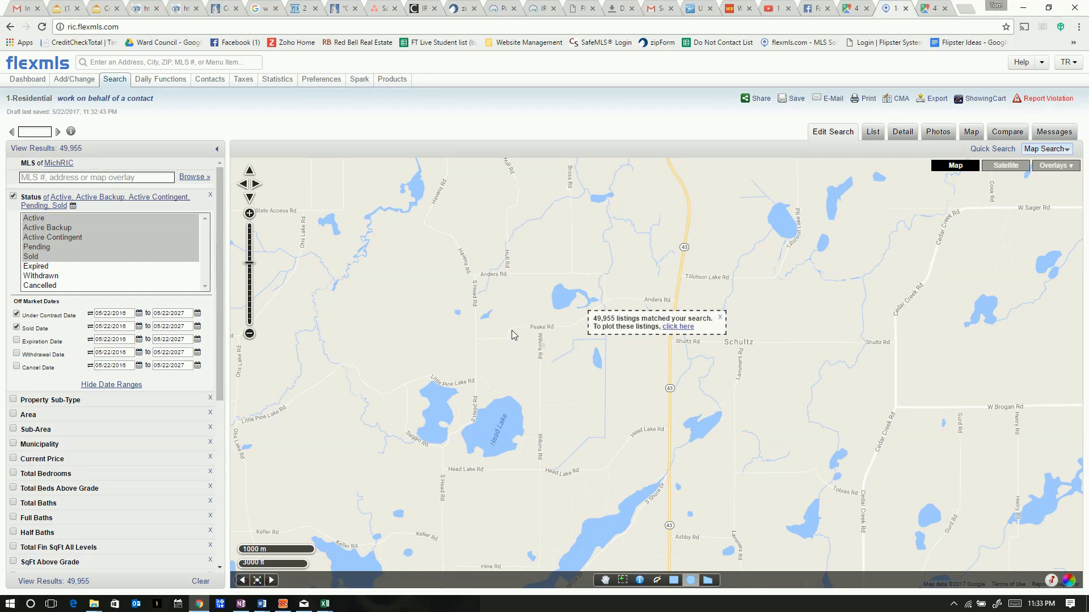
pyautogui.moveTo(512, 329); pyautogui.dragTo(634, 290)
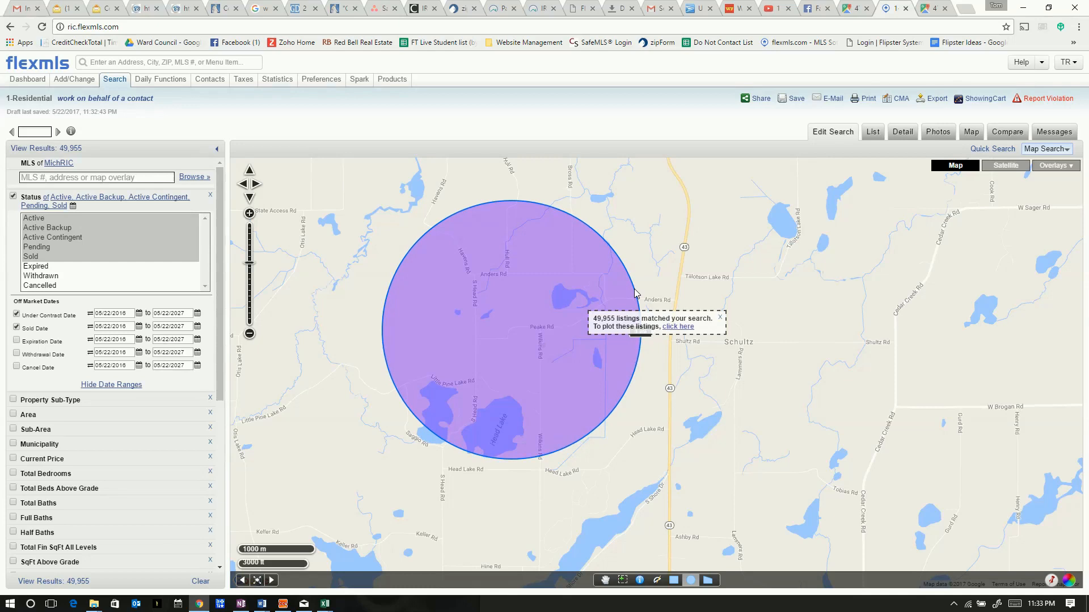
pyautogui.moveTo(634, 289); pyautogui.dragTo(634, 289)
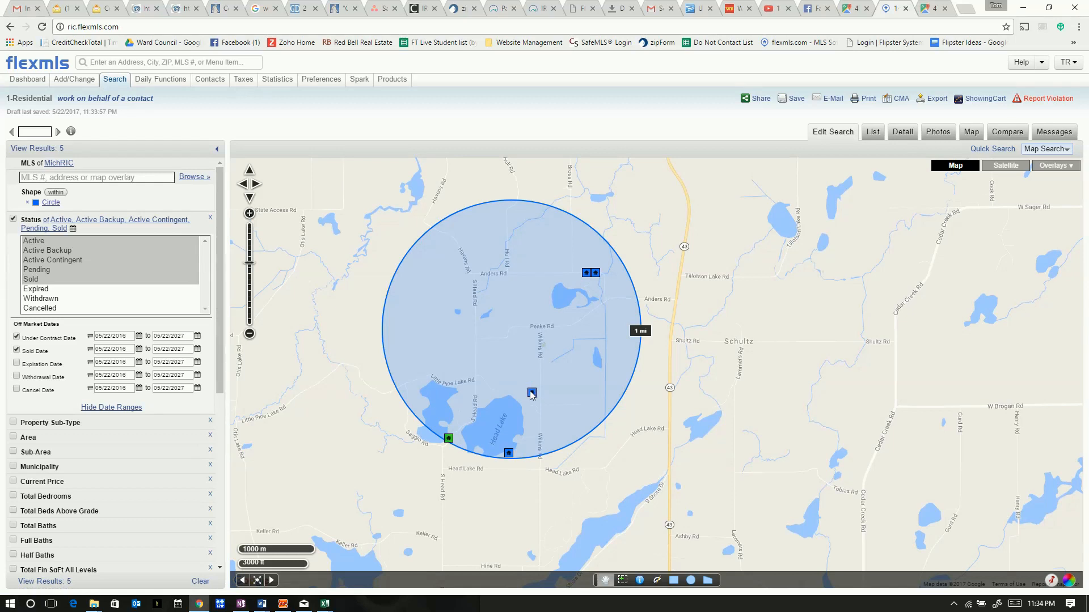
pyautogui.scroll(1, 532, 392)
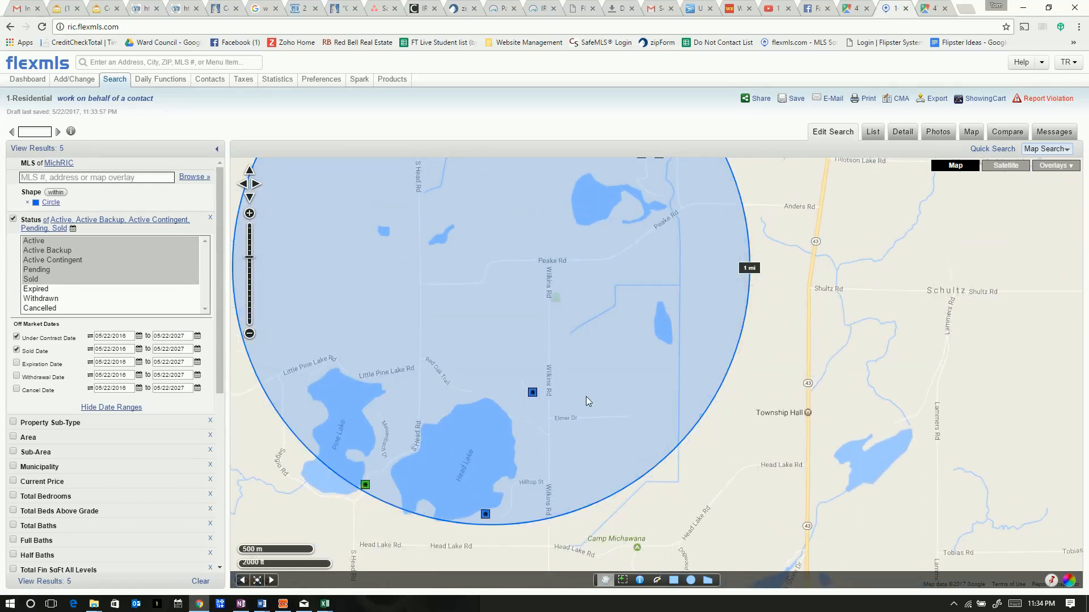
pyautogui.scroll(-1, 586, 397)
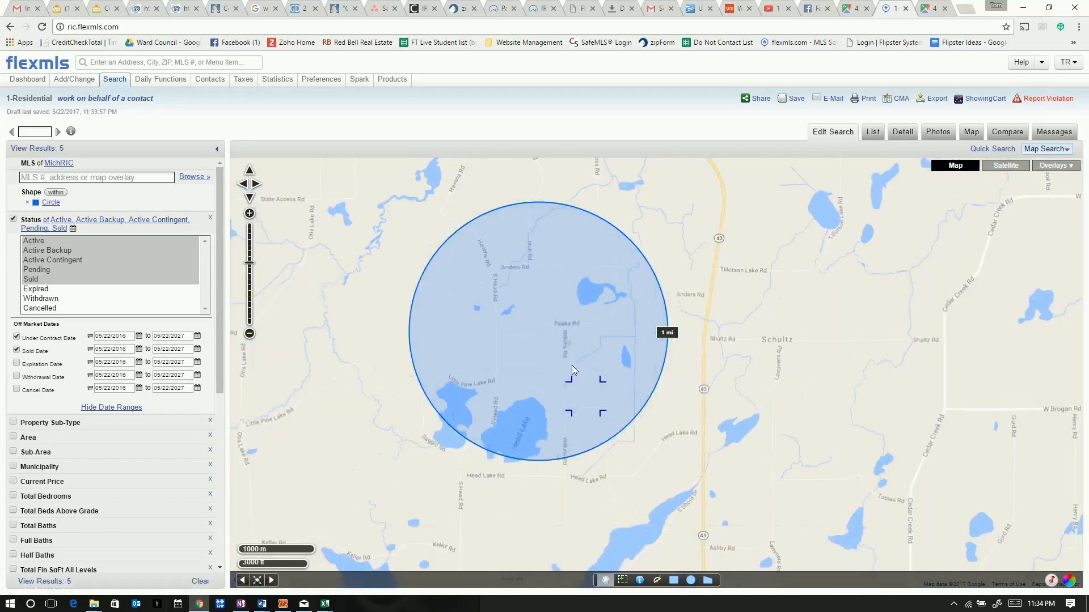
pyautogui.click(558, 395)
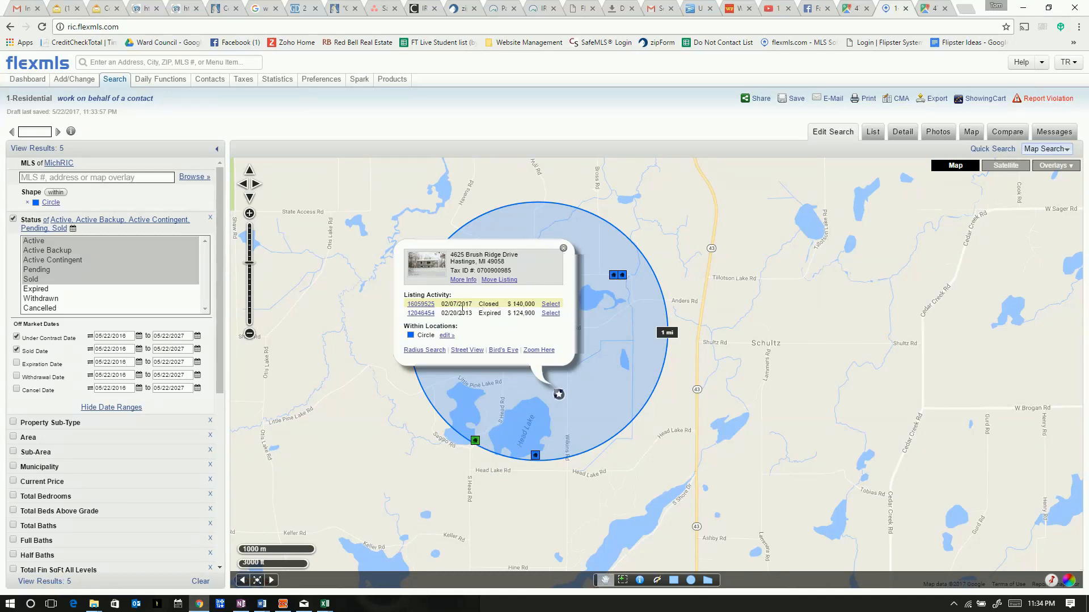
pyautogui.click(564, 250)
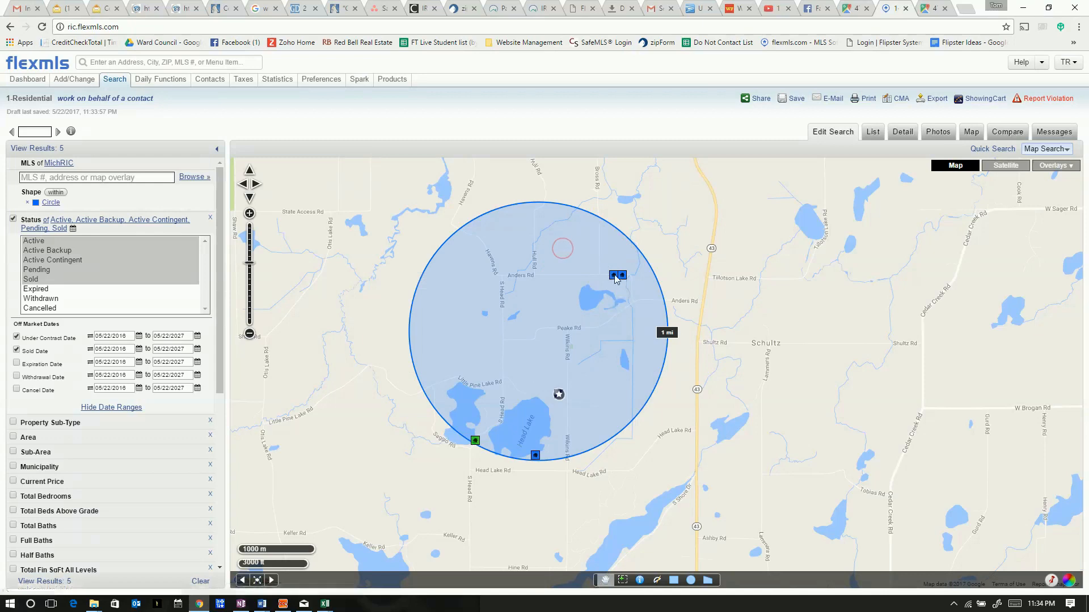
pyautogui.click(613, 276)
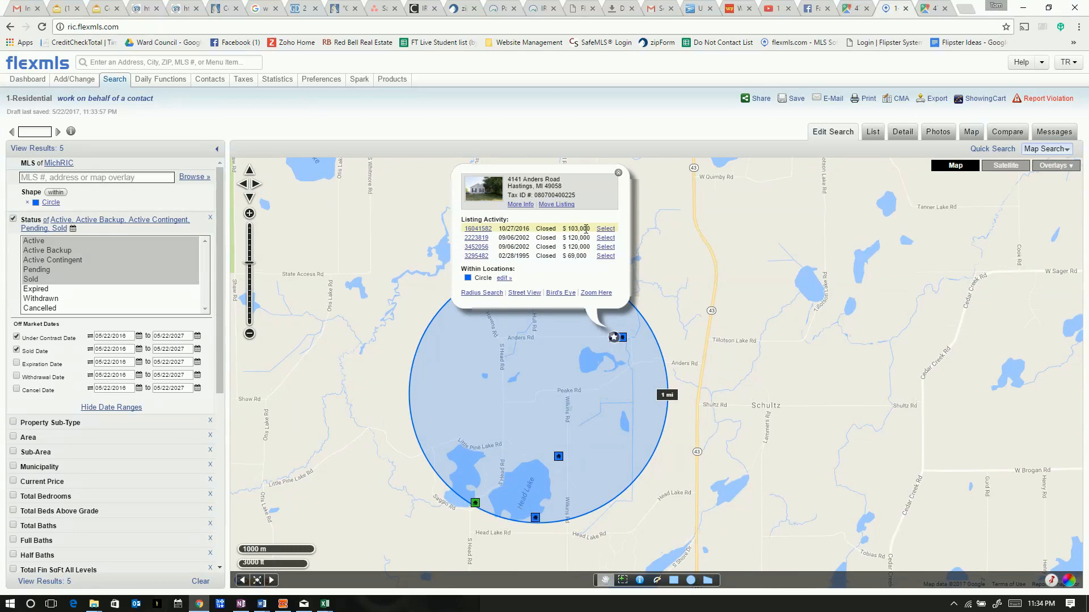
pyautogui.click(618, 175)
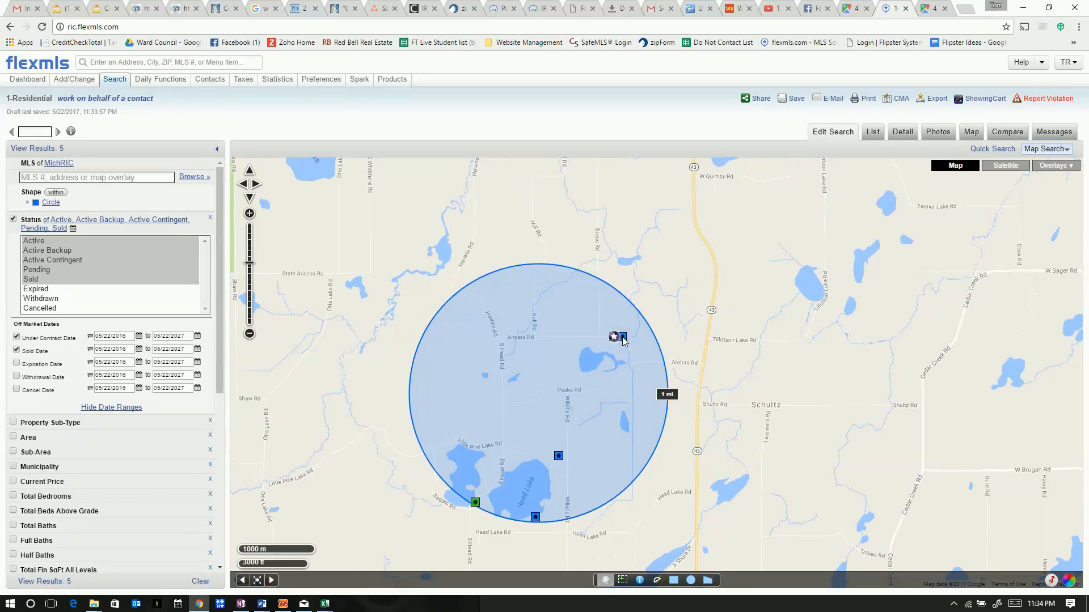
pyautogui.click(622, 338)
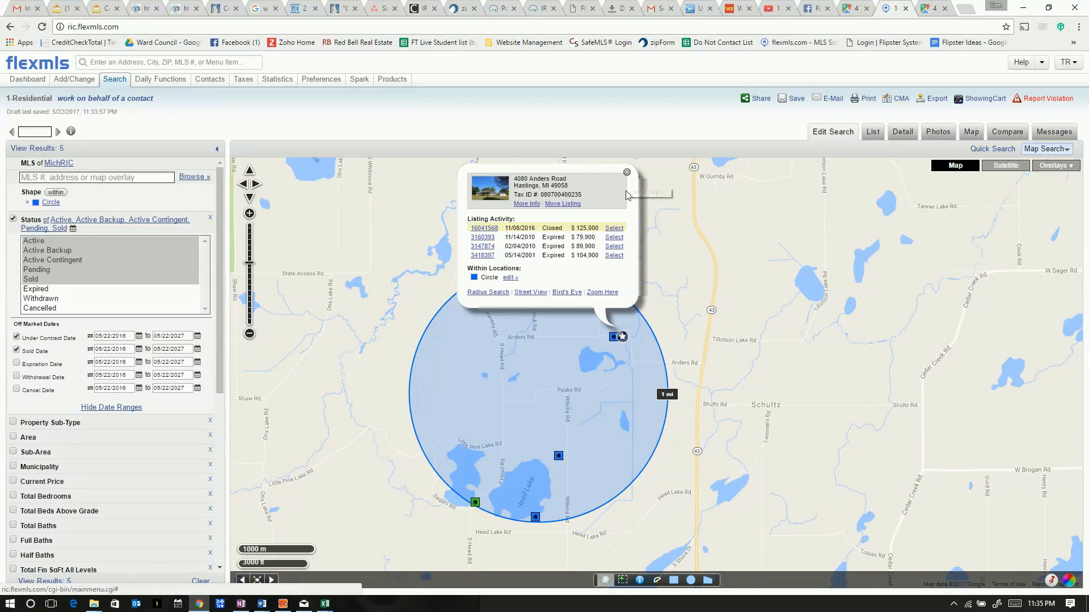
pyautogui.click(626, 173)
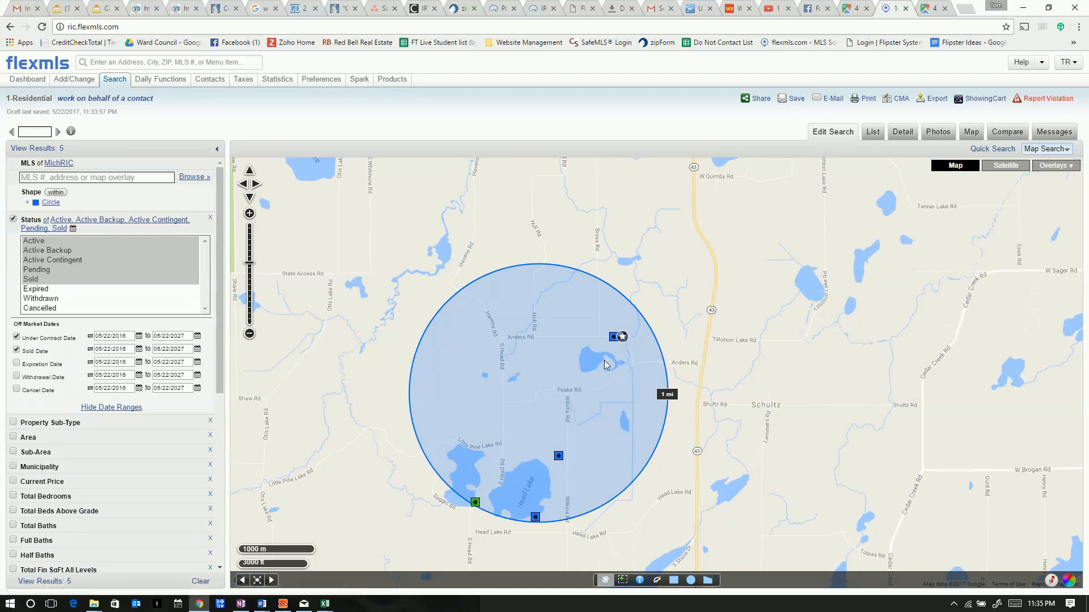
pyautogui.click(559, 456)
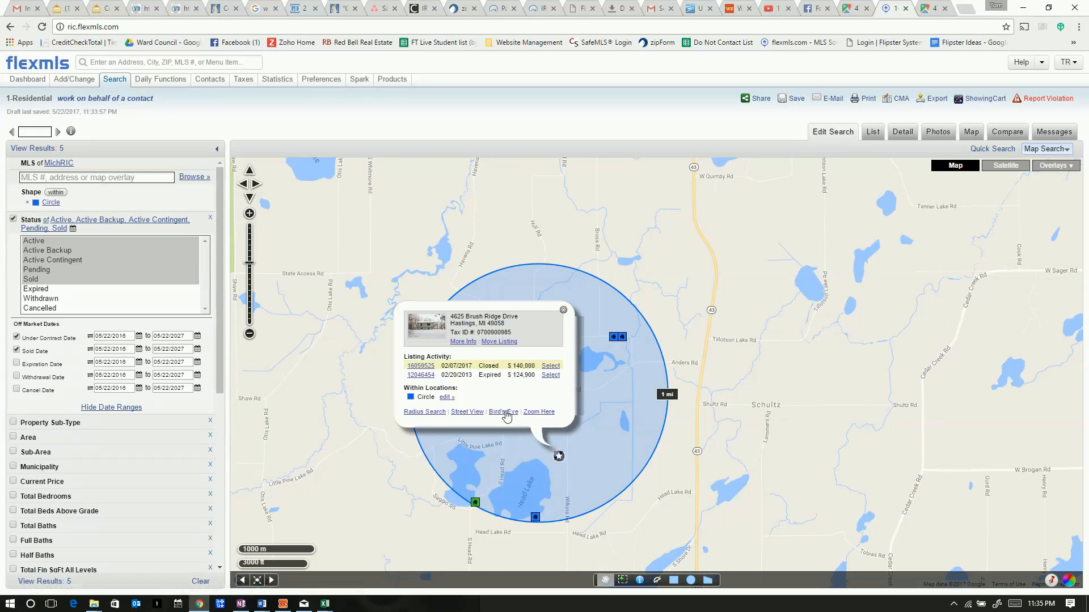
# Open the Agent Detail Report for sold listing 16059525 and scroll through it
pyautogui.click(424, 370)
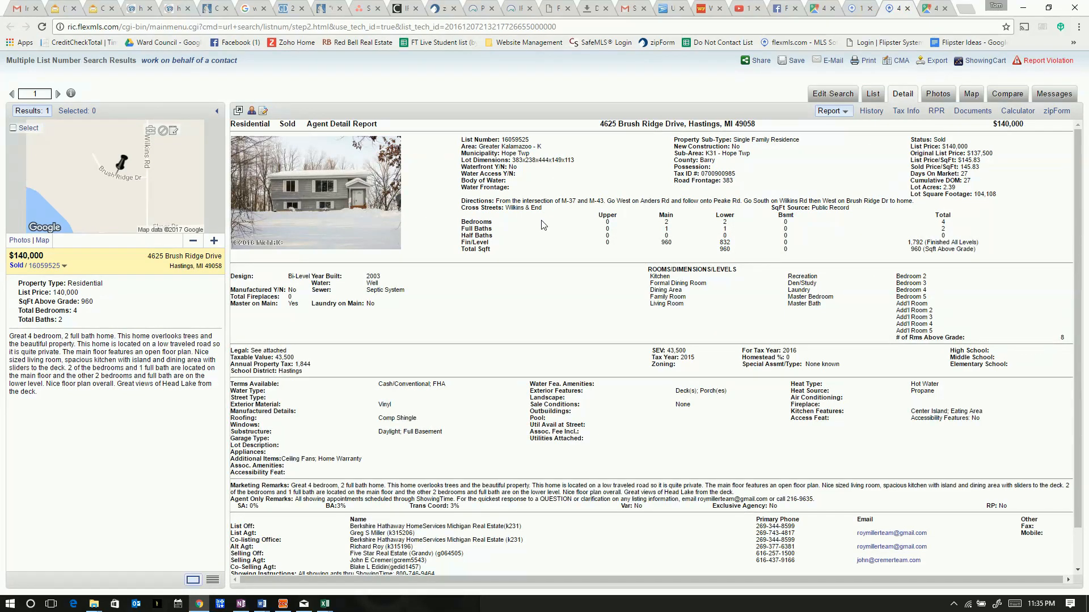
pyautogui.scroll(-1, 435, 385)
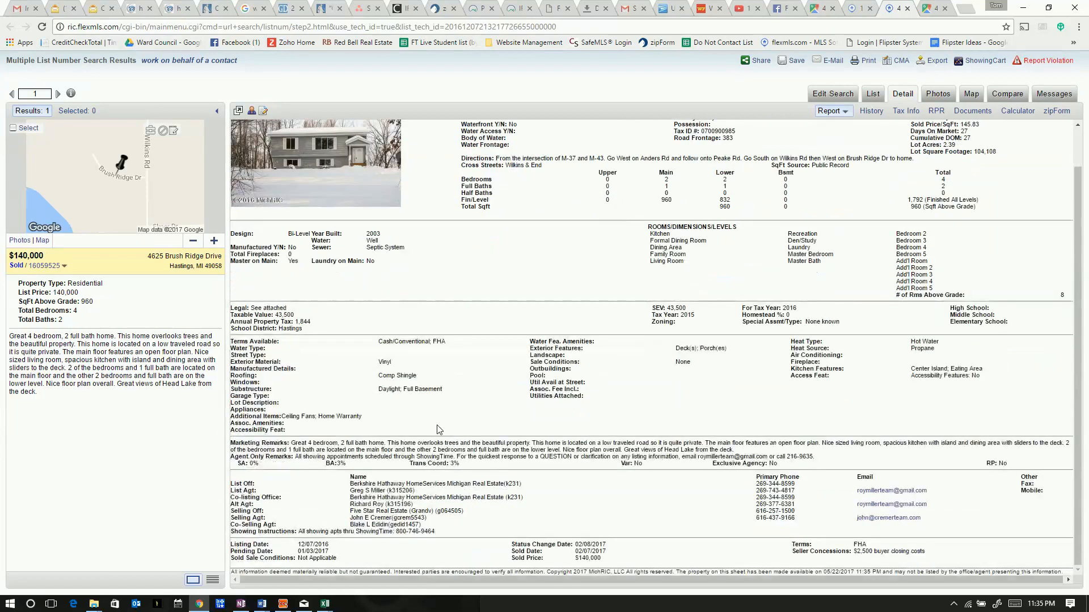
pyautogui.scroll(1, 437, 436)
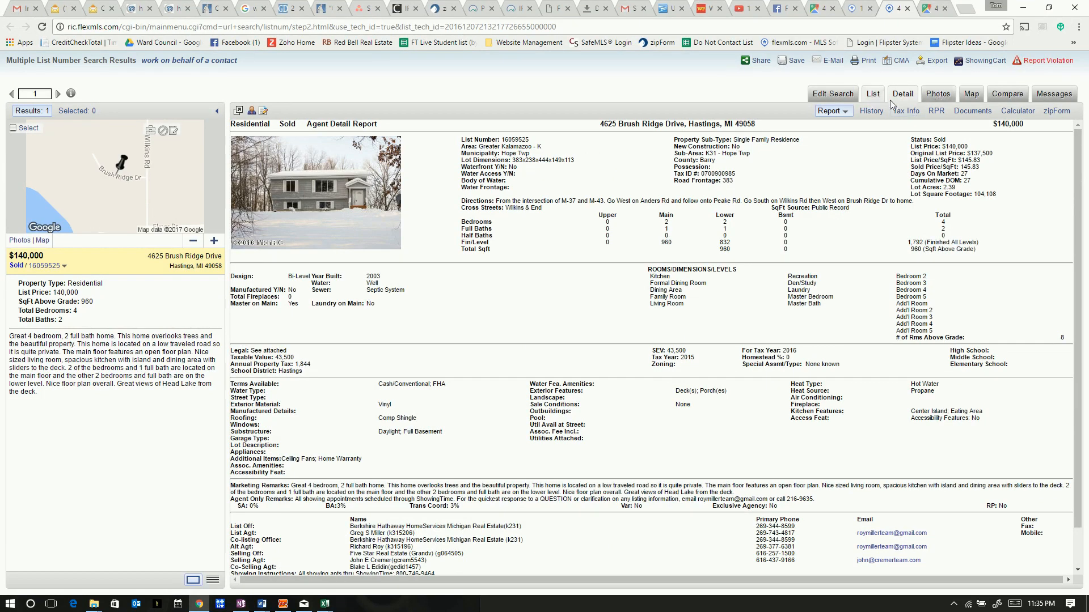
pyautogui.click(939, 99)
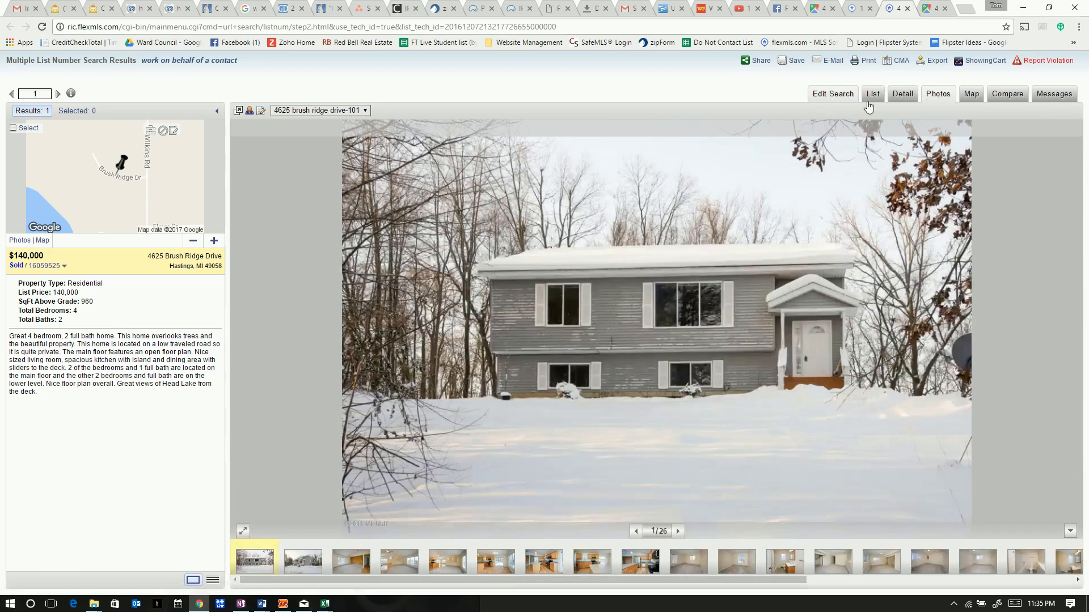
pyautogui.click(678, 531)
pyautogui.click(678, 532)
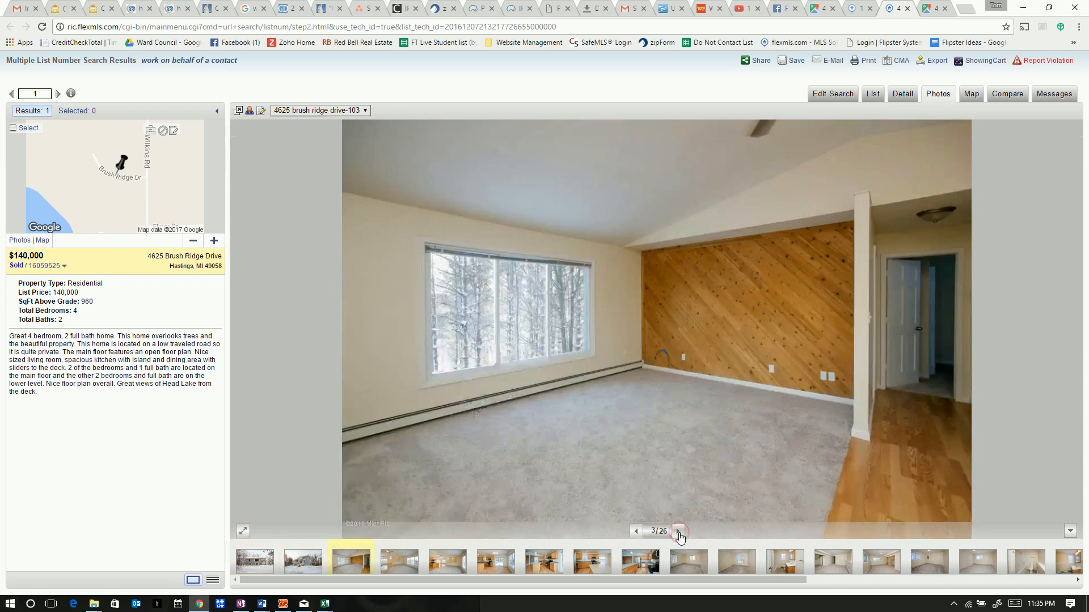
pyautogui.click(679, 532)
pyautogui.click(679, 531)
pyautogui.click(678, 532)
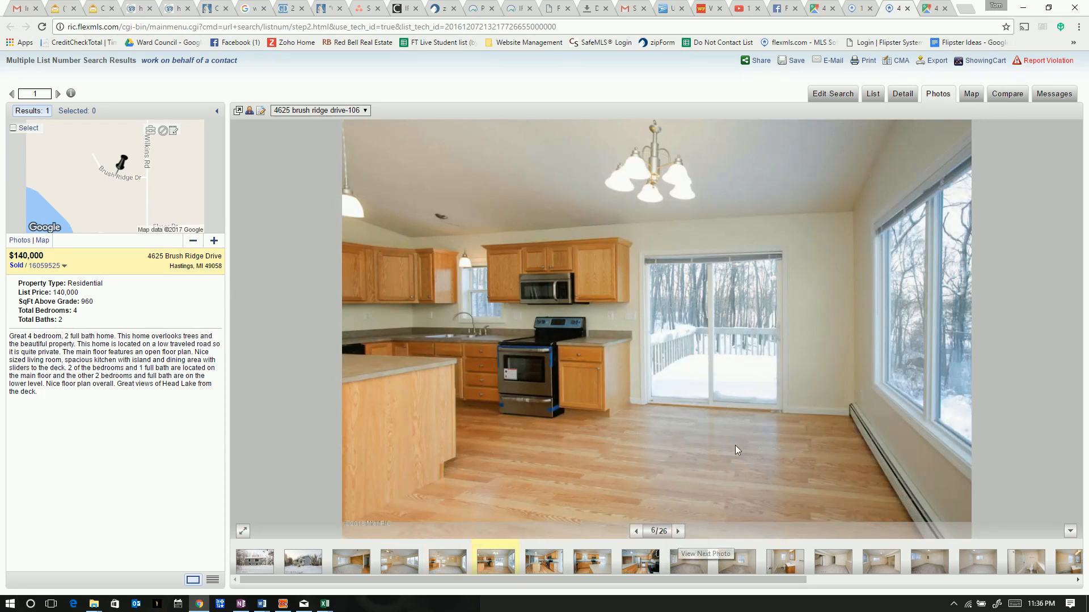
pyautogui.click(678, 532)
pyautogui.click(678, 532)
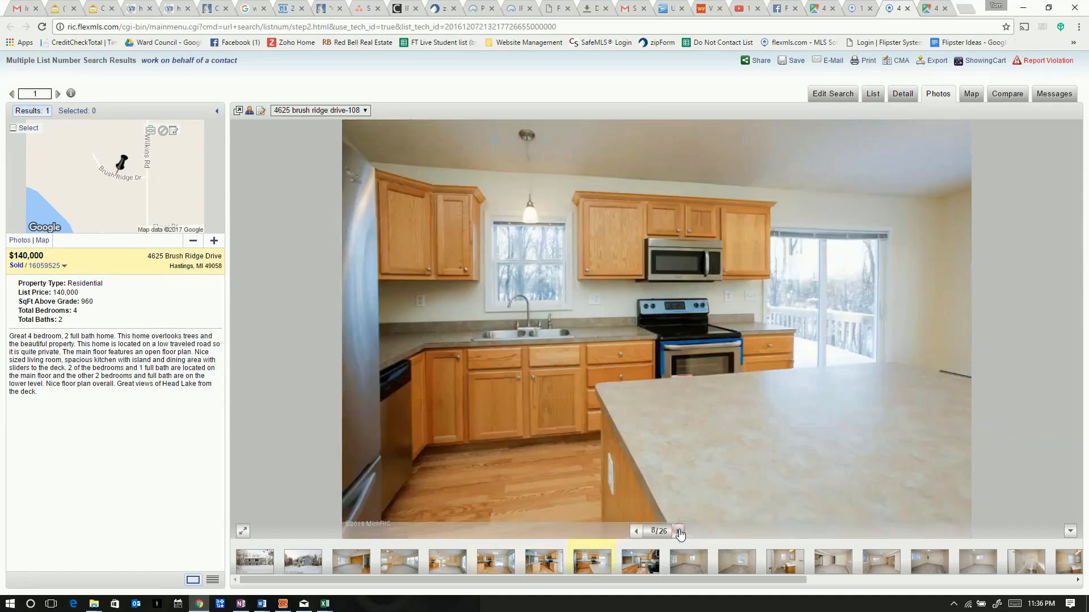
pyautogui.click(678, 531)
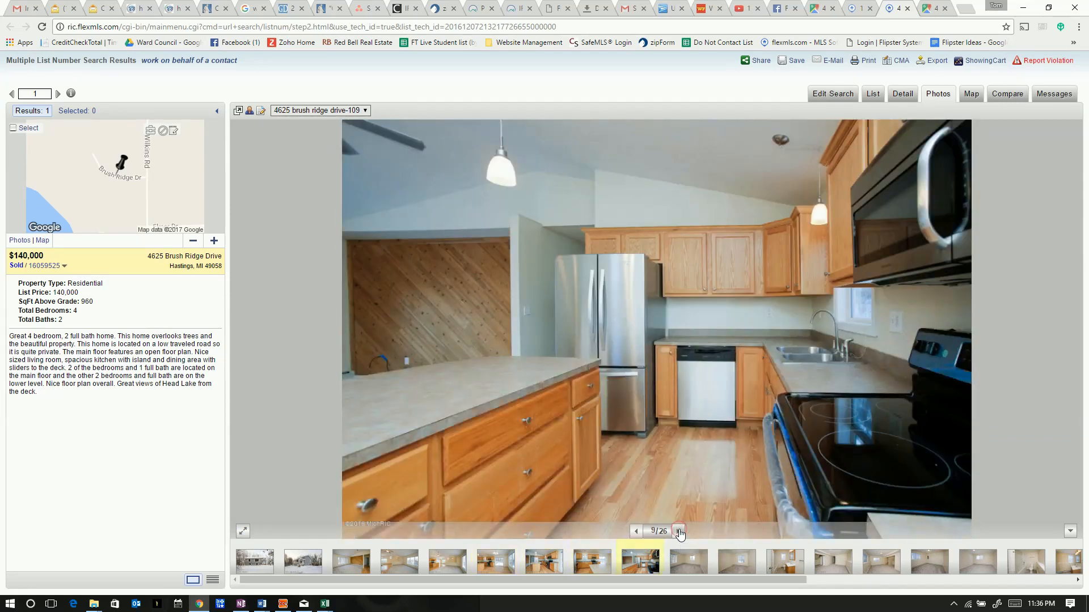
pyautogui.click(678, 531)
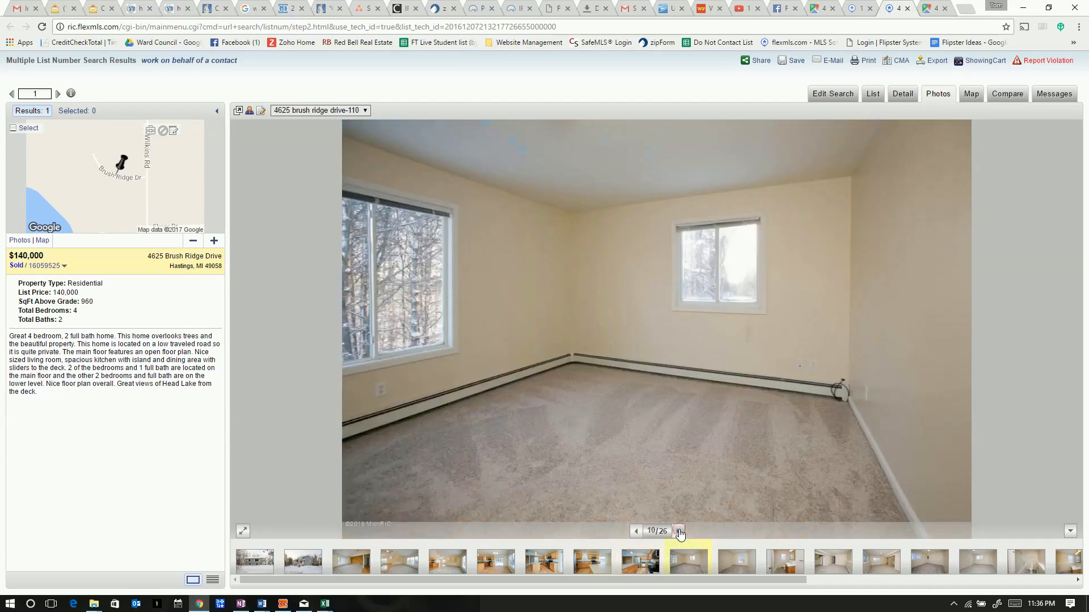
pyautogui.click(679, 532)
pyautogui.click(678, 531)
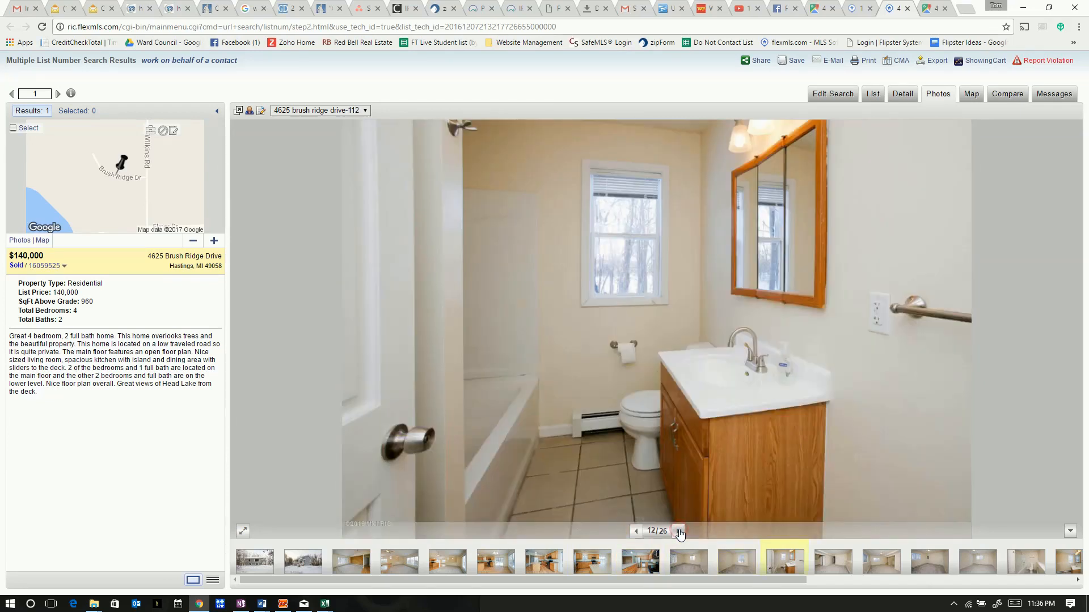
pyautogui.click(678, 531)
pyautogui.click(678, 531)
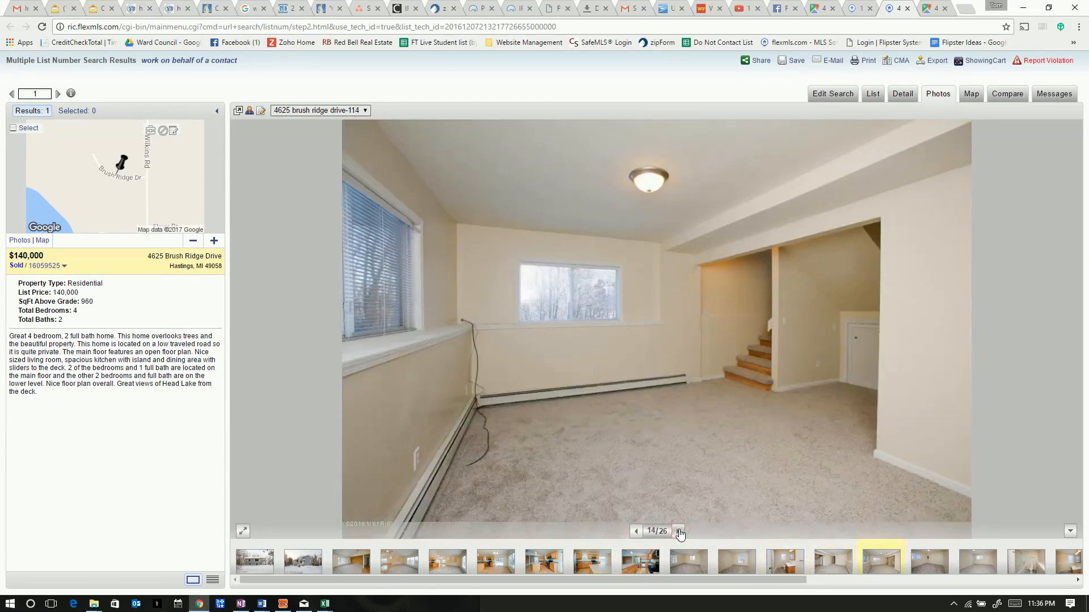
pyautogui.click(679, 532)
pyautogui.click(679, 532)
pyautogui.click(679, 531)
pyautogui.click(678, 531)
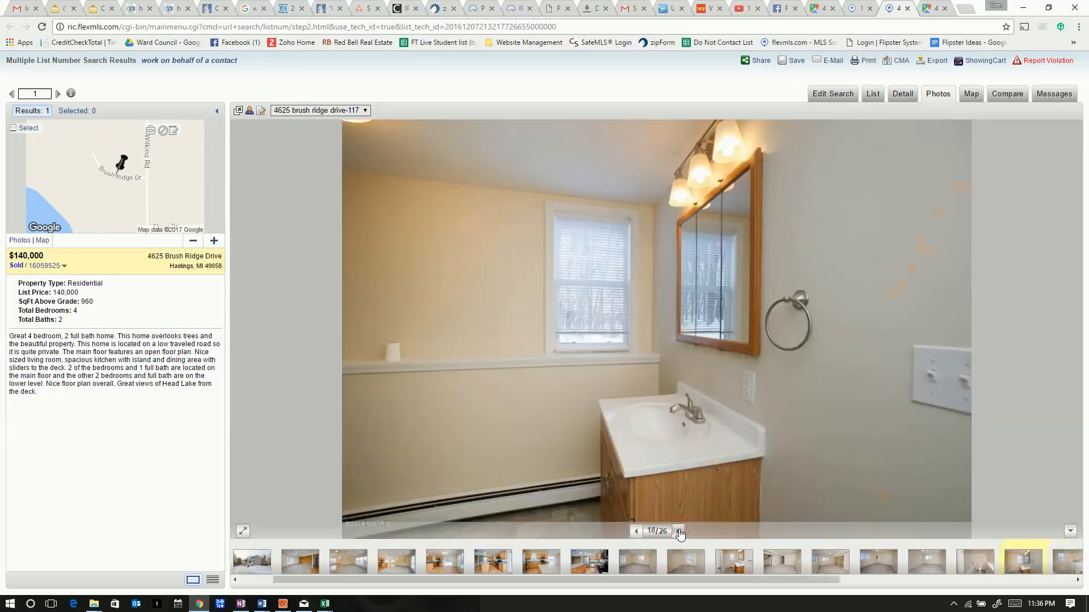
pyautogui.click(678, 531)
pyautogui.click(679, 531)
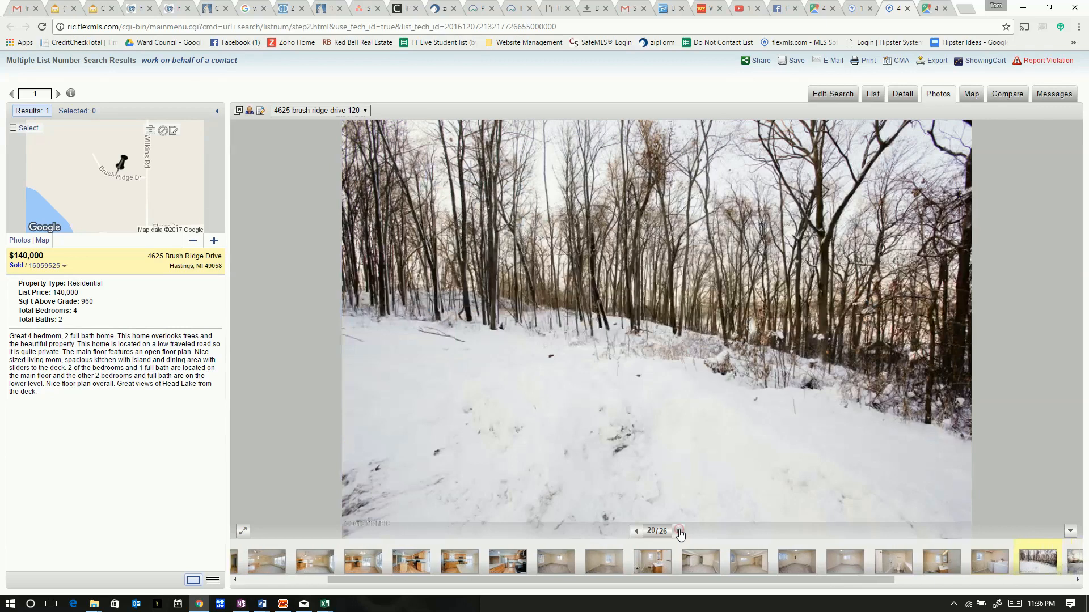
pyautogui.click(678, 531)
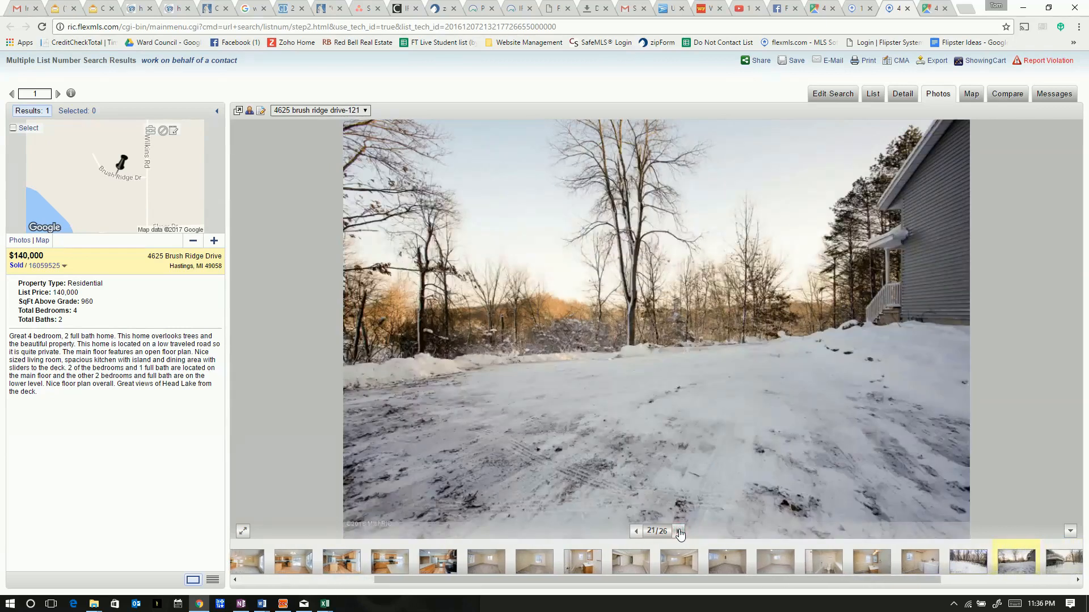
pyautogui.click(679, 531)
pyautogui.click(678, 531)
pyautogui.click(679, 531)
pyautogui.click(679, 531)
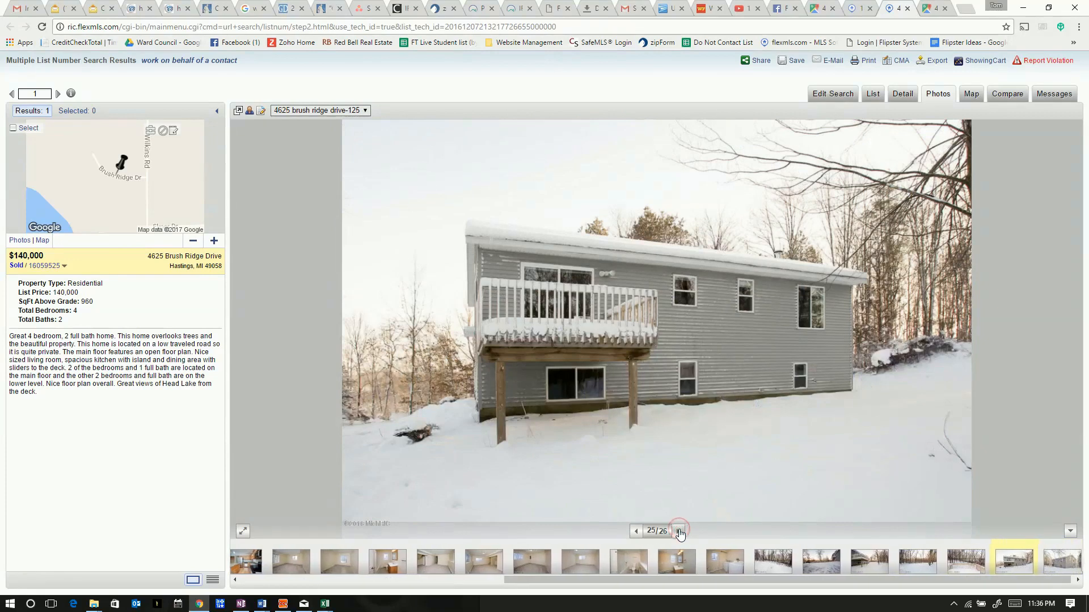
pyautogui.click(679, 531)
pyautogui.click(679, 532)
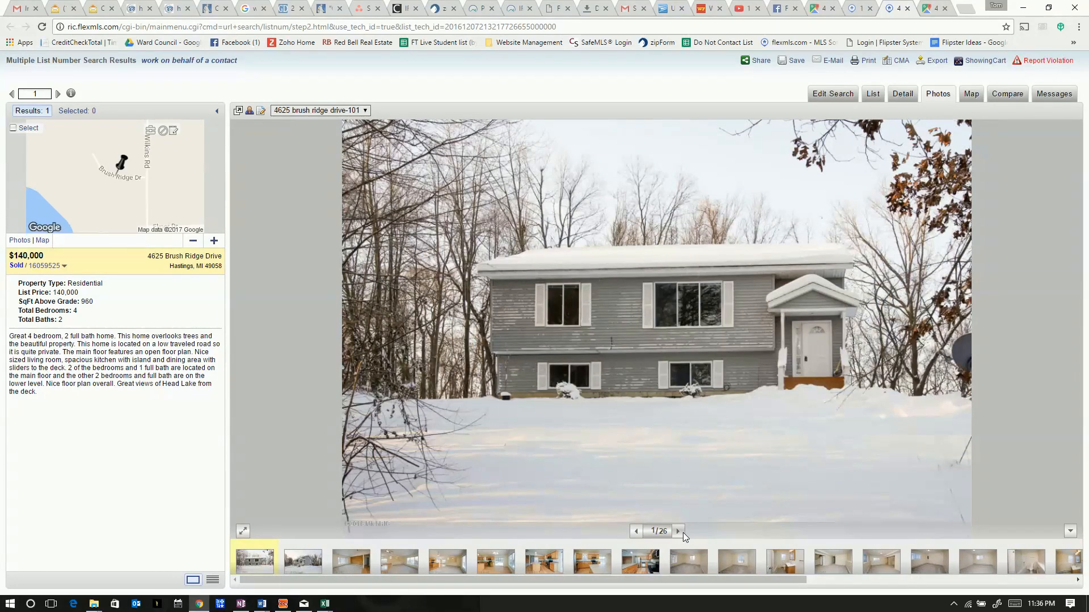
pyautogui.click(897, 94)
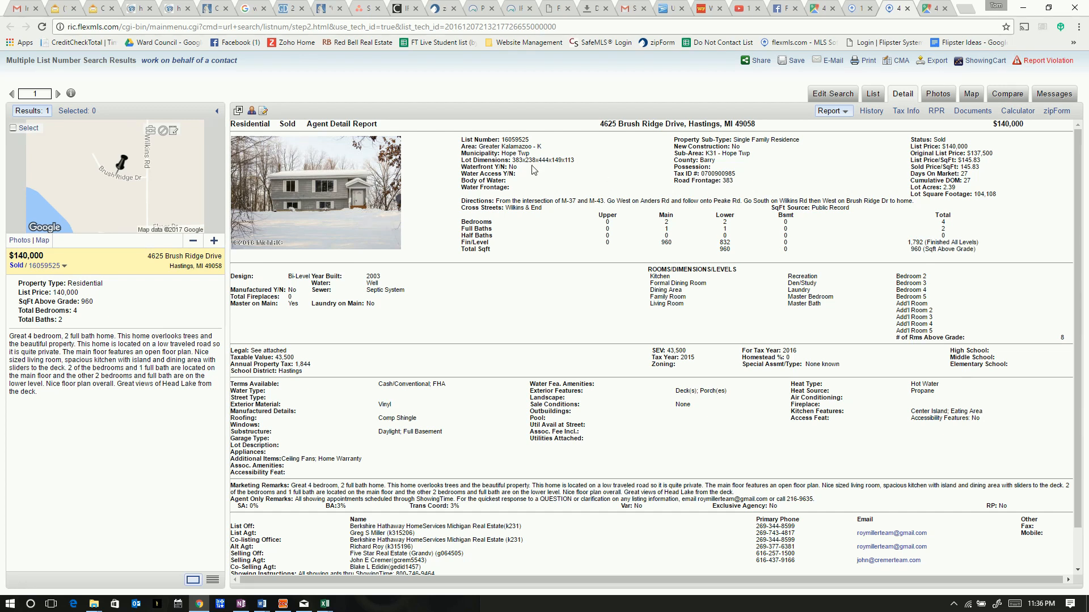
# Check the comp's 2.39 Lot Acres value, then bring the Peake Rd flyer up in Word
pyautogui.moveTo(978, 167); pyautogui.dragTo(963, 172)
pyautogui.click(966, 171)
pyautogui.doubleClick(955, 187)
pyautogui.moveTo(262, 606)
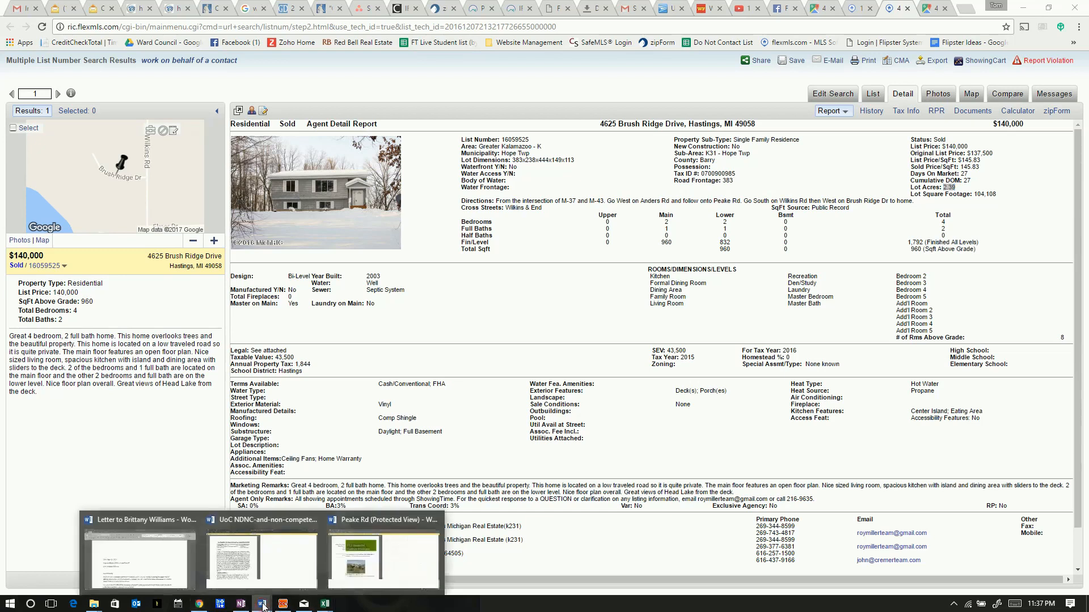
pyautogui.click(391, 552)
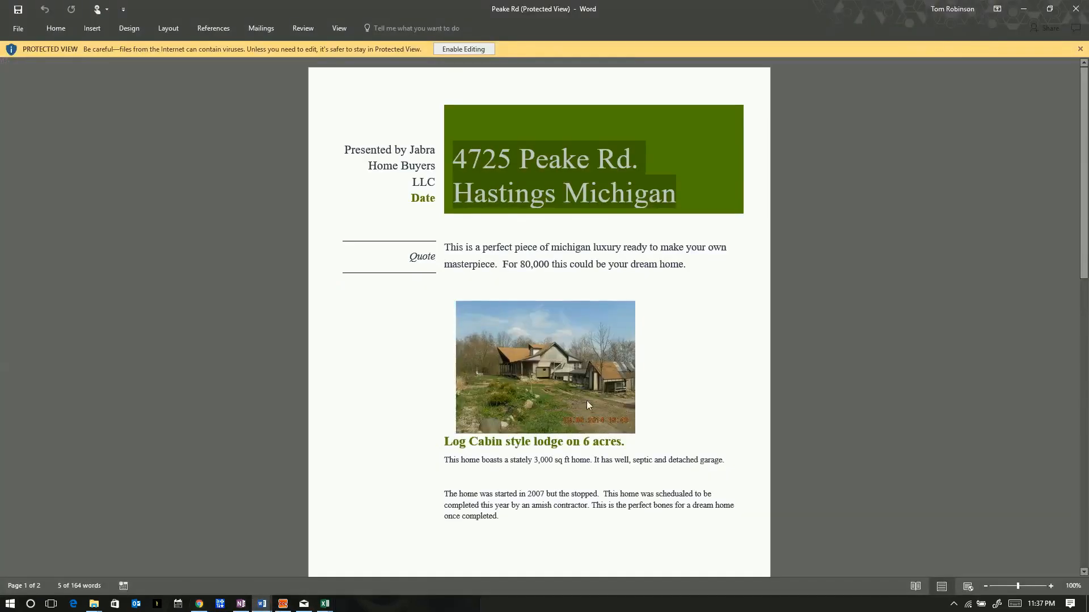
# Scroll through both pages of the Peake Rd flyer and back up, then minimize Word
pyautogui.scroll(-4, 611, 366)
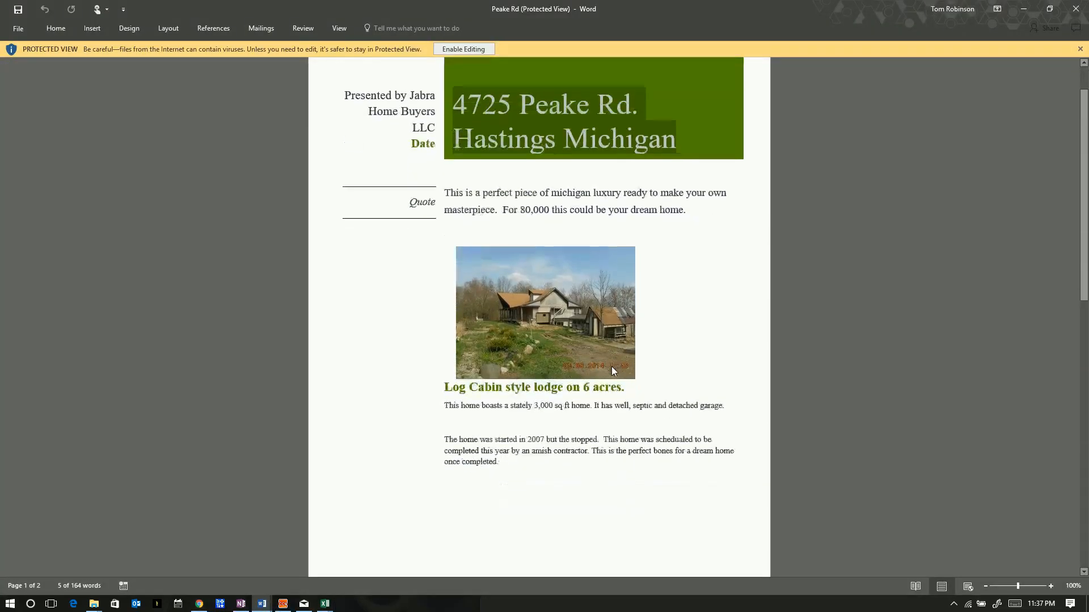
pyautogui.scroll(-5, 553, 329)
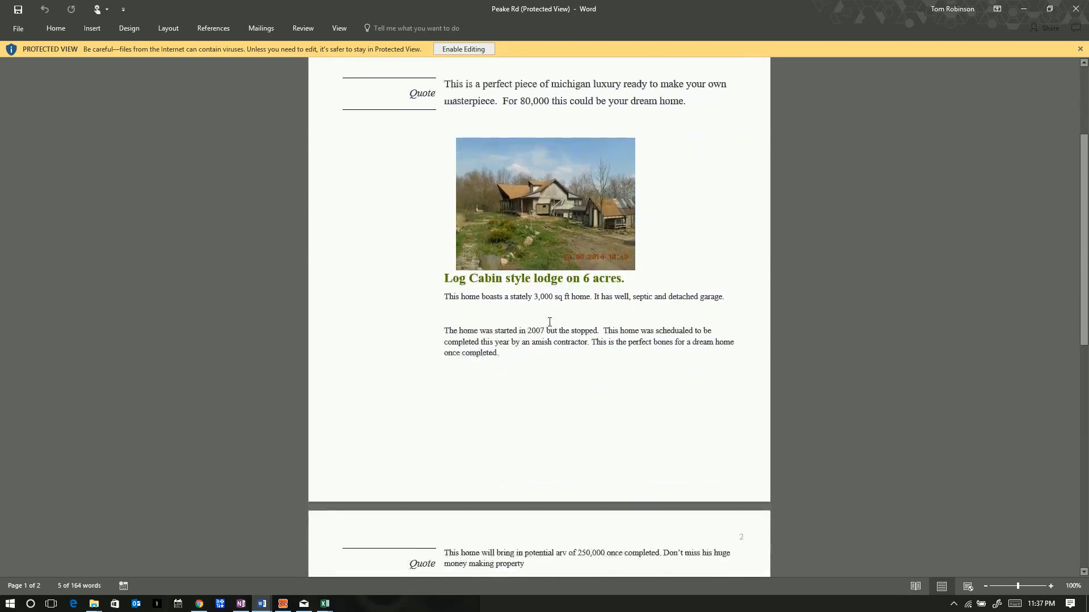
pyautogui.scroll(-4, 553, 333)
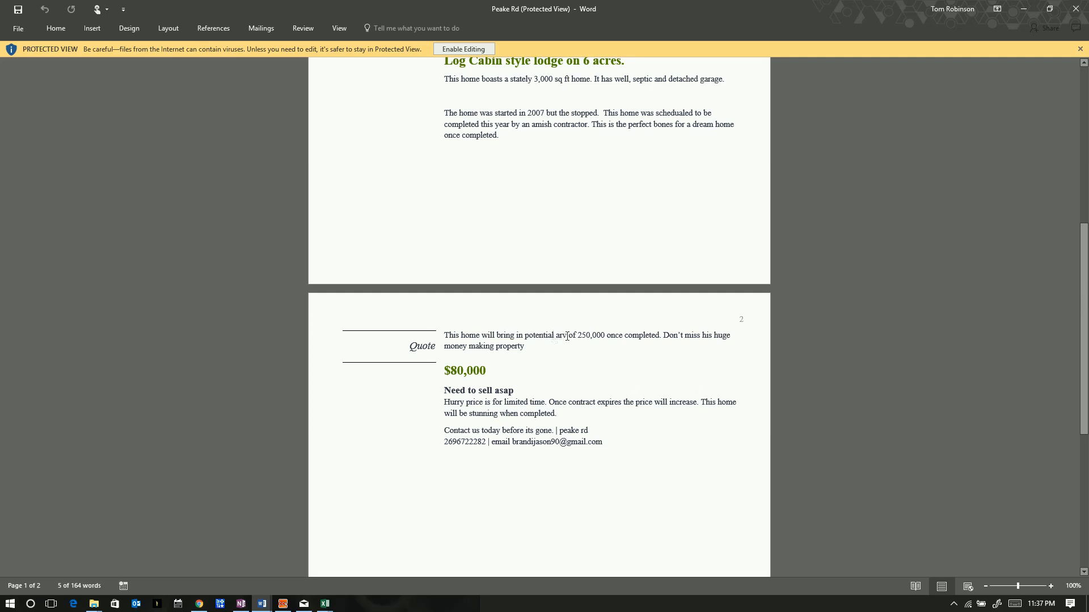
pyautogui.scroll(10, 566, 337)
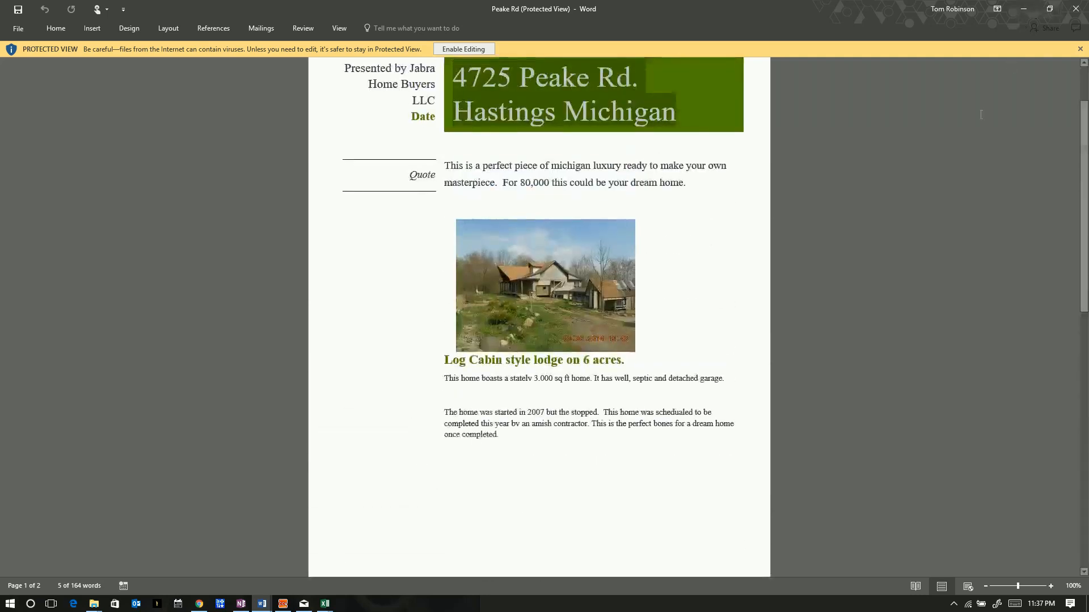
pyautogui.scroll(3, 641, 300)
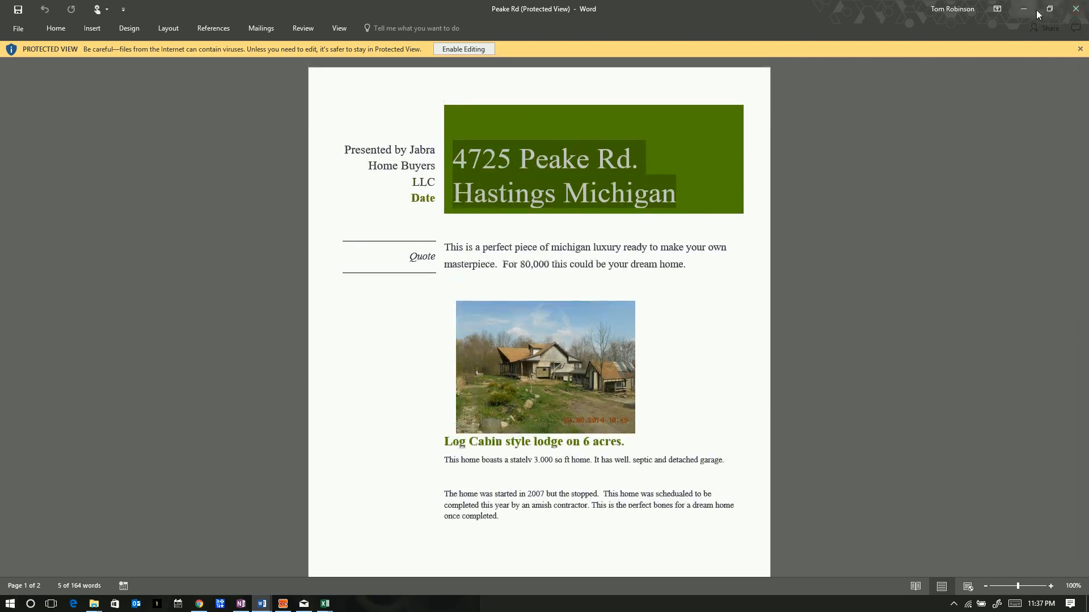
pyautogui.click(1025, 9)
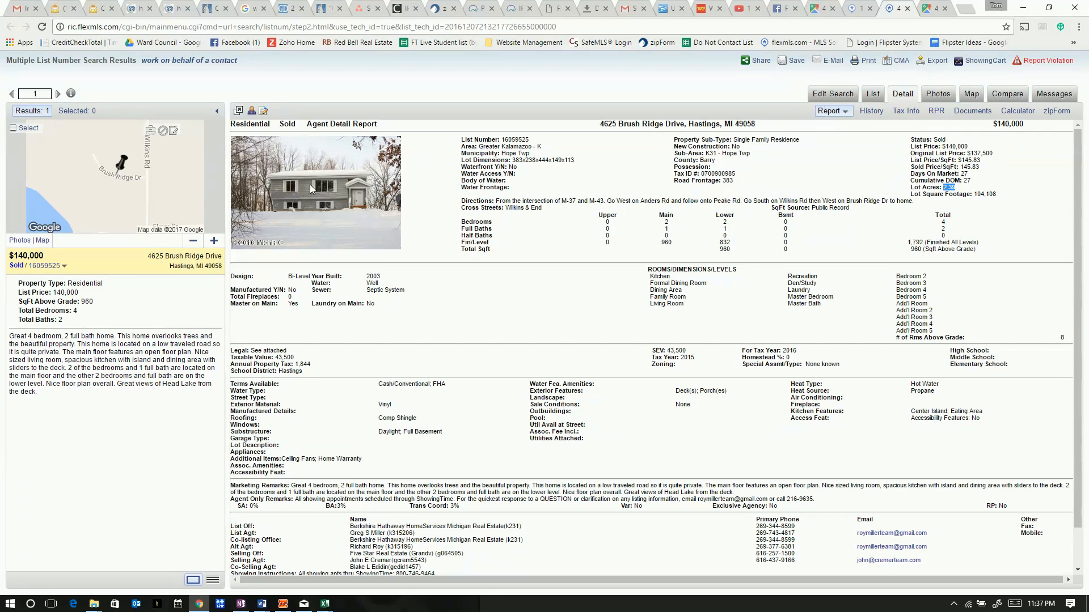
# From the comps map, open the Agent Detail Report for Anders Road listing 16041582
pyautogui.click(857, 8)
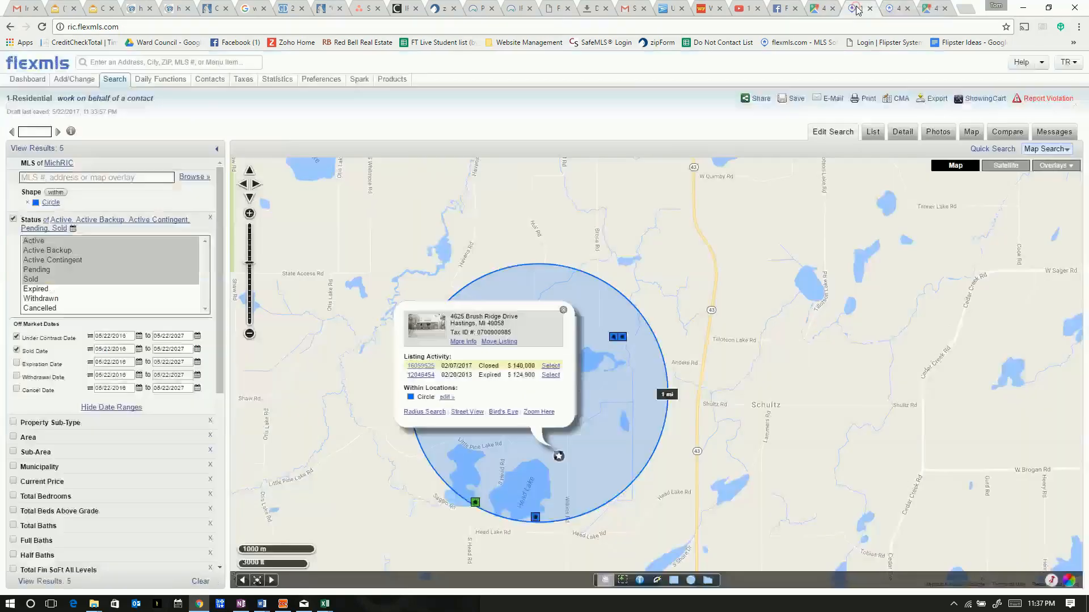
pyautogui.click(563, 310)
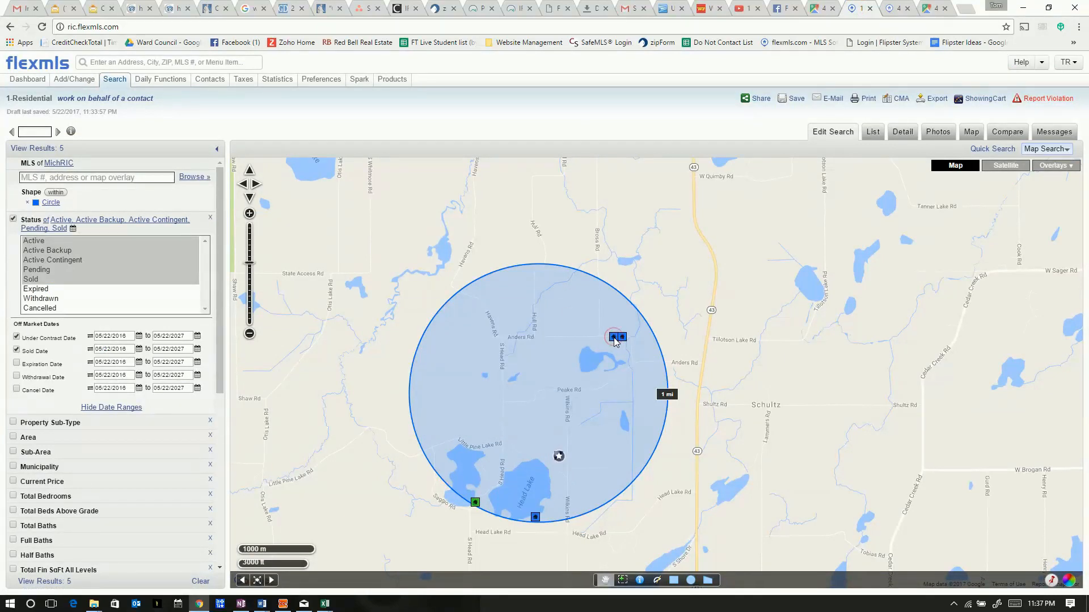
pyautogui.click(614, 338)
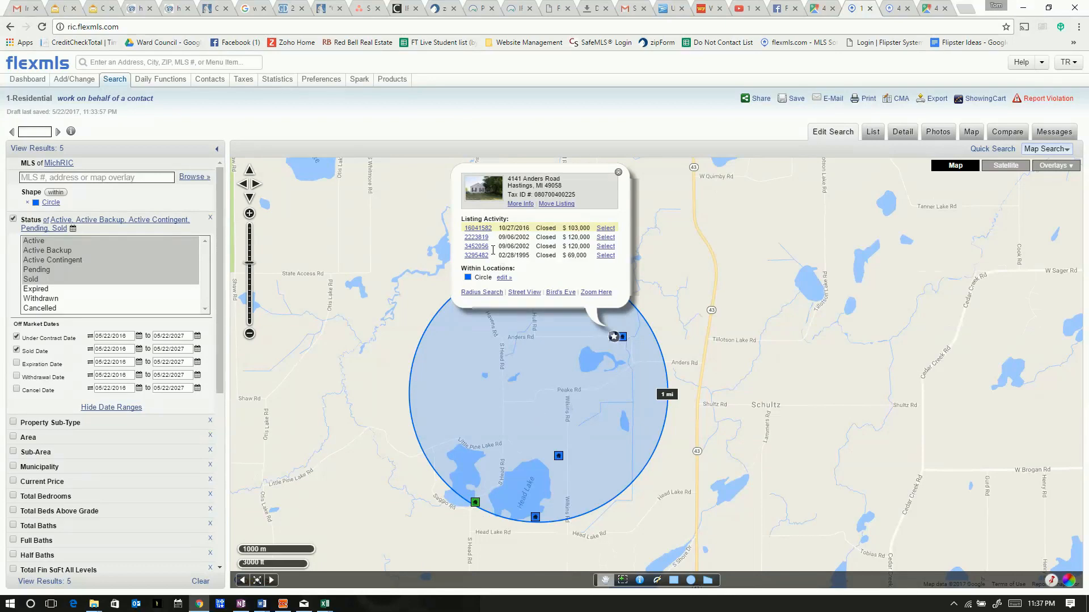
pyautogui.click(480, 228)
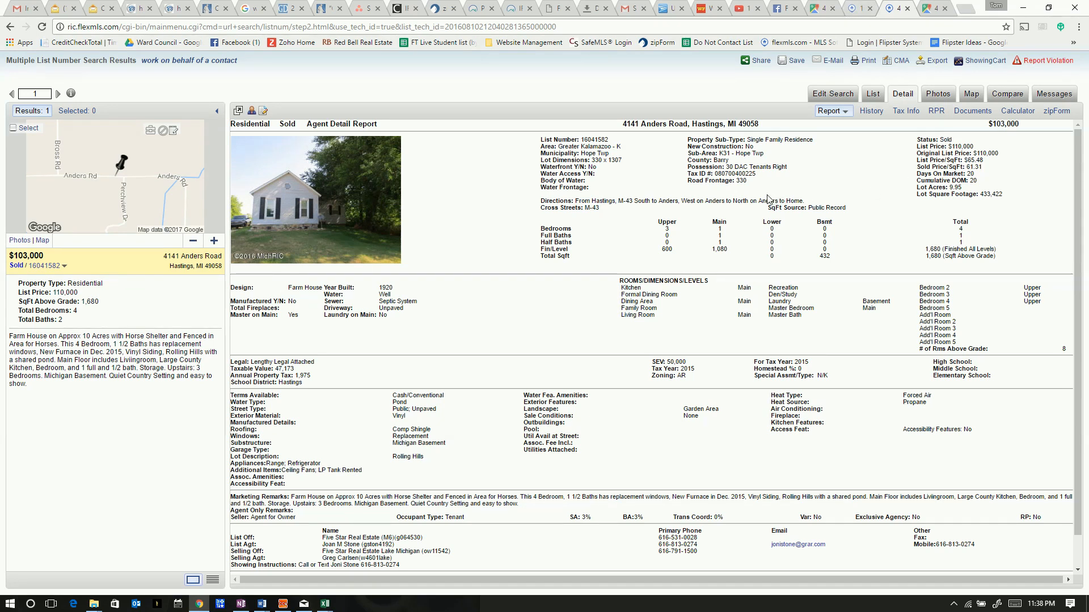
# View the front, pasture, living room and kitchen photos, then return to the detail report
pyautogui.click(937, 94)
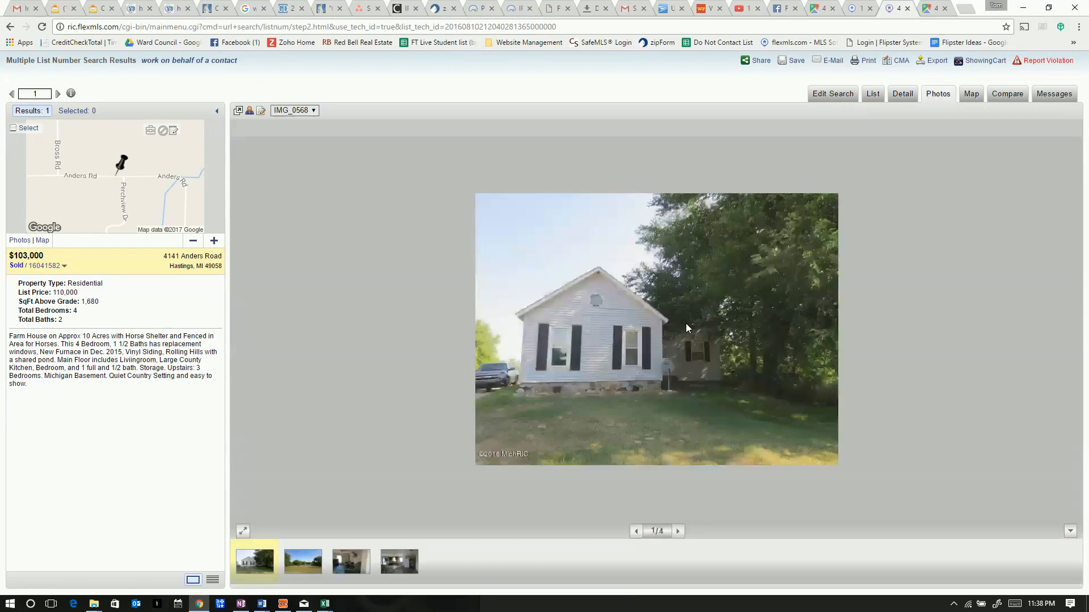
pyautogui.click(294, 569)
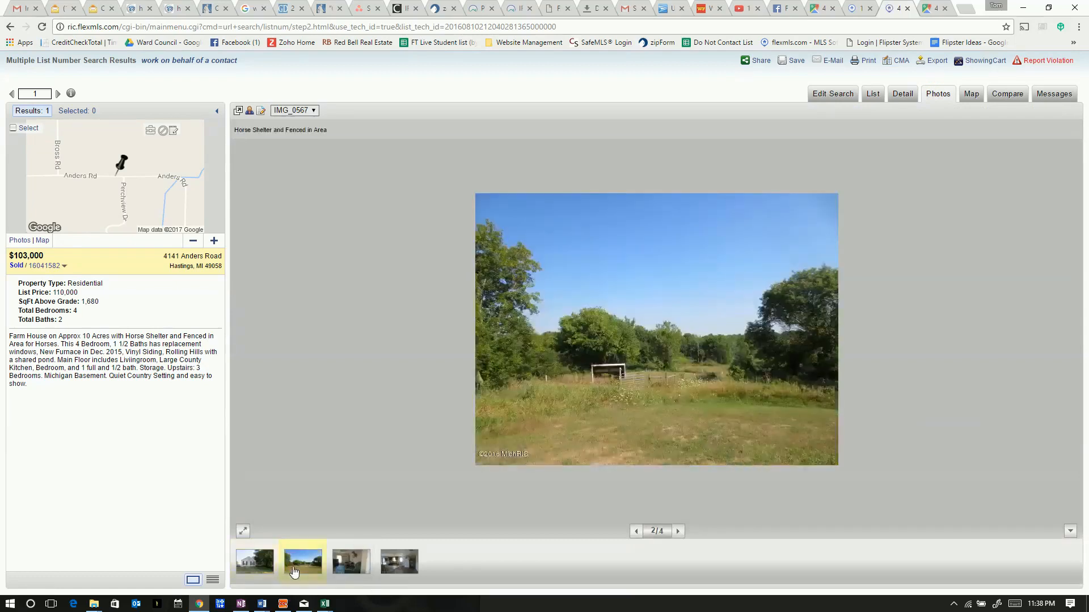
pyautogui.click(347, 563)
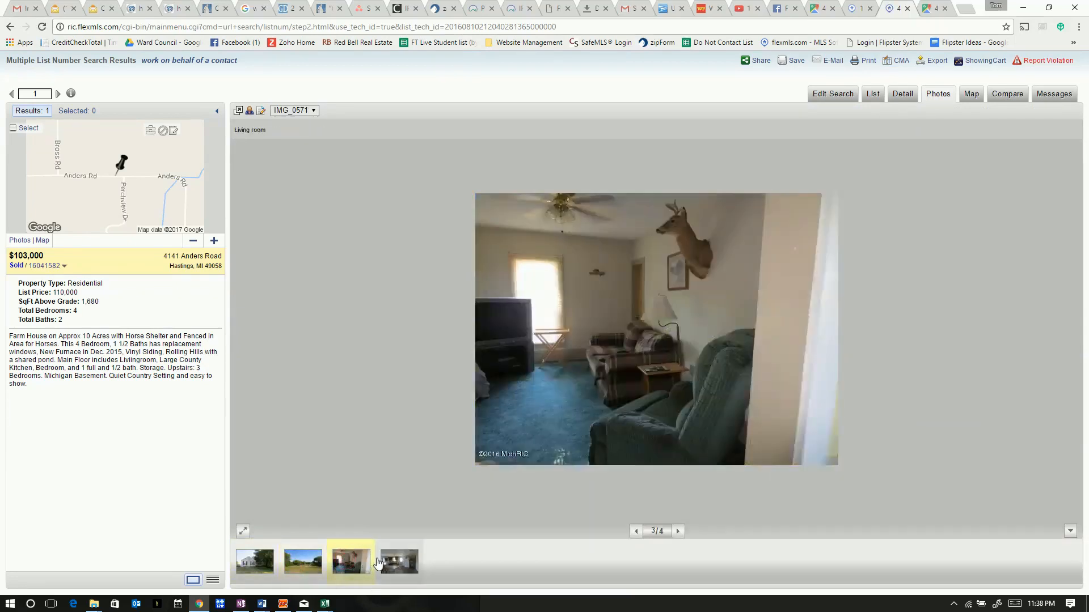
pyautogui.click(399, 563)
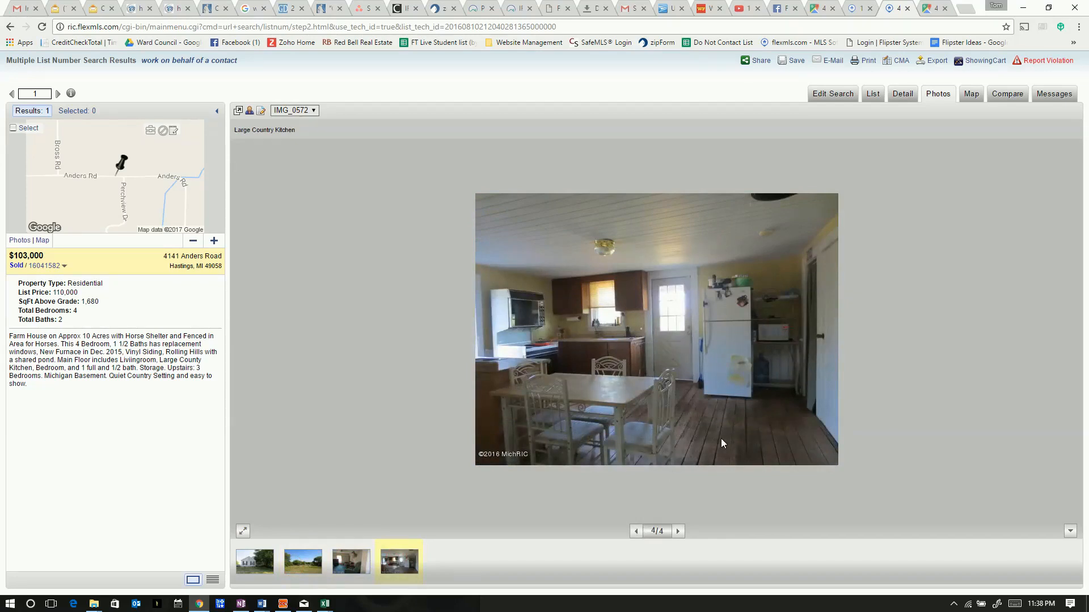
pyautogui.click(252, 572)
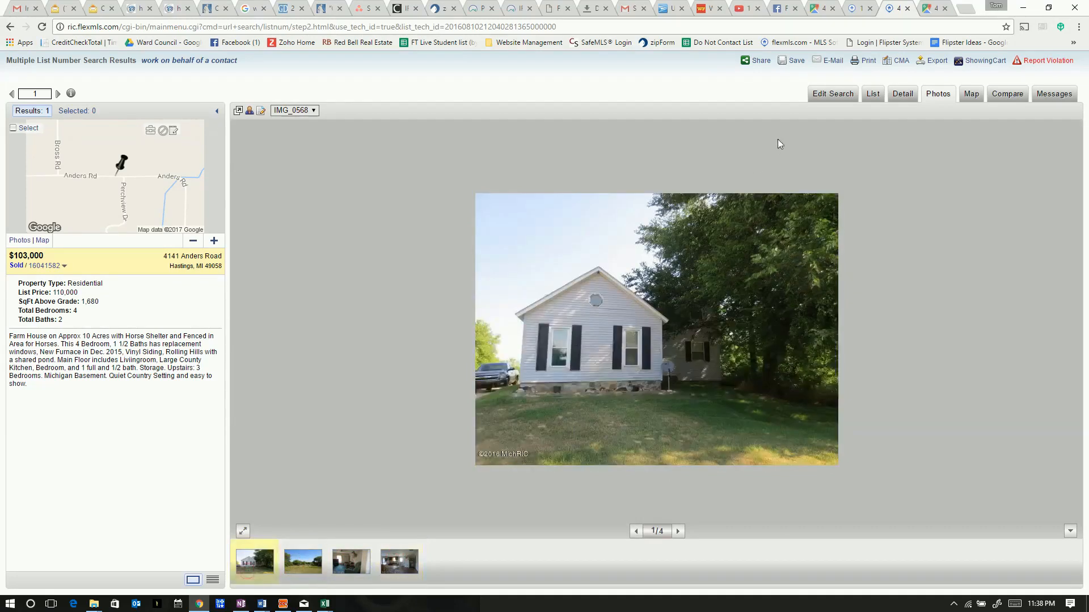
pyautogui.click(892, 95)
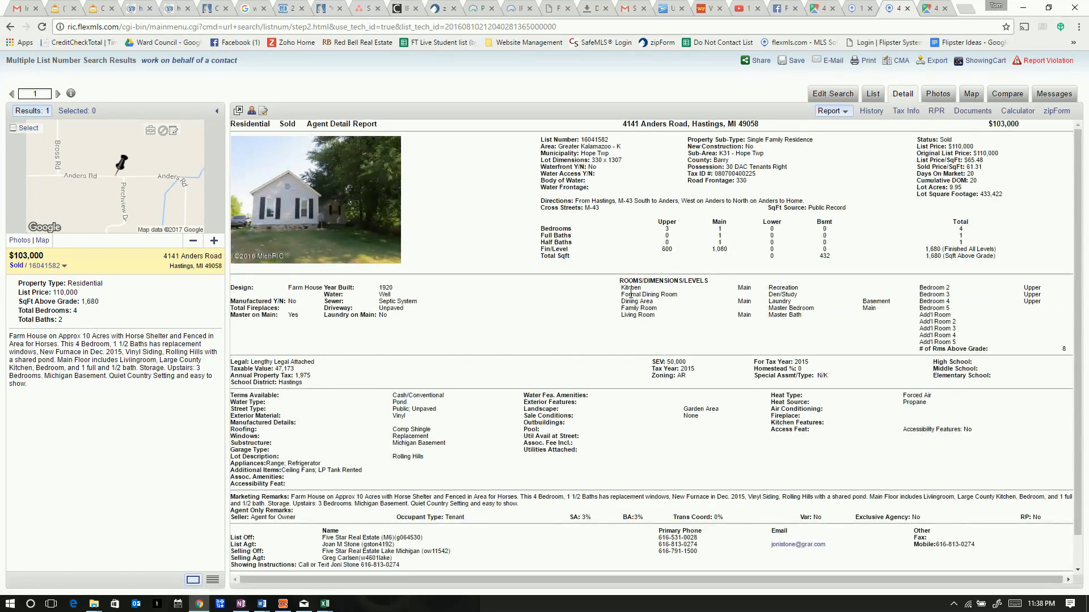
pyautogui.scroll(-1, 624, 303)
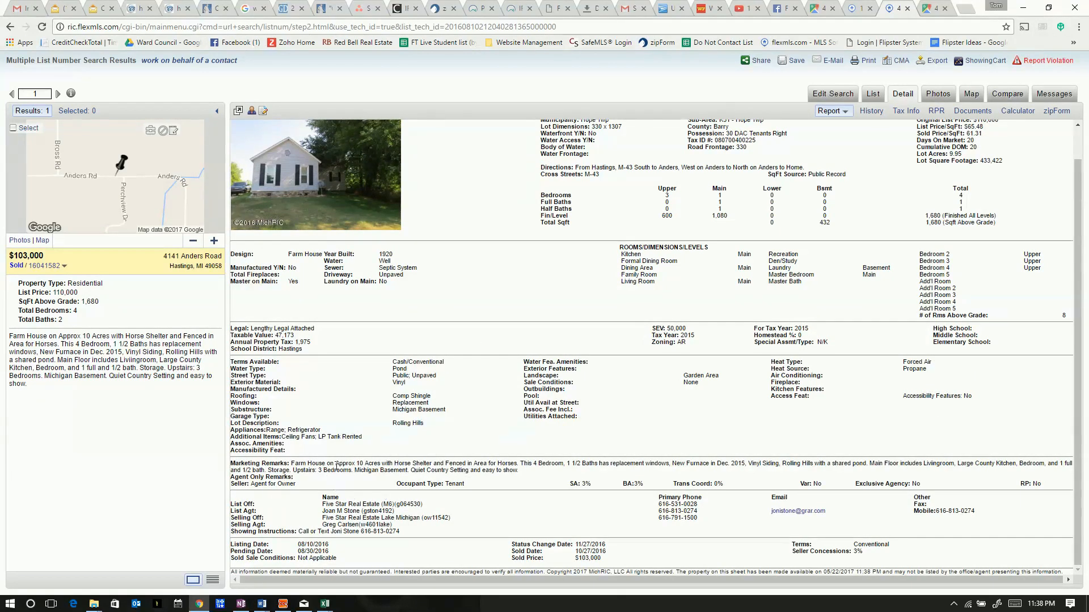
pyautogui.moveTo(357, 463); pyautogui.dragTo(524, 462)
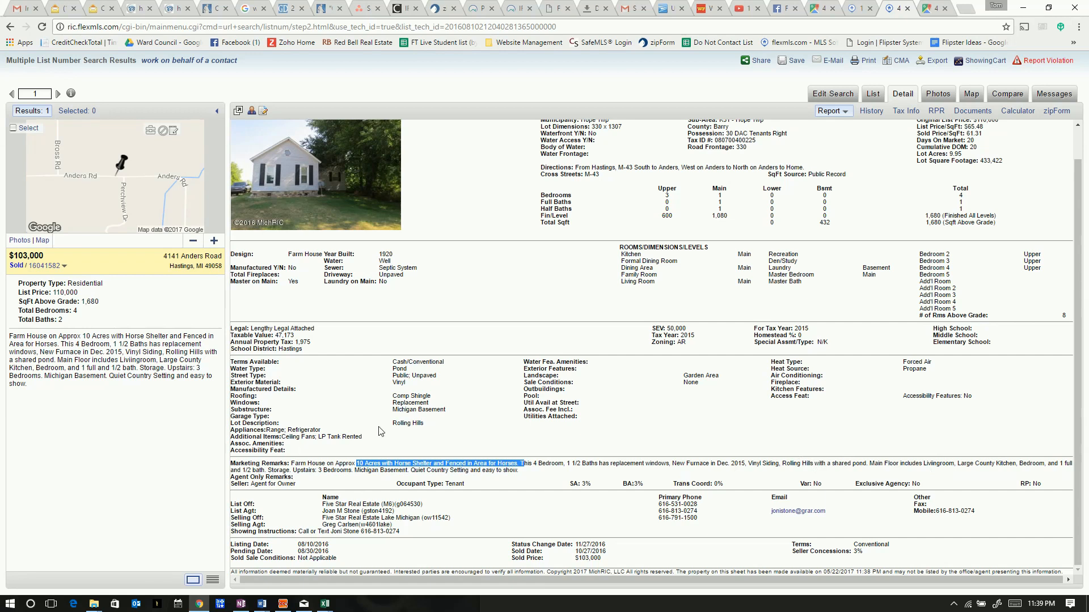
pyautogui.scroll(2, 380, 431)
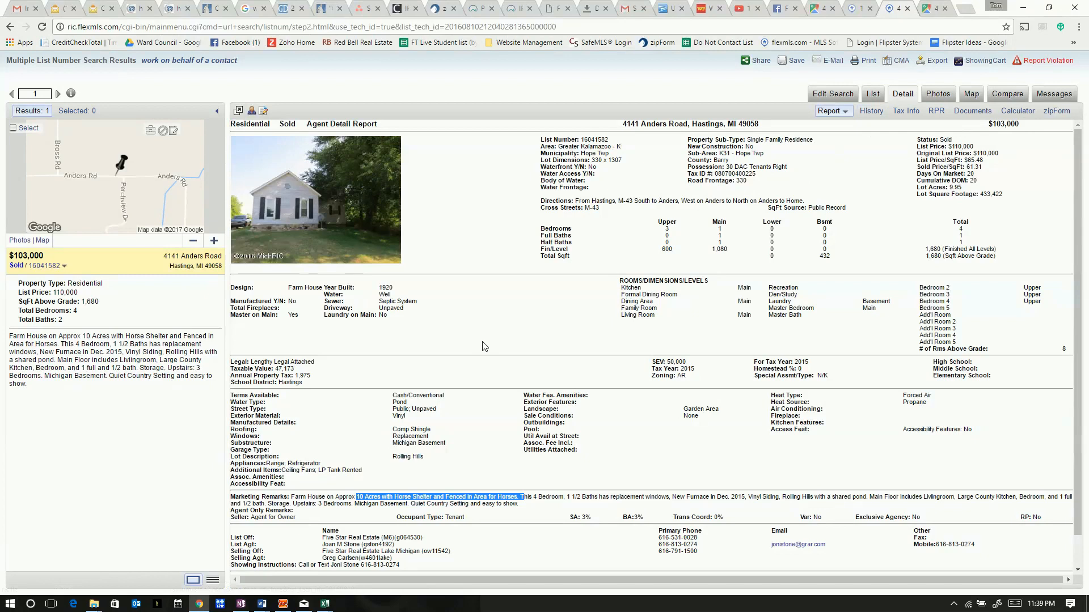
pyautogui.moveTo(963, 188)
pyautogui.mouseDown()
pyautogui.moveTo(922, 189)
pyautogui.moveTo(968, 186)
pyautogui.moveTo(949, 182)
pyautogui.mouseUp()
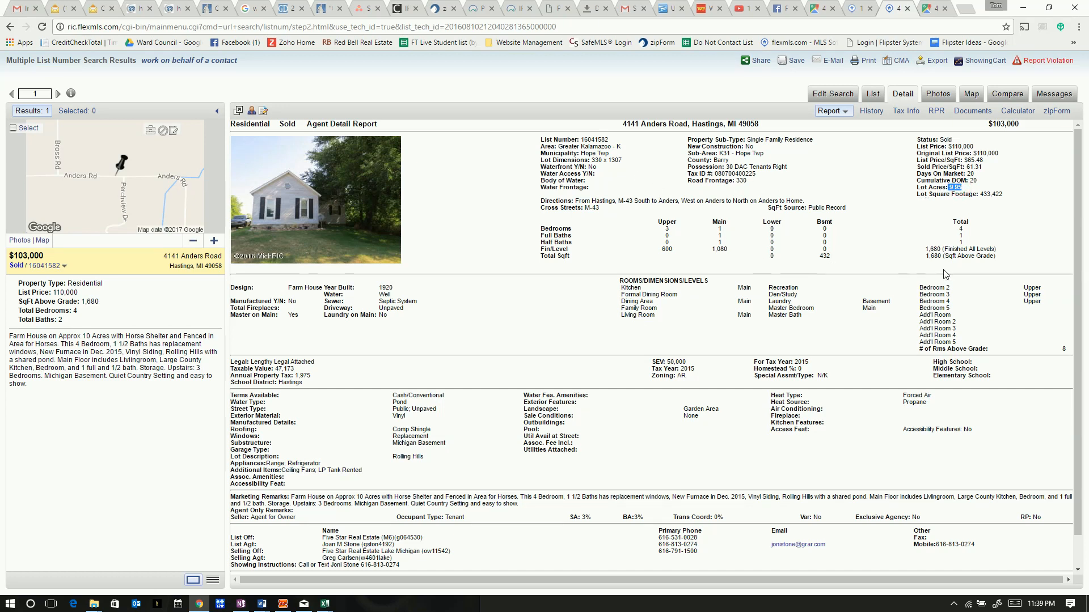
pyautogui.moveTo(942, 249); pyautogui.dragTo(924, 249)
# On the comps map, open the closed $125,000 sale record for the second Anders Road comp
pyautogui.click(858, 12)
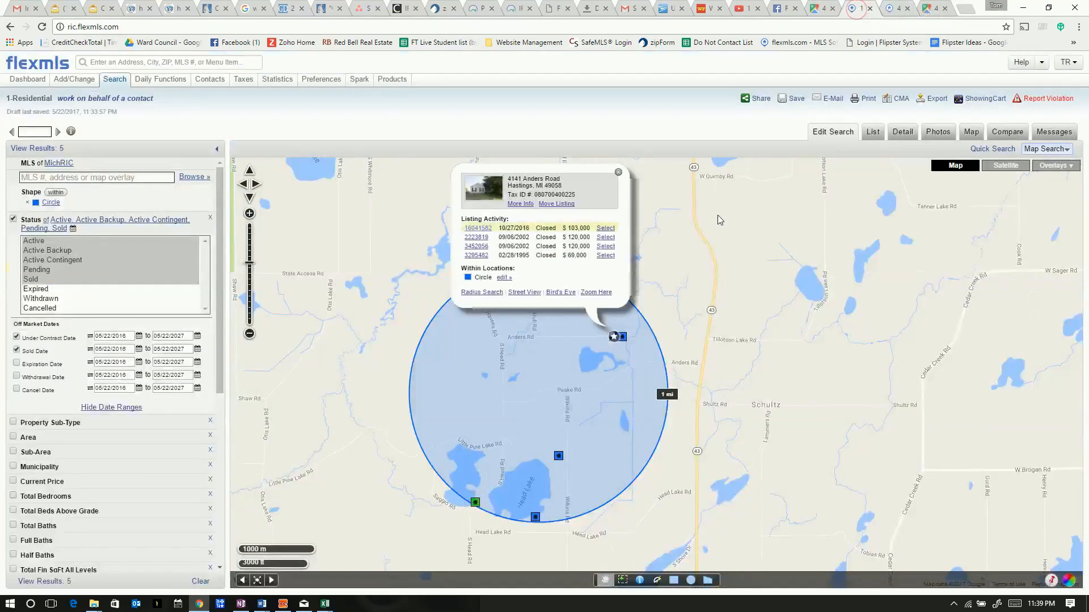
pyautogui.click(623, 338)
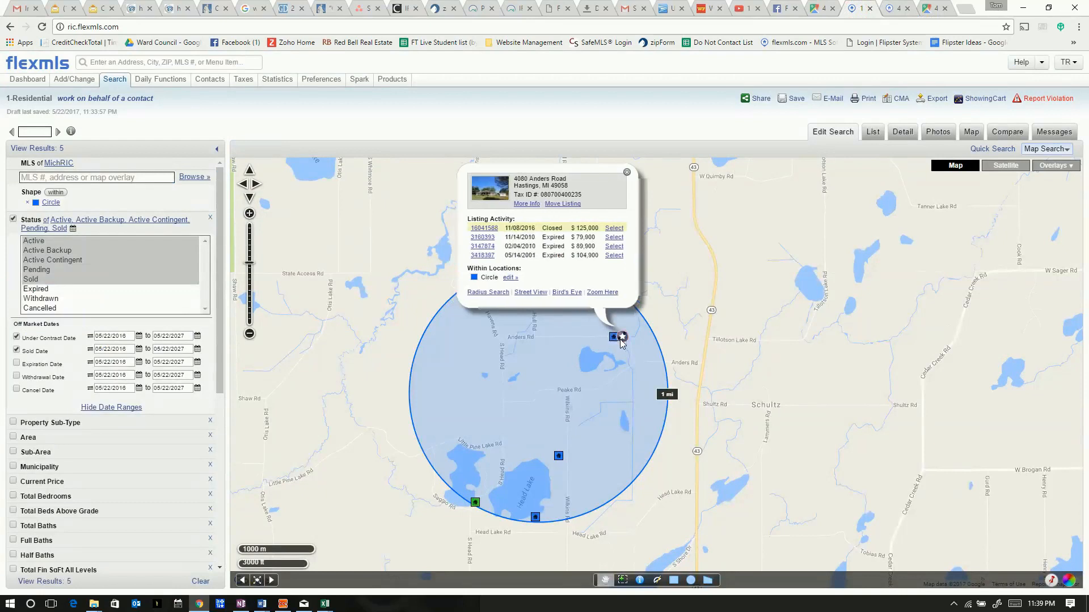
pyautogui.click(491, 229)
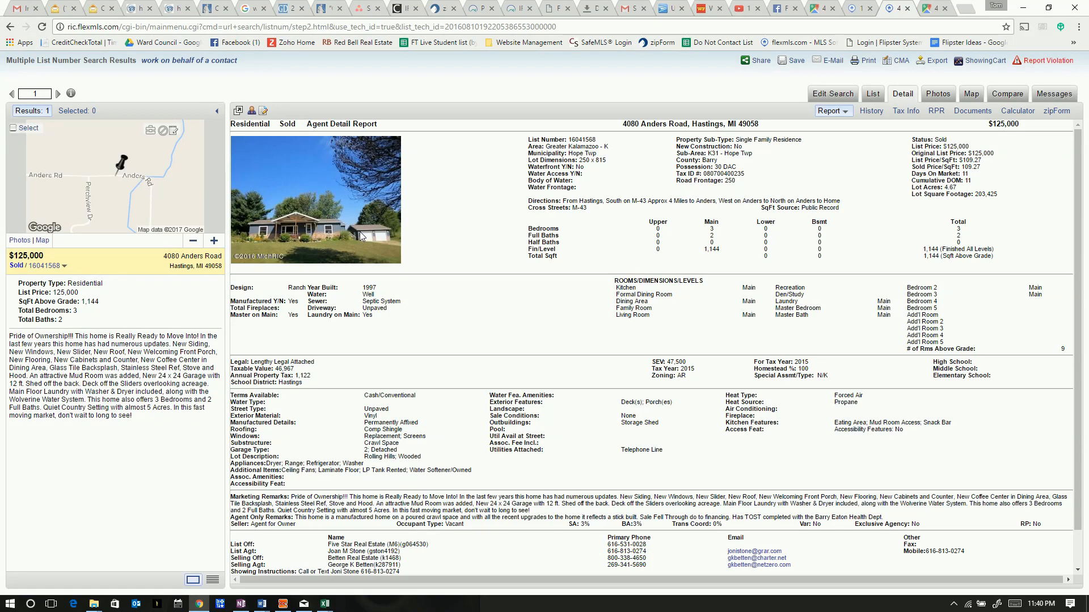
# Open the photo gallery and view the back, field, living room, dining, kitchen and deck photos
pyautogui.click(938, 94)
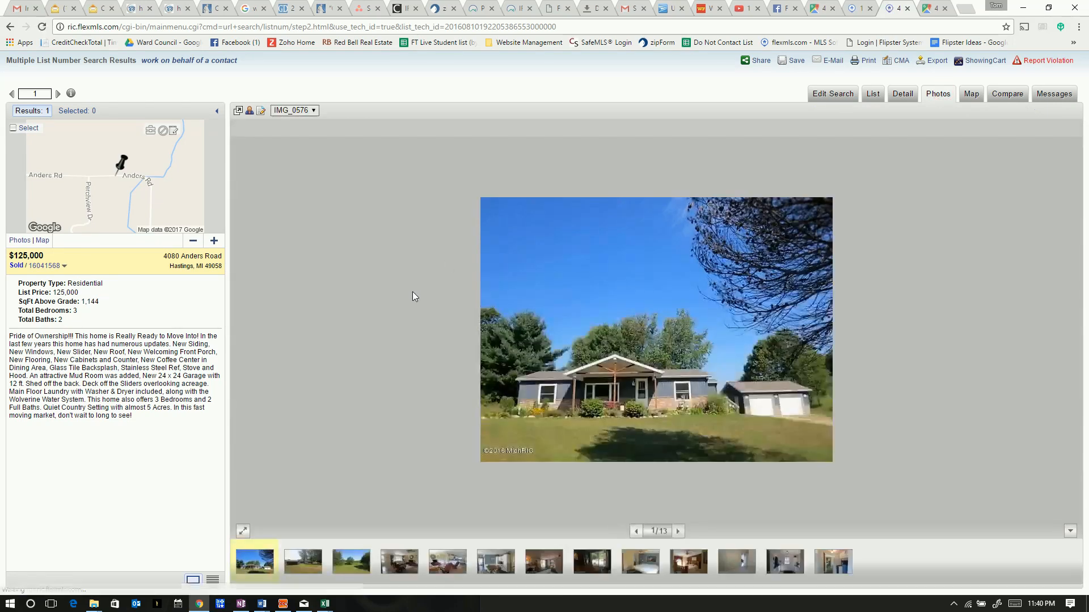
pyautogui.click(312, 571)
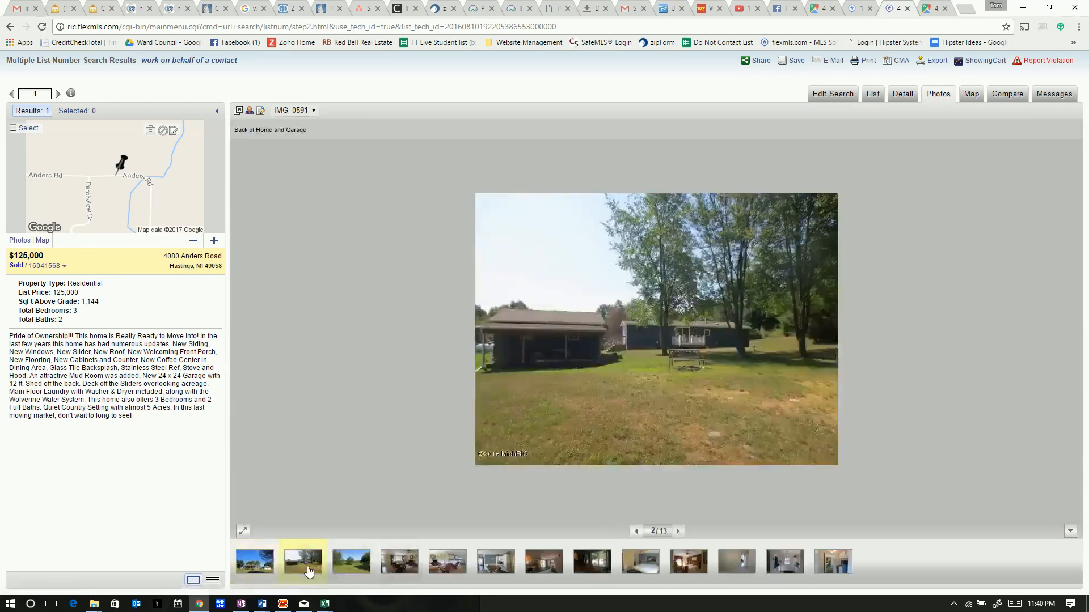
pyautogui.click(350, 569)
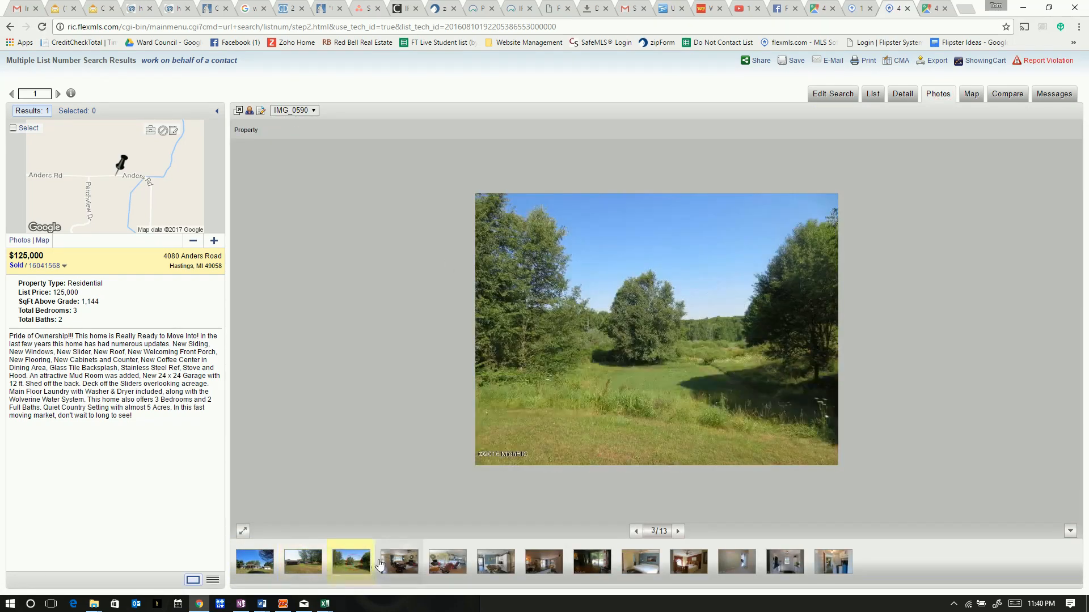
pyautogui.click(409, 564)
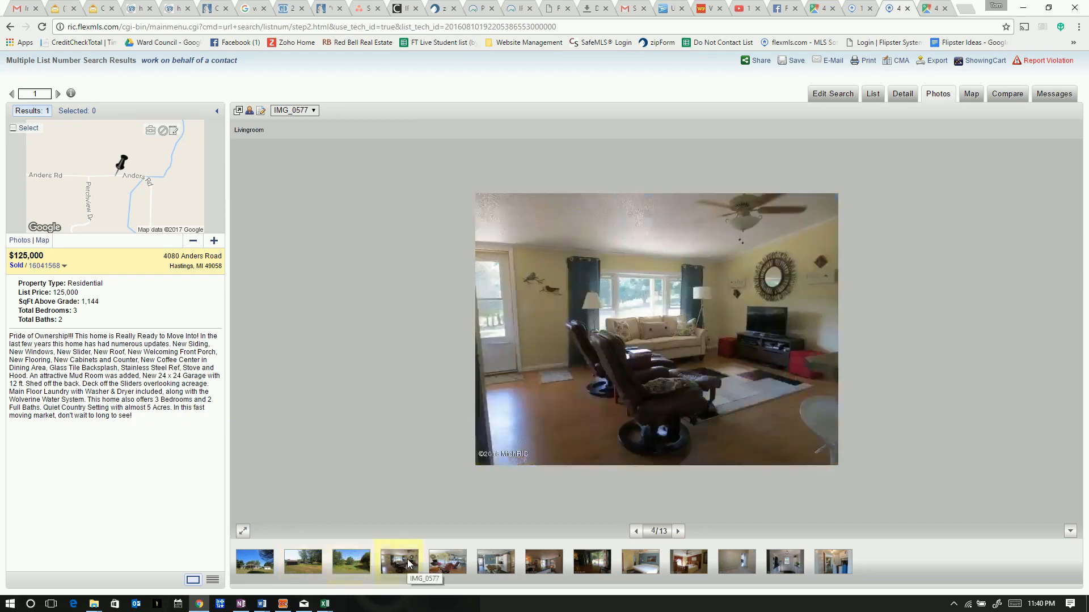
pyautogui.click(456, 566)
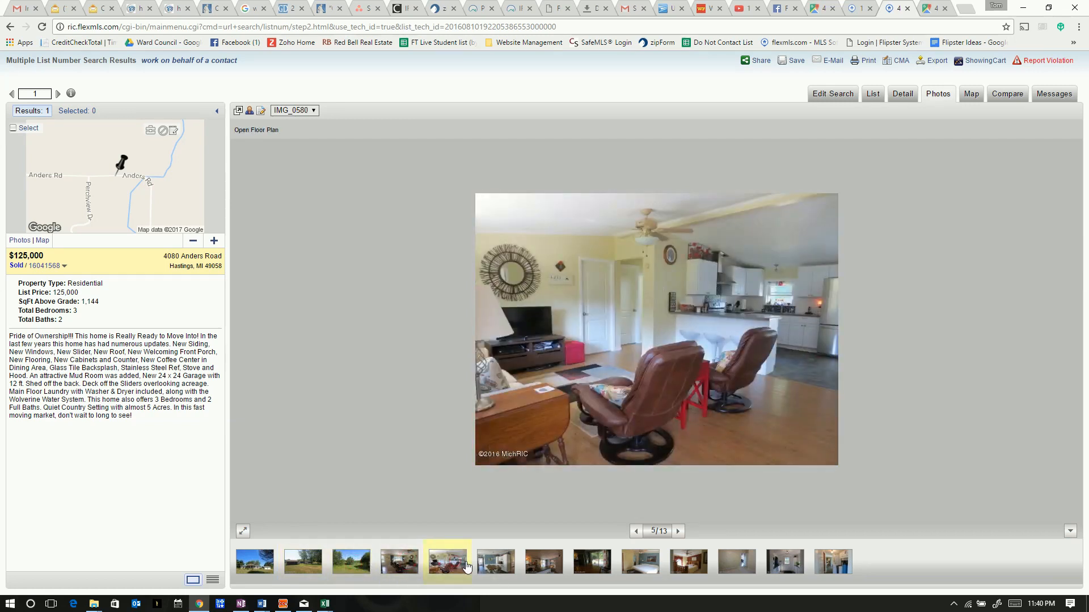
pyautogui.click(501, 565)
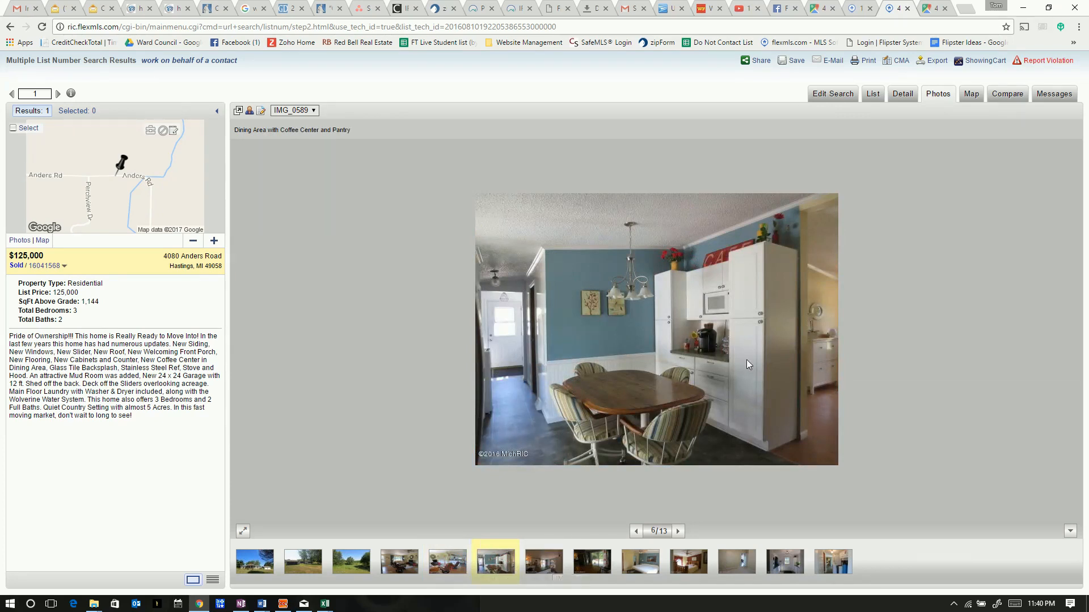
pyautogui.click(544, 562)
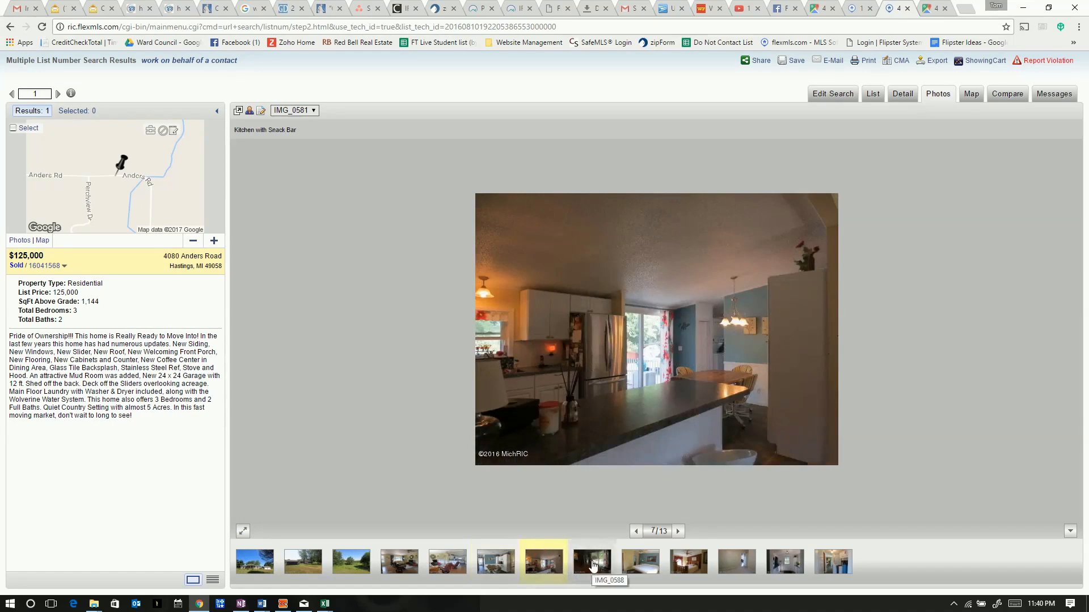
pyautogui.click(592, 565)
# View the remaining bedroom, mud room and laundry photos, then return to the Detail report
pyautogui.click(557, 559)
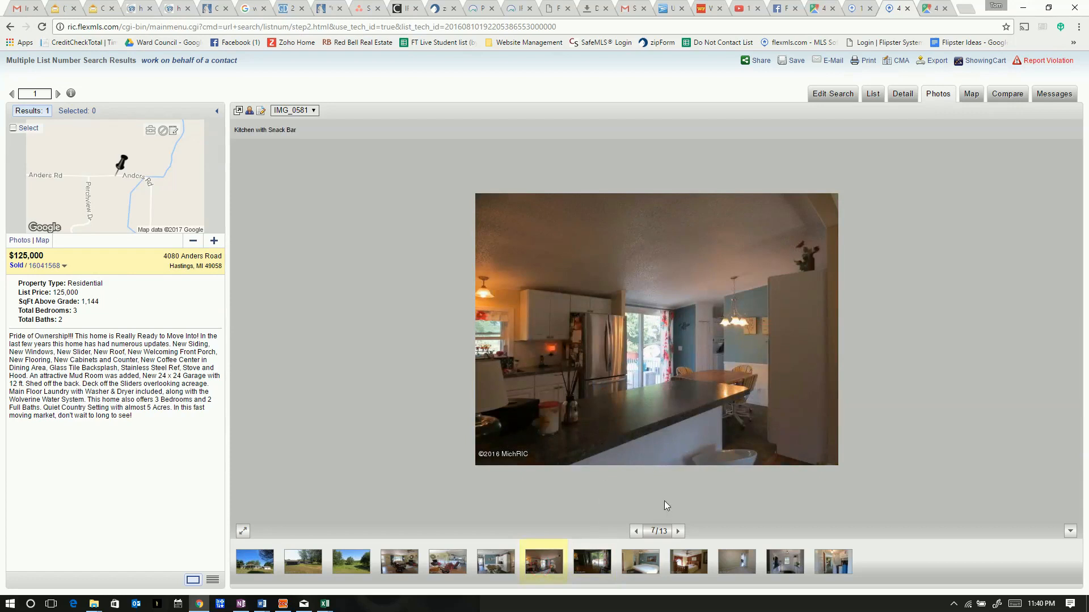
pyautogui.click(593, 567)
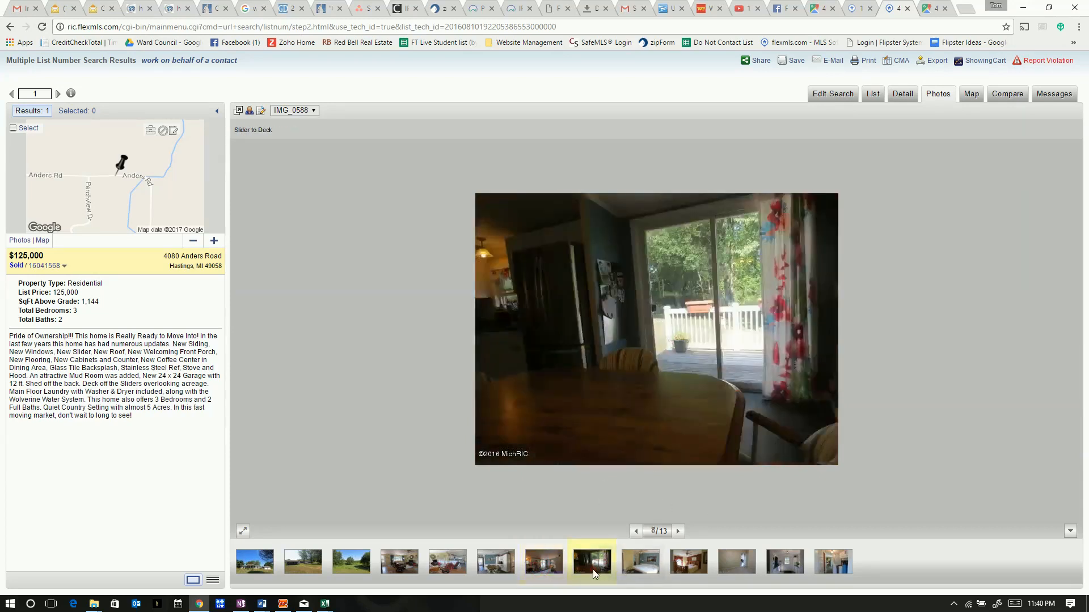
pyautogui.click(635, 563)
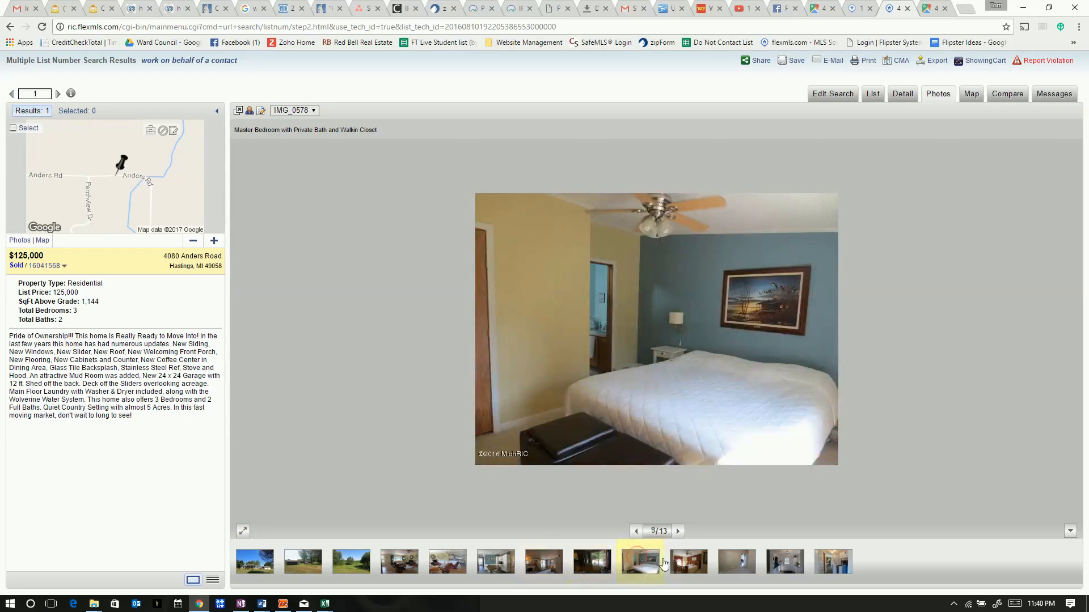
pyautogui.click(686, 564)
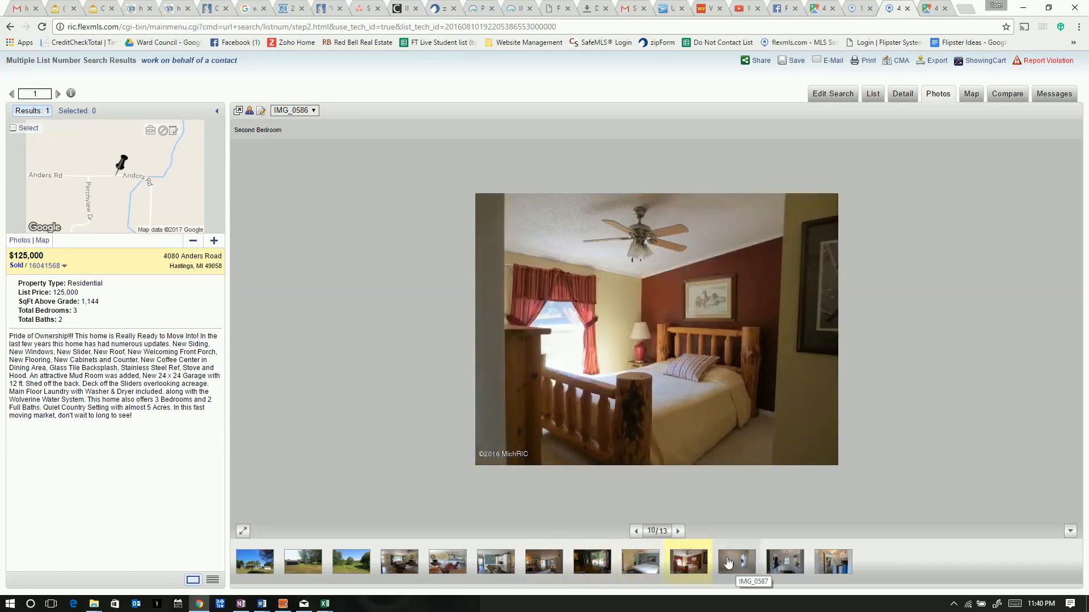
pyautogui.click(742, 563)
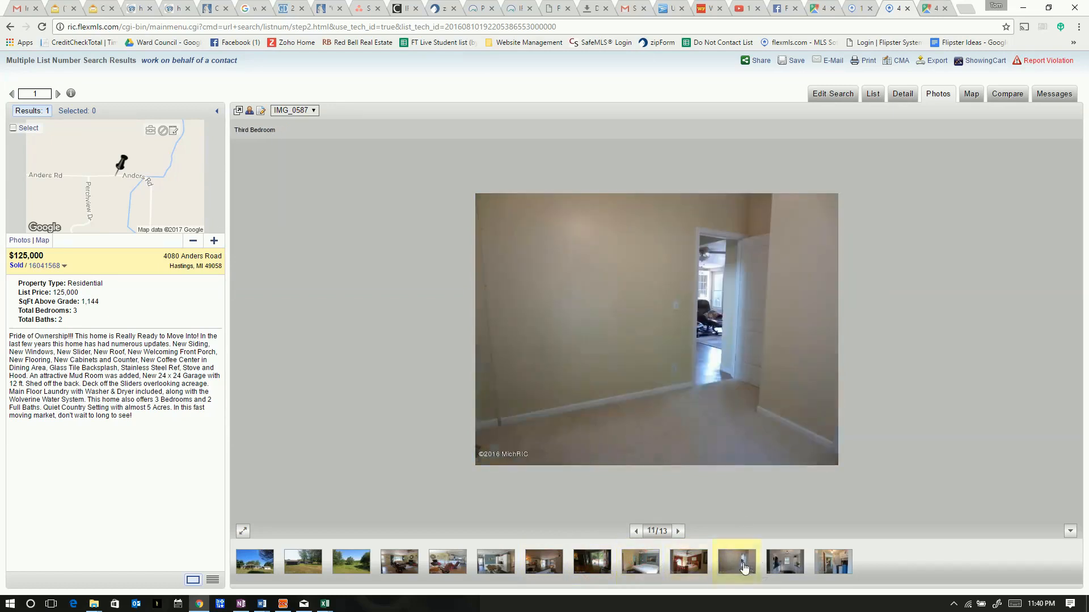
pyautogui.click(774, 562)
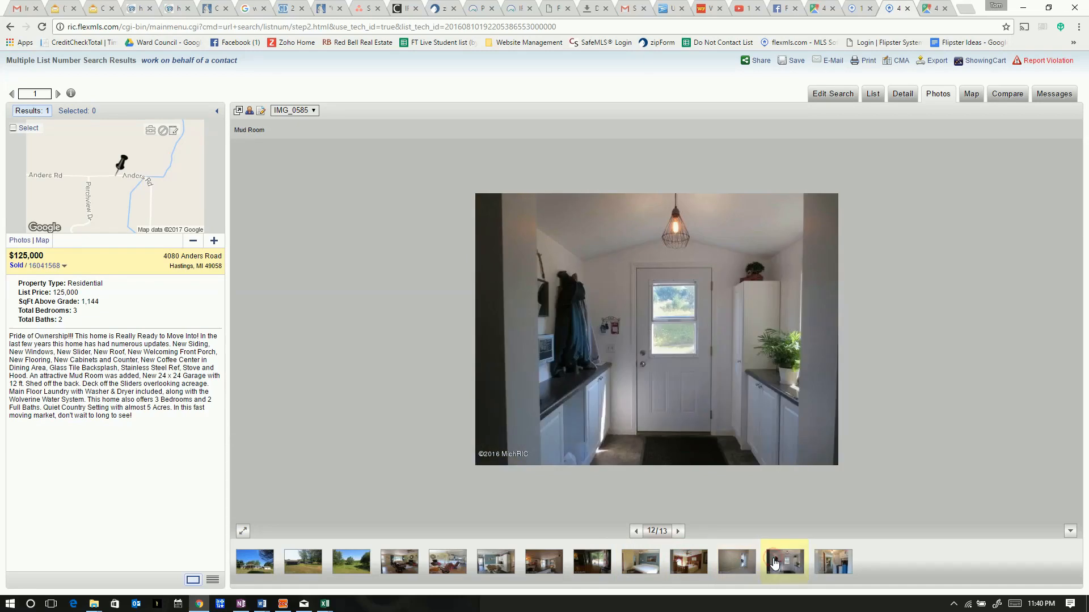
pyautogui.click(829, 559)
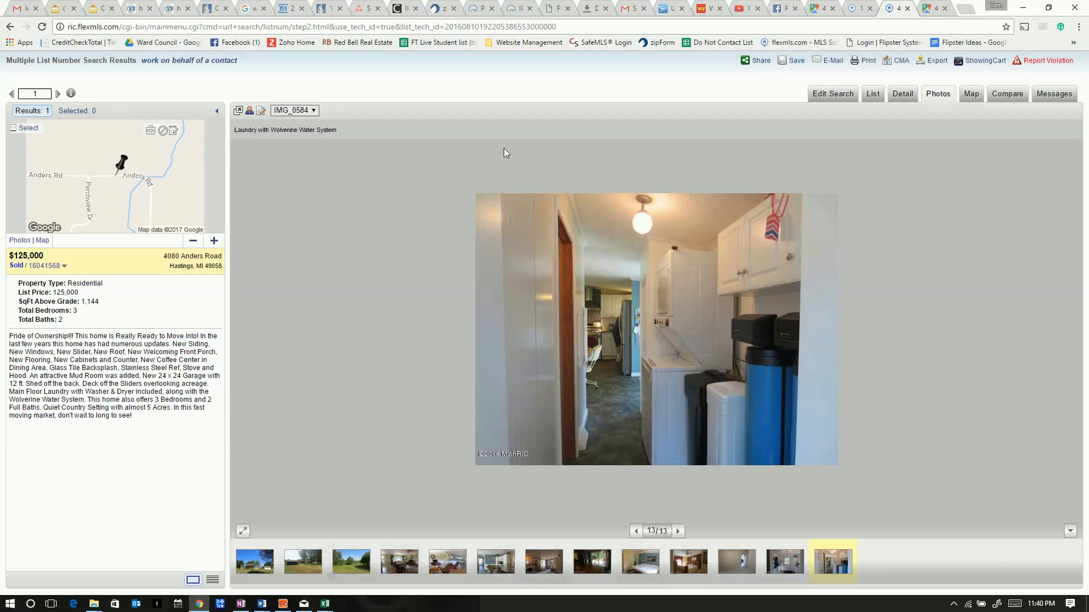
pyautogui.click(910, 99)
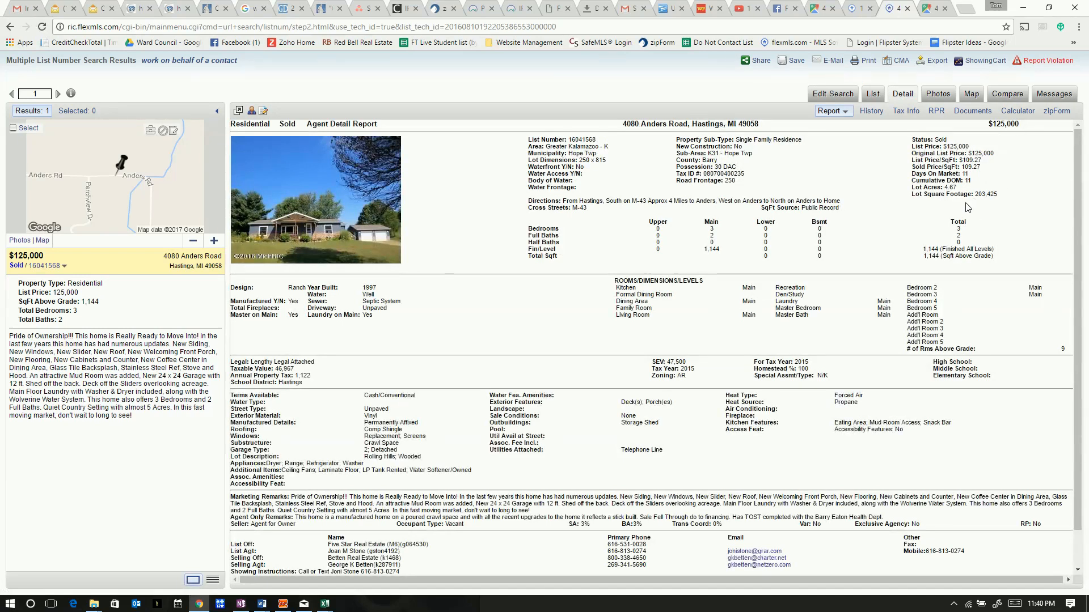
pyautogui.moveTo(953, 188); pyautogui.dragTo(948, 189)
pyautogui.doubleClick(956, 187)
pyautogui.moveTo(938, 249); pyautogui.dragTo(921, 254)
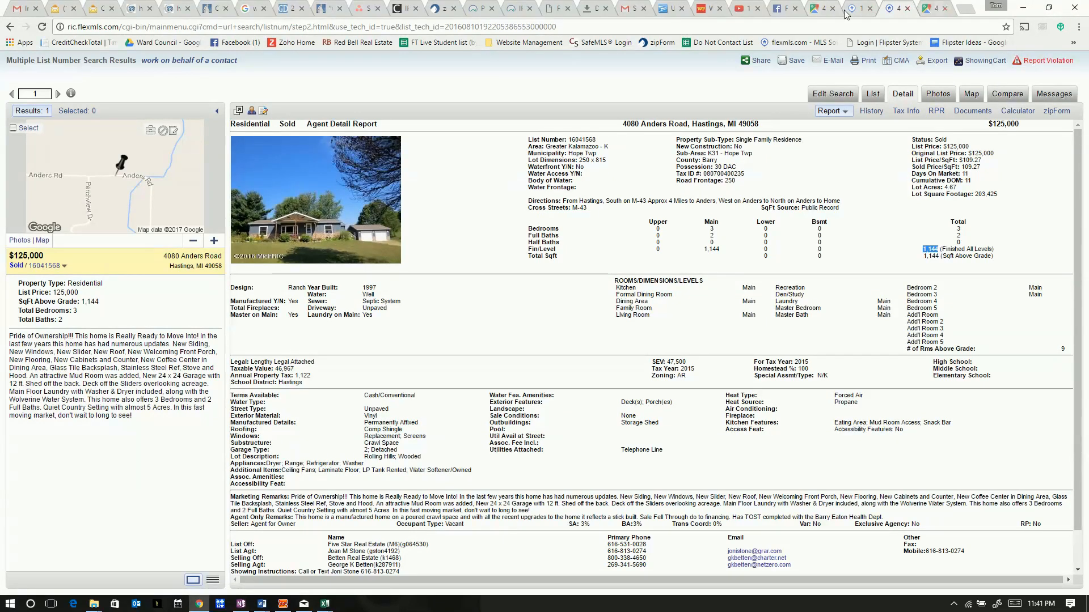
# Close the Wells Fargo logout tab, go to the flipster site, and log in
pyautogui.click(717, 8)
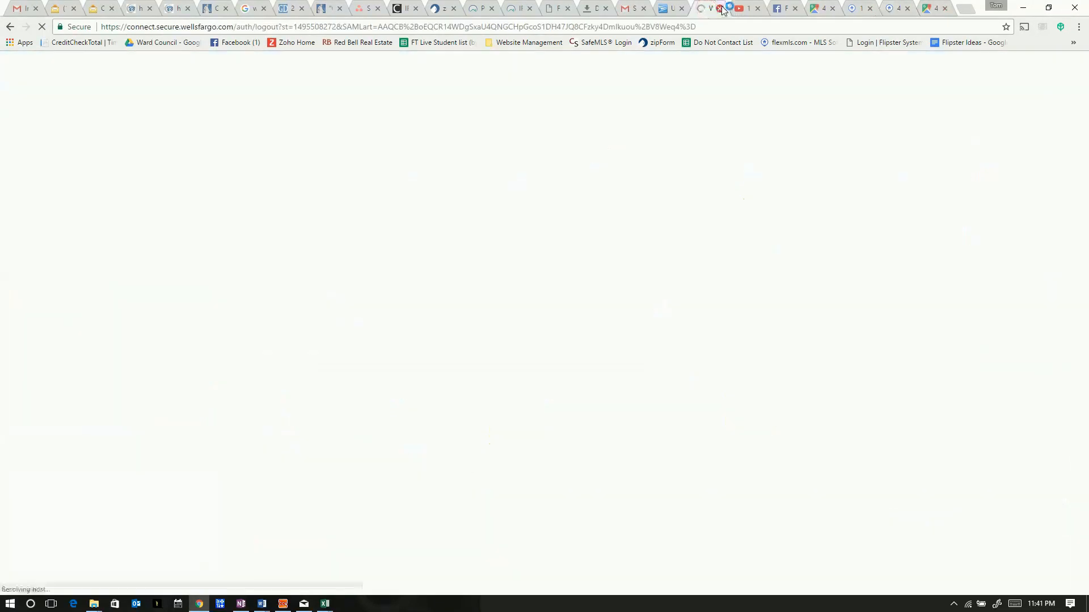
pyautogui.click(719, 8)
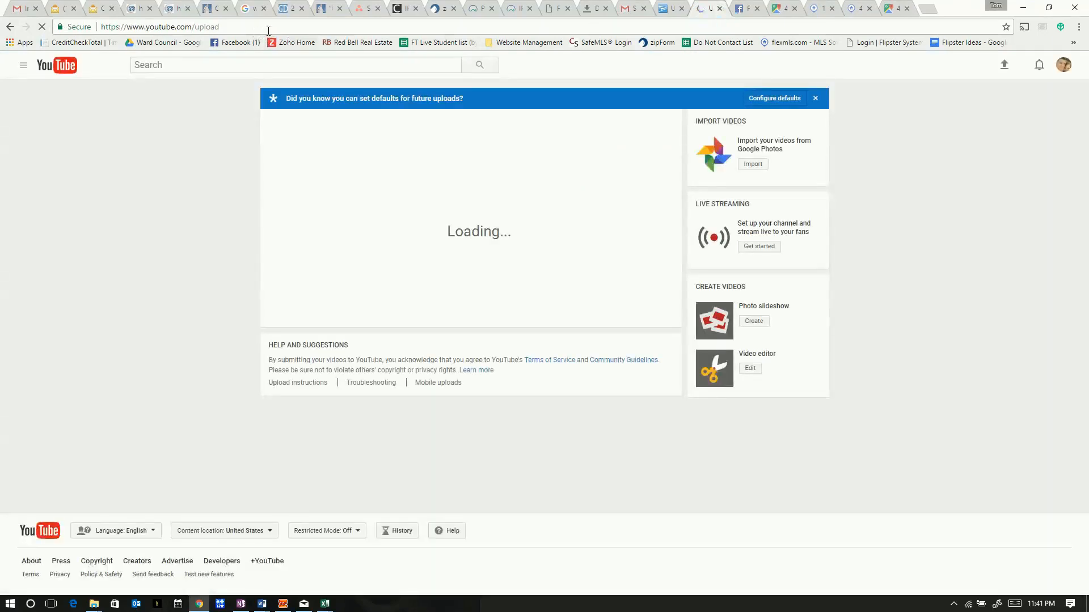
pyautogui.click(267, 30)
pyautogui.write('flipster')
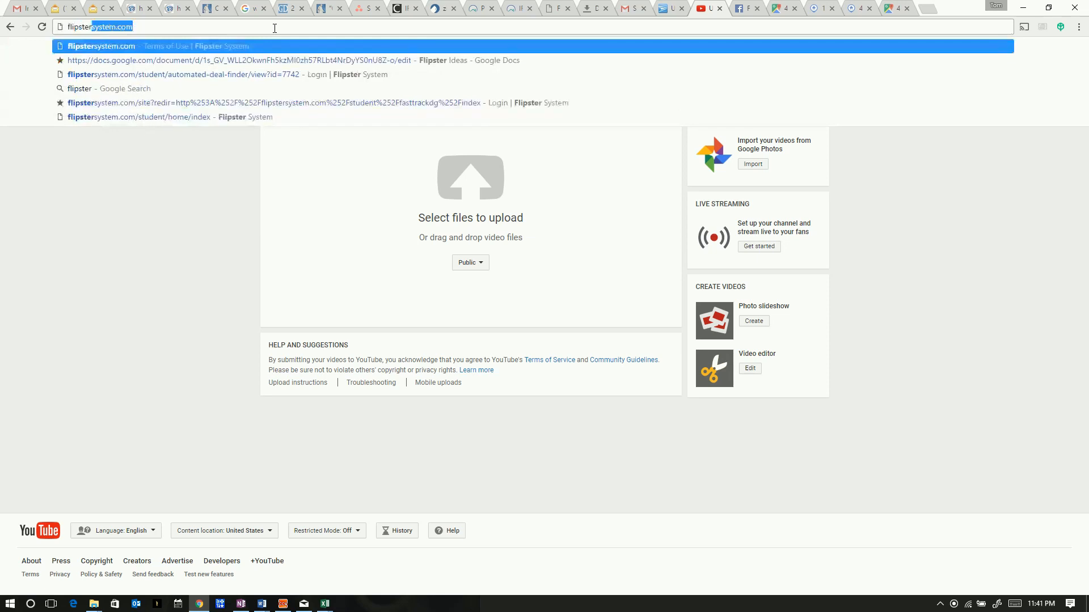
pyautogui.press('Return')
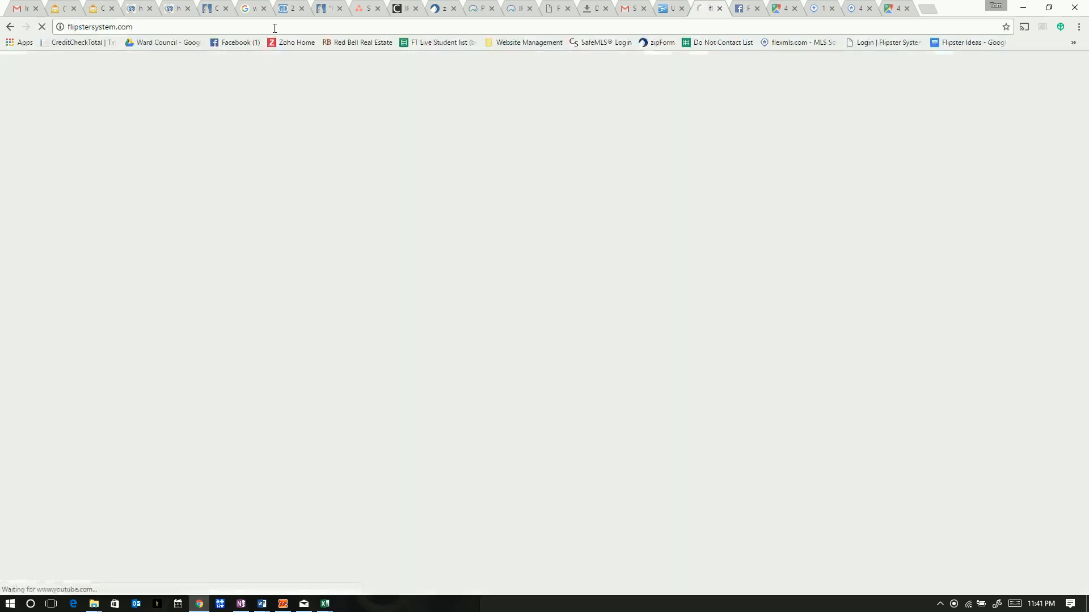
pyautogui.click(514, 300)
# Glance at the flexmls tab, close an unneeded tab, and return to the FlipSter dashboard
pyautogui.click(894, 12)
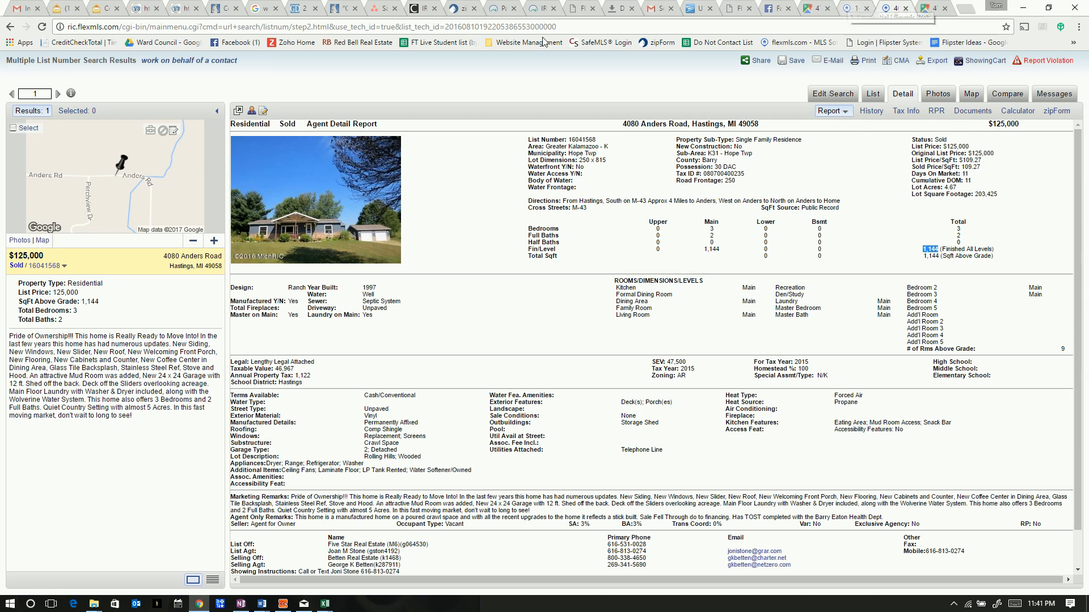
pyautogui.click(631, 9)
pyautogui.click(694, 10)
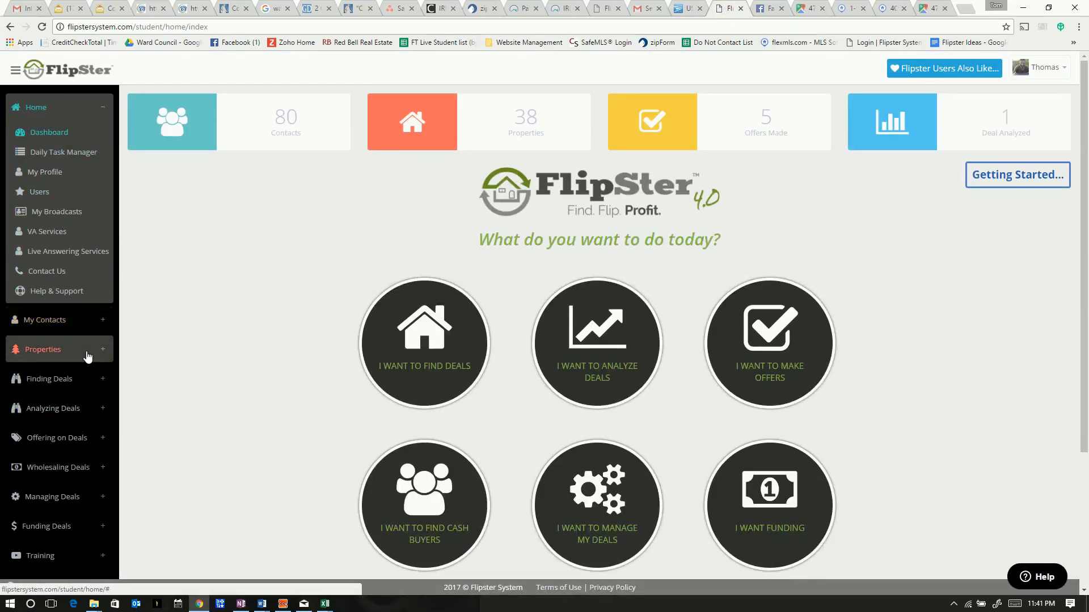
# Open FlipSter's New Property form from the Properties sidebar, then bring up the Peake Rd flyer
pyautogui.click(57, 349)
pyautogui.click(52, 213)
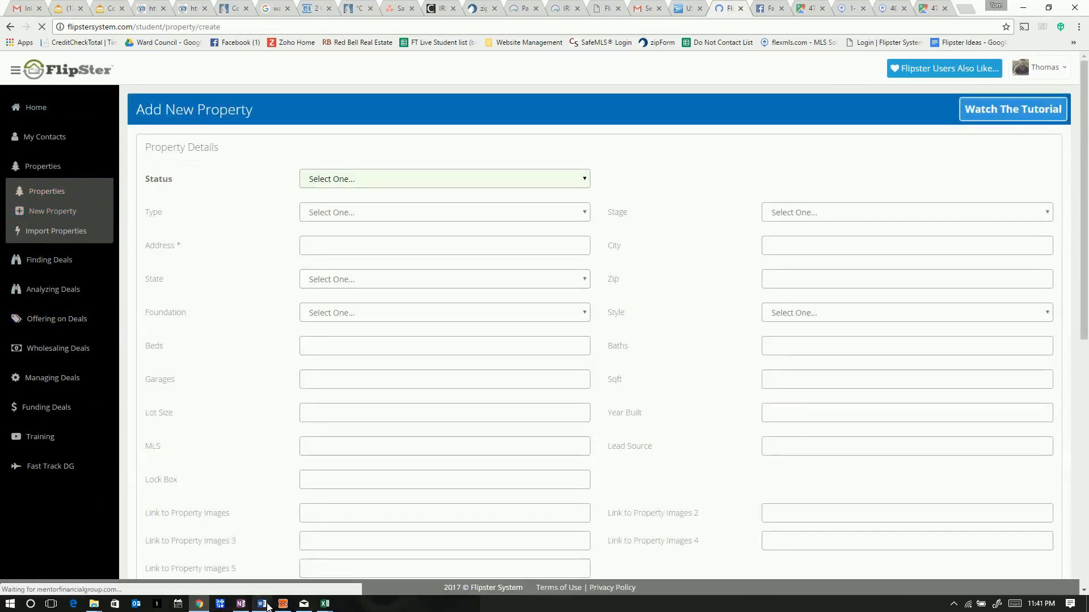
pyautogui.moveTo(264, 608)
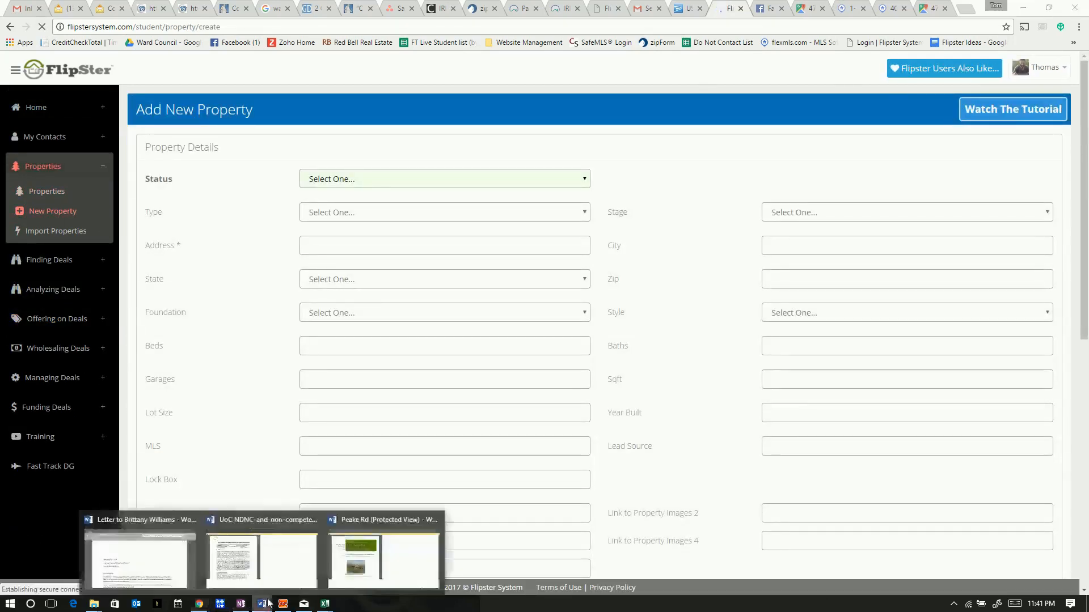
pyautogui.click(392, 557)
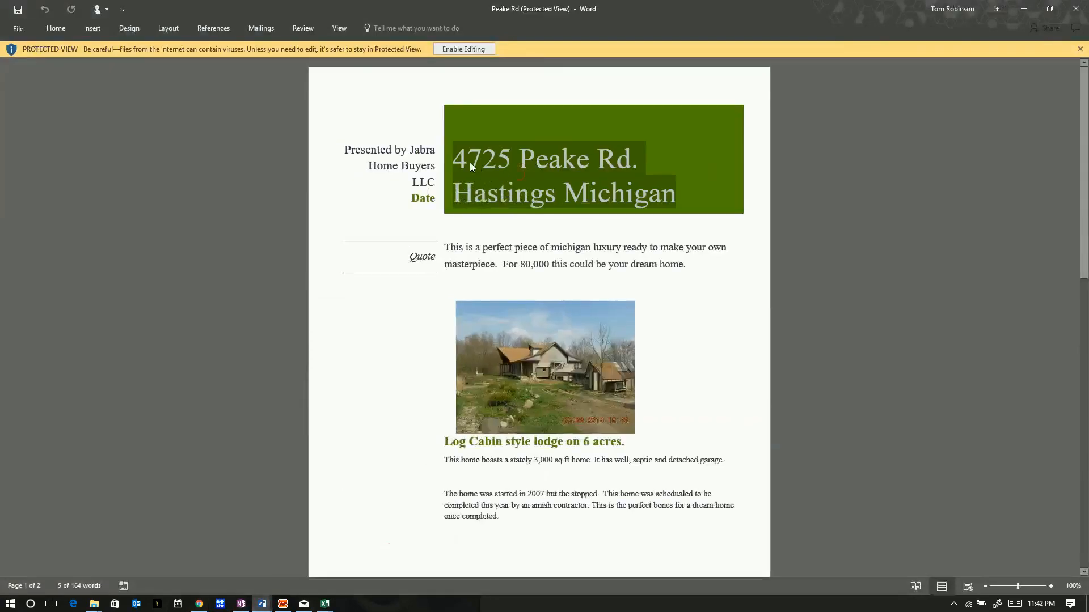
# Select and copy the flyer's title address, then switch back to the Chrome property form
pyautogui.click(455, 157)
pyautogui.tripleClick(667, 186)
pyautogui.hotkey('ctrl', 'c')
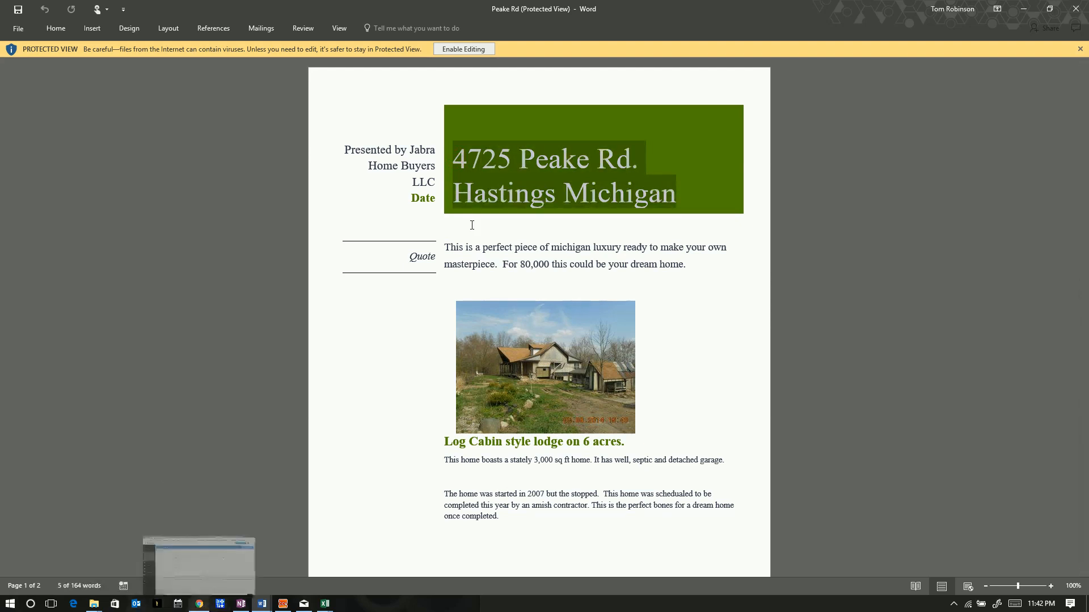
pyautogui.hotkey('alt', 'Tab')
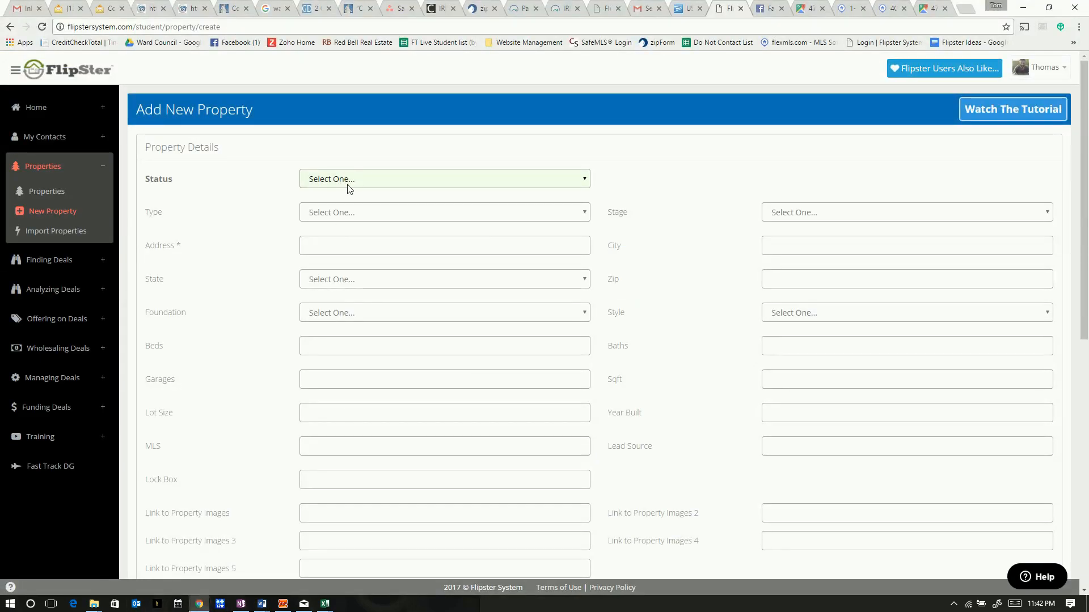
# Set the property Status to Active, Type to House and Stage to Analyzing
pyautogui.click(346, 180)
pyautogui.click(345, 206)
pyautogui.click(343, 211)
pyautogui.click(343, 241)
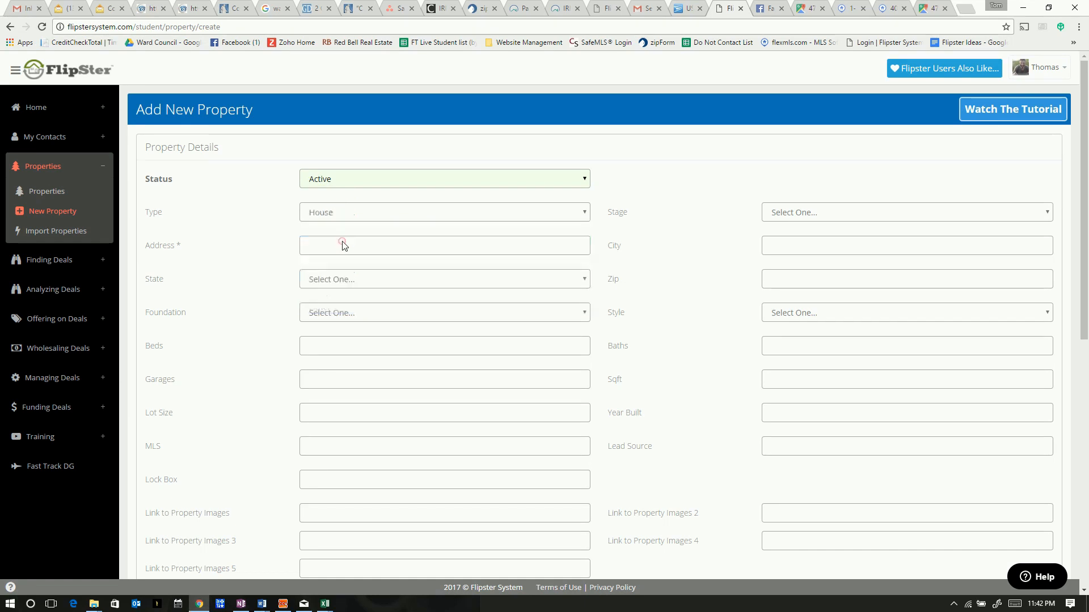
pyautogui.click(789, 212)
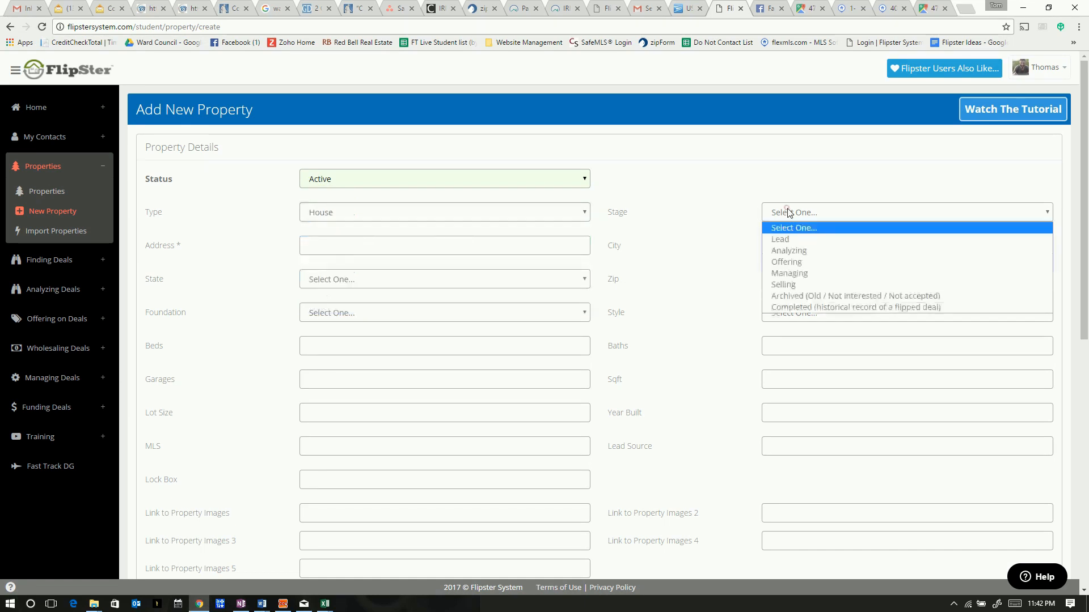
pyautogui.click(788, 251)
pyautogui.click(332, 248)
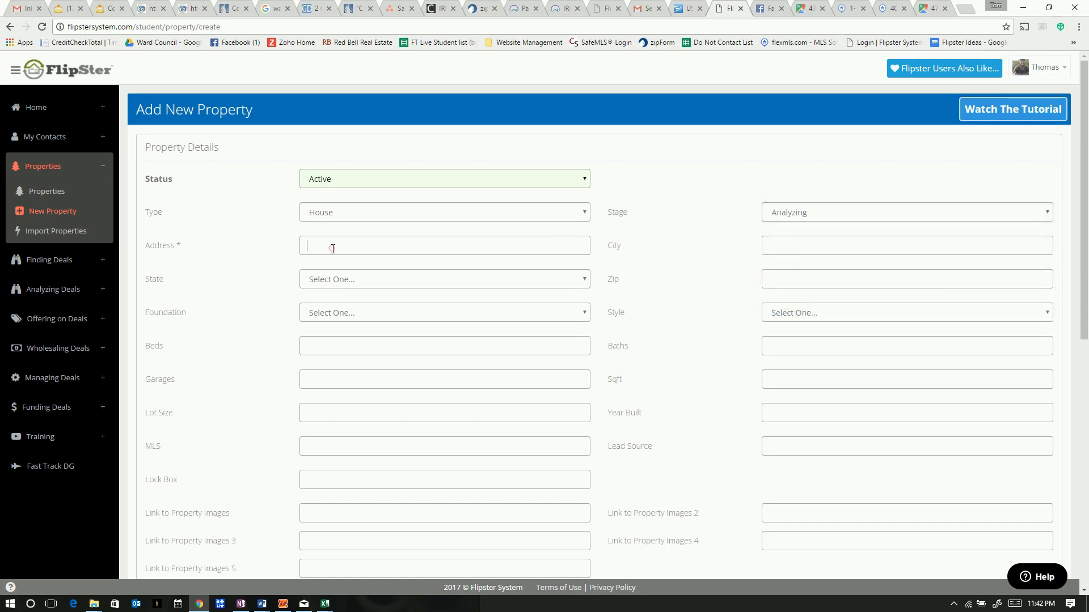
pyautogui.hotkey('ctrl', 'v')
pyautogui.moveTo(437, 249); pyautogui.dragTo(362, 252)
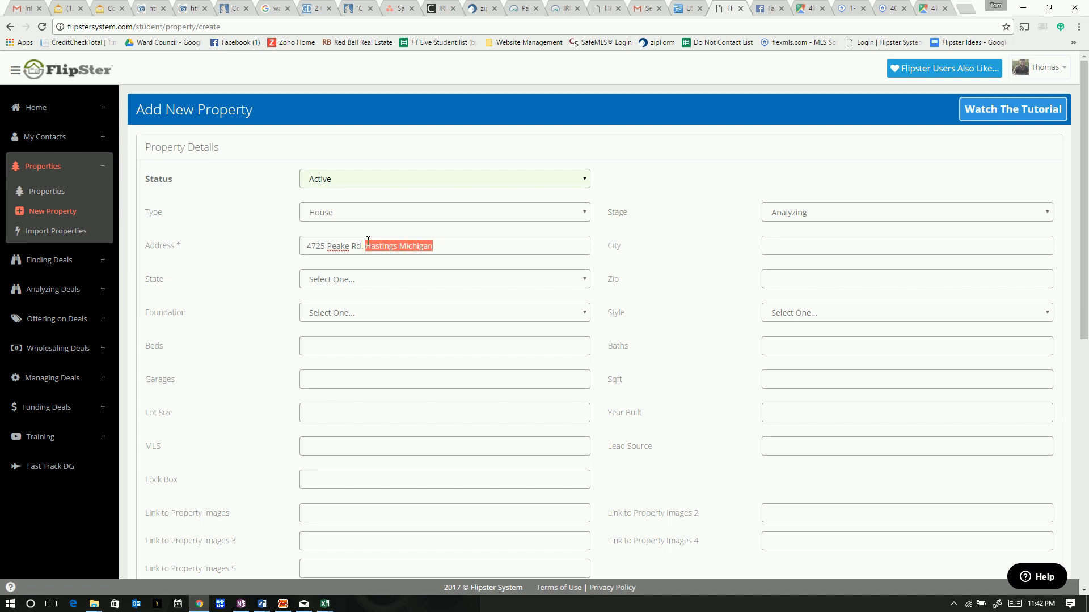
pyautogui.press('BackSpace')
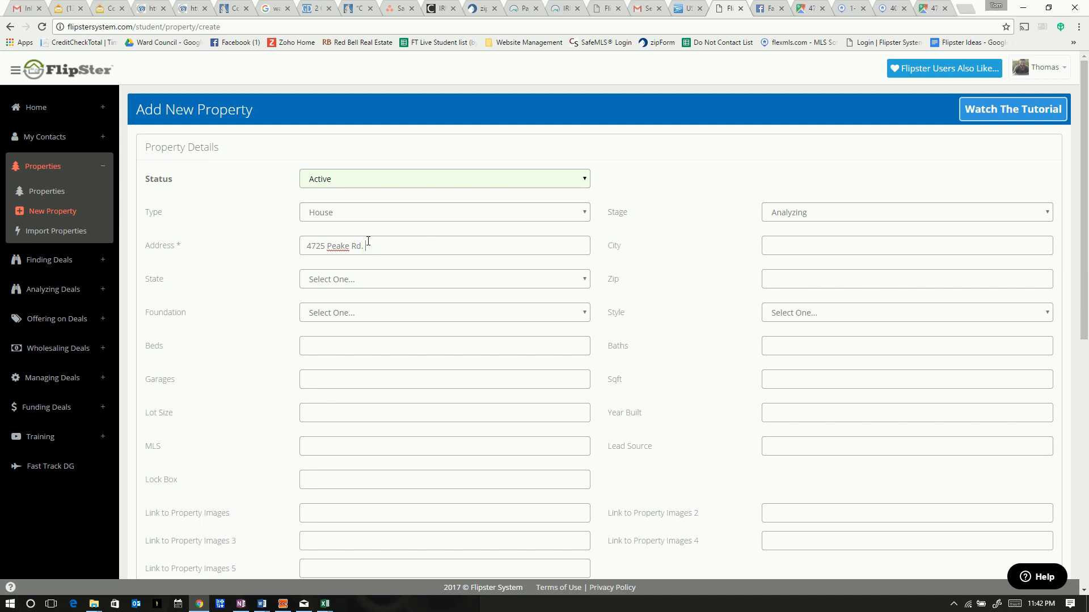
pyautogui.click(357, 280)
pyautogui.write('mi')
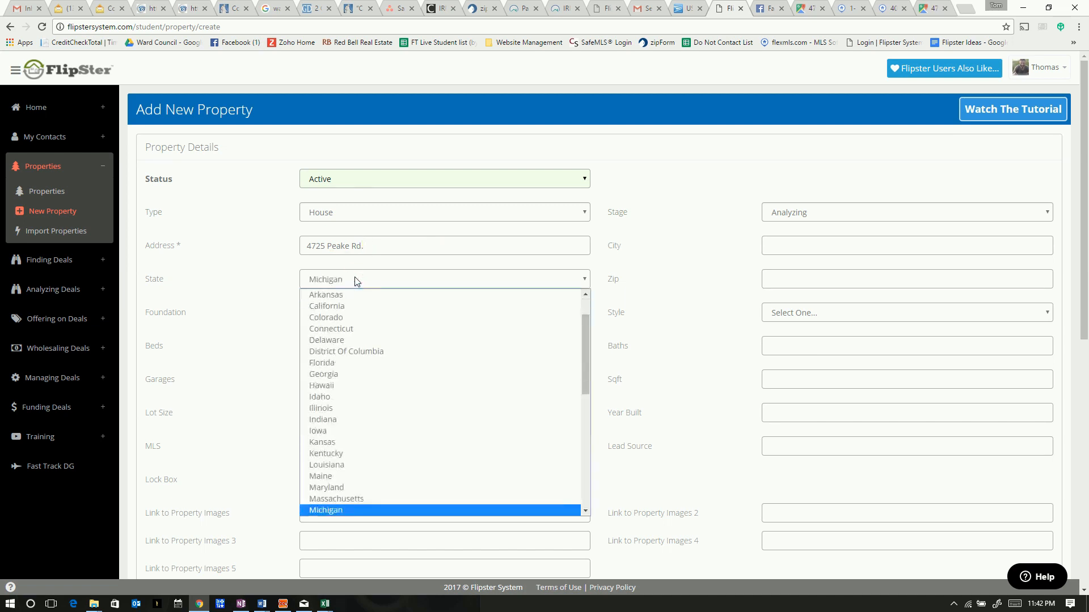
pyautogui.press('Return')
# Enter Hastings as the City
pyautogui.click(790, 238)
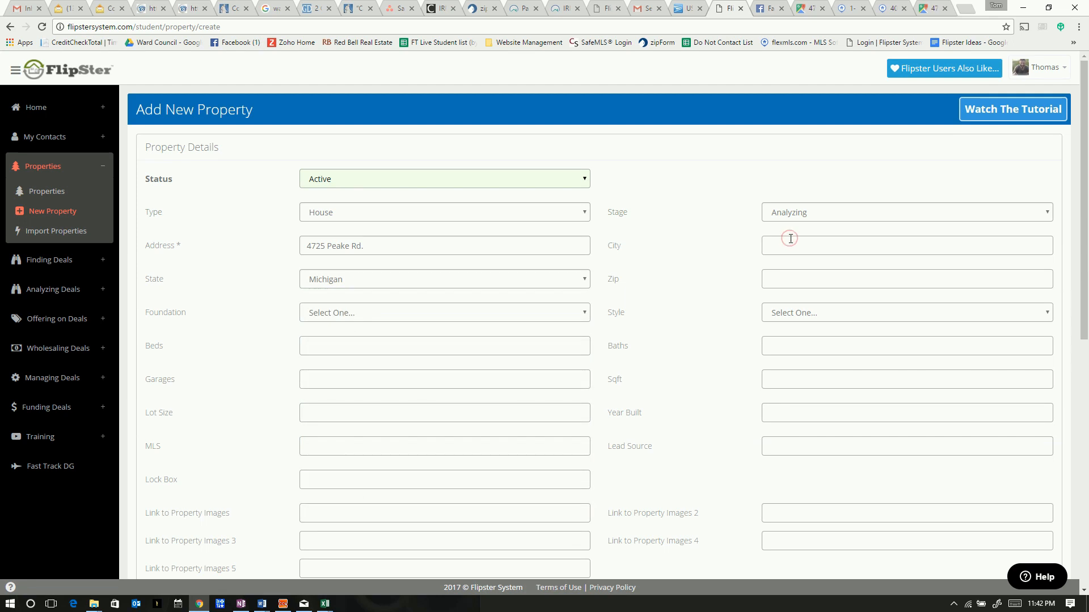
pyautogui.write('h')
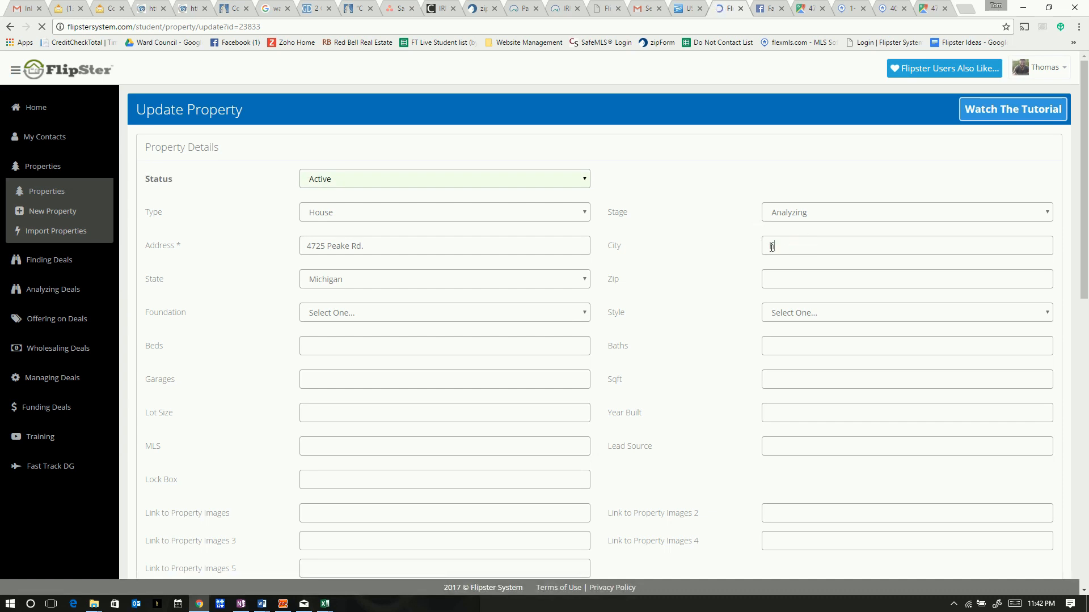
pyautogui.click(777, 246)
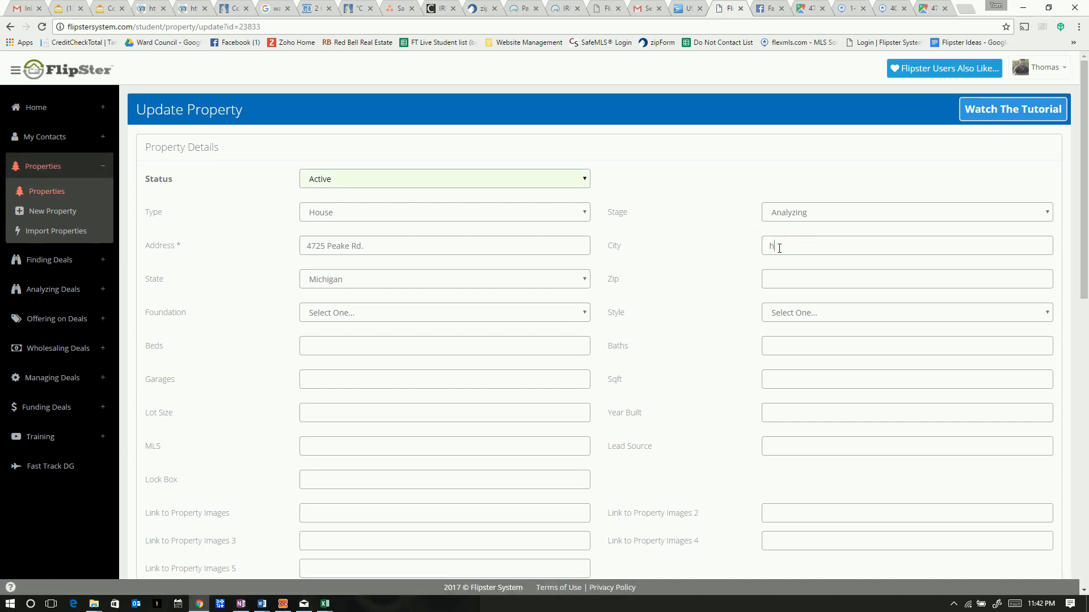
pyautogui.write('astings')
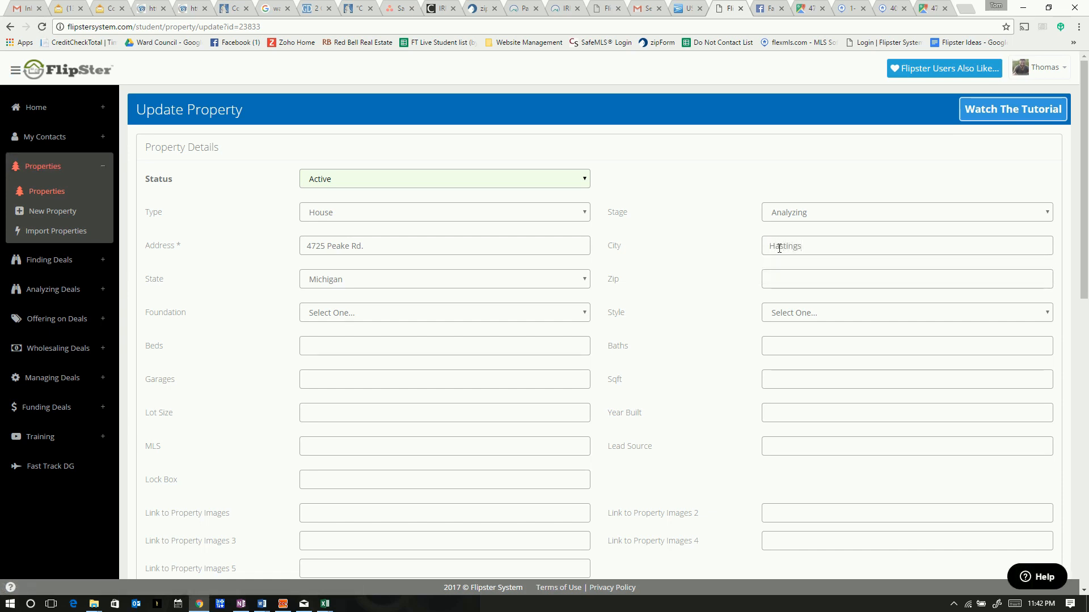
pyautogui.click(810, 282)
# Browse the foundation and house style options without choosing, then return to the Peake Rd flyer
pyautogui.click(379, 315)
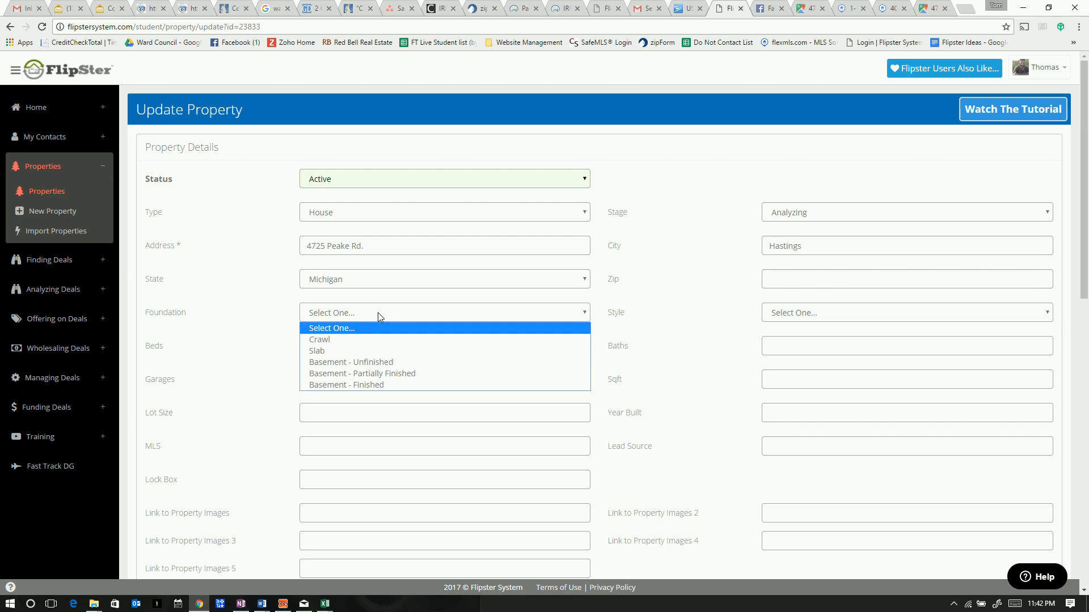
pyautogui.press('Down')
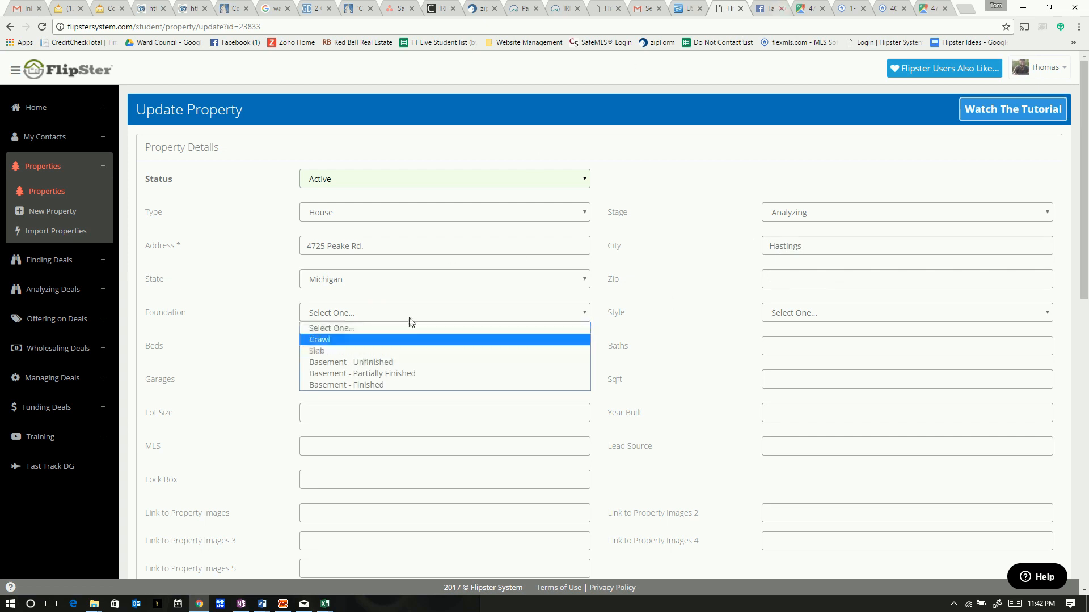
pyautogui.click(653, 320)
pyautogui.click(798, 313)
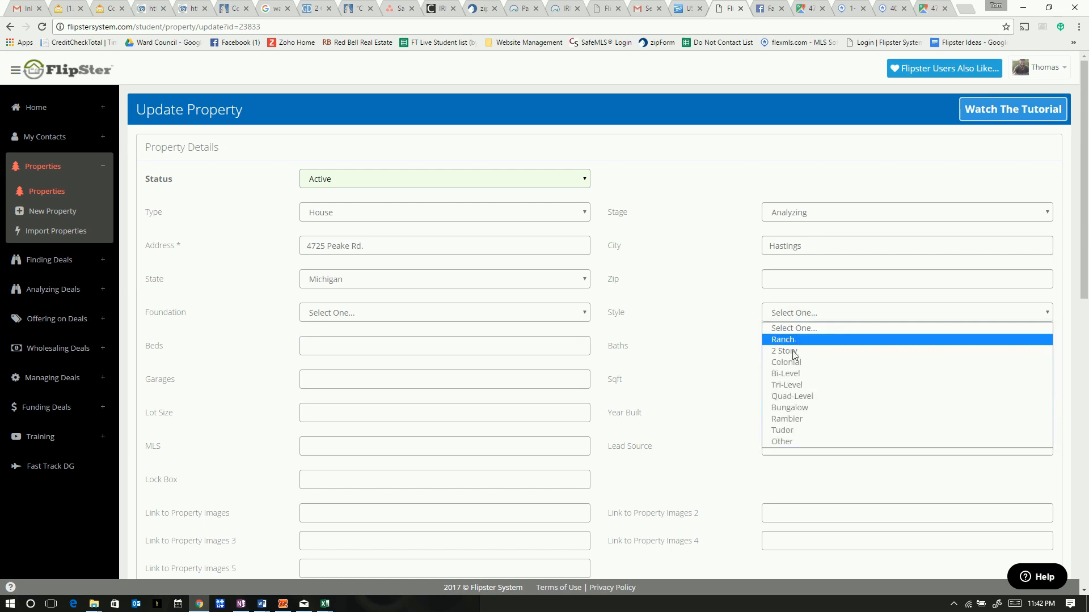
pyautogui.click(709, 366)
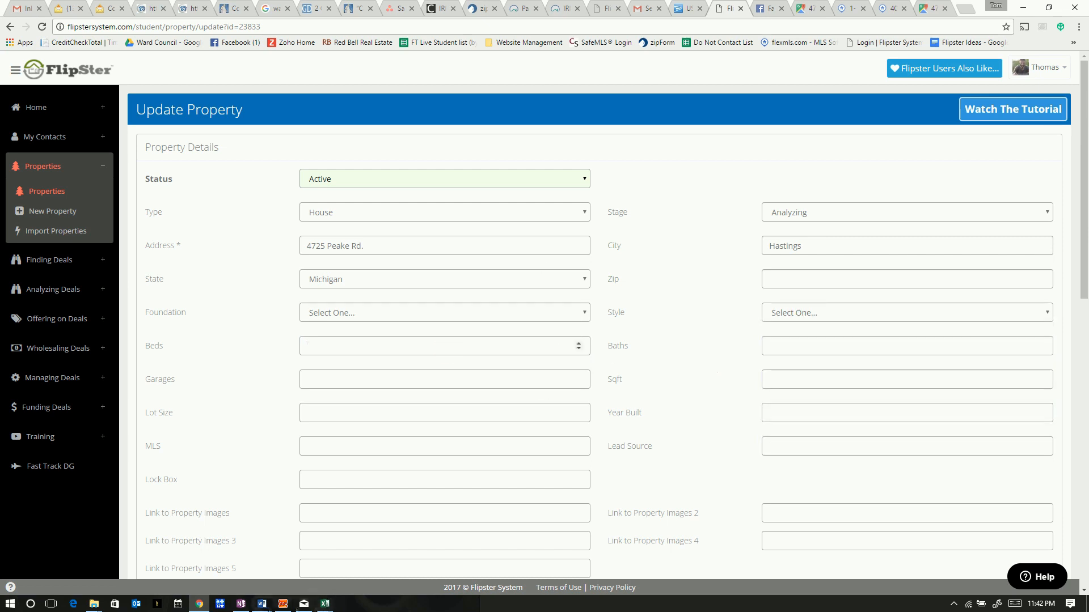
pyautogui.click(261, 604)
pyautogui.click(389, 565)
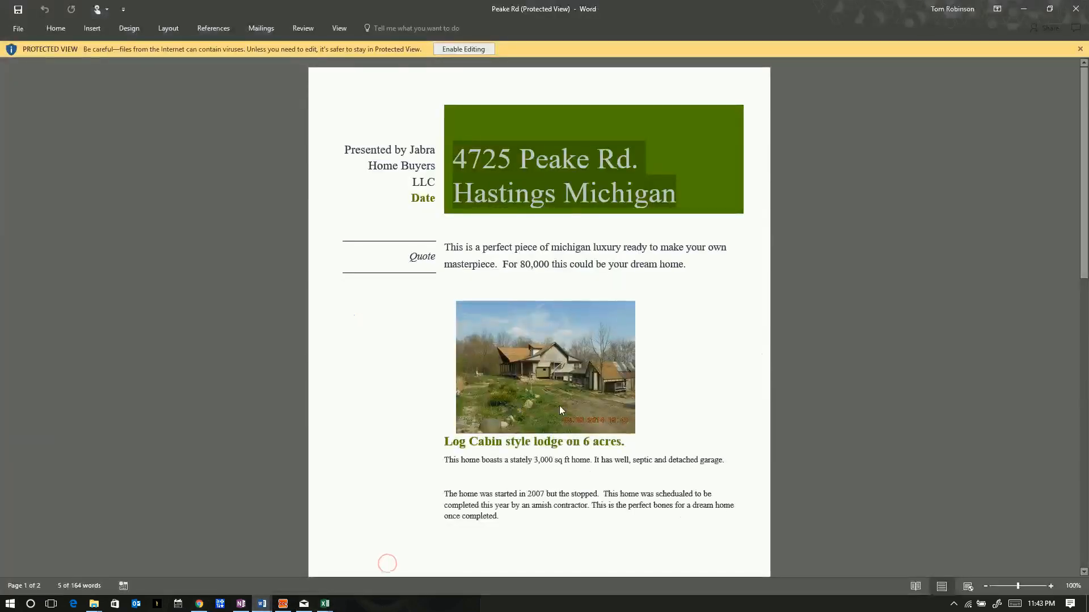
# Scroll through both flyer pages, noting the 250,000 ARV and $80,000 price, then minimize Word
pyautogui.click(689, 362)
pyautogui.scroll(-1, 690, 360)
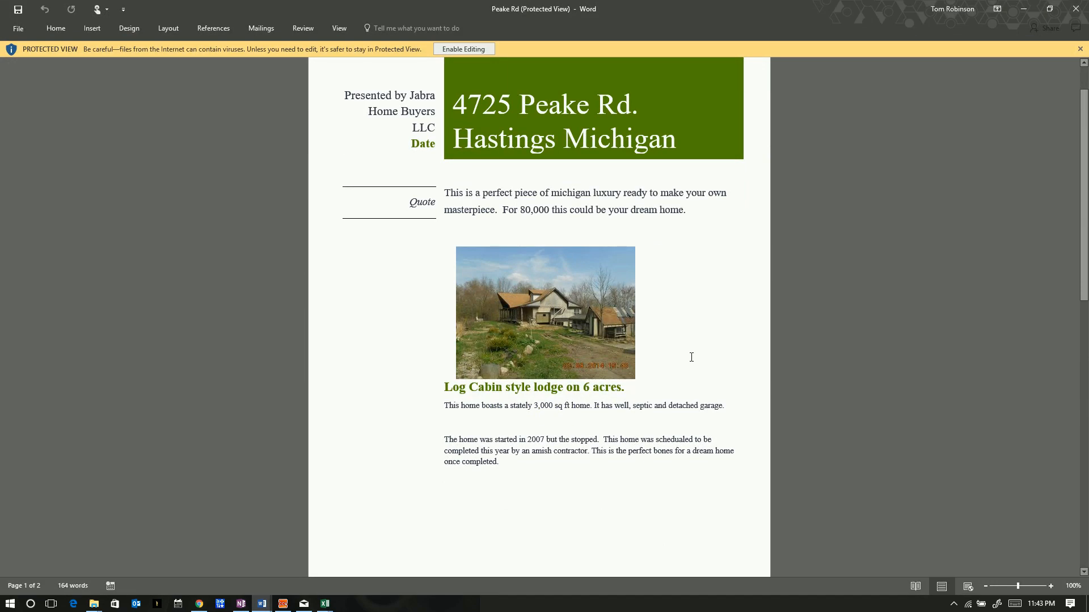
pyautogui.scroll(-3, 692, 359)
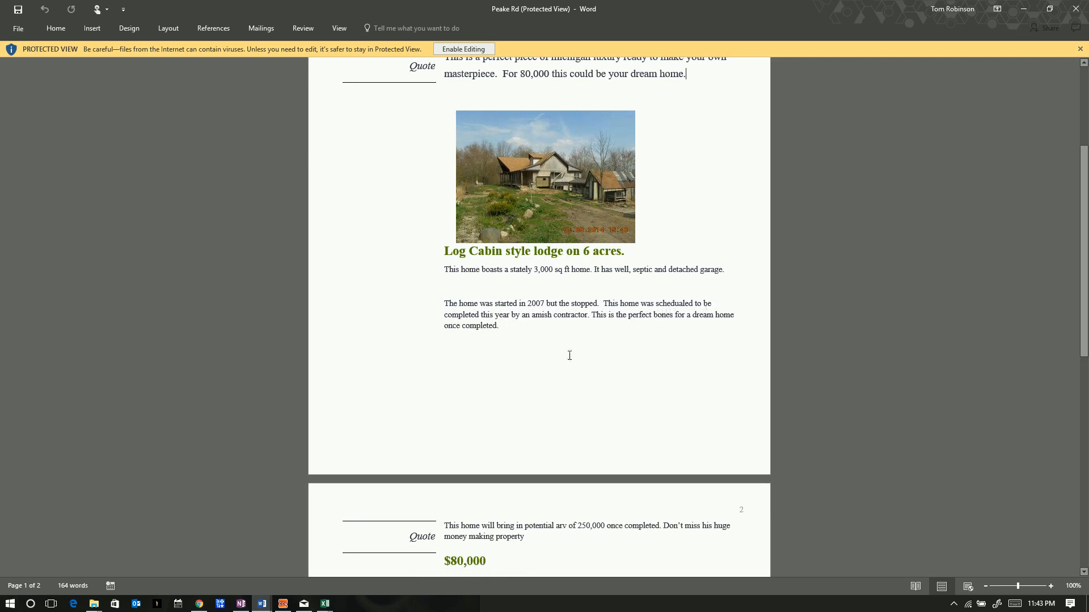
pyautogui.scroll(-2, 569, 356)
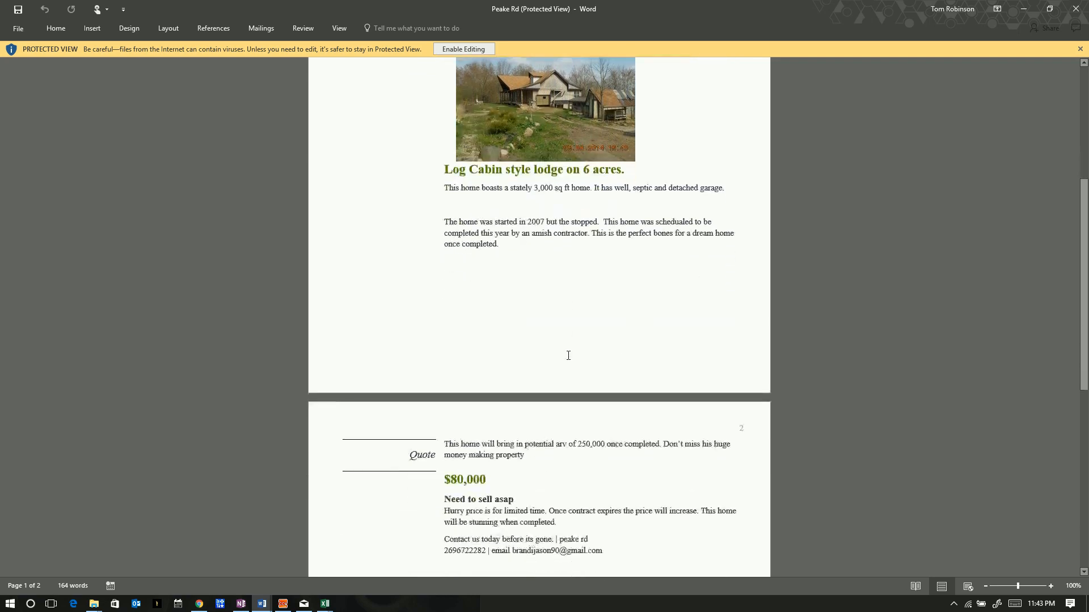
pyautogui.scroll(-3, 568, 355)
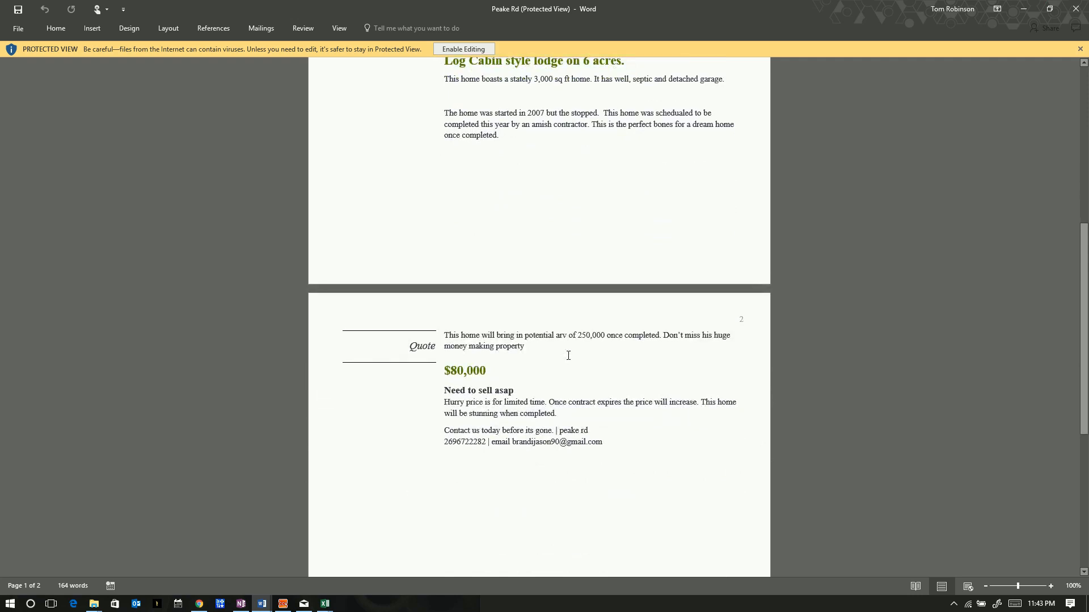
pyautogui.scroll(-1, 568, 355)
pyautogui.scroll(-3, 568, 355)
pyautogui.scroll(-3, 568, 355)
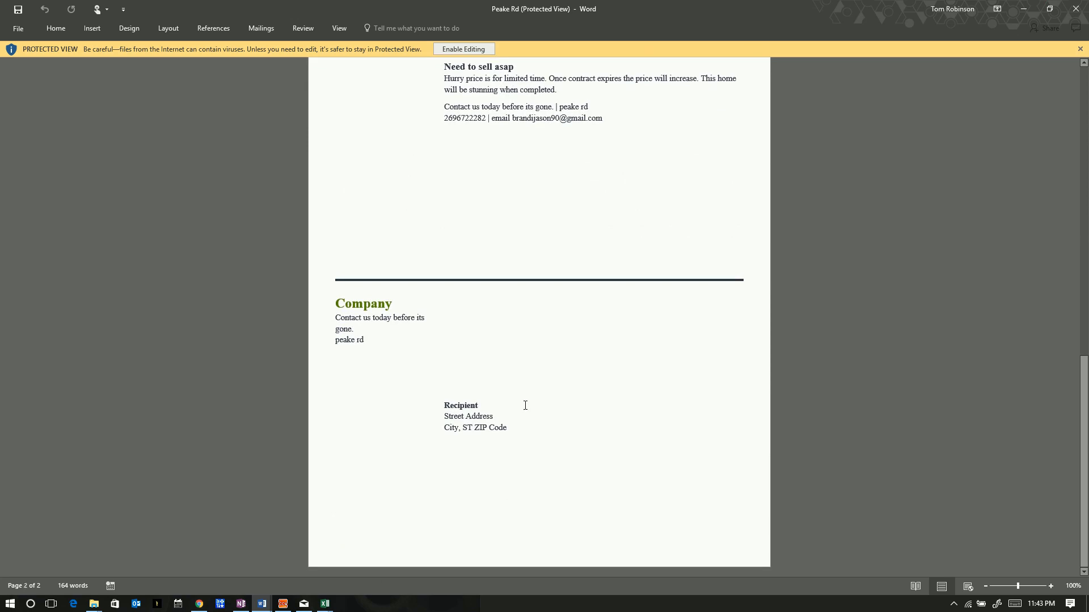
pyautogui.scroll(20, 525, 404)
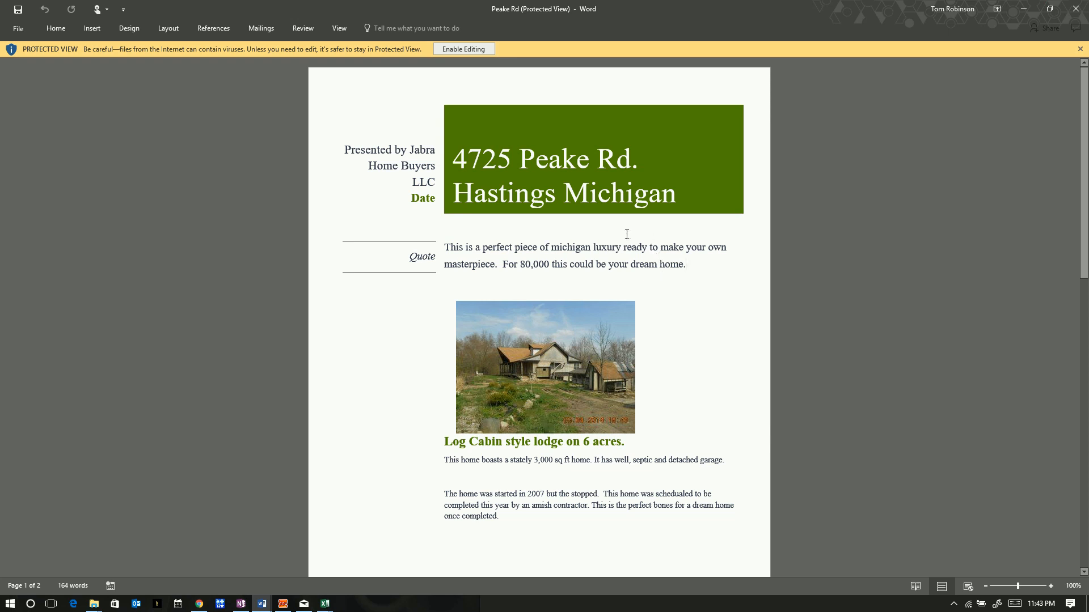
pyautogui.click(1024, 10)
pyautogui.click(674, 344)
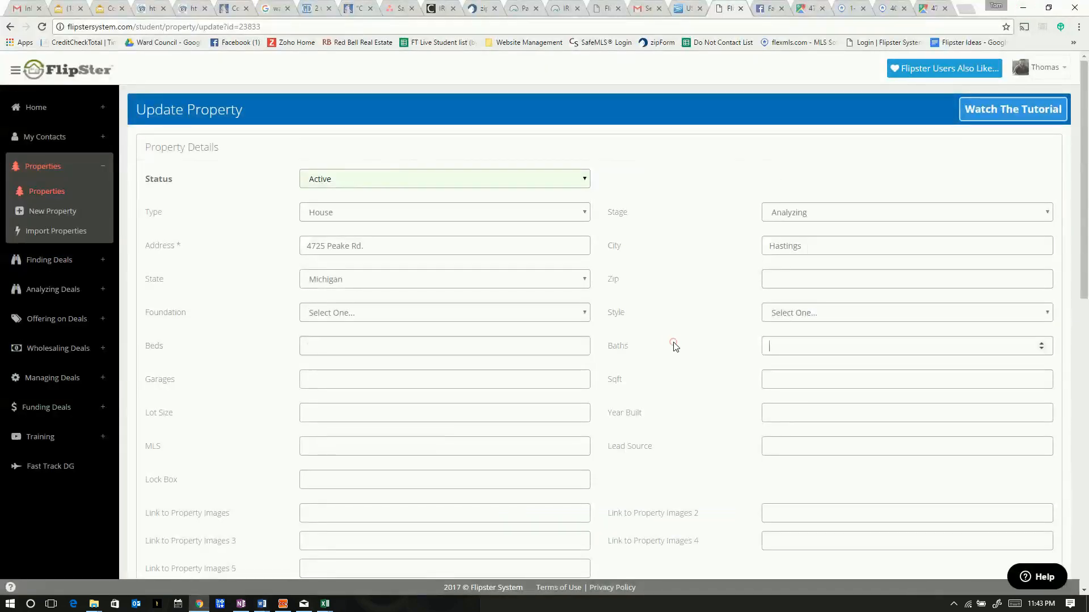
pyautogui.click(925, 13)
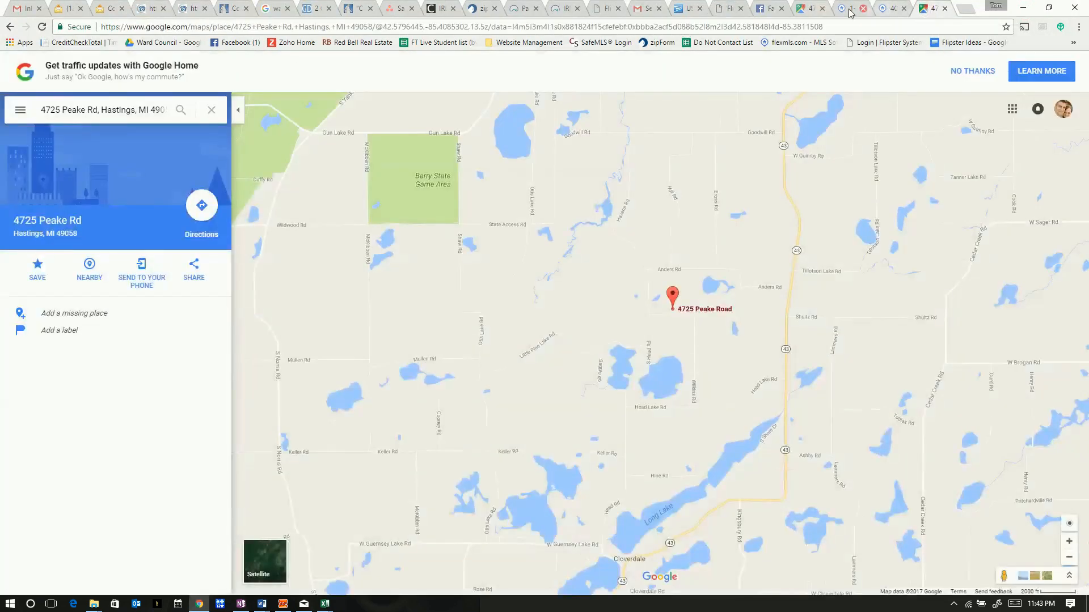
pyautogui.click(614, 11)
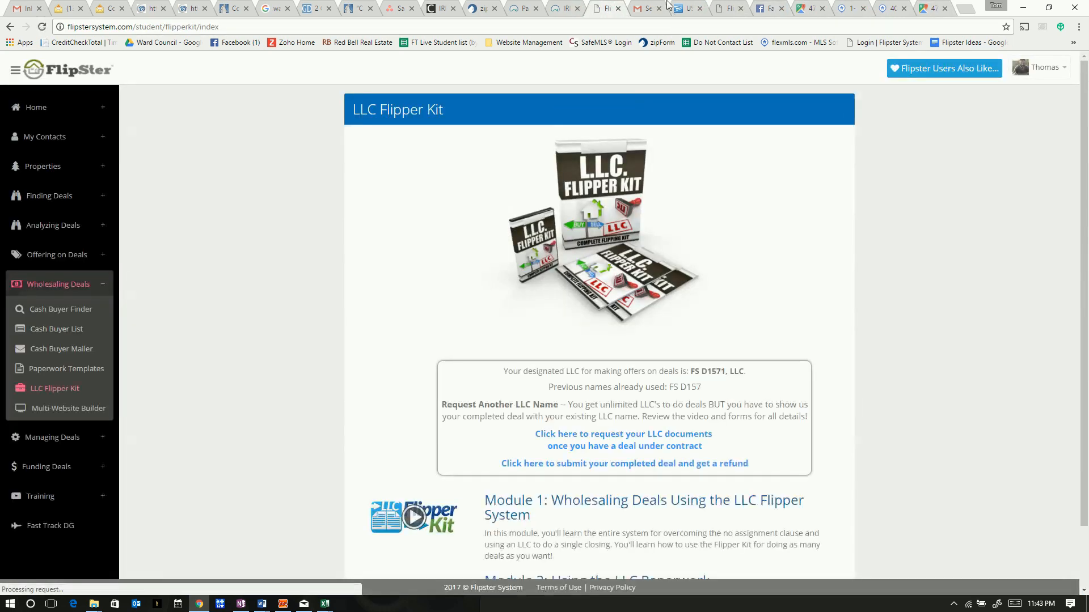
pyautogui.click(724, 12)
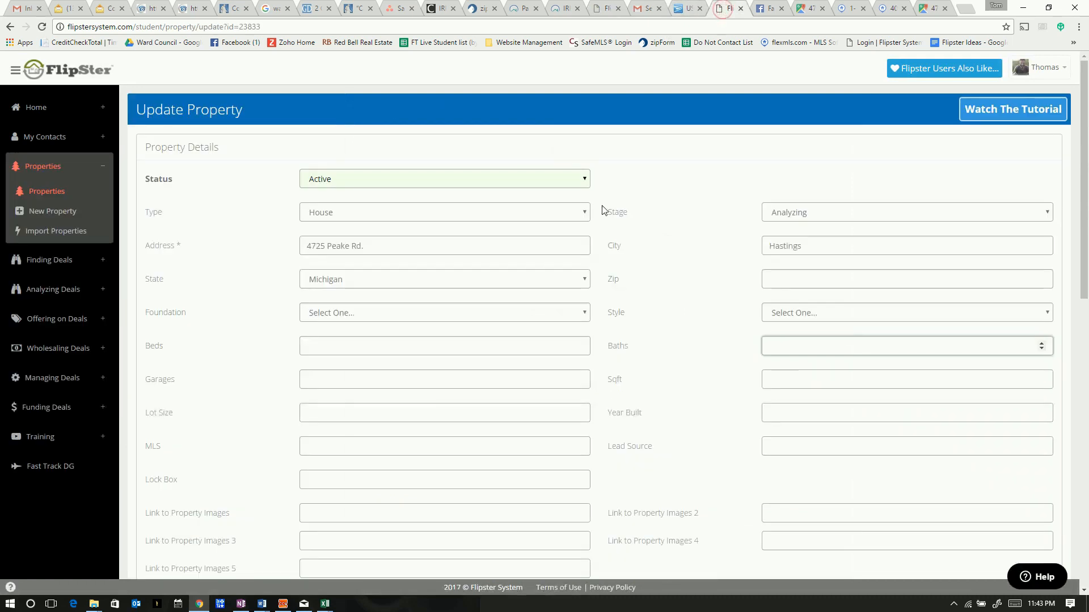
pyautogui.click(686, 307)
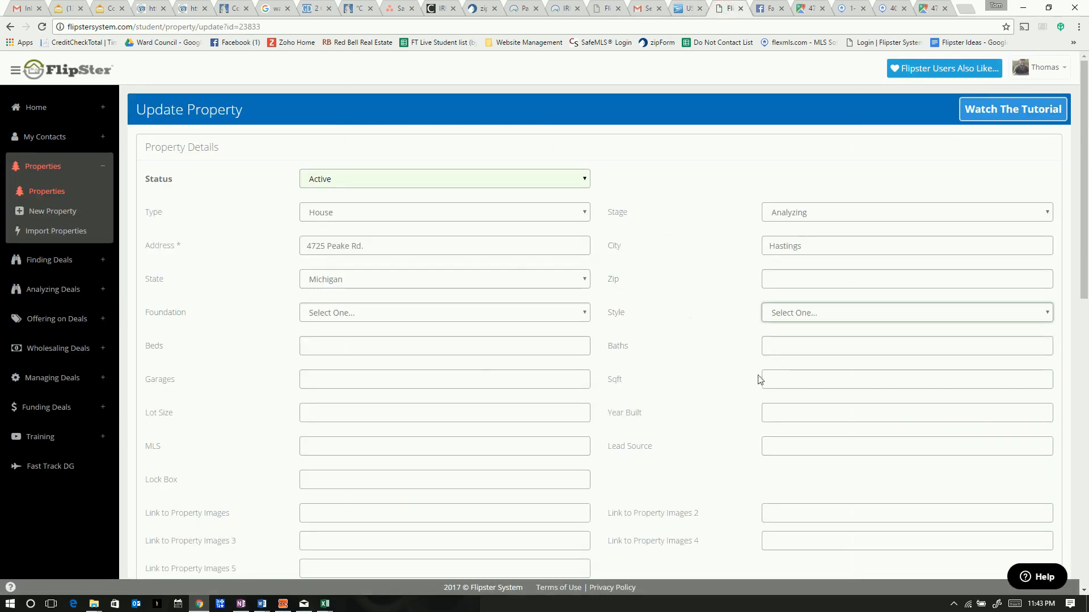
# Enter 3000 square feet and begin the 2007 year built, then check Zoho Mail
pyautogui.click(795, 377)
pyautogui.write('3000')
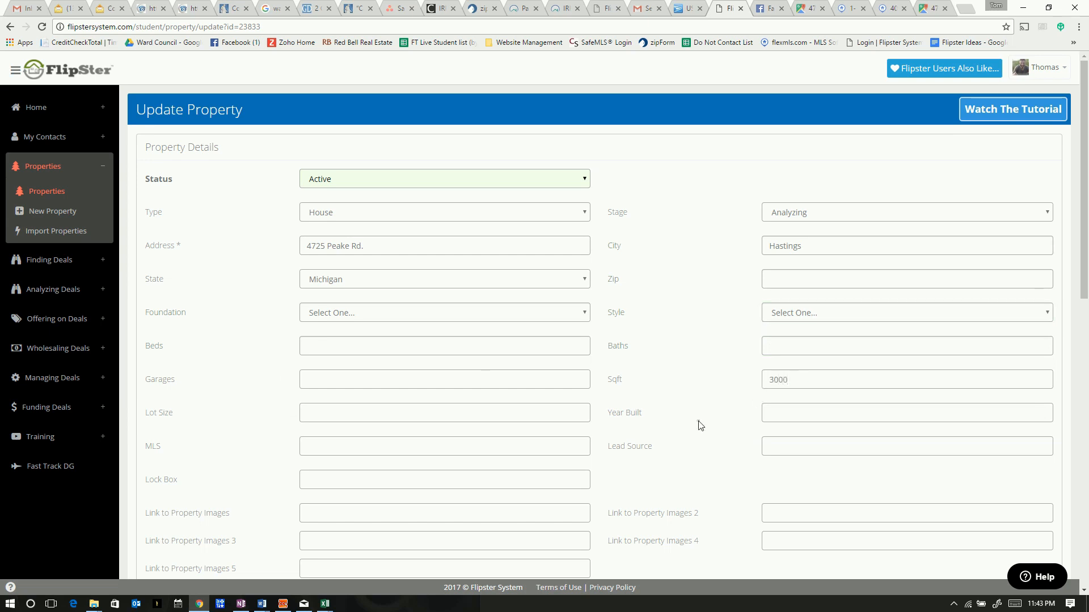
pyautogui.scroll(-3, 700, 425)
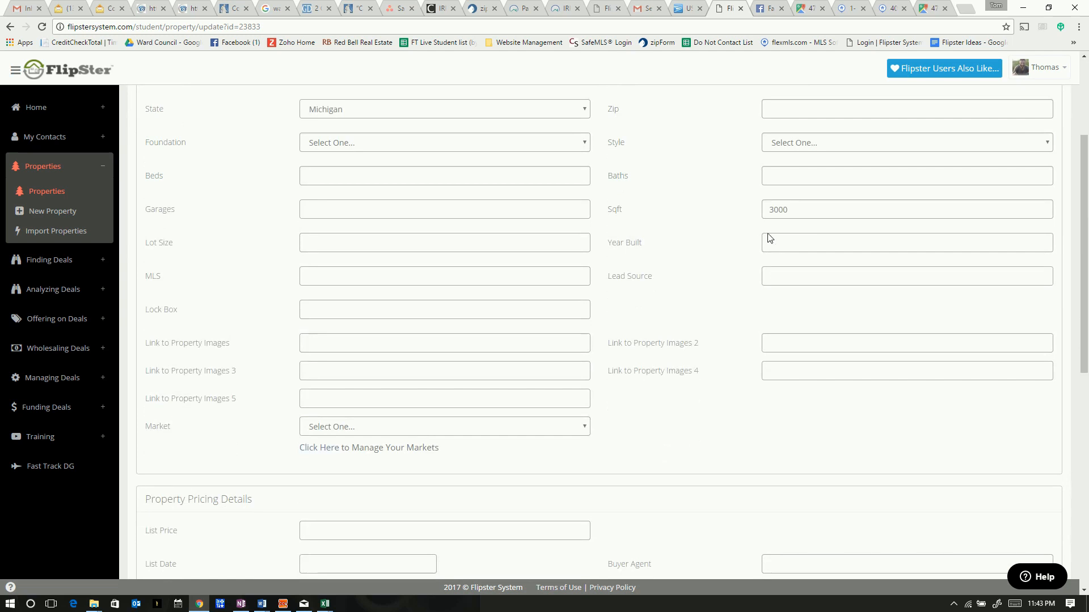
pyautogui.click(772, 240)
pyautogui.write('2007')
pyautogui.click(776, 275)
pyautogui.click(70, 11)
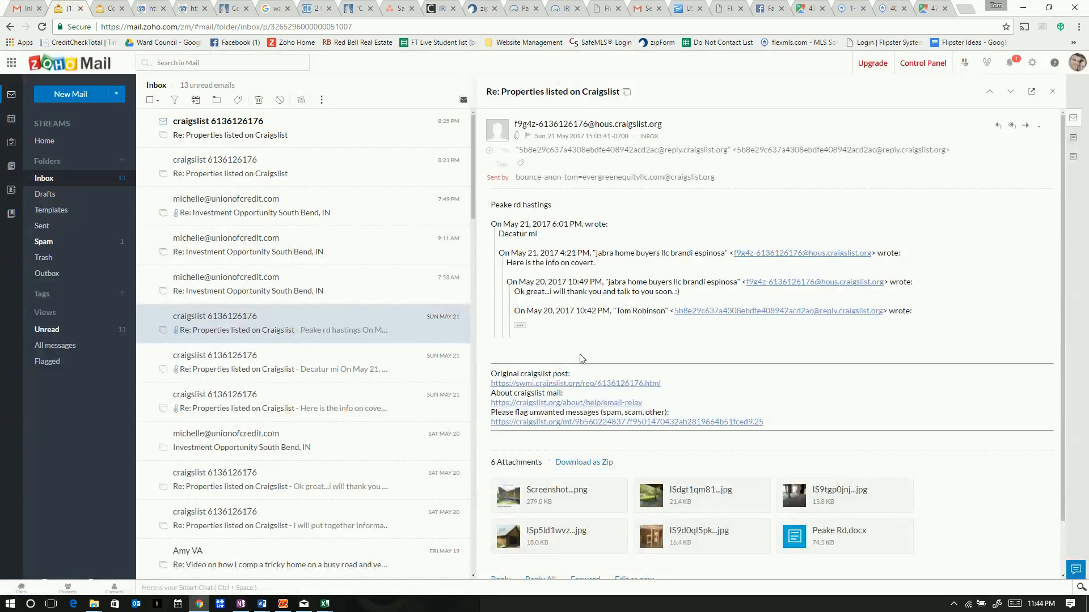
# Review the Peake Rd email and the flexmls comparable listing, then return to FlipSter
pyautogui.scroll(-2, 726, 387)
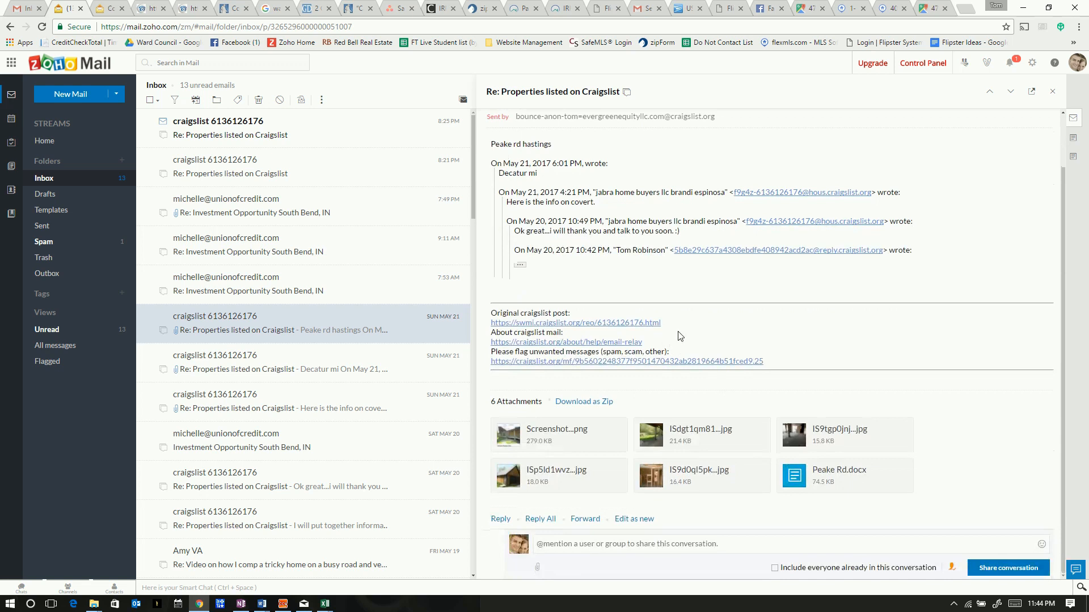
pyautogui.scroll(2, 680, 336)
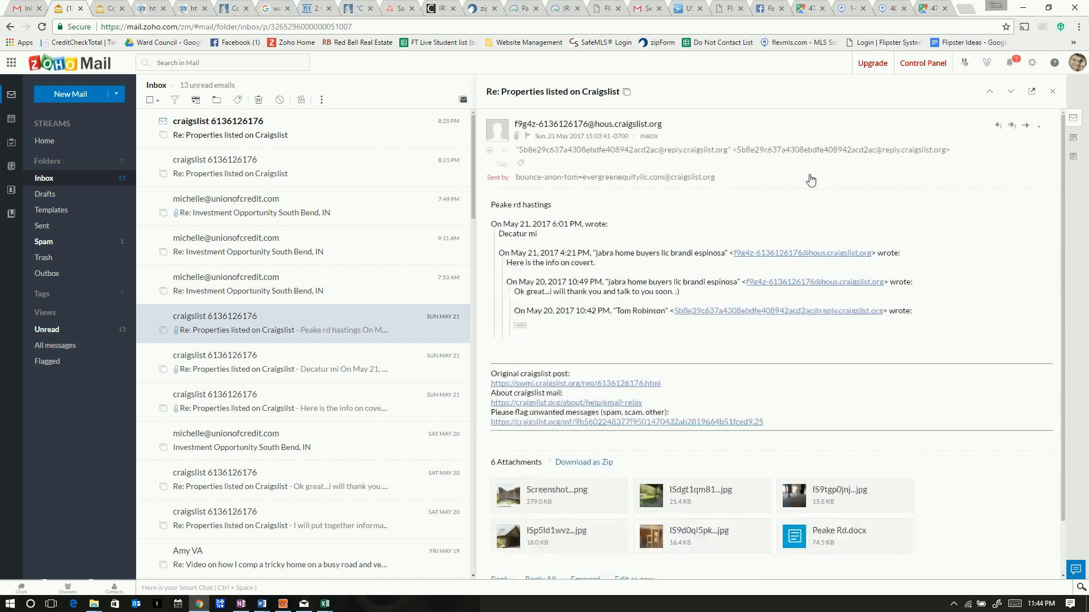
pyautogui.click(889, 9)
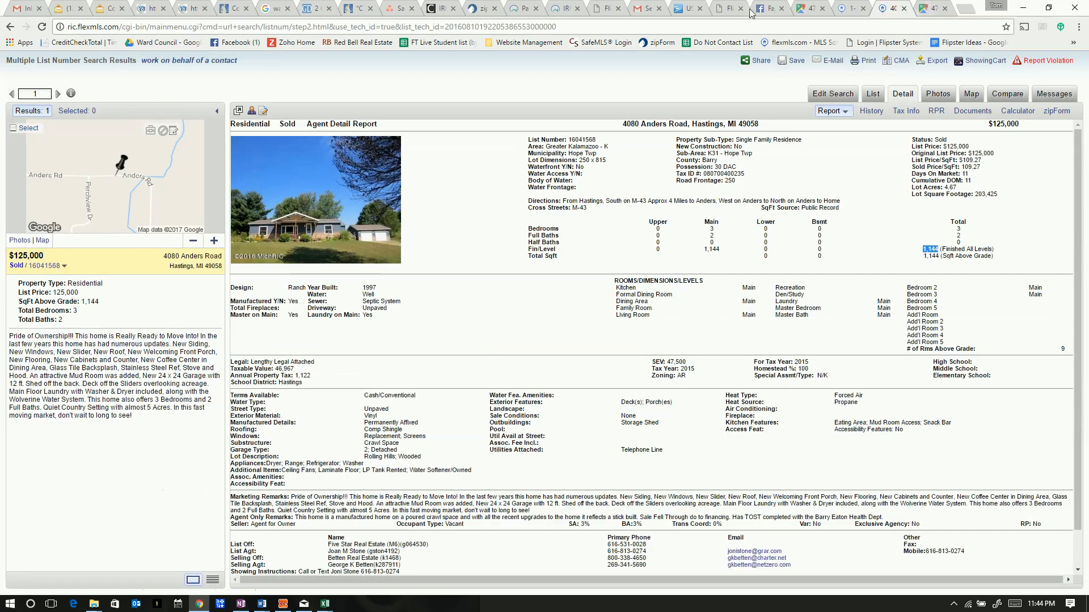
pyautogui.click(729, 8)
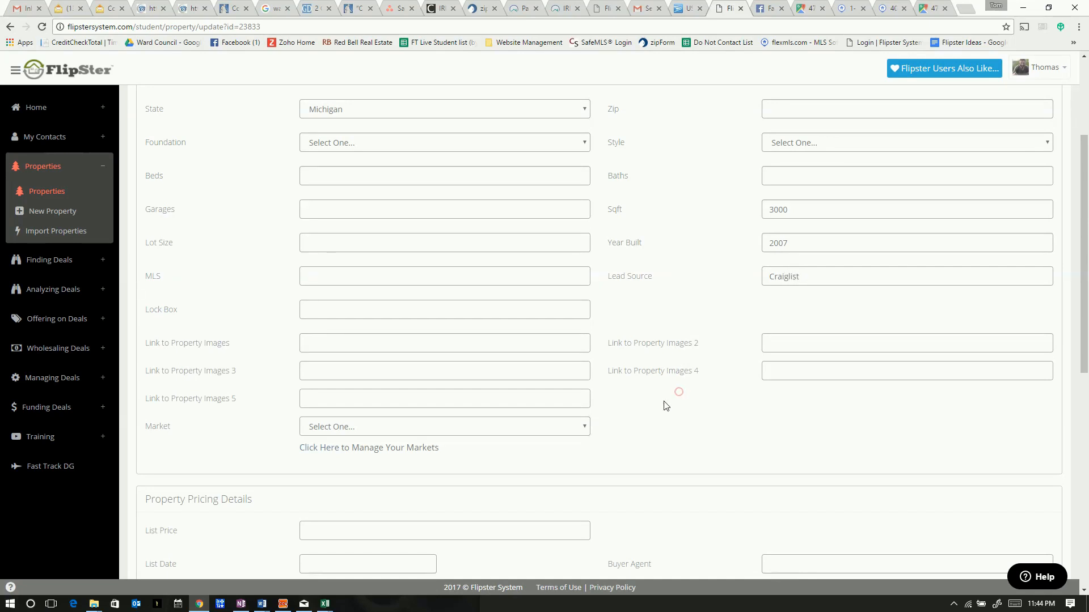
# Enter 80000 as the list price, click Update, and scroll through the reloaded form
pyautogui.scroll(-3, 678, 389)
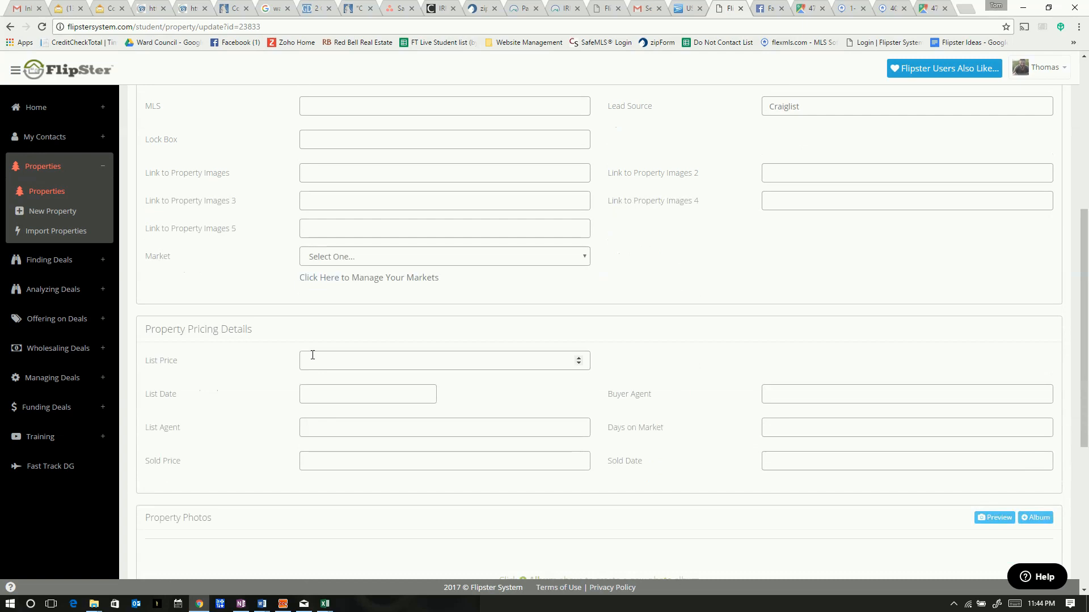
pyautogui.write('80')
pyautogui.click(245, 456)
pyautogui.scroll(-4, 249, 457)
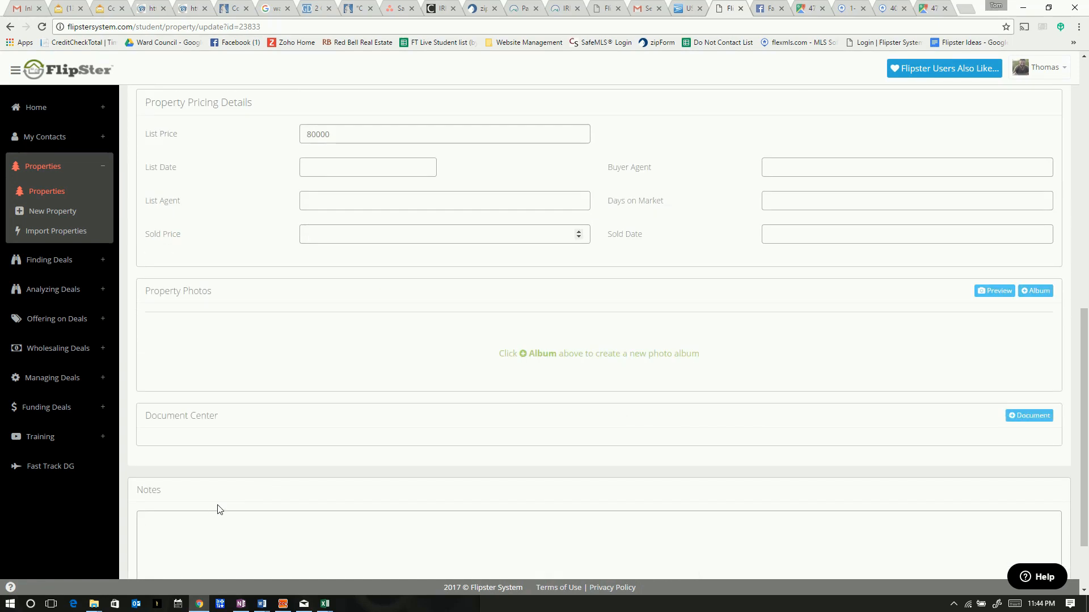
pyautogui.scroll(-2, 215, 511)
pyautogui.click(161, 529)
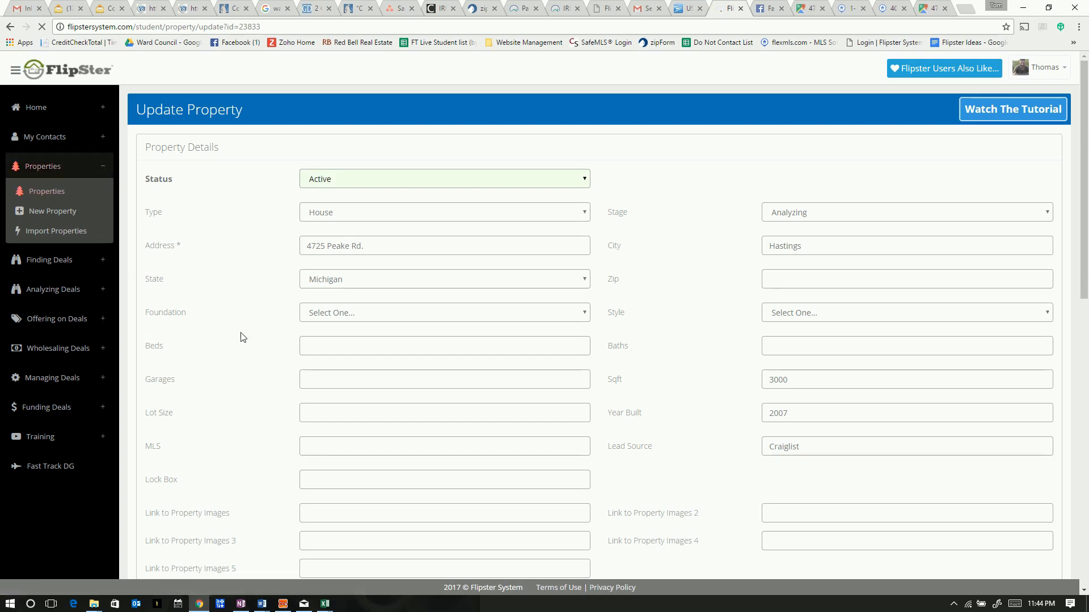
pyautogui.scroll(-5, 242, 336)
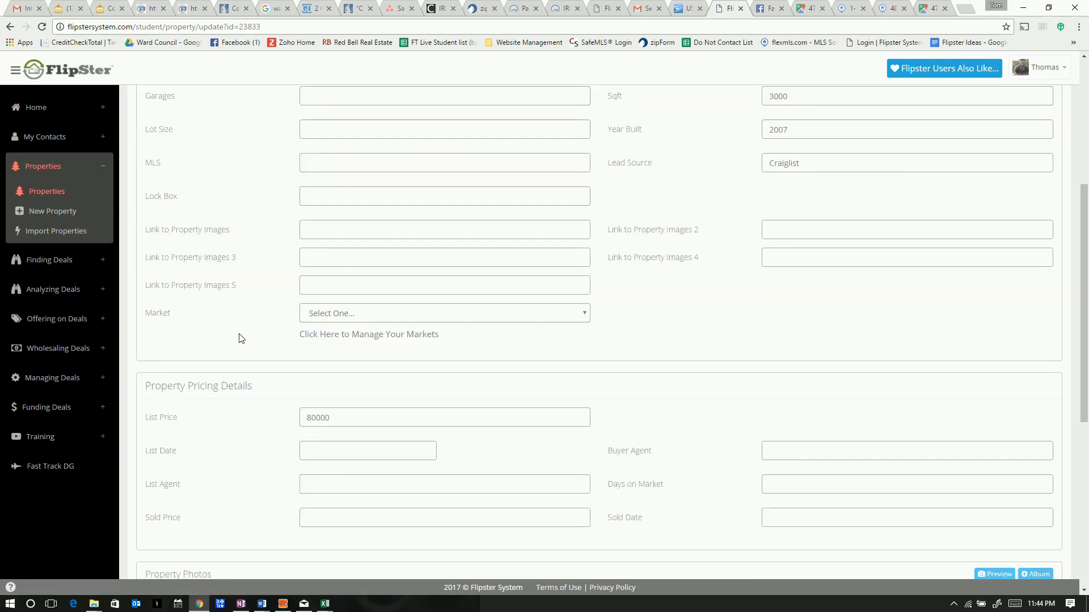
pyautogui.scroll(-6, 208, 514)
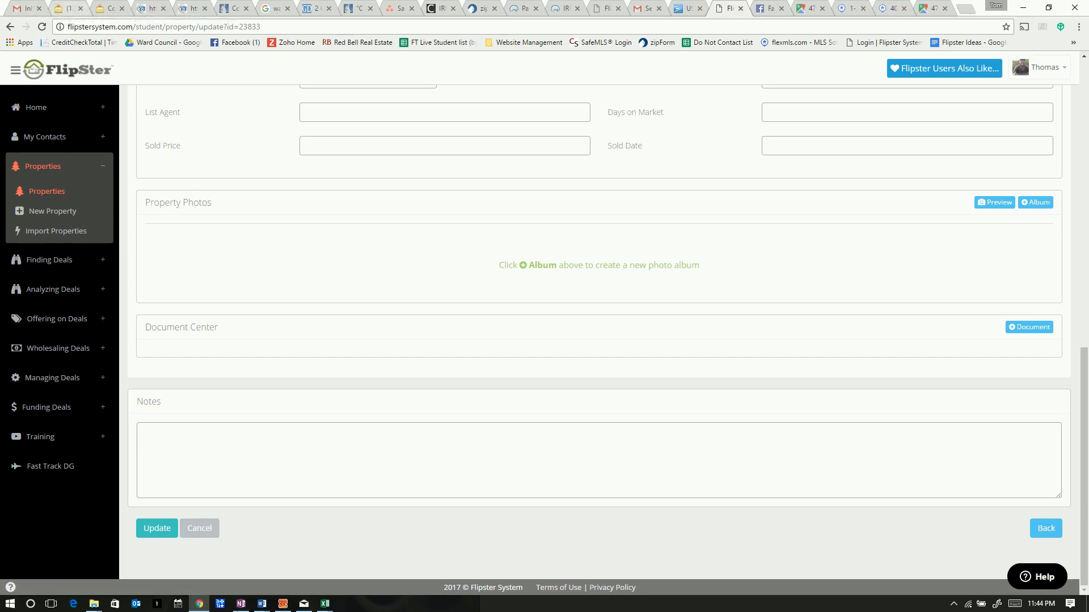
# Bring the Peake Rd flyer forward, enable editing, and scroll through the document
pyautogui.moveTo(264, 608)
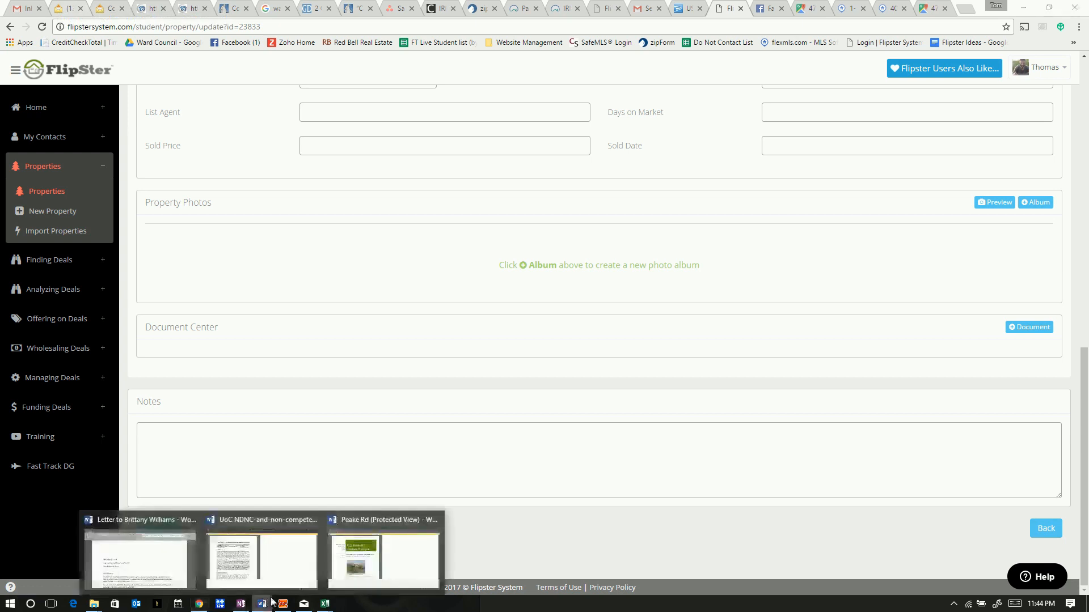
pyautogui.click(358, 551)
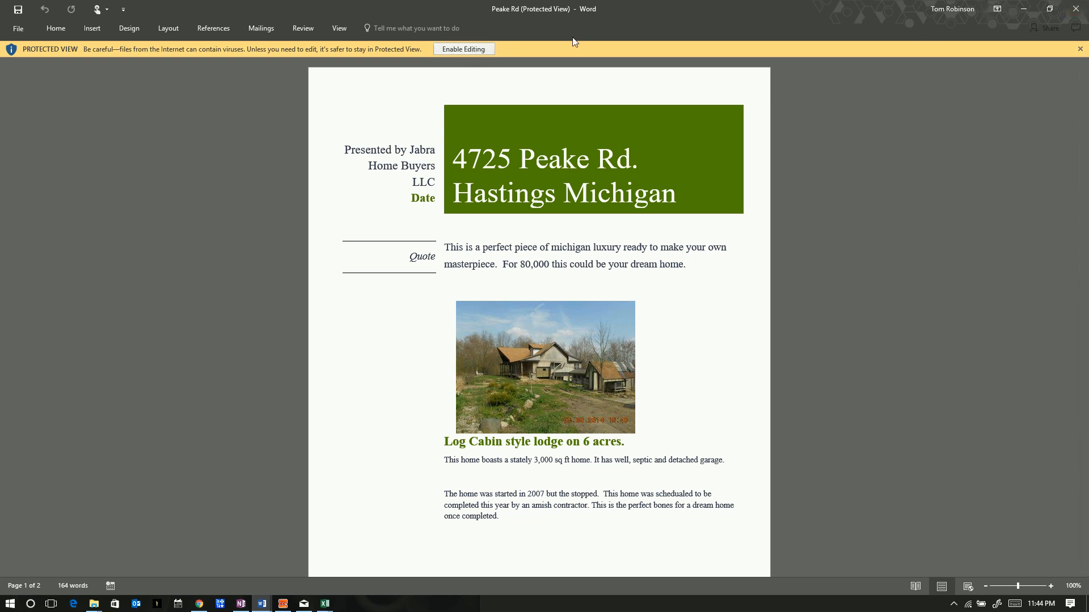
pyautogui.click(457, 49)
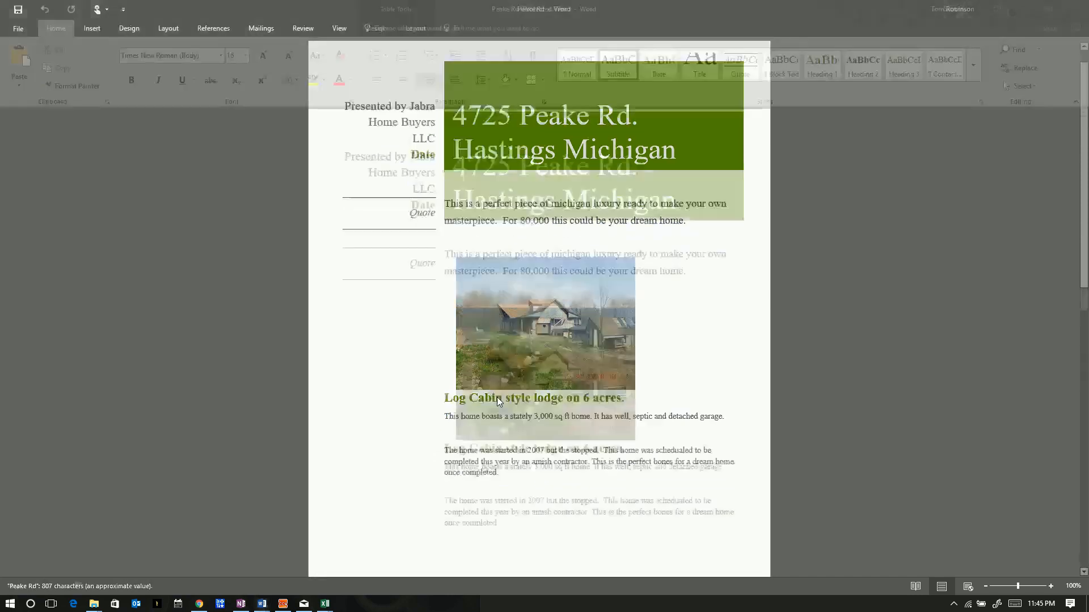
pyautogui.click(365, 369)
pyautogui.scroll(-10, 364, 366)
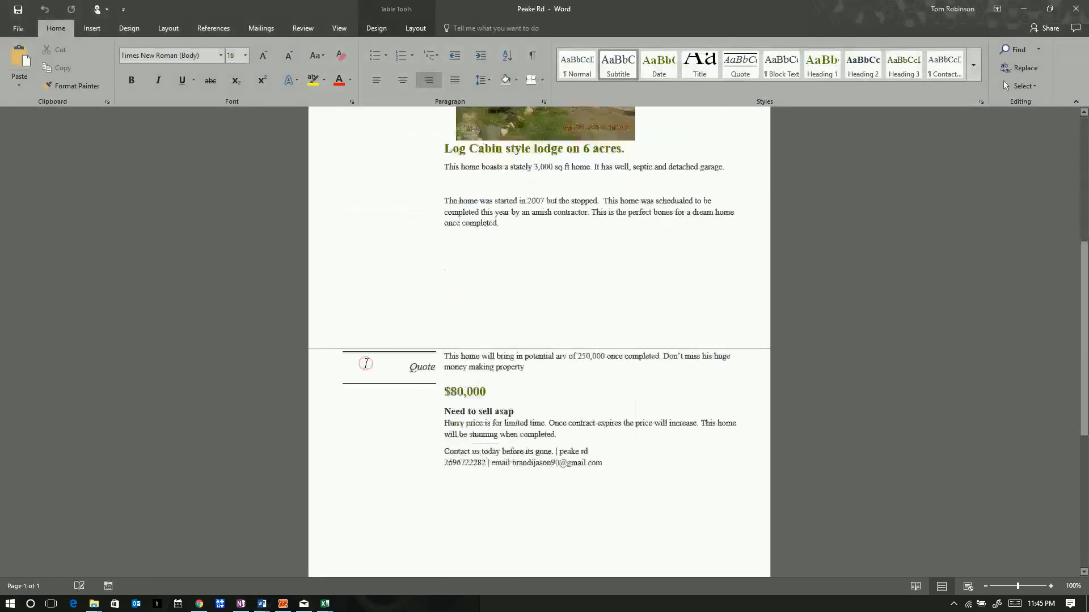
pyautogui.scroll(-5, 366, 363)
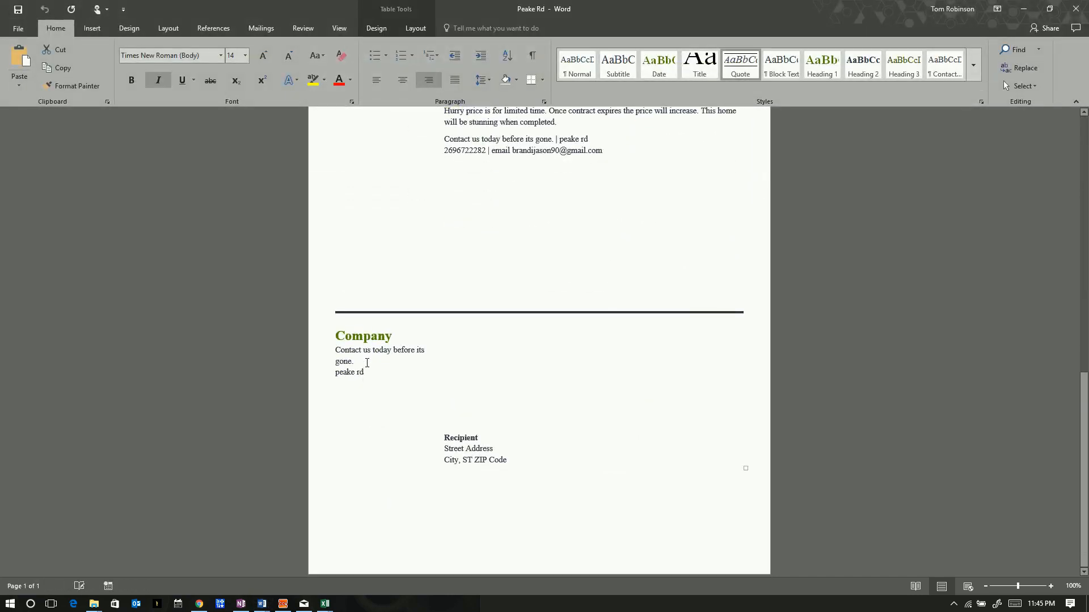
pyautogui.scroll(6, 385, 346)
pyautogui.scroll(10, 385, 345)
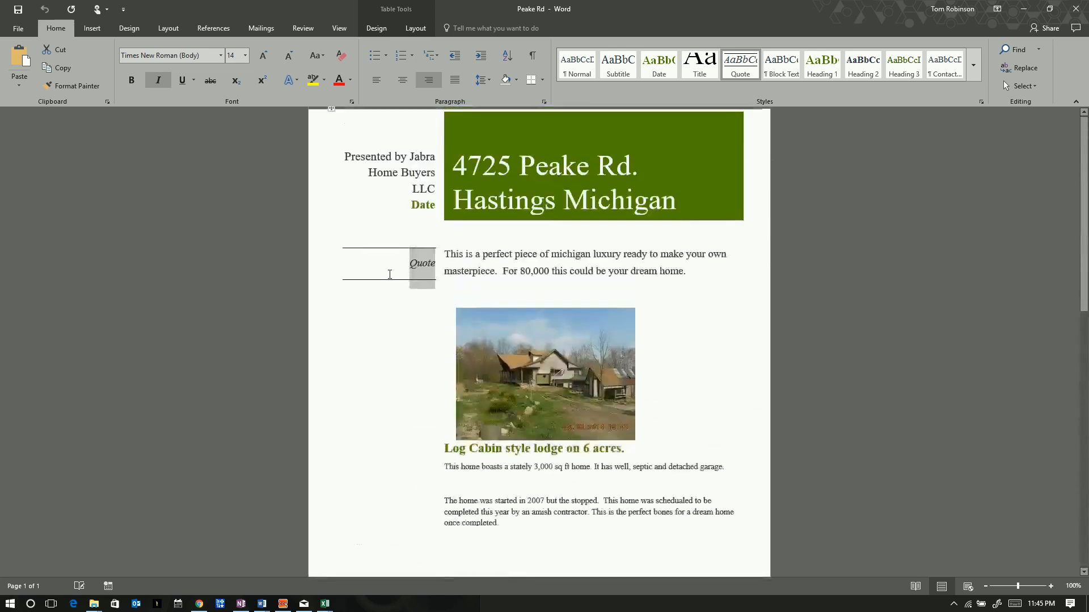
# Save the flyer as a copy named Peake Rd into Desktop > Trash
pyautogui.click(18, 33)
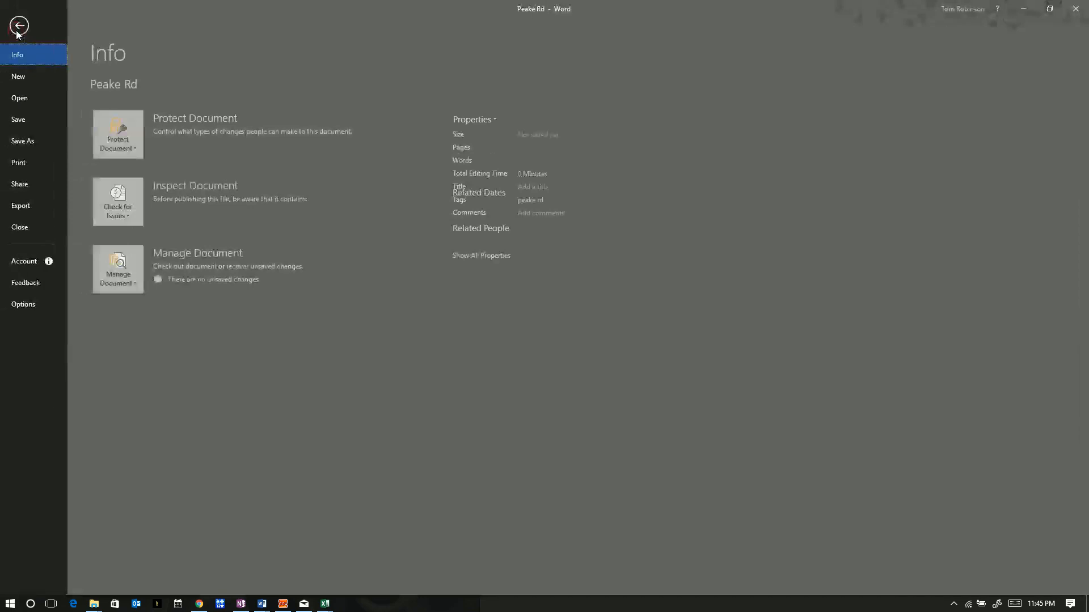
pyautogui.click(40, 140)
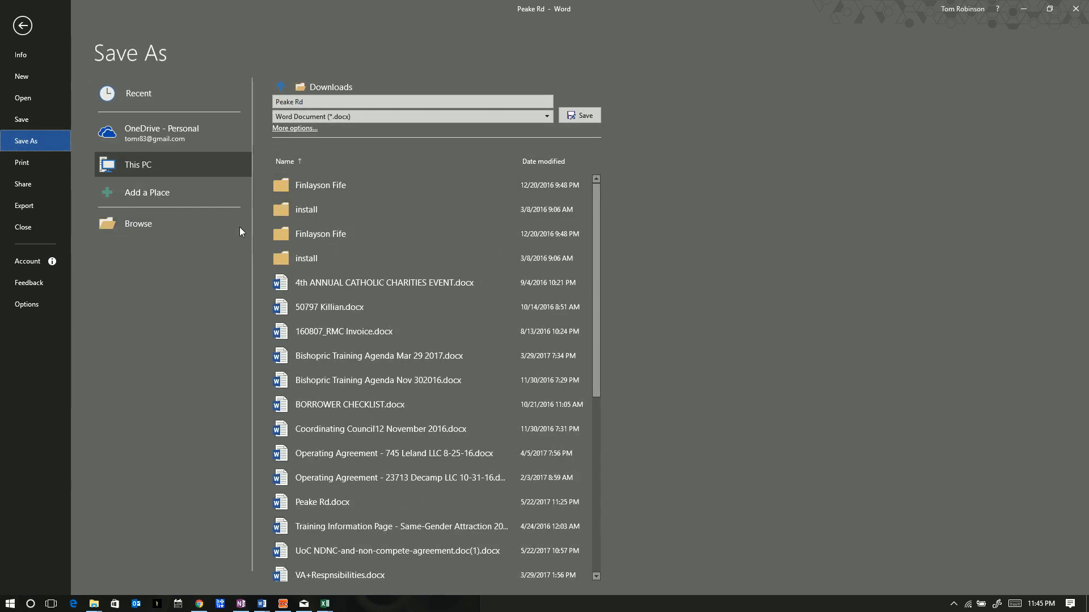
pyautogui.click(135, 231)
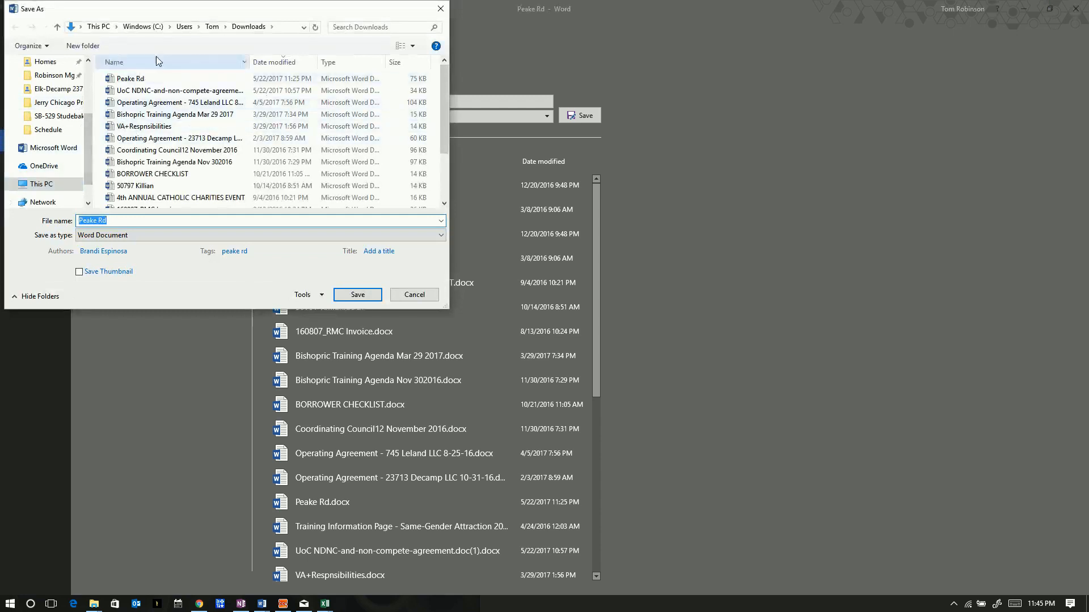
pyautogui.moveTo(88, 135); pyautogui.dragTo(83, 85)
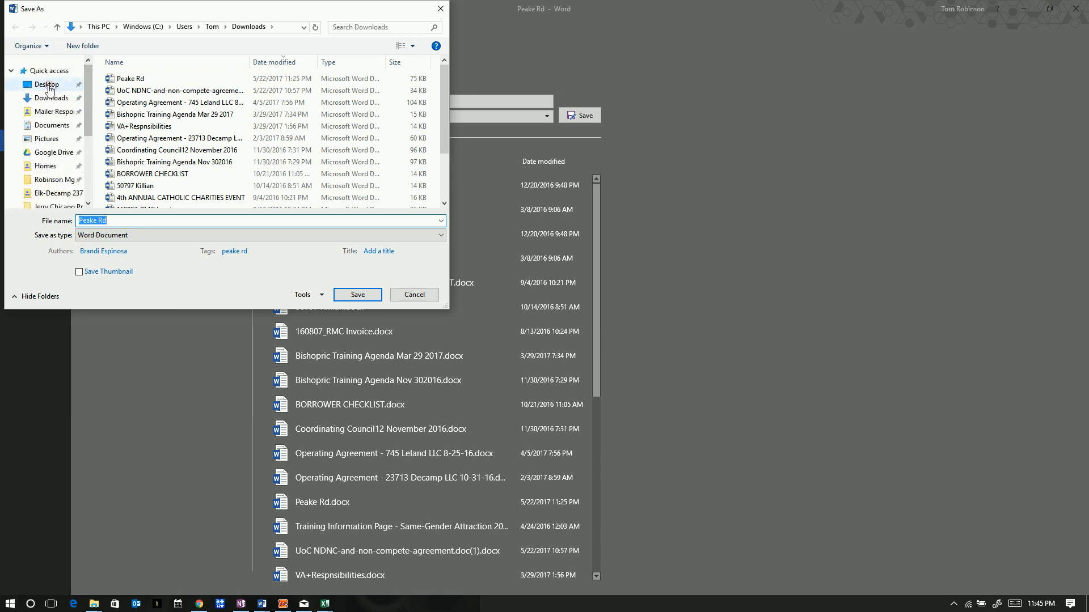
pyautogui.click(47, 86)
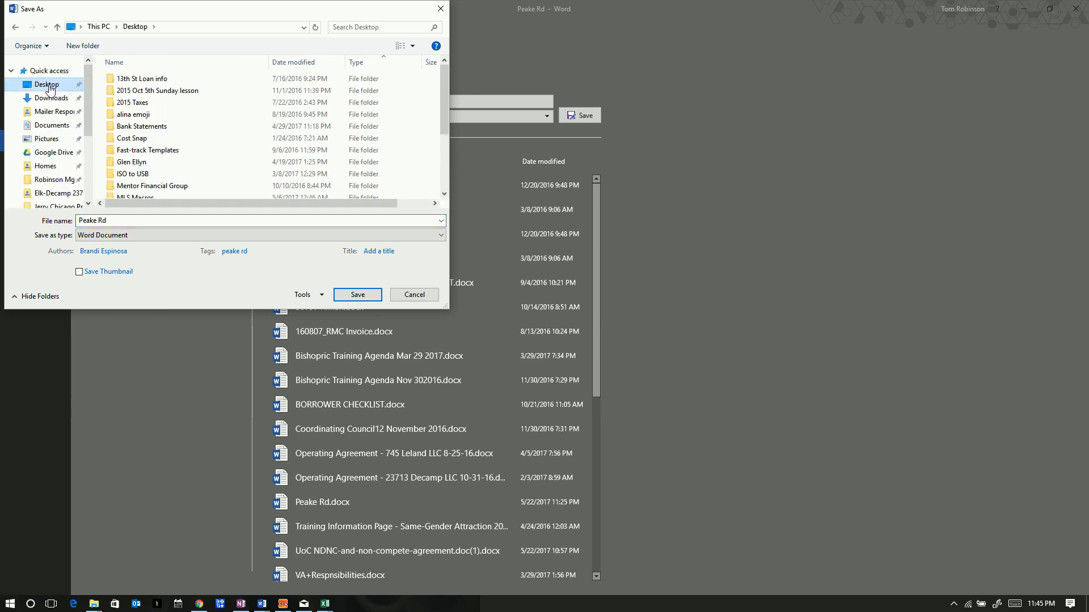
pyautogui.moveTo(443, 90); pyautogui.dragTo(443, 158)
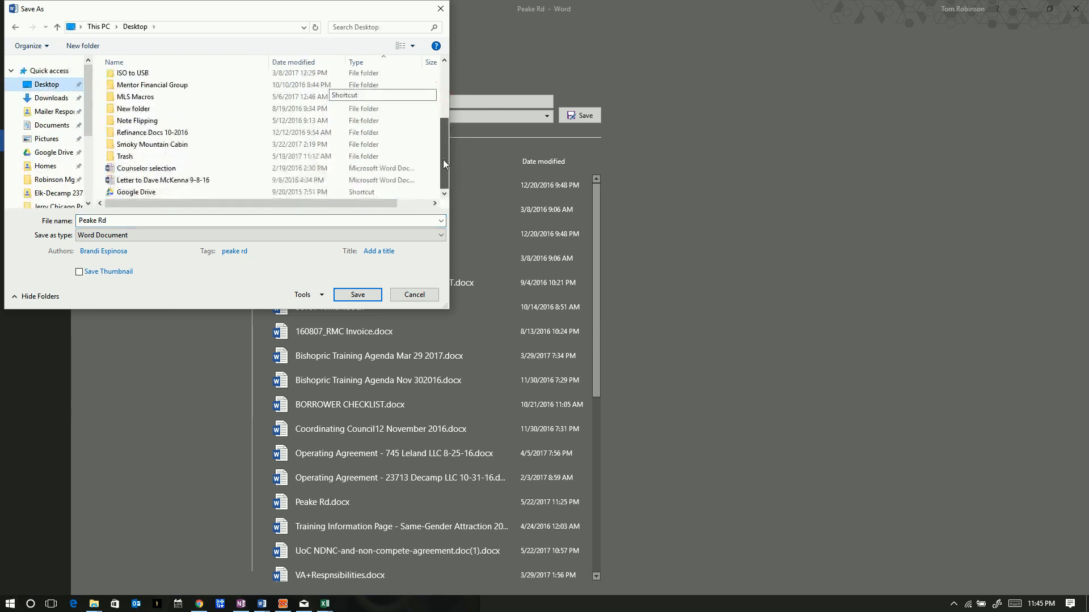
pyautogui.click(127, 159)
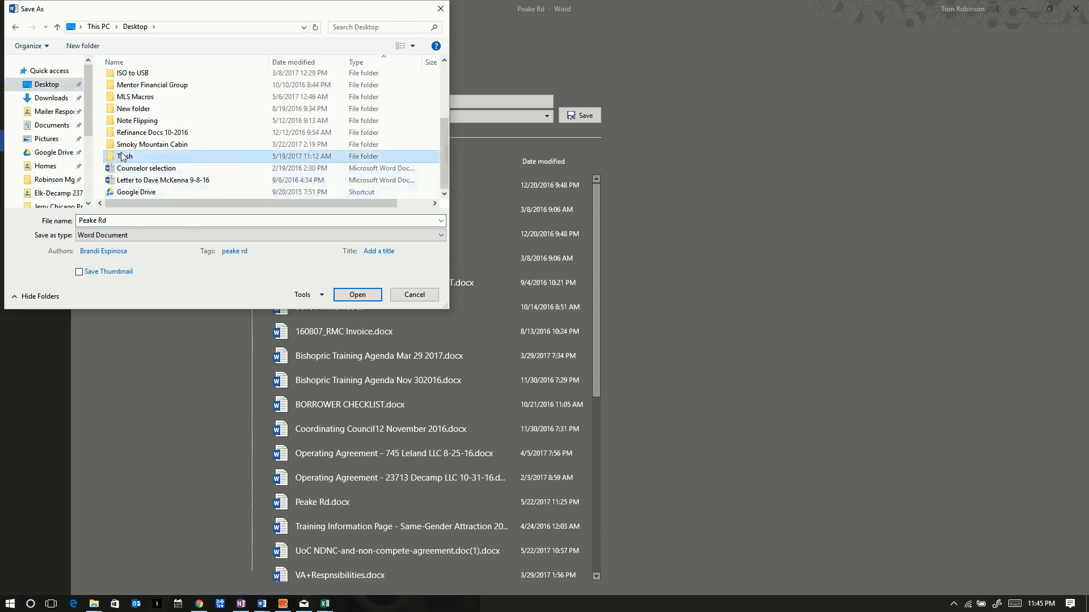
pyautogui.doubleClick(122, 159)
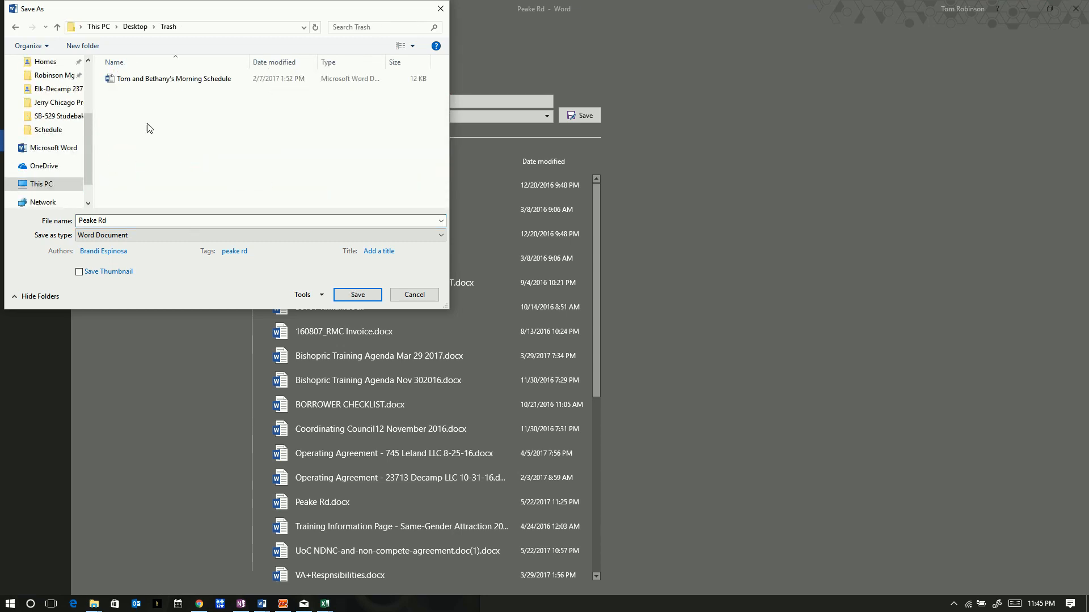
pyautogui.click(358, 295)
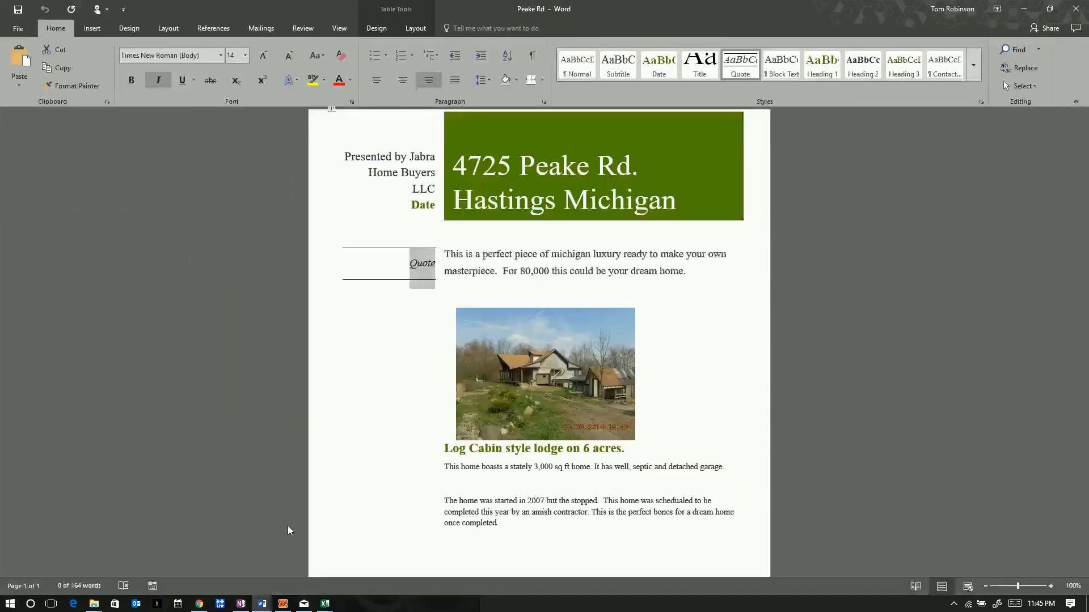
# Start a new document upload on the FlipSter property and name it Wholesaler Sheet
pyautogui.click(199, 604)
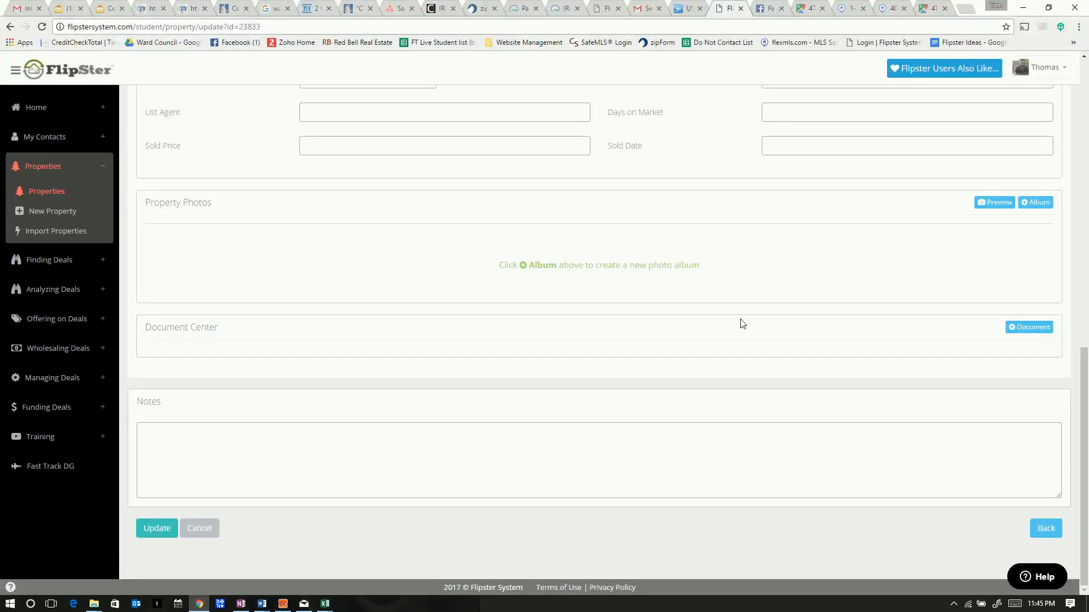
pyautogui.click(1029, 327)
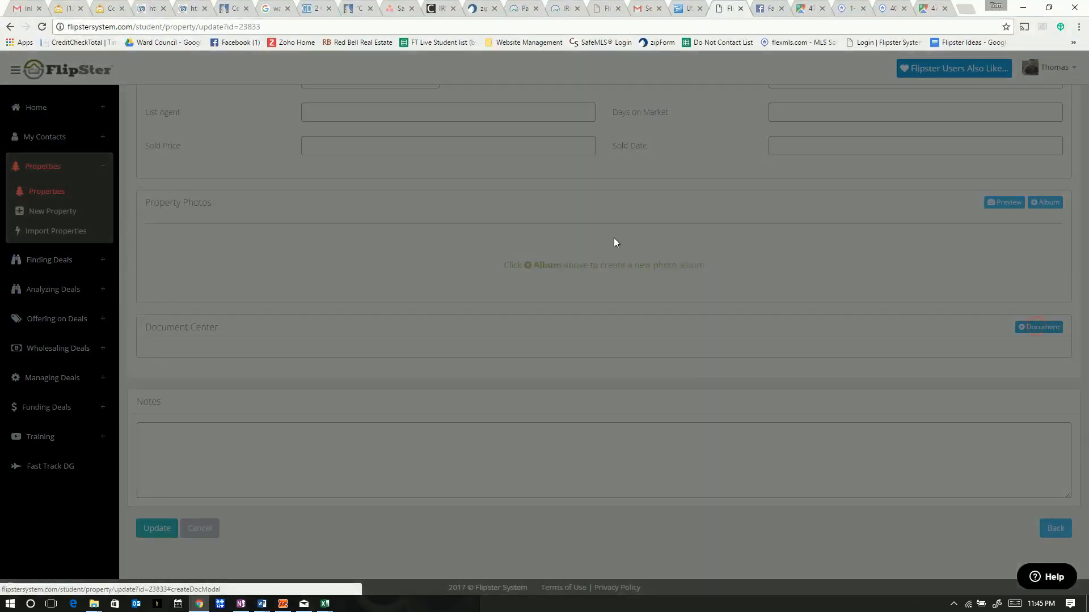
pyautogui.click(483, 117)
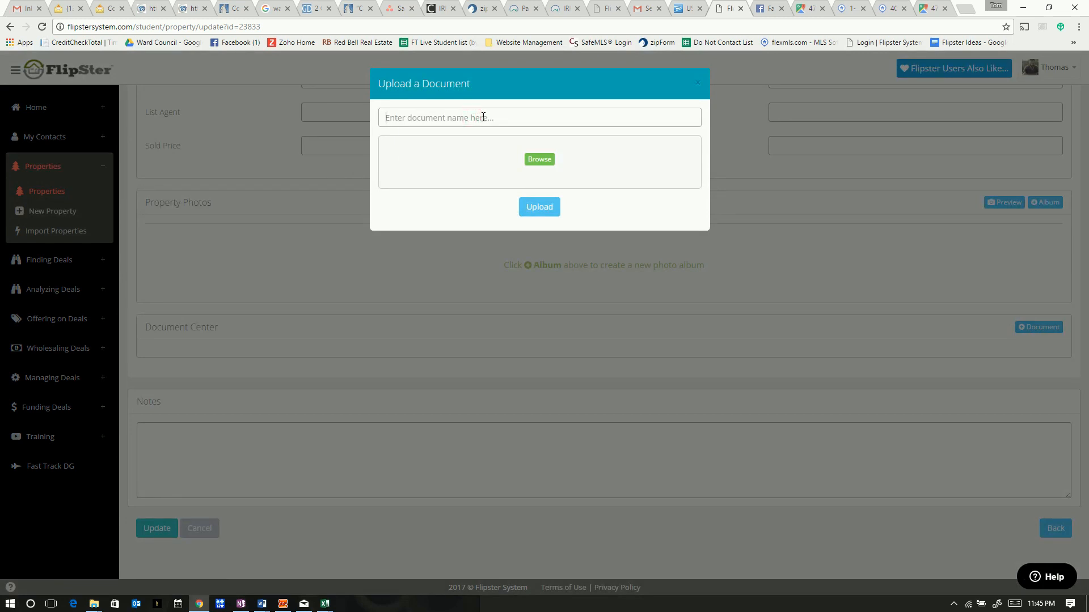
pyautogui.write('Wholesaler Sheet')
# Select Peake Rd.docx from Desktop > Trash and upload it
pyautogui.click(538, 159)
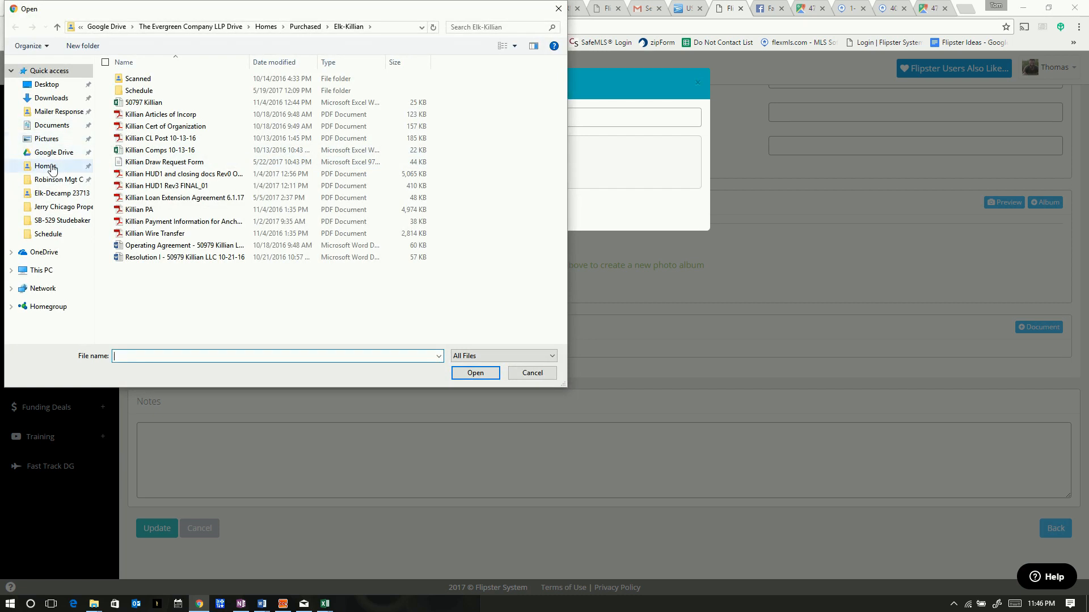
pyautogui.click(56, 86)
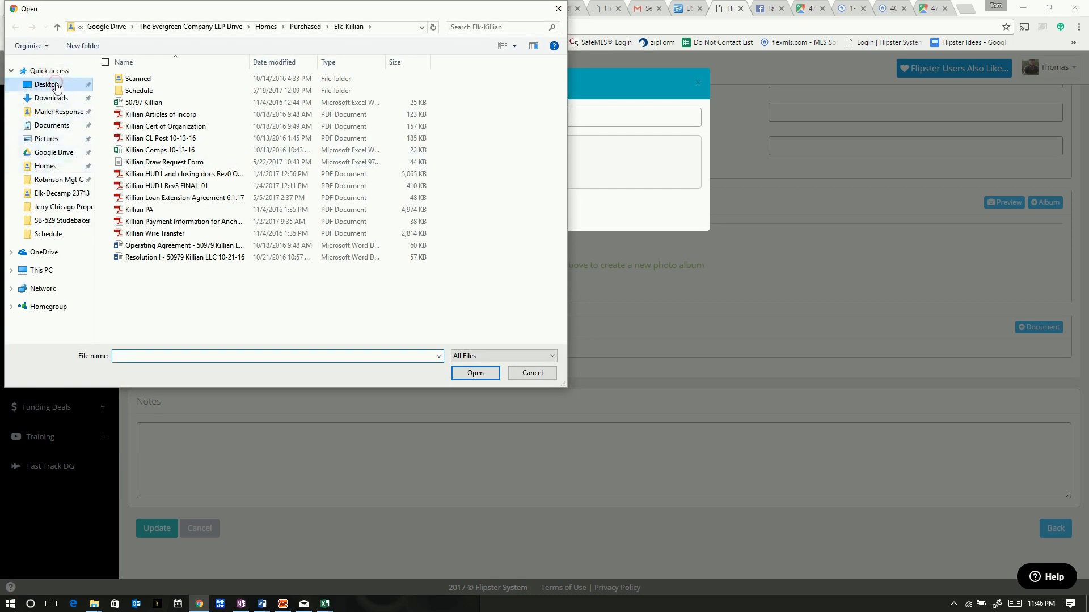
pyautogui.click(132, 260)
pyautogui.doubleClick(133, 259)
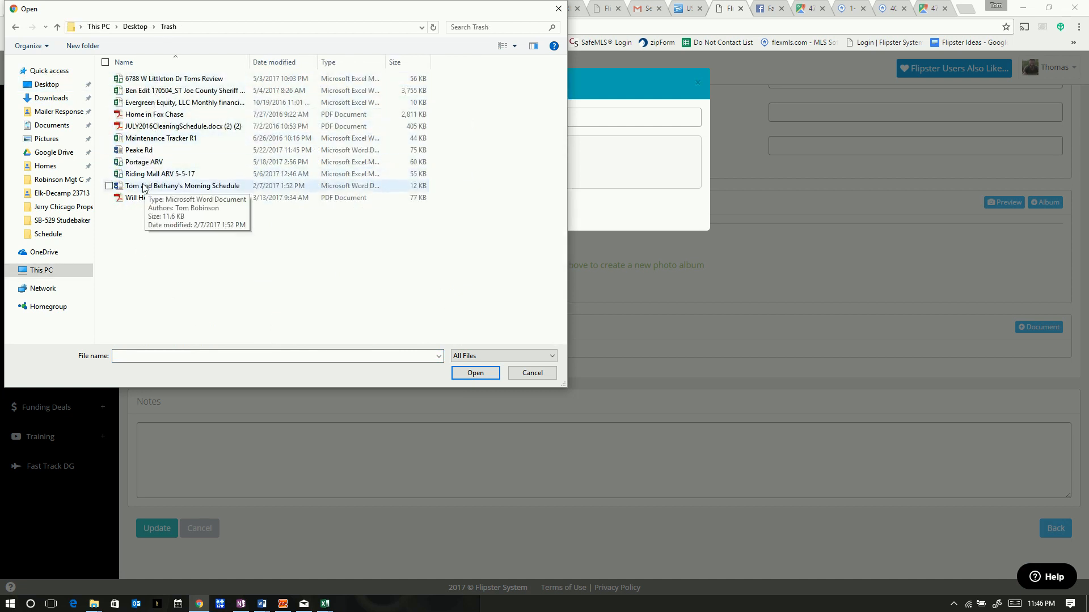
pyautogui.click(137, 150)
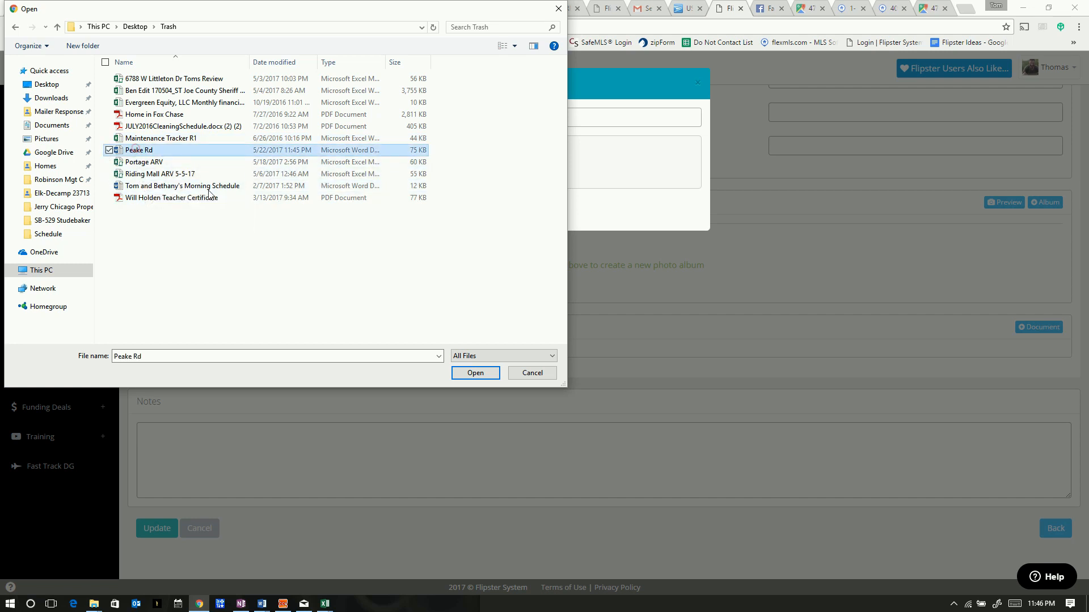
pyautogui.click(475, 373)
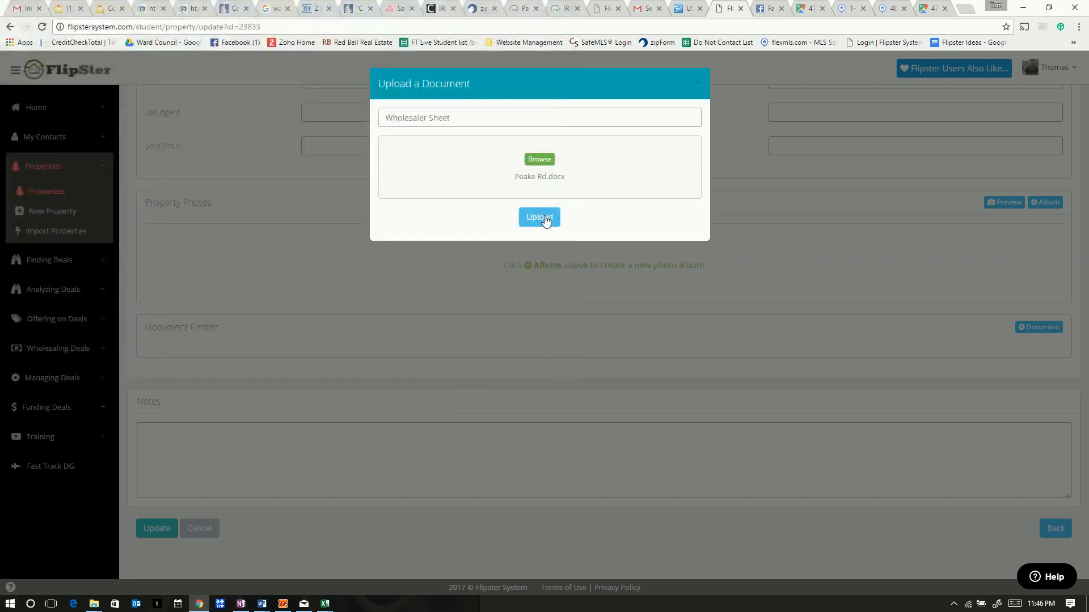
pyautogui.click(545, 221)
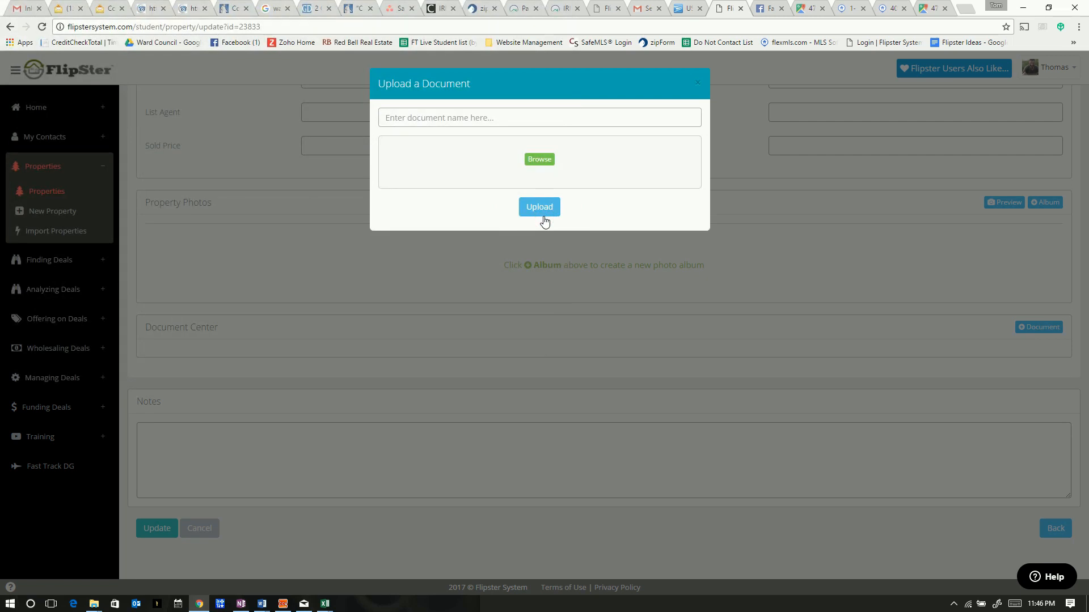
# Name the document Wholesaler Sheet using the suggestion
pyautogui.click(465, 117)
pyautogui.write('Peak Rd')
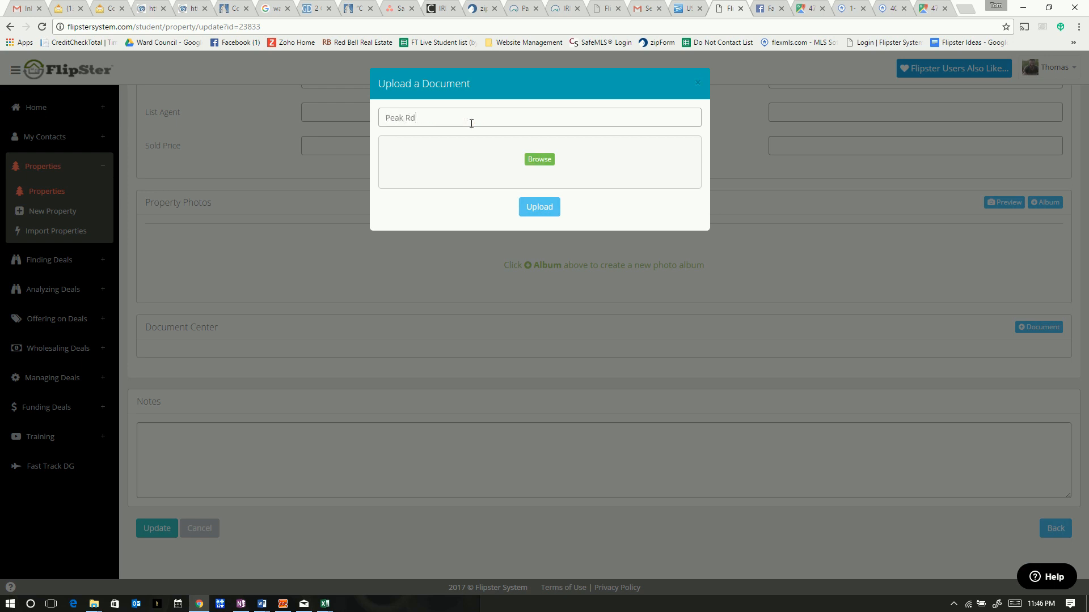
pyautogui.press('BackSpace')
pyautogui.press('BackSpace')
pyautogui.press('BackSpace')
pyautogui.press('BackSpace')
pyautogui.press('BackSpace')
pyautogui.press('BackSpace')
pyautogui.write('Wholesaler Sheet')
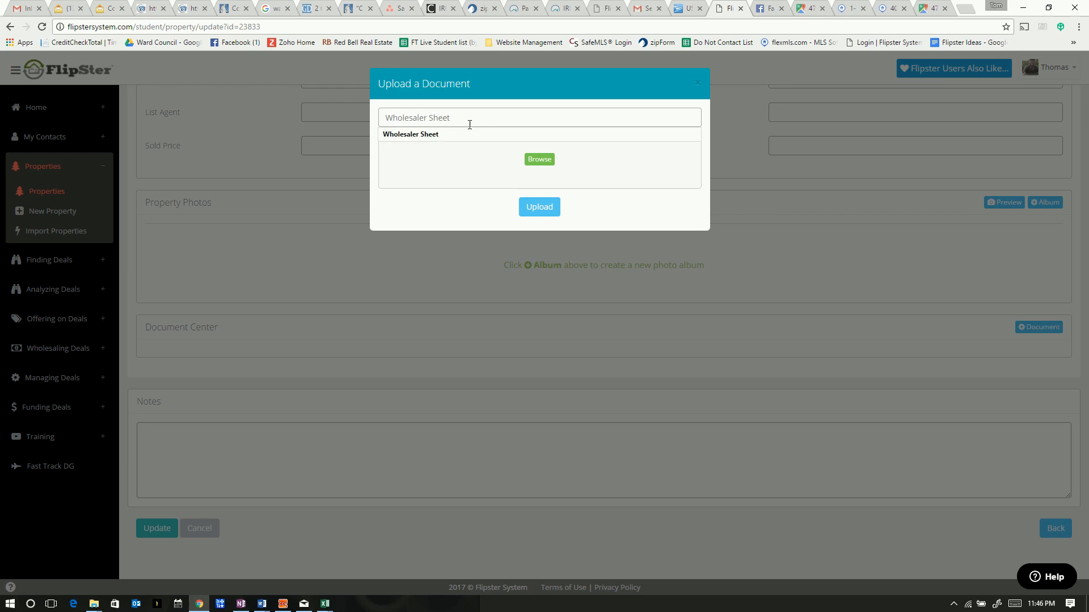
pyautogui.click(484, 136)
# Upload Peake Rd.docx again, then close the document upload window
pyautogui.click(536, 163)
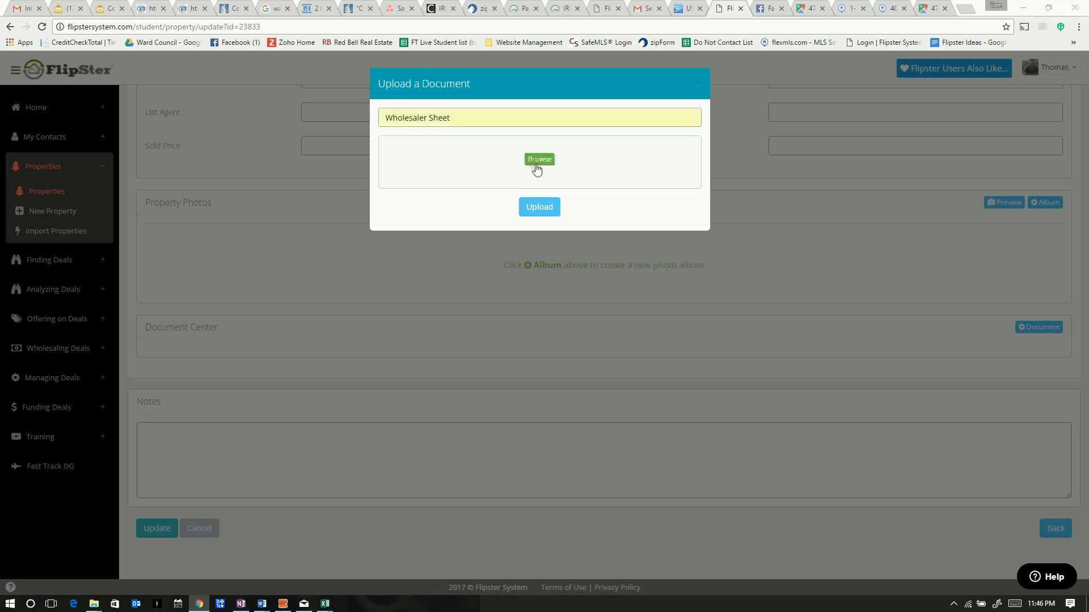
pyautogui.click(136, 150)
pyautogui.click(474, 374)
pyautogui.click(543, 220)
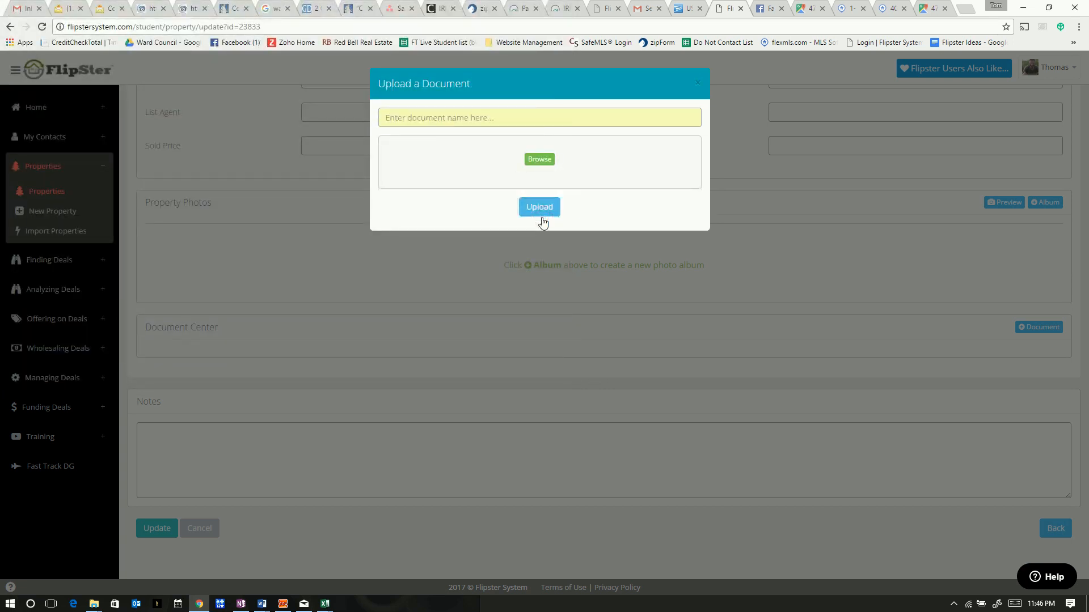
pyautogui.click(697, 83)
# Open Help & Support from the Home menu, visit Submit a Ticket, and close that tab
pyautogui.scroll(1, 330, 360)
pyautogui.scroll(-1, 329, 360)
pyautogui.scroll(7, 314, 399)
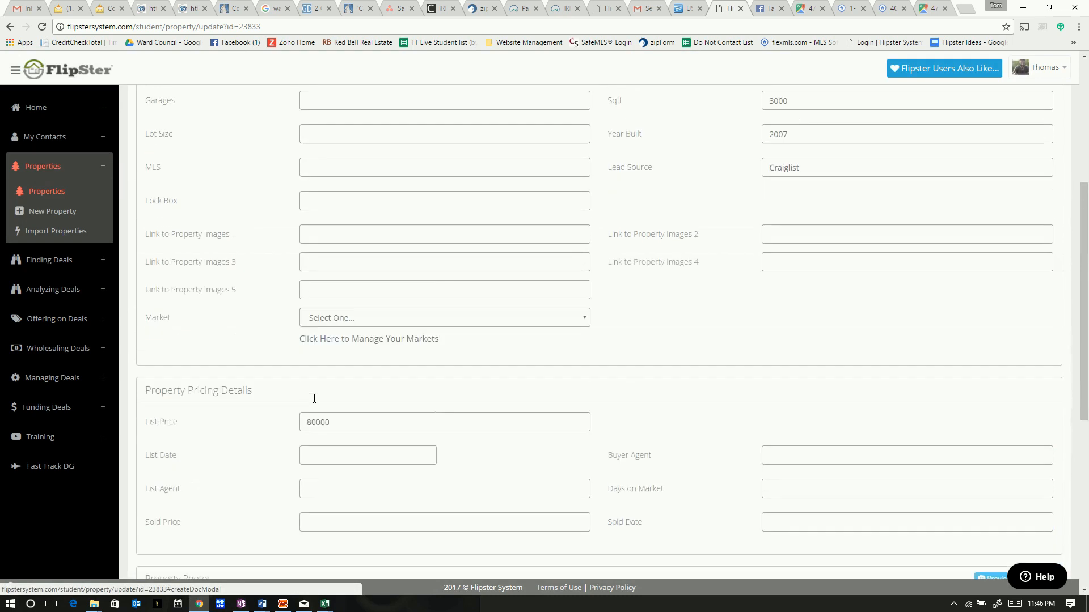
pyautogui.scroll(-7, 314, 398)
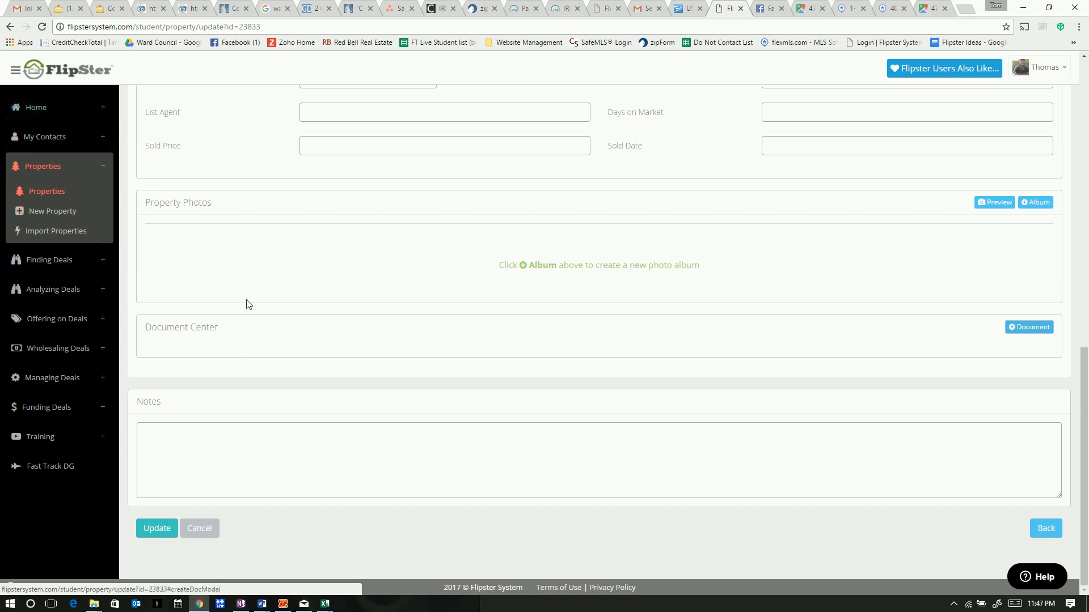
pyautogui.click(78, 112)
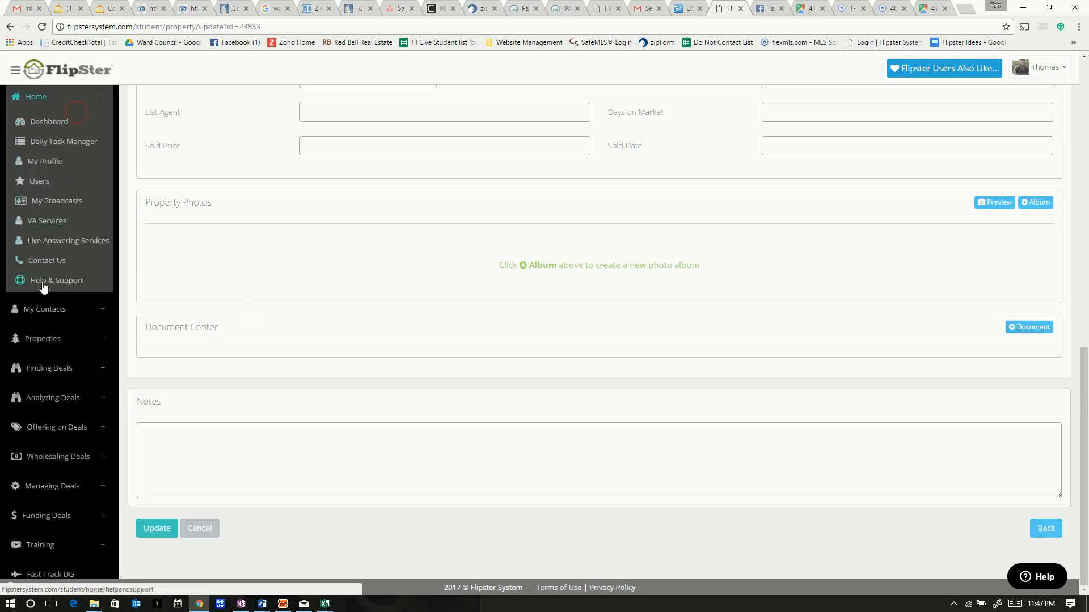
pyautogui.click(53, 282)
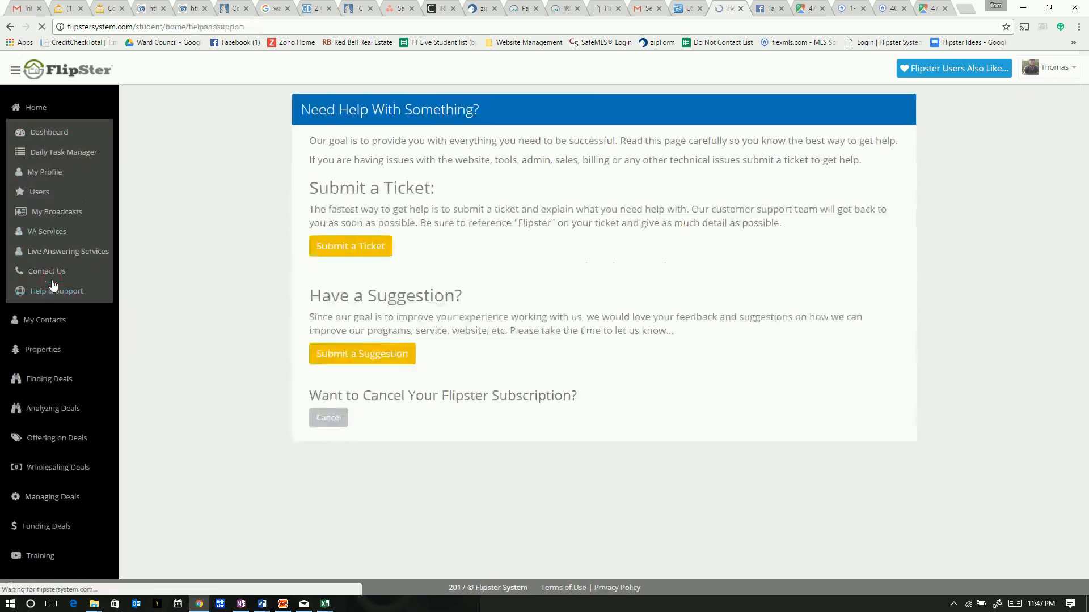
pyautogui.click(367, 245)
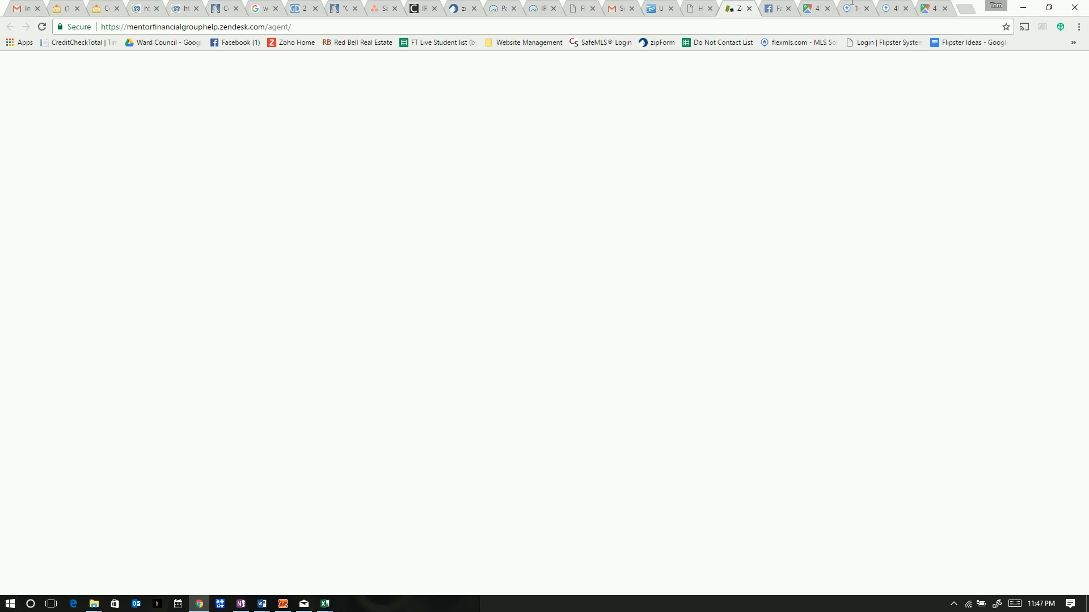
pyautogui.click(749, 8)
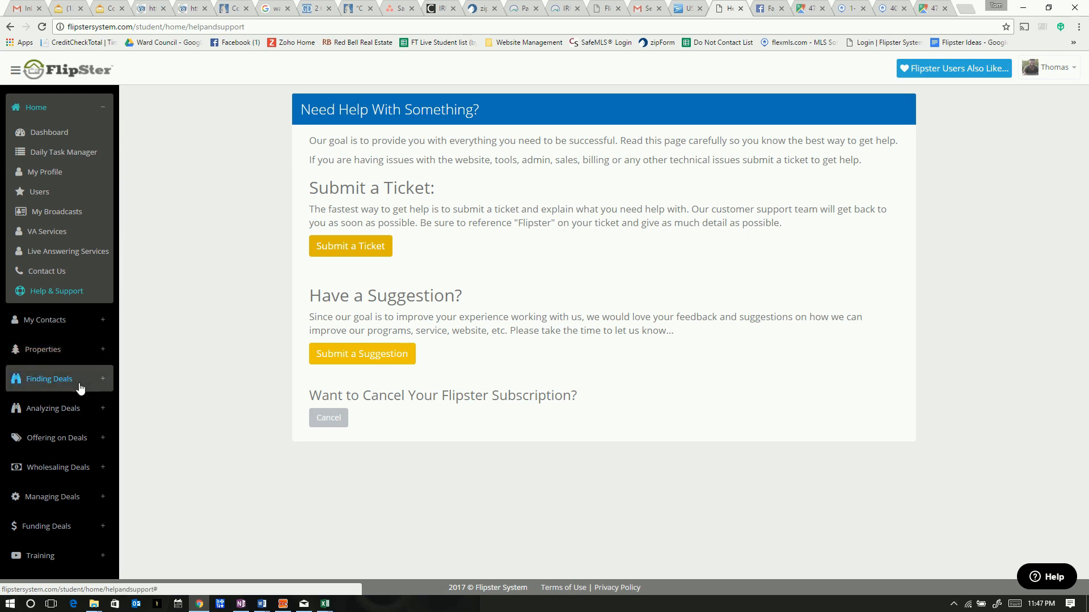
# Navigate the Analyzing Deals sidebar menu to open the At-A-Glance Valuator page
pyautogui.click(93, 417)
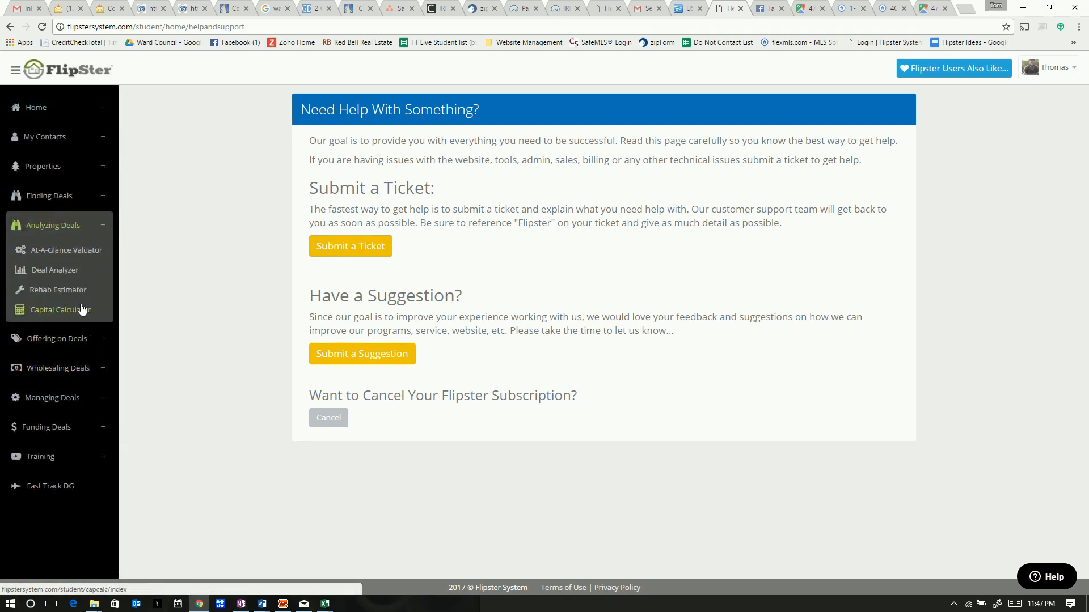
pyautogui.click(60, 273)
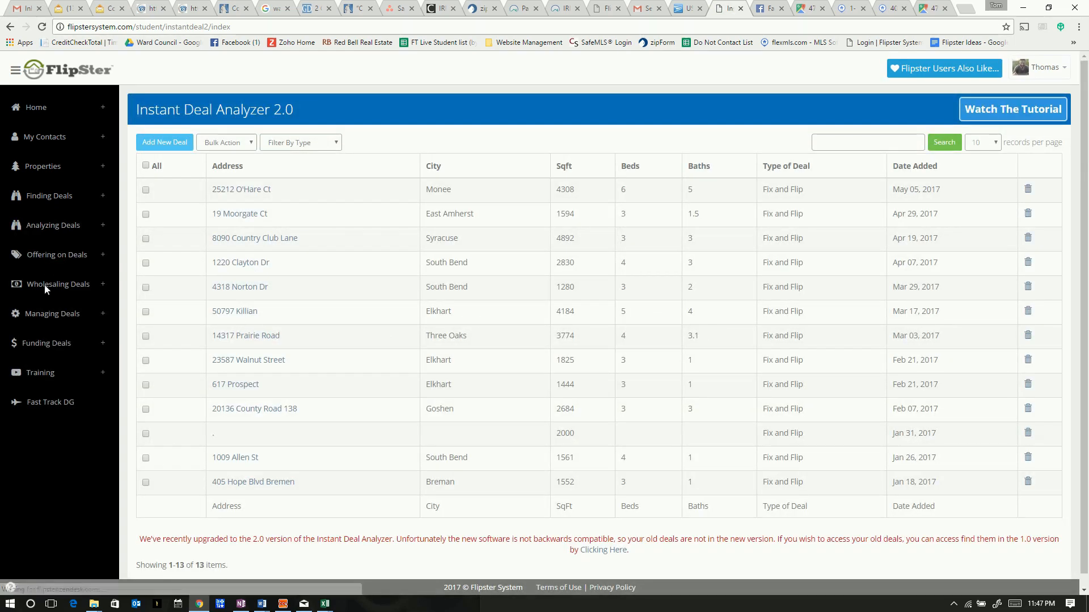
pyautogui.click(104, 289)
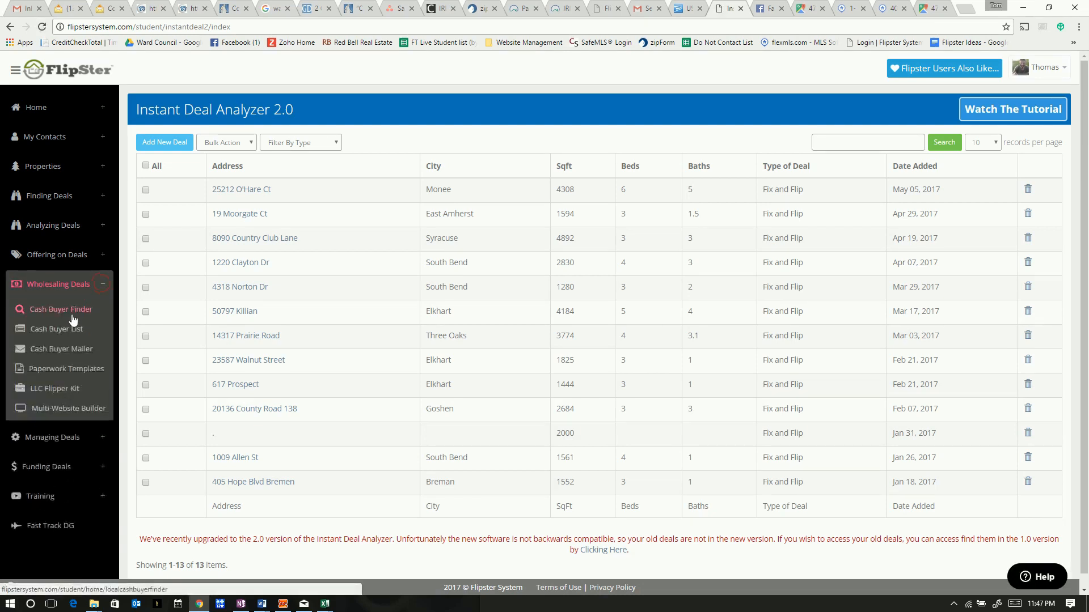
pyautogui.click(105, 256)
pyautogui.click(102, 225)
pyautogui.click(55, 252)
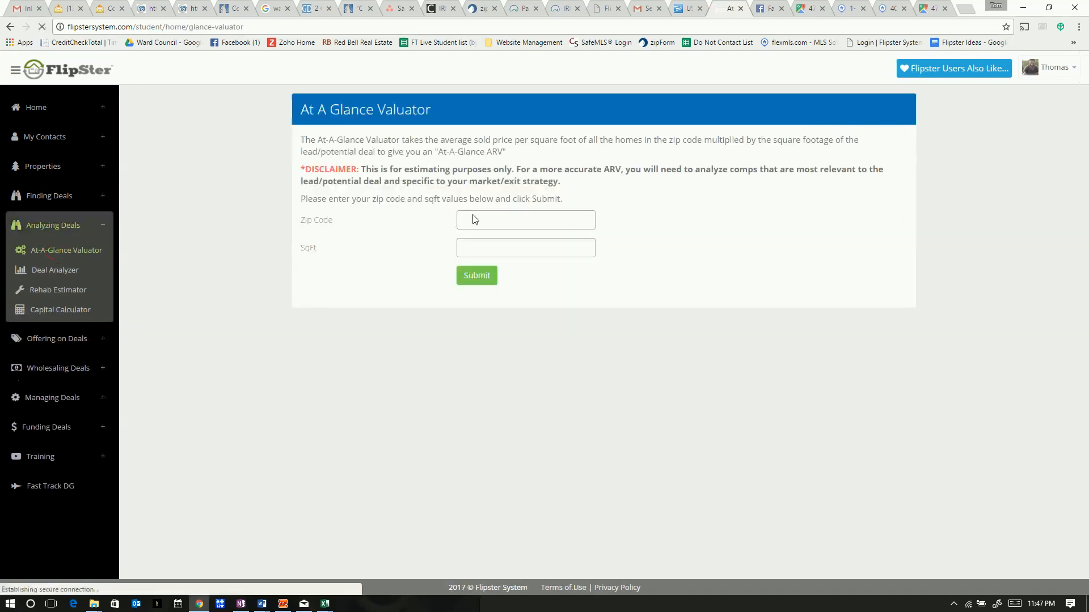
# Check the zip code in the flexmls sold listing, close the LLC Flipper Kit page, and return to the valuator
pyautogui.click(478, 215)
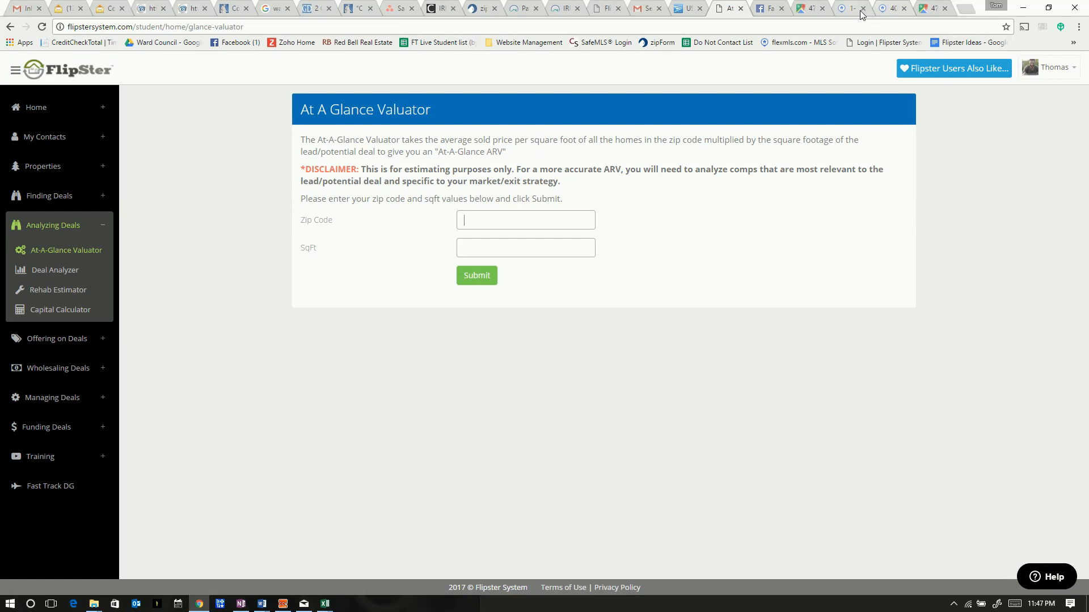
pyautogui.click(890, 11)
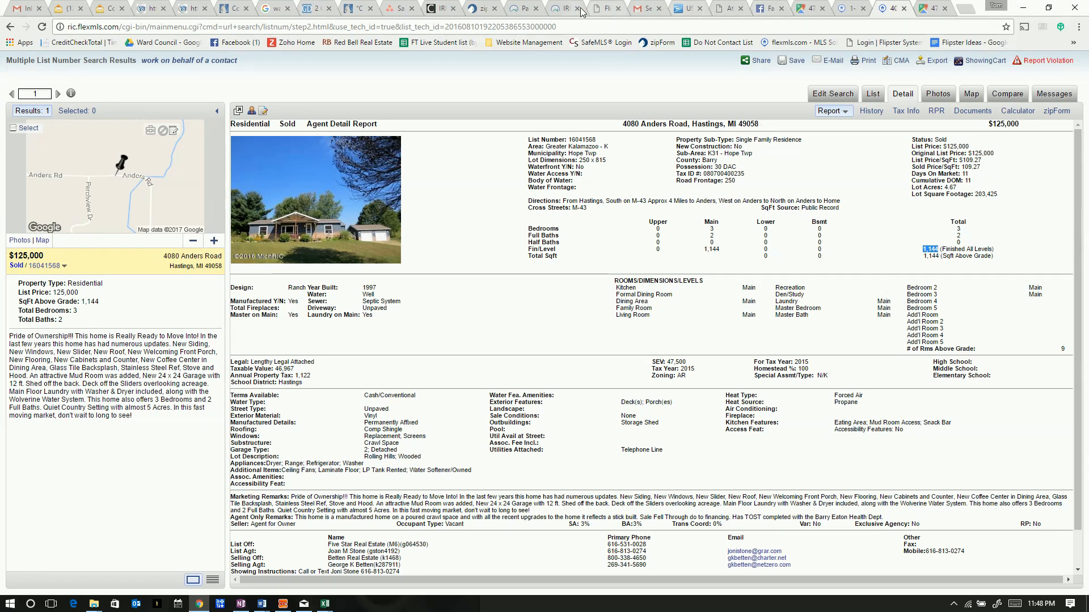
pyautogui.click(601, 12)
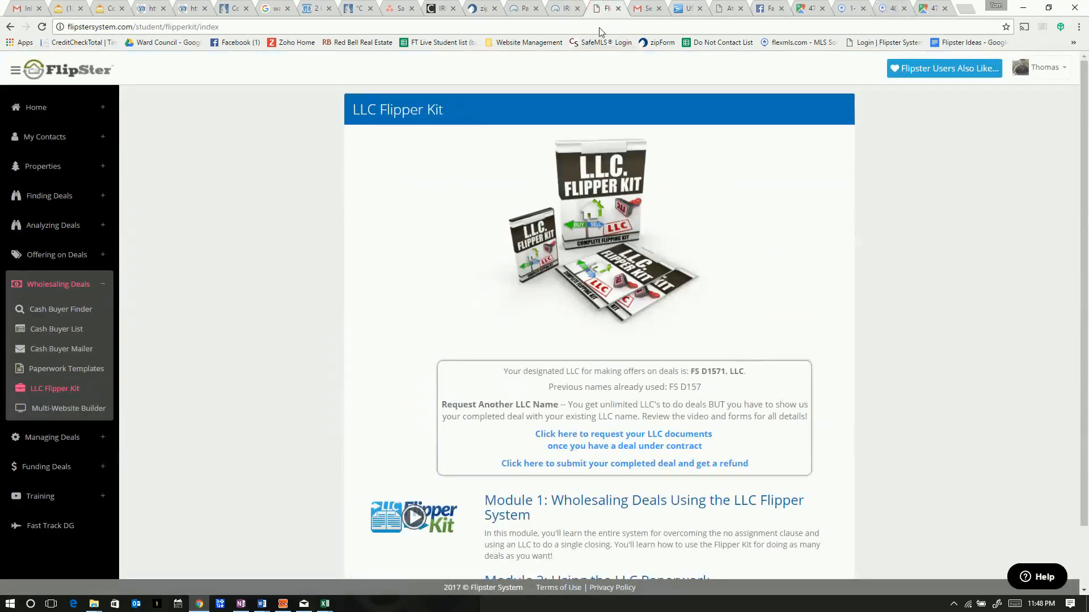
pyautogui.click(618, 10)
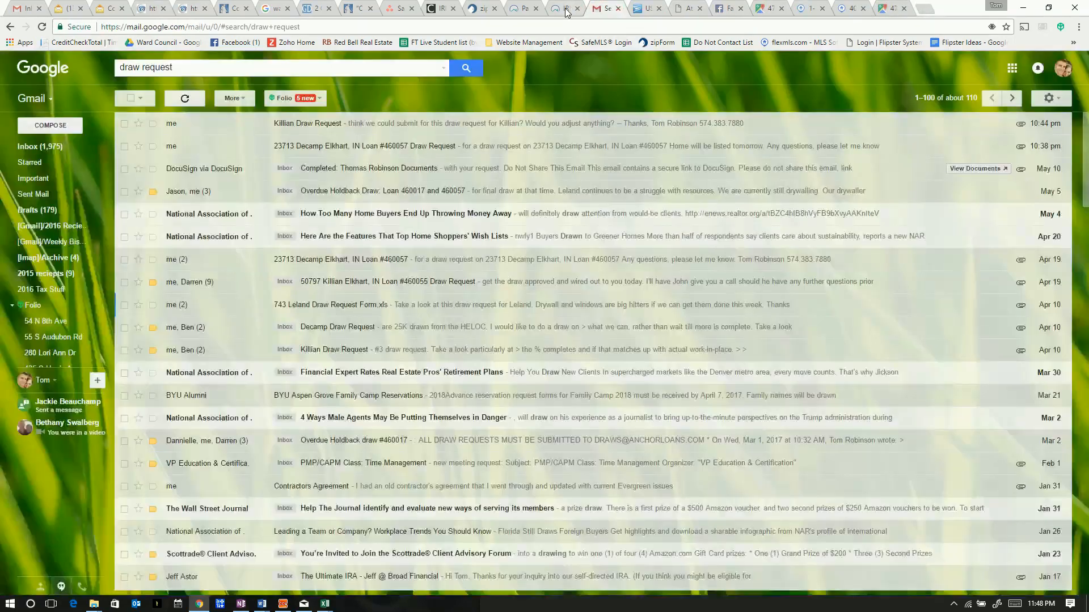
pyautogui.click(686, 11)
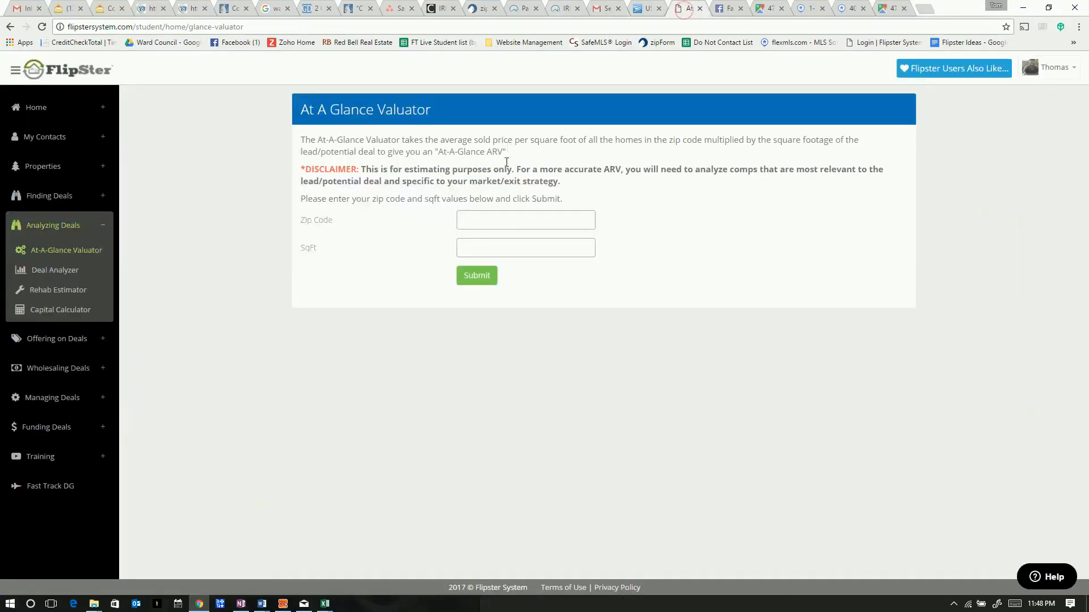
# Submit zip 49058 with 3000 sq ft and select the resulting $132,000 ARV
pyautogui.write('49058')
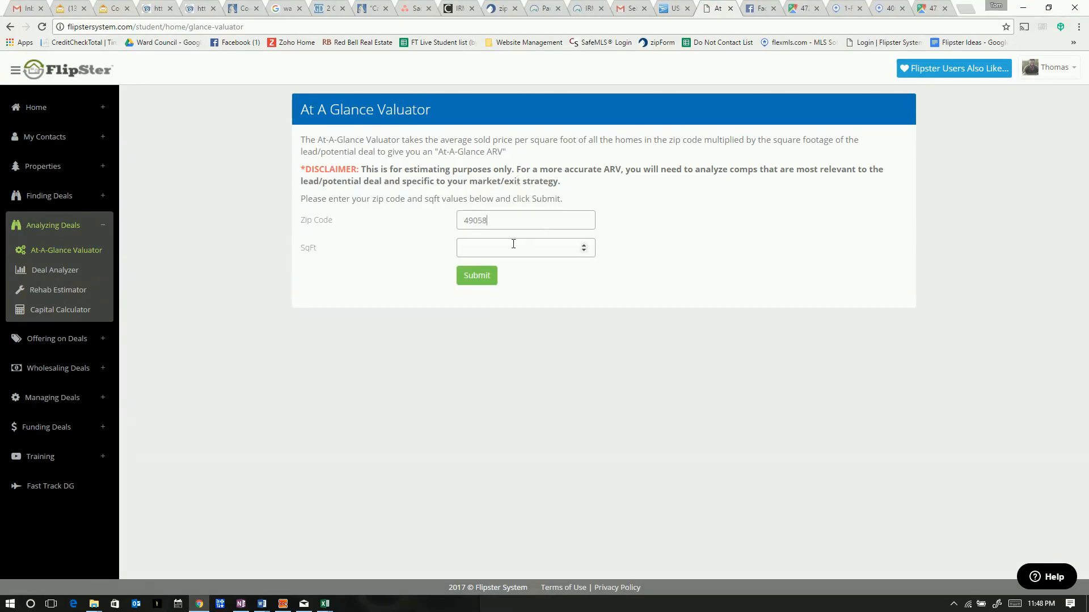
pyautogui.write('3000')
pyautogui.click(478, 276)
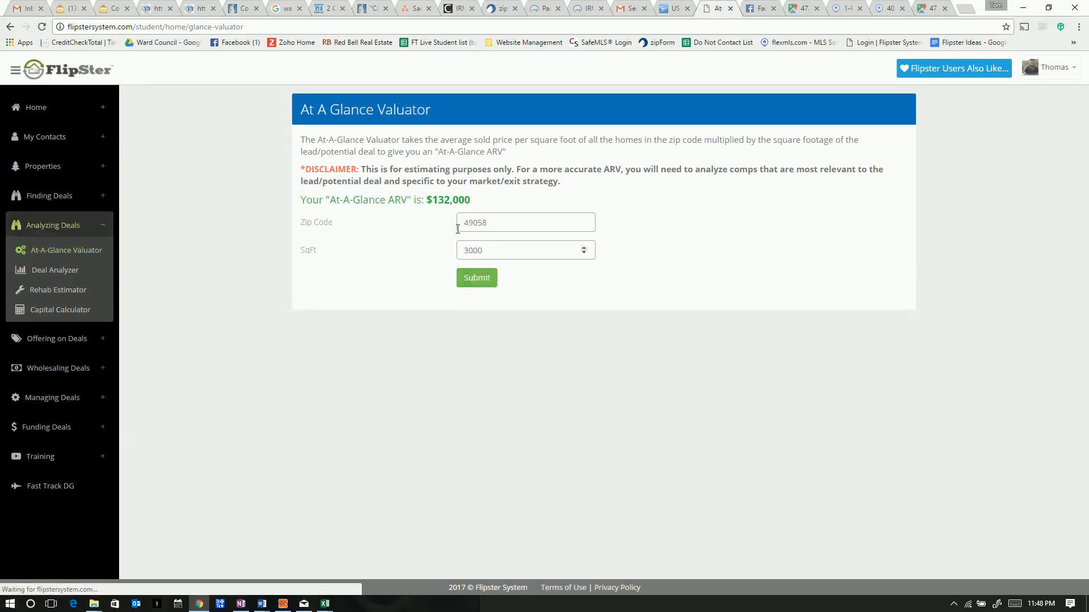
pyautogui.moveTo(471, 199); pyautogui.dragTo(434, 200)
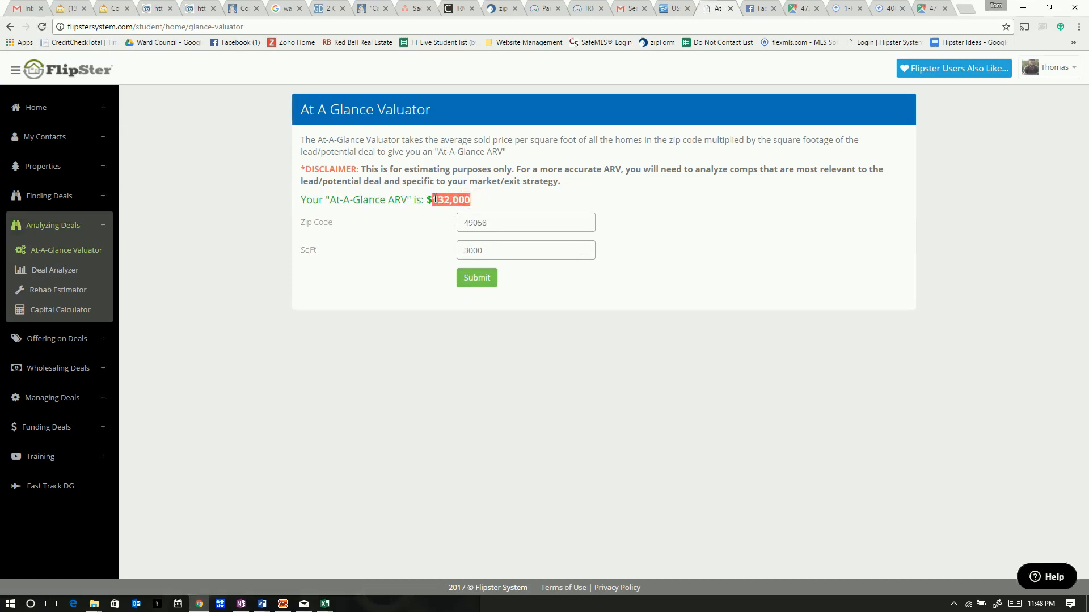
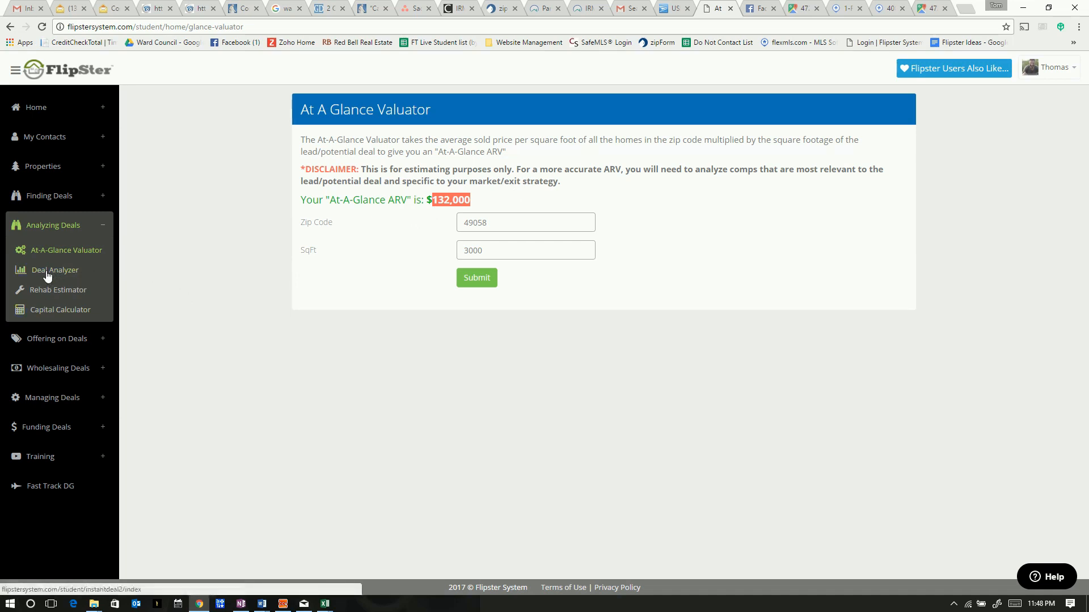
pyautogui.click(57, 276)
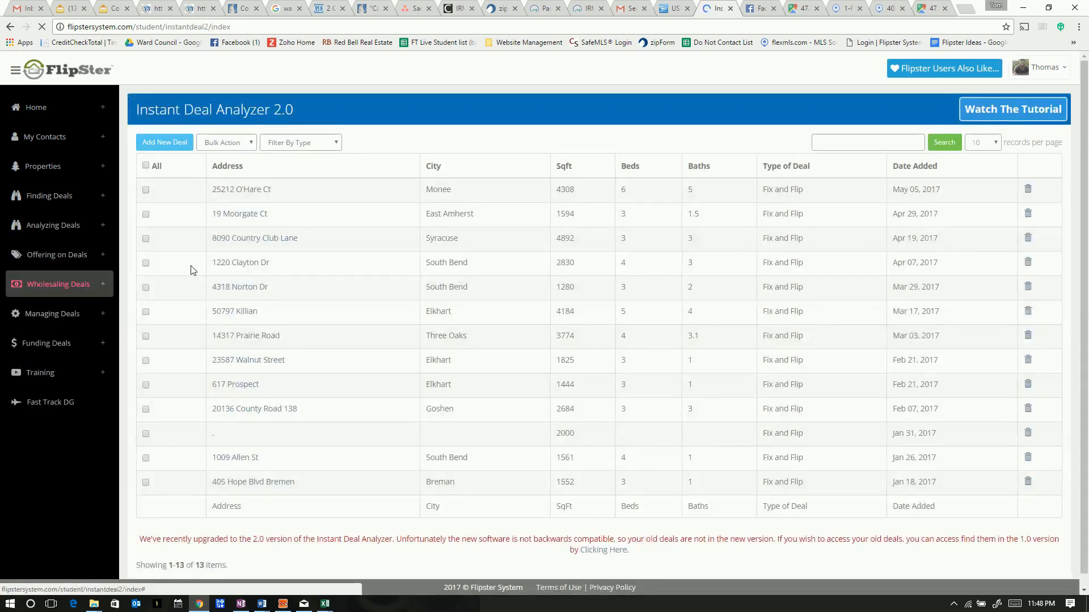
pyautogui.scroll(-1, 287, 310)
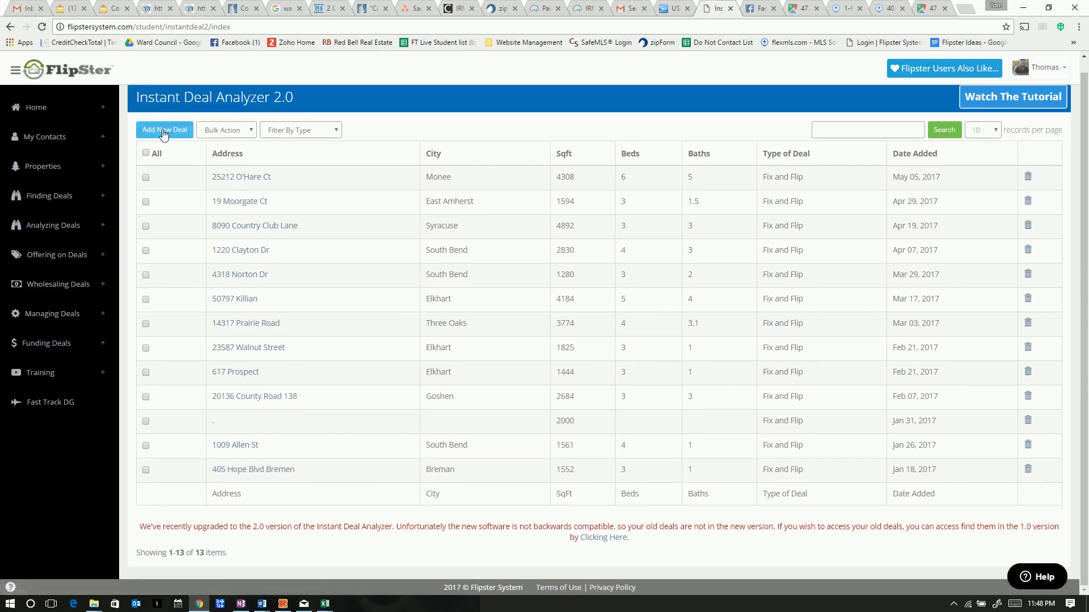
pyautogui.click(163, 132)
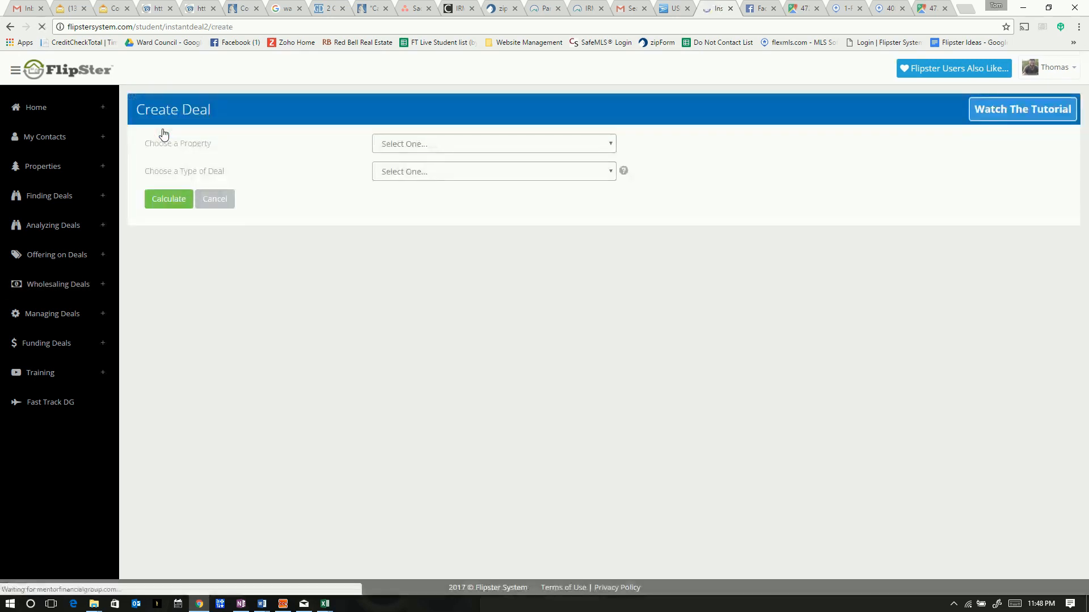
pyautogui.click(539, 144)
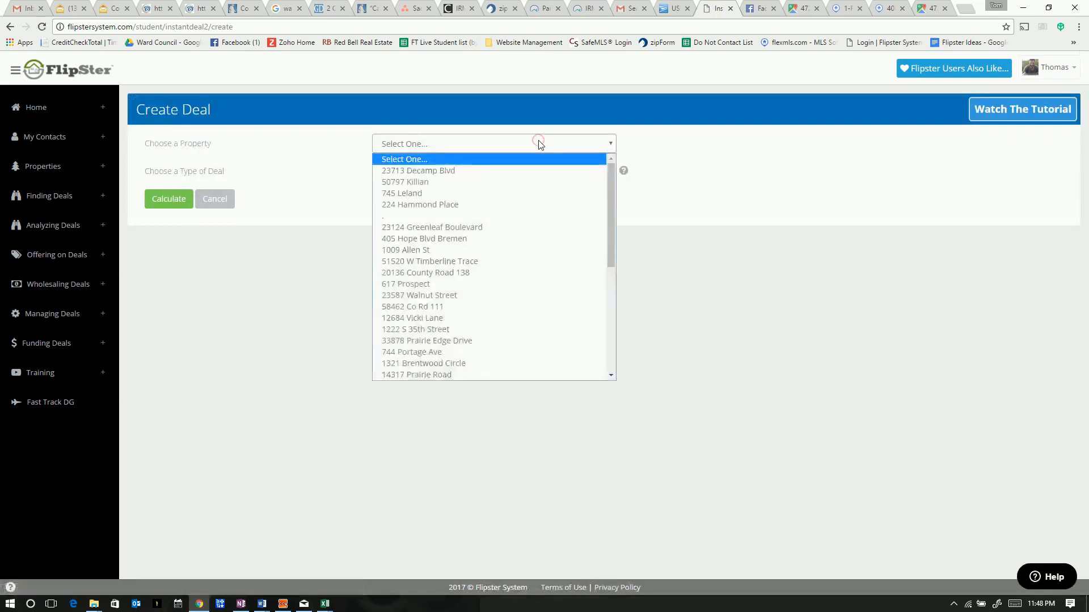
pyautogui.scroll(-2, 454, 334)
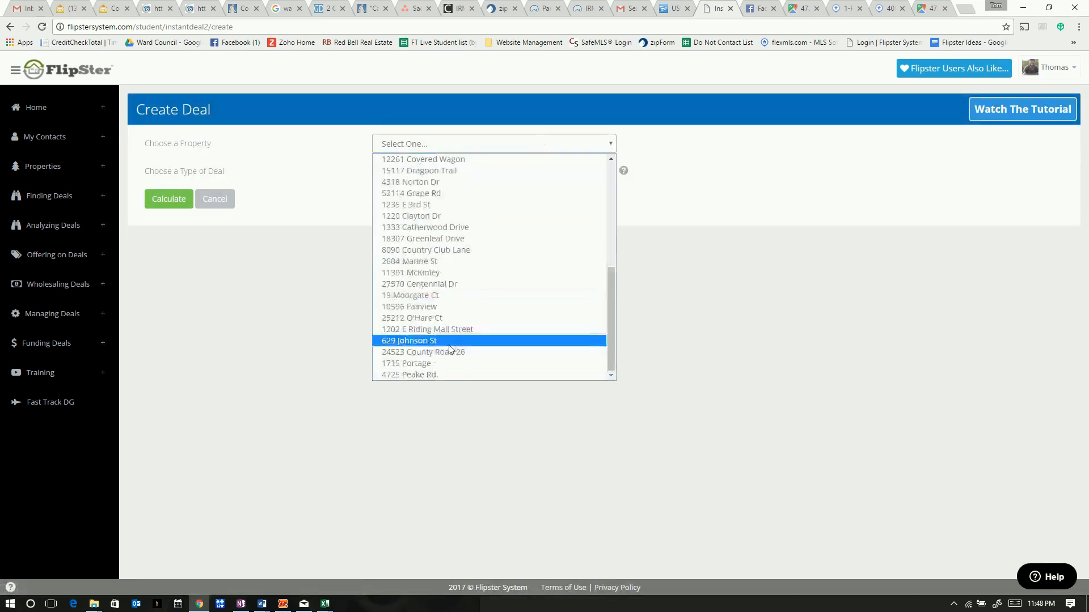
pyautogui.click(421, 374)
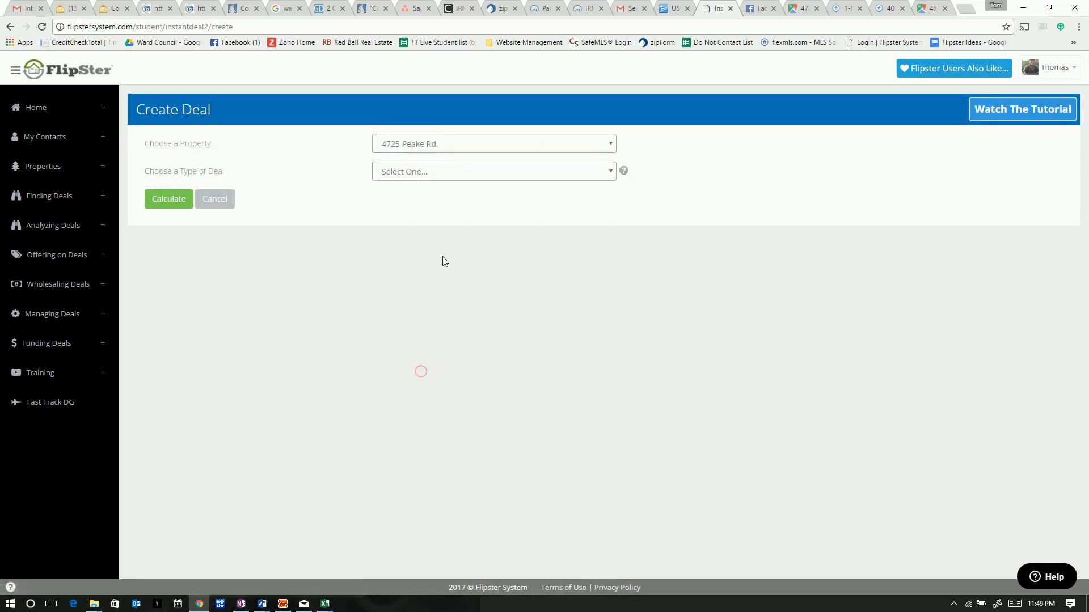
# Set the deal to Fix and Flip, Heavy Rehab, wholesaling No, and calculate it
pyautogui.click(418, 171)
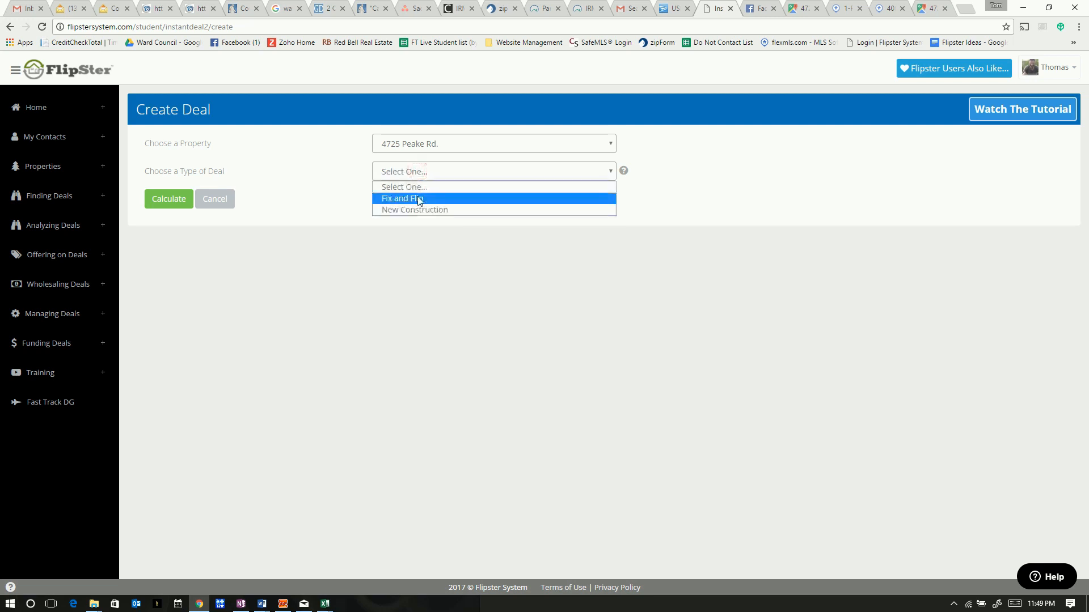
pyautogui.click(417, 198)
pyautogui.click(417, 198)
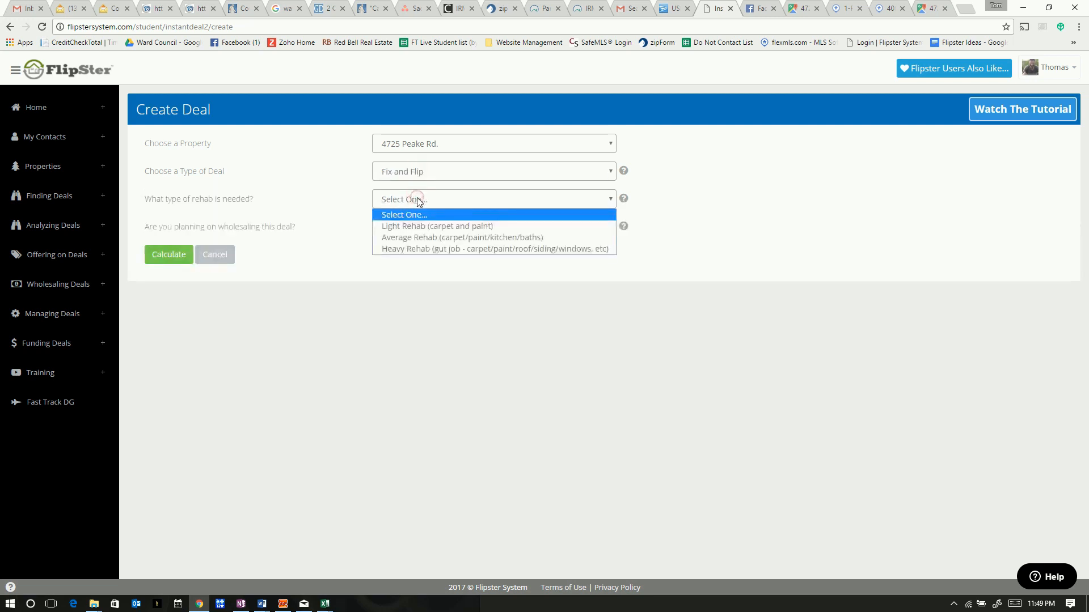
pyautogui.click(424, 250)
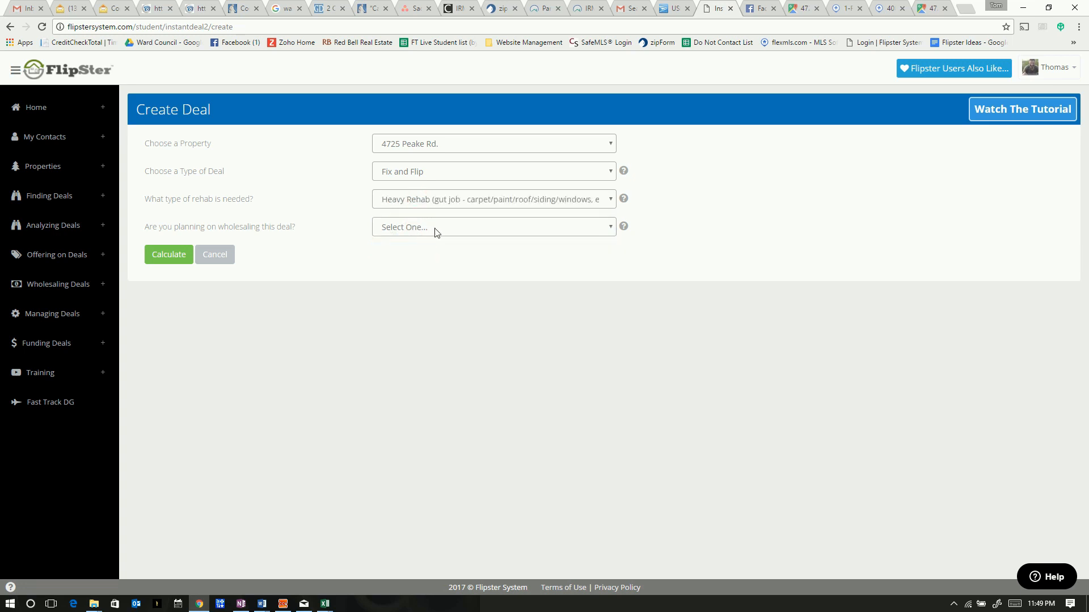
pyautogui.click(435, 229)
pyautogui.click(175, 255)
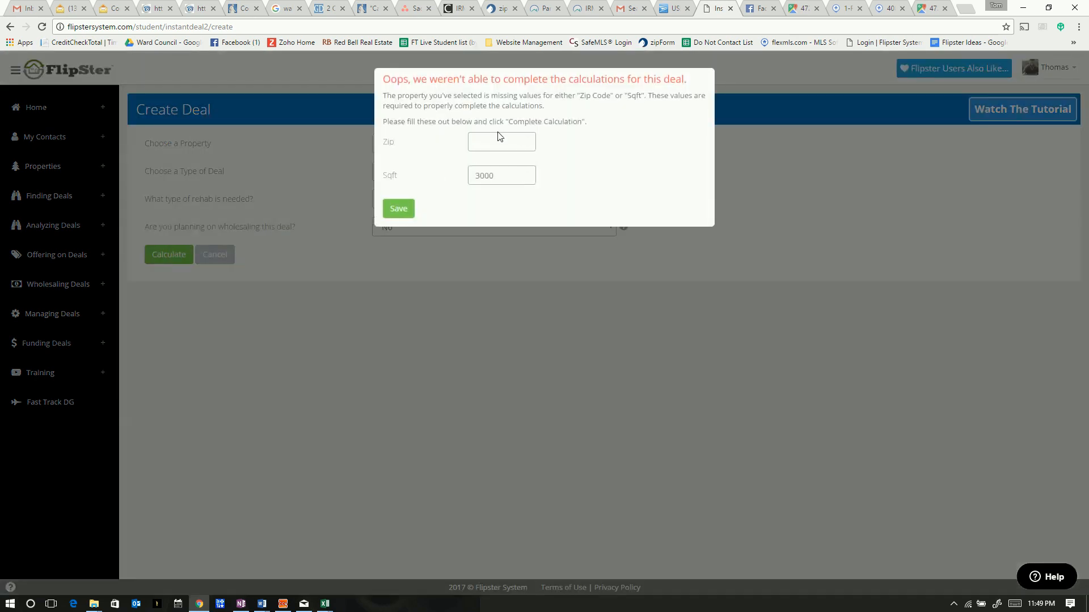
pyautogui.click(495, 145)
pyautogui.click(882, 10)
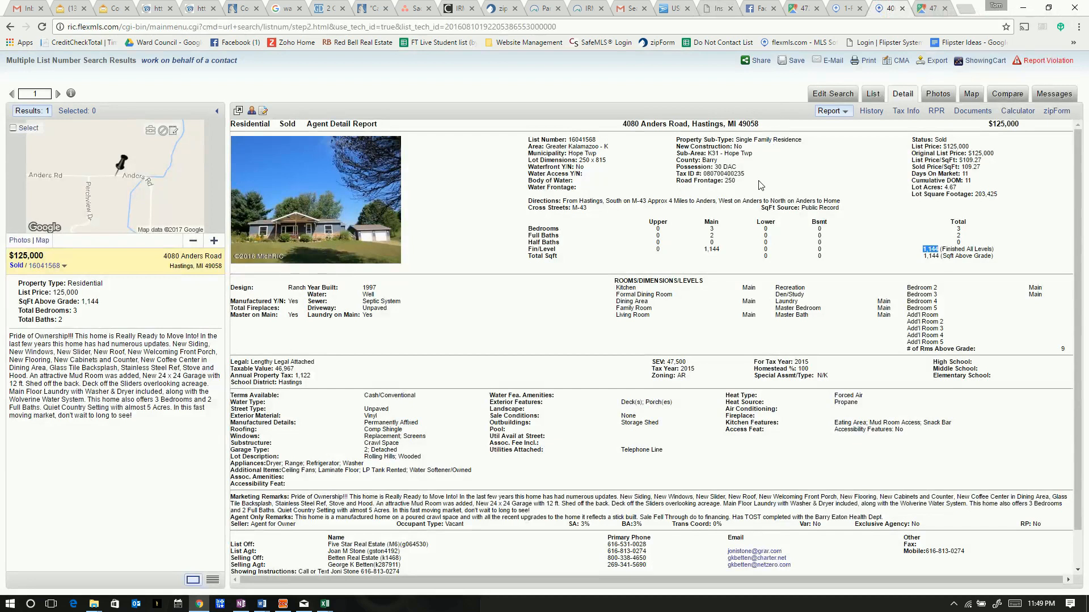
pyautogui.click(840, 9)
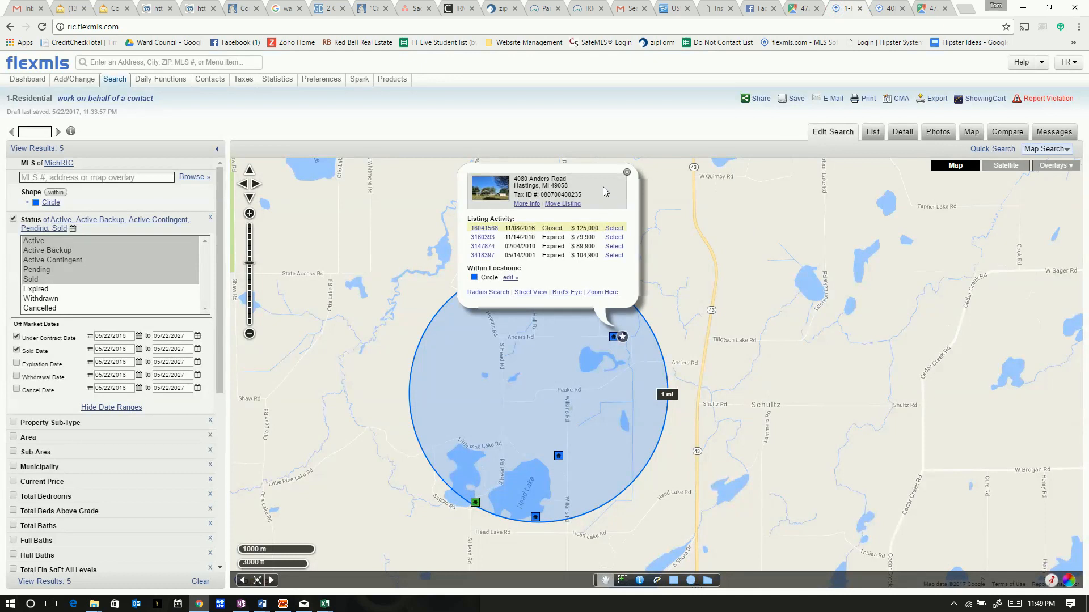
pyautogui.click(626, 171)
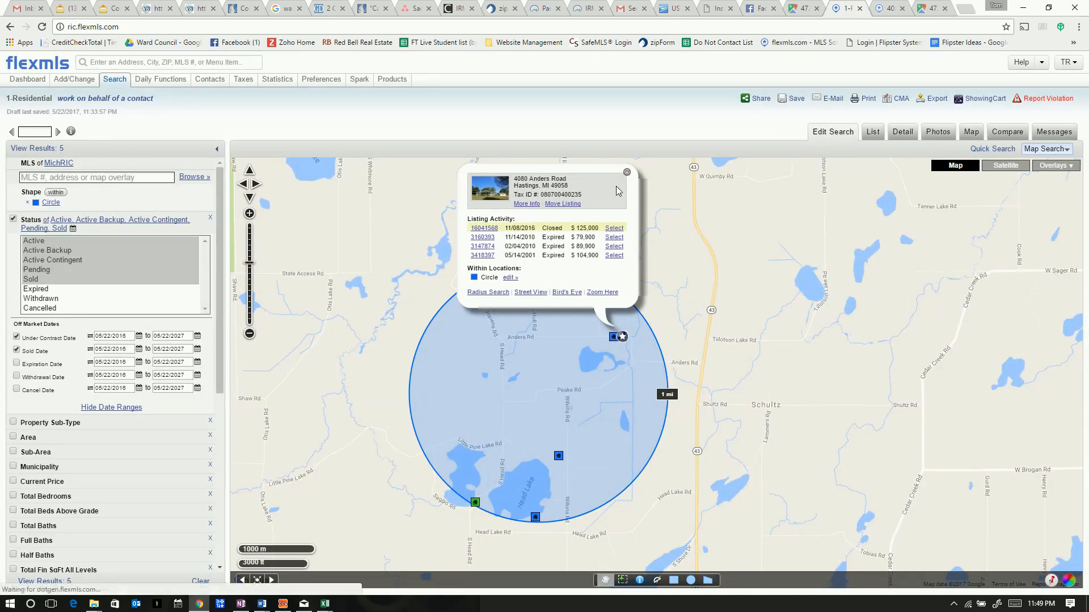
pyautogui.click(559, 455)
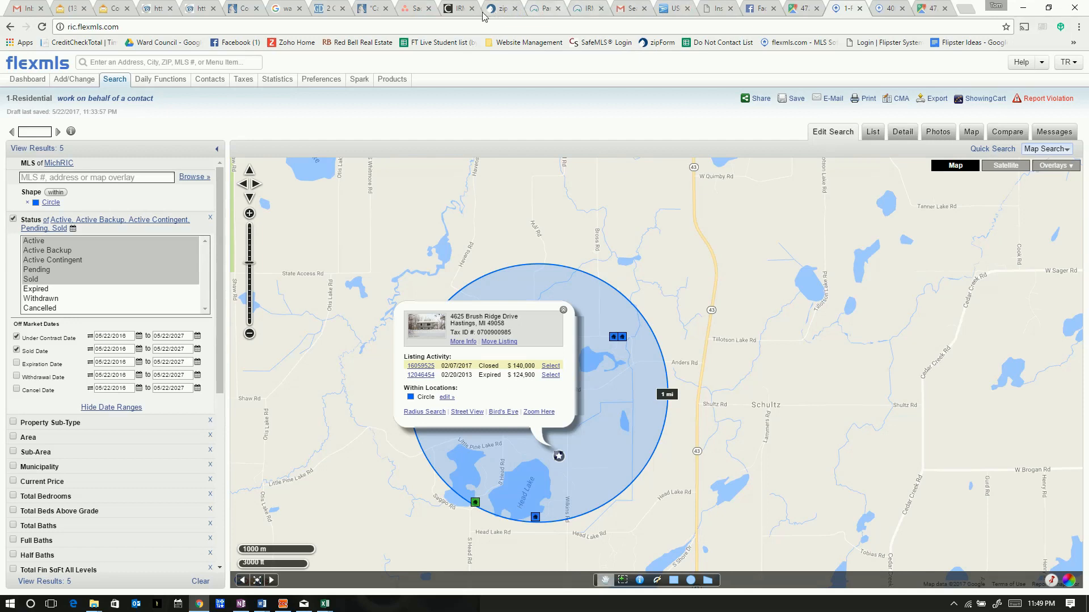
pyautogui.click(708, 12)
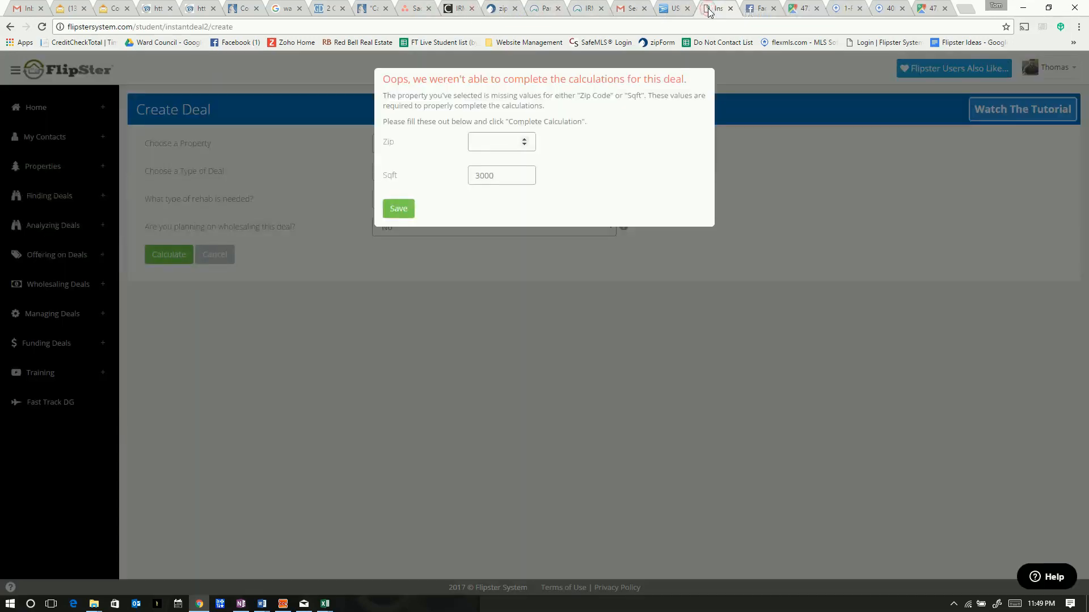
# Save zip 49058, yielding ARV $132000, rehab $90000 and buy price -$4200
pyautogui.write('49058')
pyautogui.click(399, 209)
pyautogui.click(398, 210)
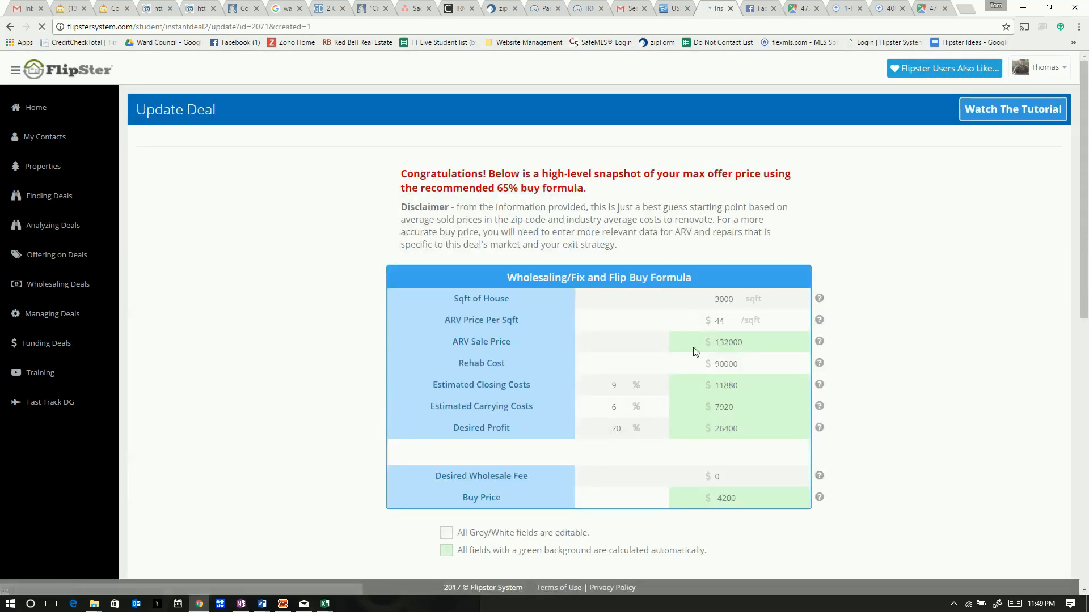
# Scroll through the deal results and select the ARV Price Per Sqft value
pyautogui.click(929, 416)
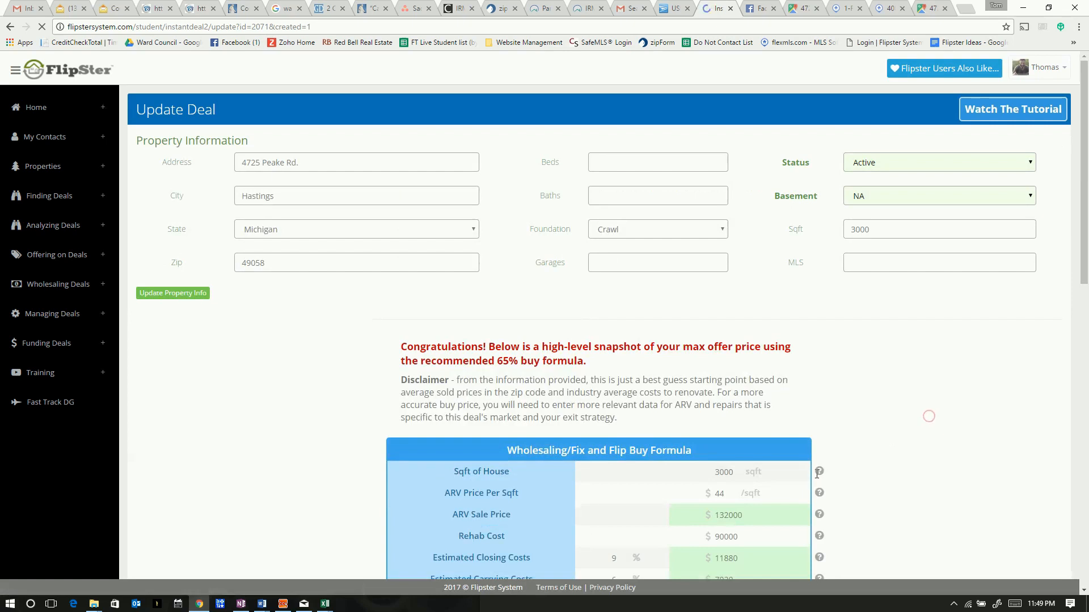
pyautogui.scroll(-1, 760, 503)
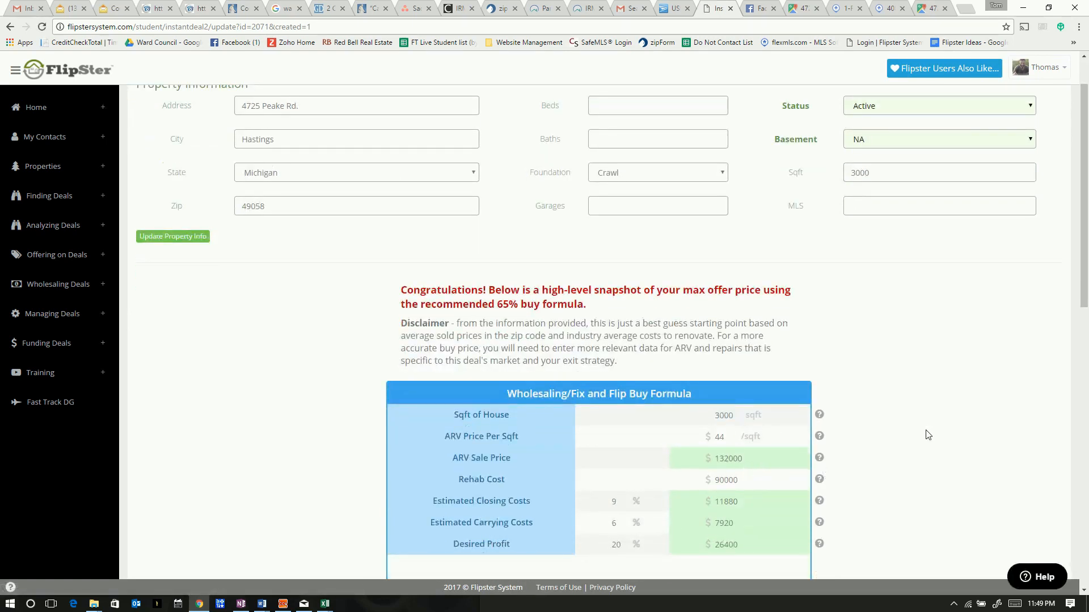
pyautogui.scroll(-1, 928, 435)
pyautogui.scroll(-2, 928, 435)
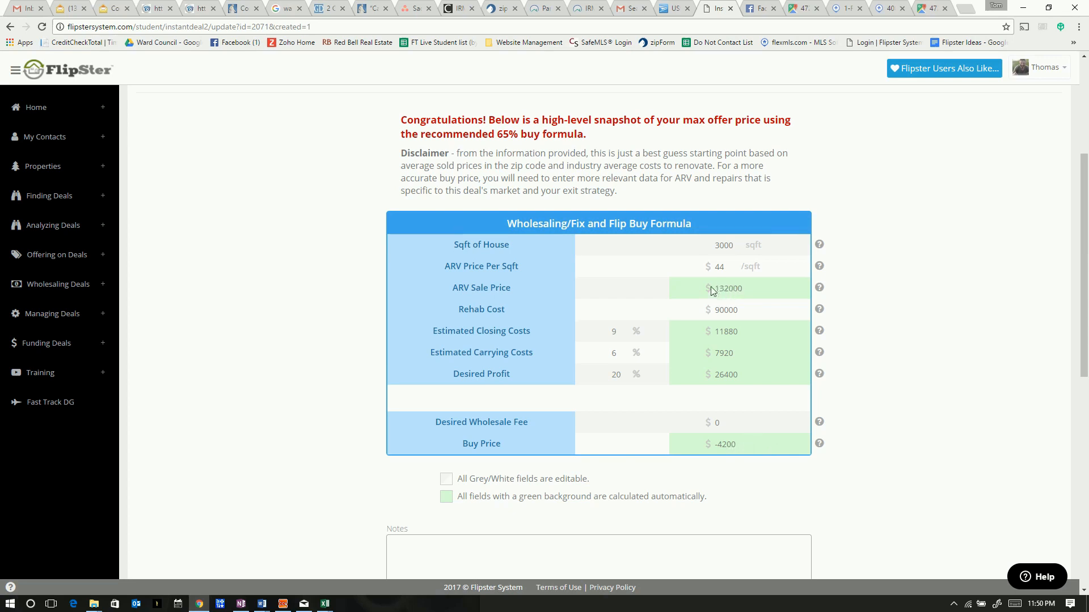
pyautogui.click(723, 267)
pyautogui.click(856, 294)
pyautogui.scroll(-4, 857, 431)
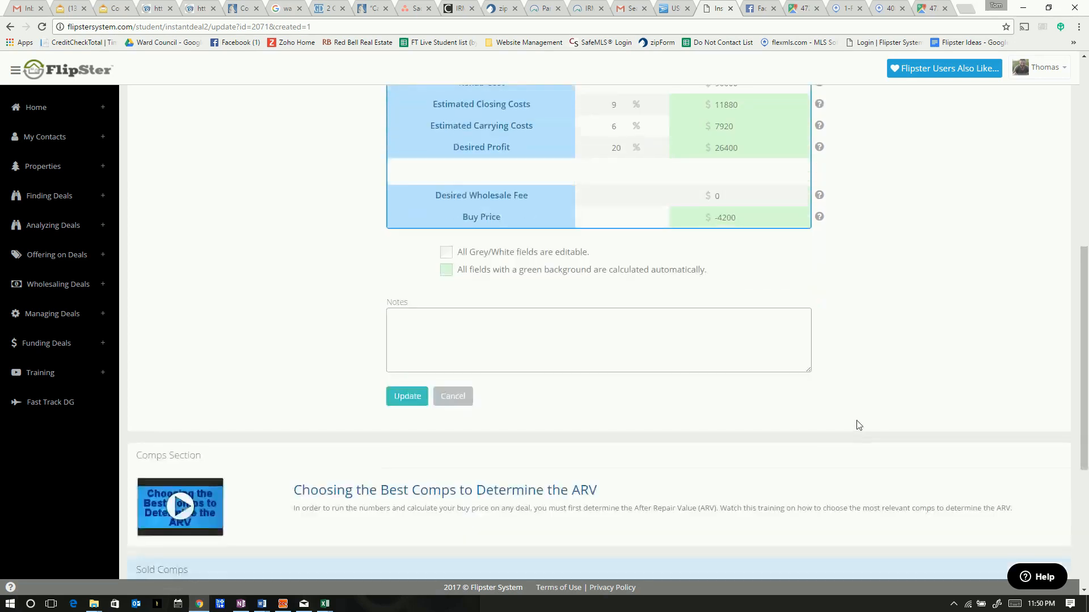
pyautogui.scroll(-2, 763, 413)
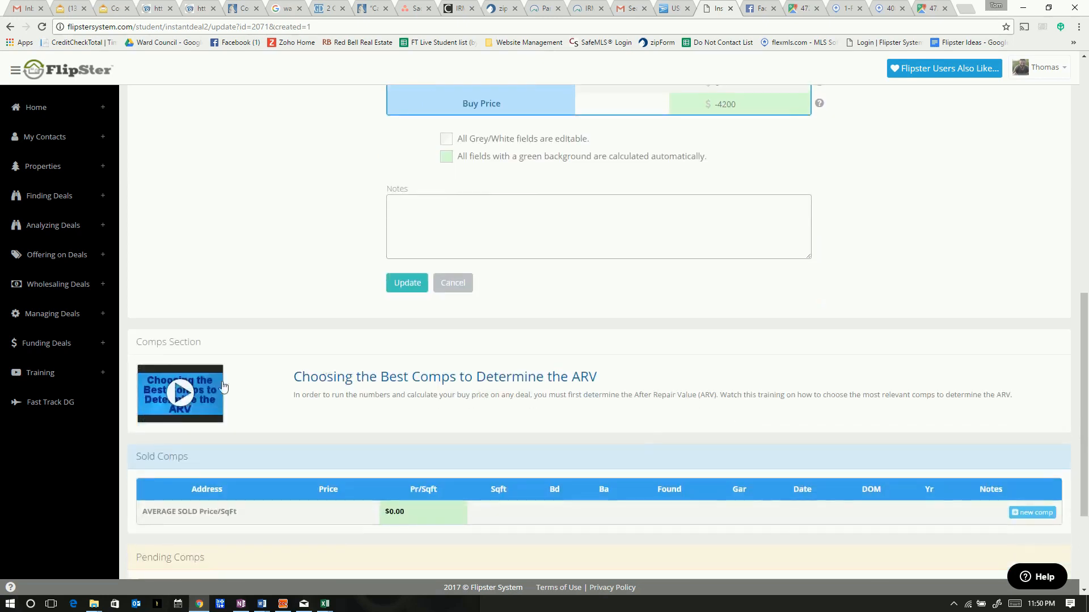
pyautogui.scroll(-1, 425, 428)
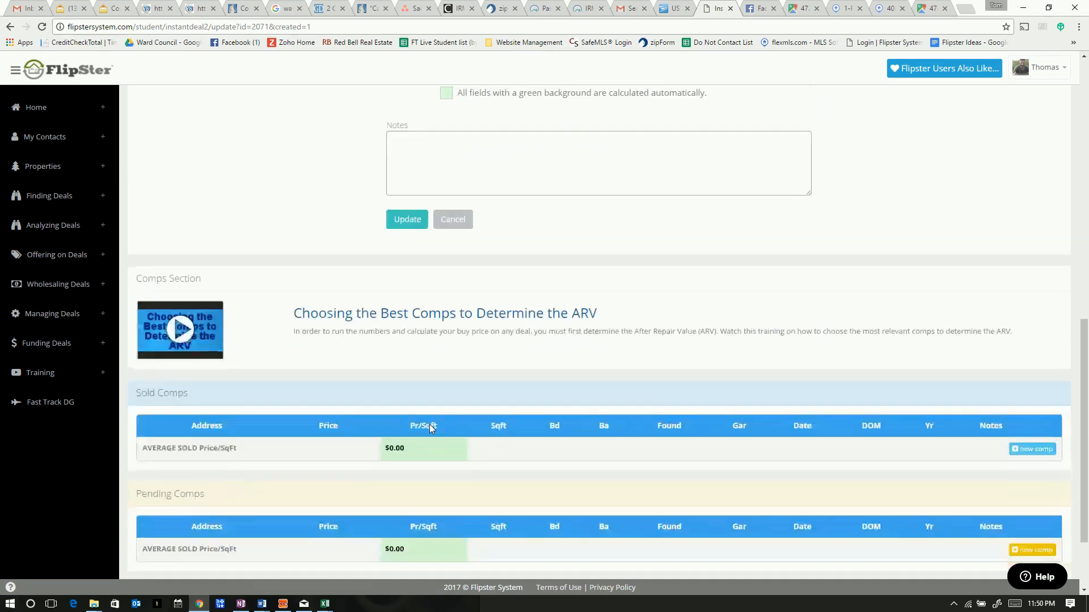
pyautogui.scroll(-2, 429, 428)
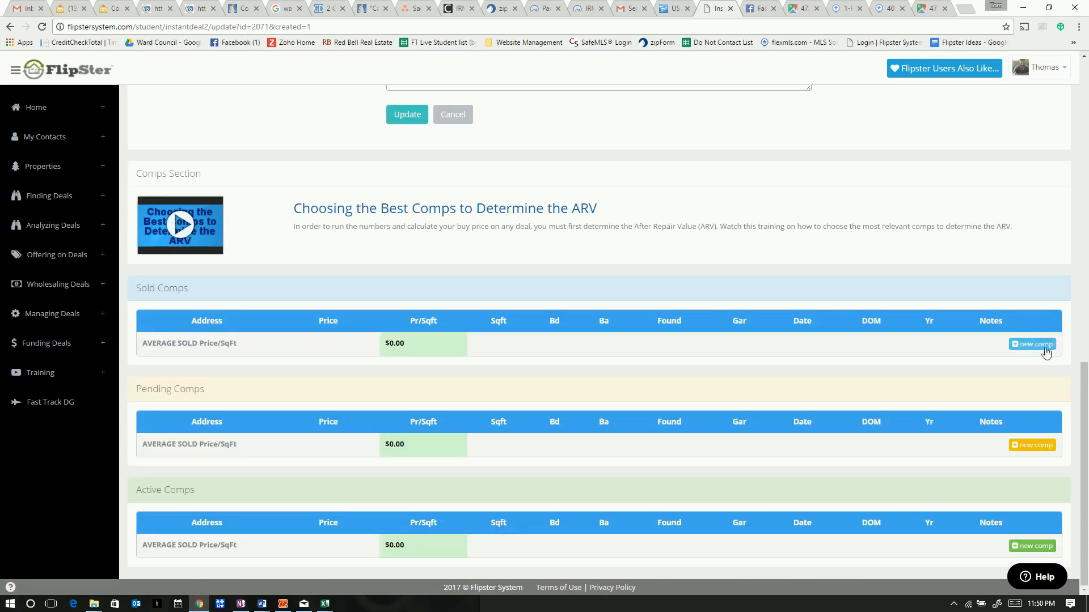
pyautogui.click(1018, 353)
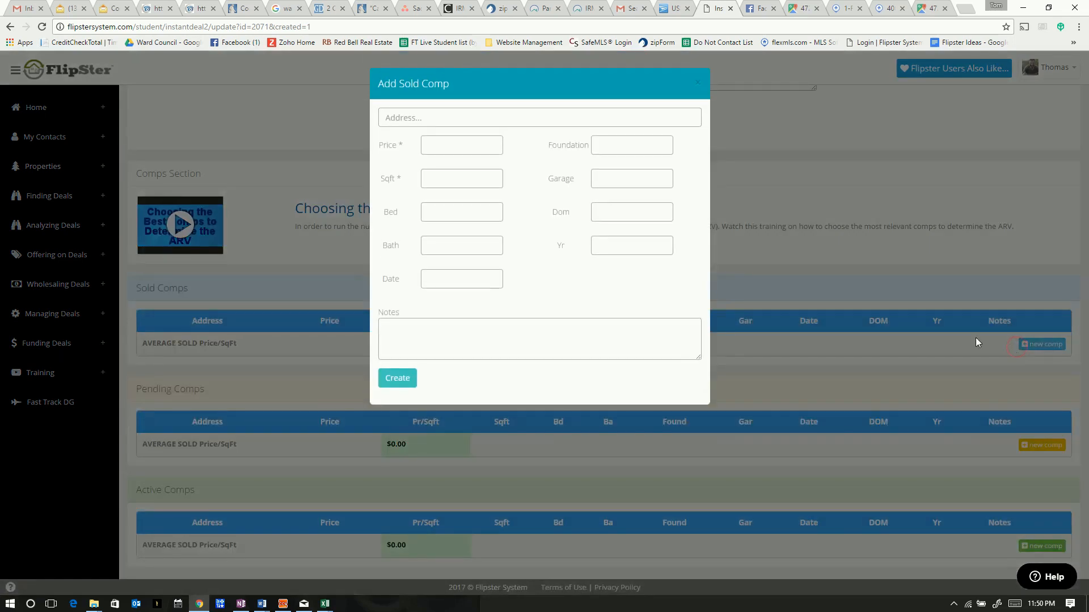
pyautogui.click(887, 9)
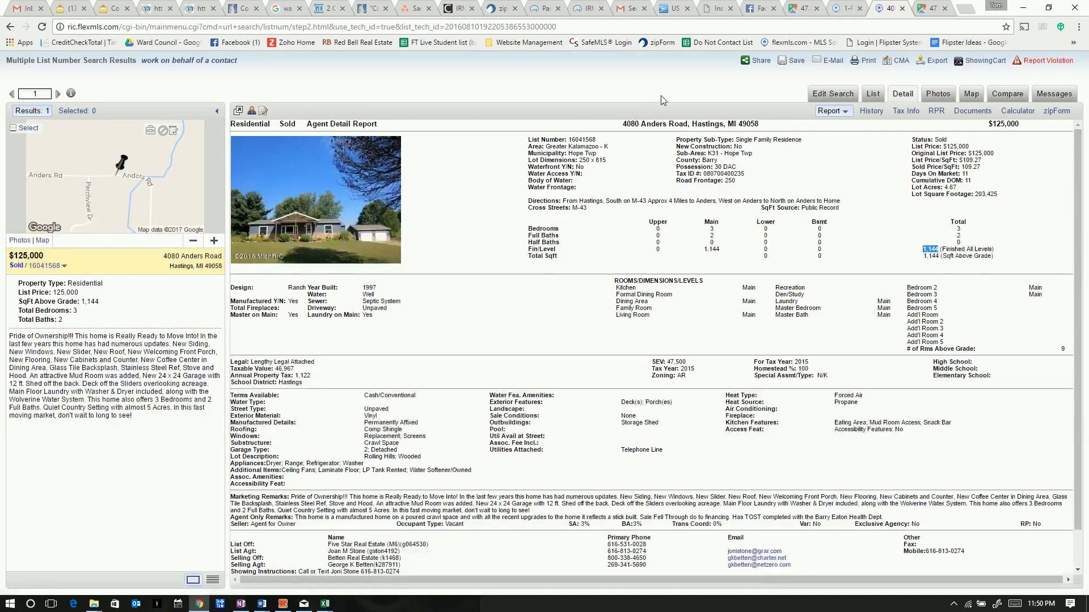
pyautogui.moveTo(621, 127); pyautogui.dragTo(762, 125)
pyautogui.hotkey('ctrl', 'c')
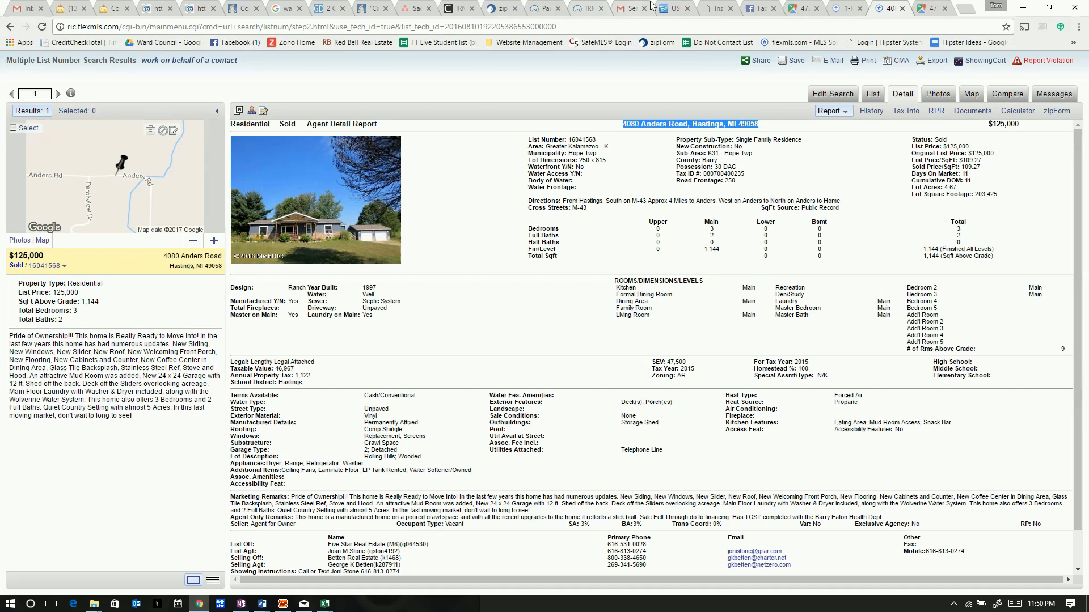
pyautogui.click(715, 11)
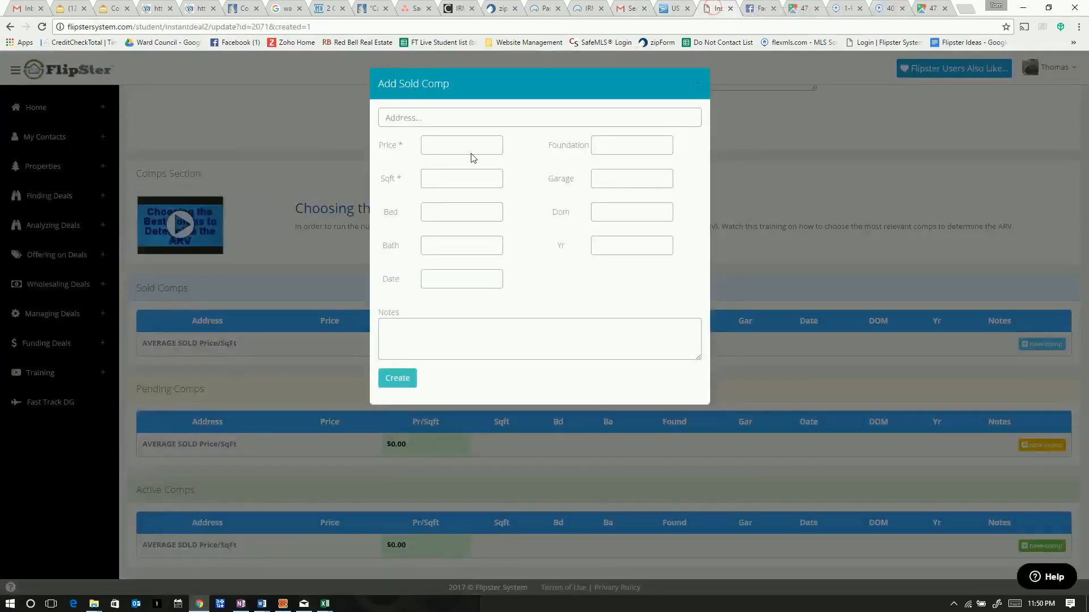
pyautogui.hotkey('ctrl', 'v')
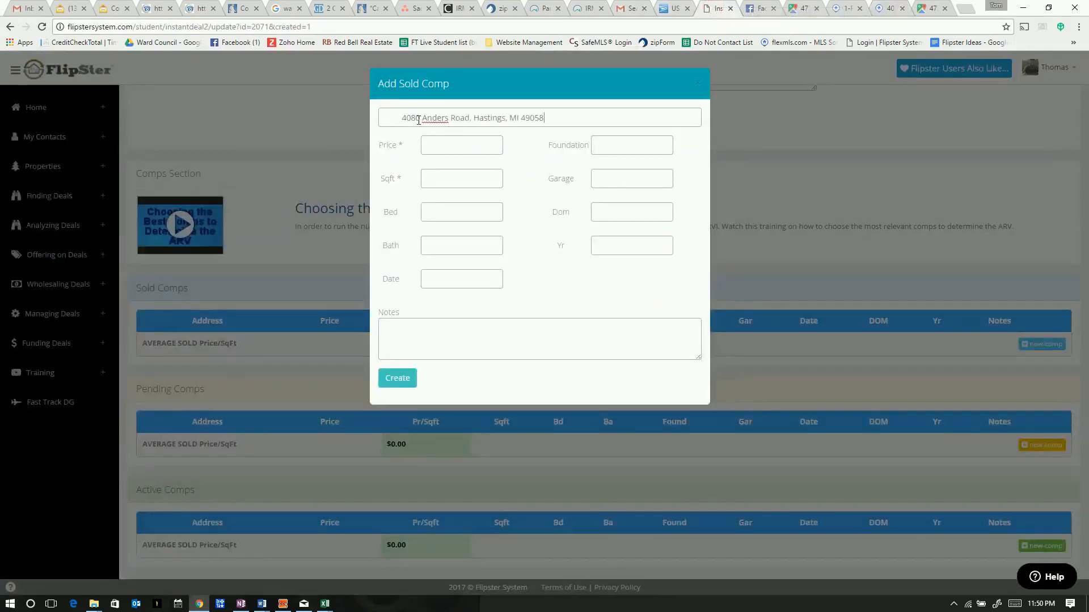
pyautogui.press('BackSpace')
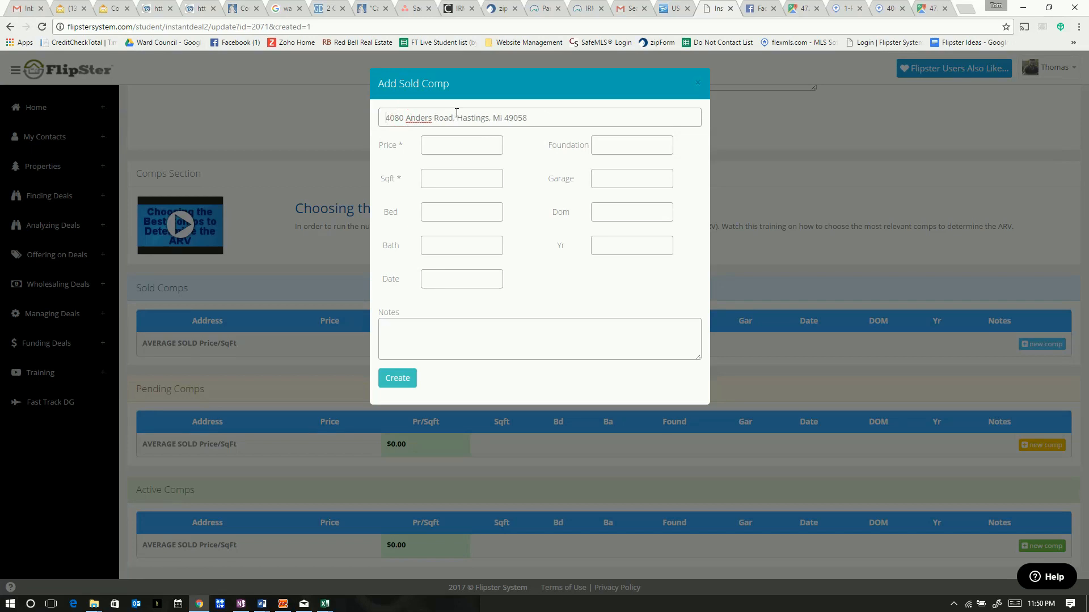
pyautogui.click(450, 148)
pyautogui.click(889, 9)
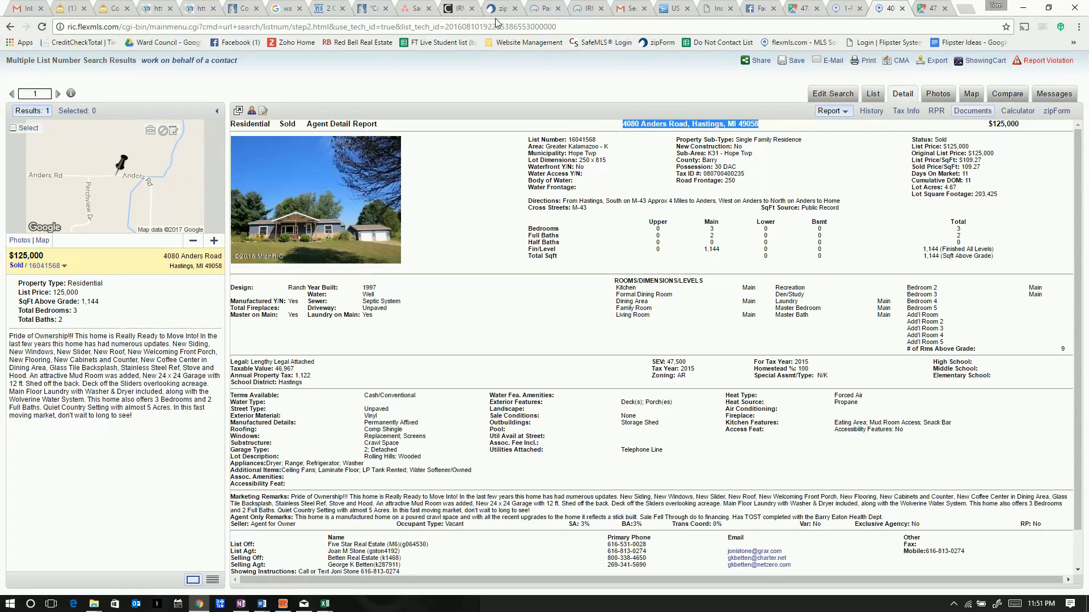
# Close the lead-based paint disclosure PDF and return to the FlipSter comp form
pyautogui.click(583, 9)
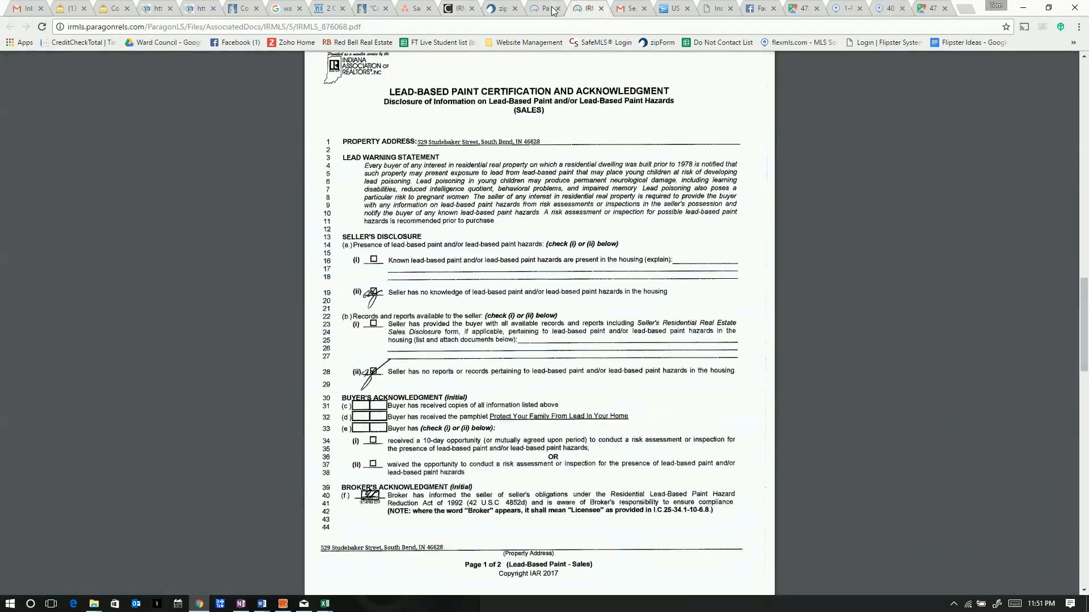
pyautogui.click(600, 9)
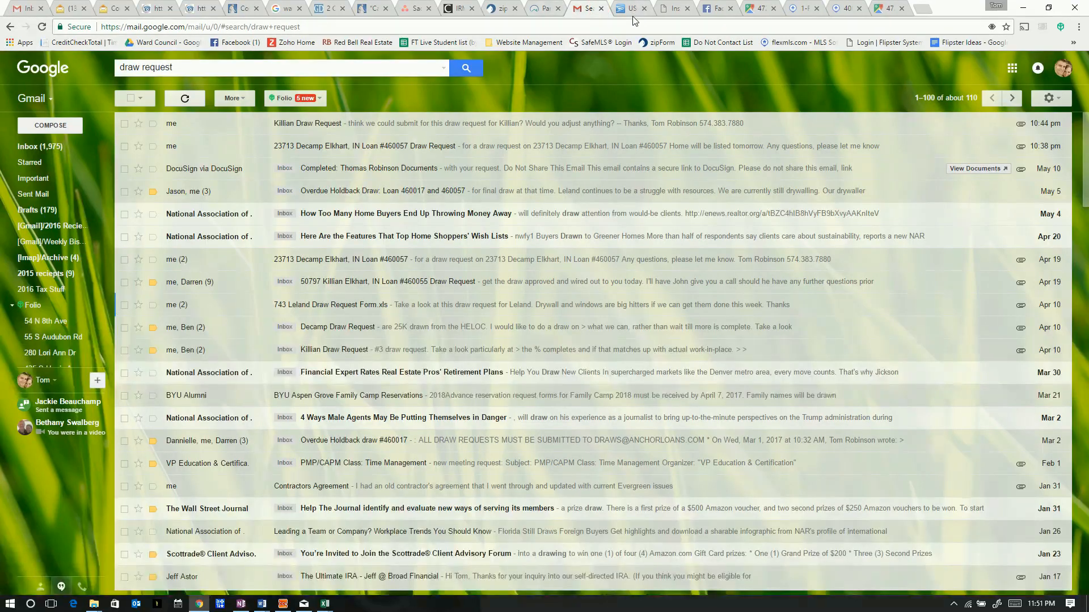
pyautogui.click(672, 8)
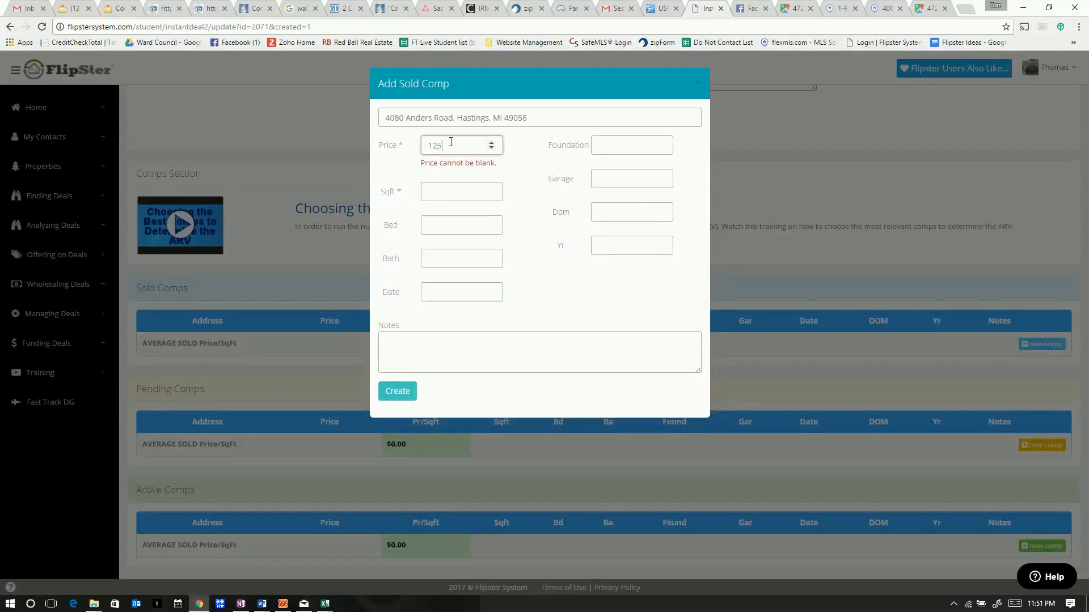
# Enter the comp's price 125000 and square footage 1144 read from flexmls
pyautogui.click(450, 185)
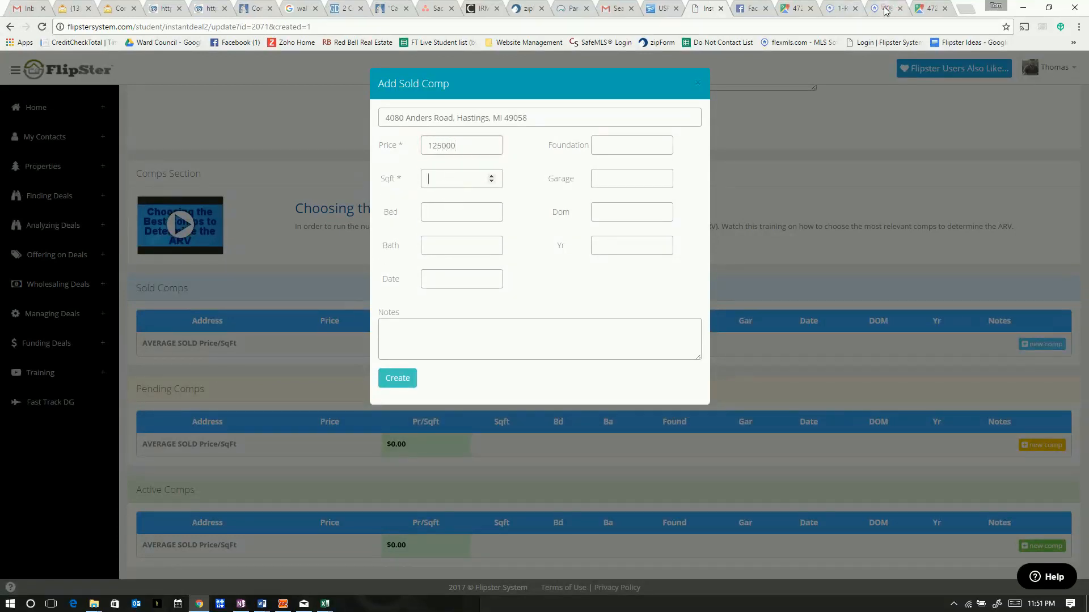
pyautogui.click(886, 8)
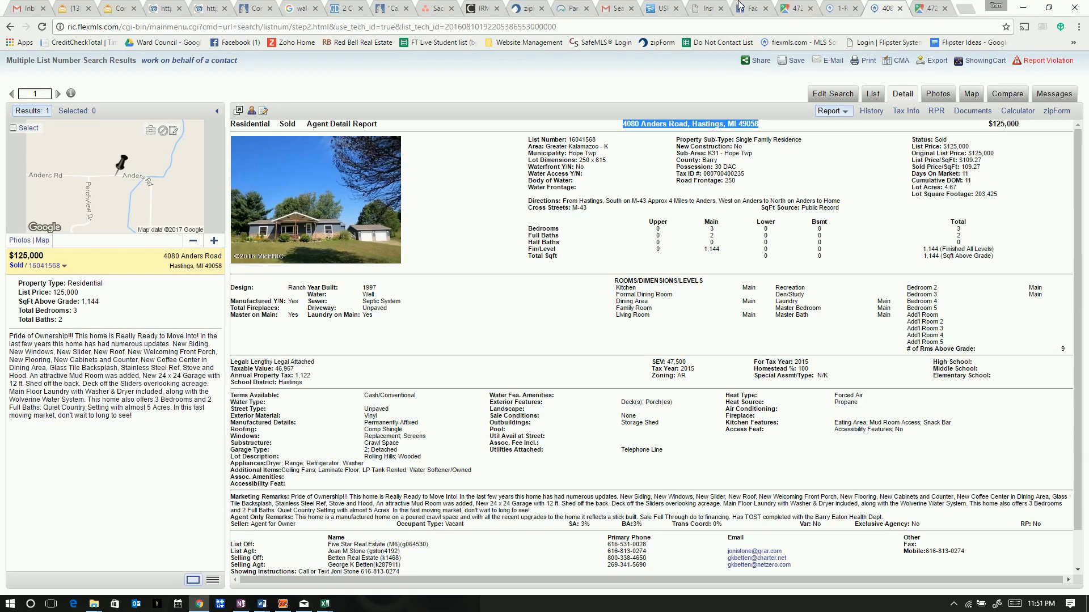
pyautogui.click(703, 11)
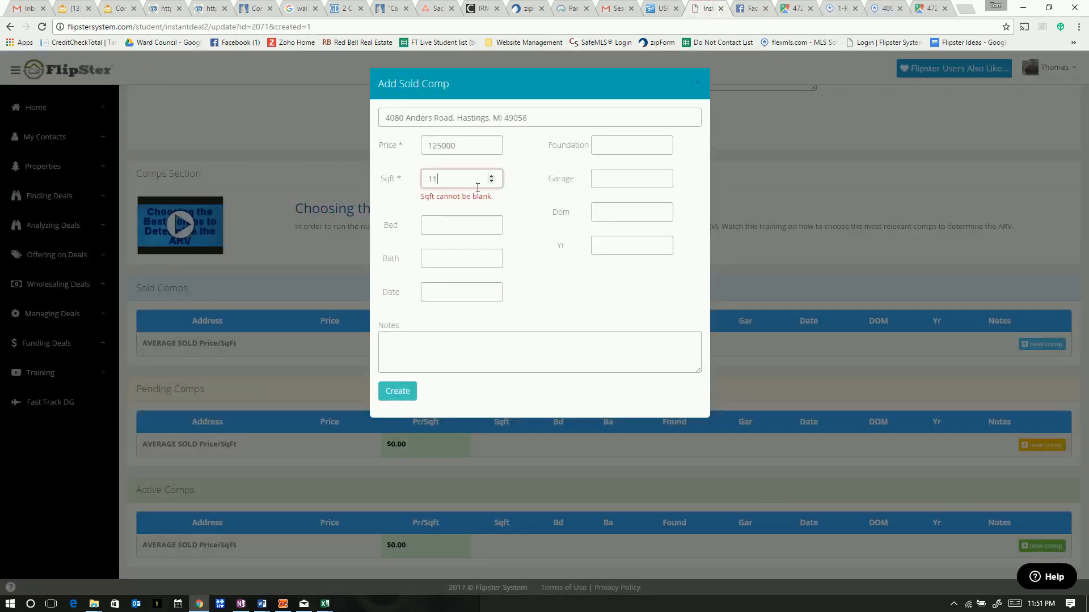
pyautogui.click(612, 139)
pyautogui.click(435, 211)
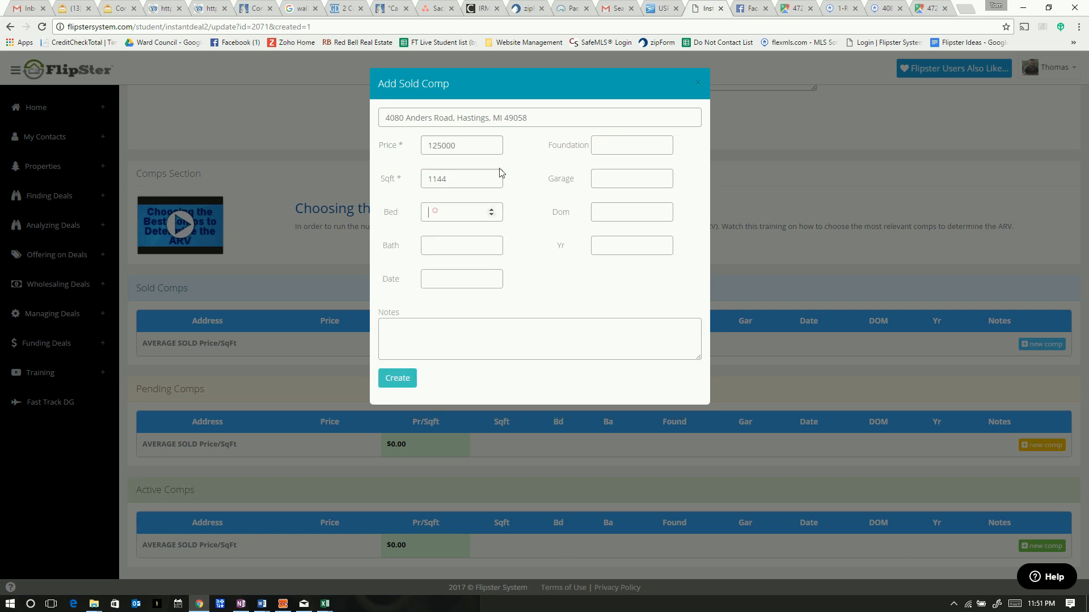
# Read the listing's bed and bath counts (3 bedrooms, 2 full baths) on flexmls
pyautogui.click(879, 10)
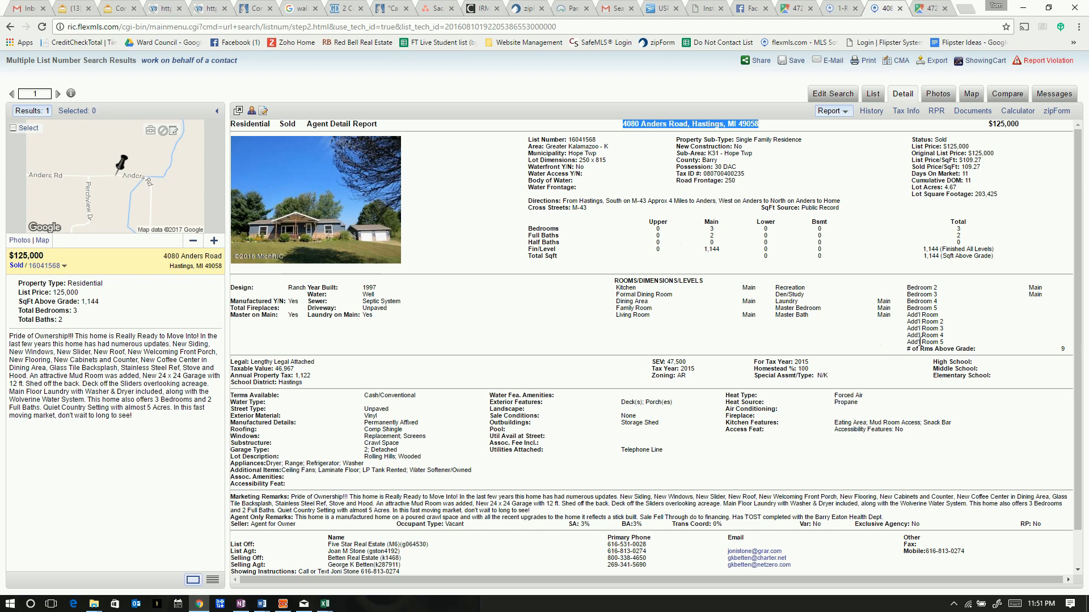
pyautogui.scroll(-2, 904, 363)
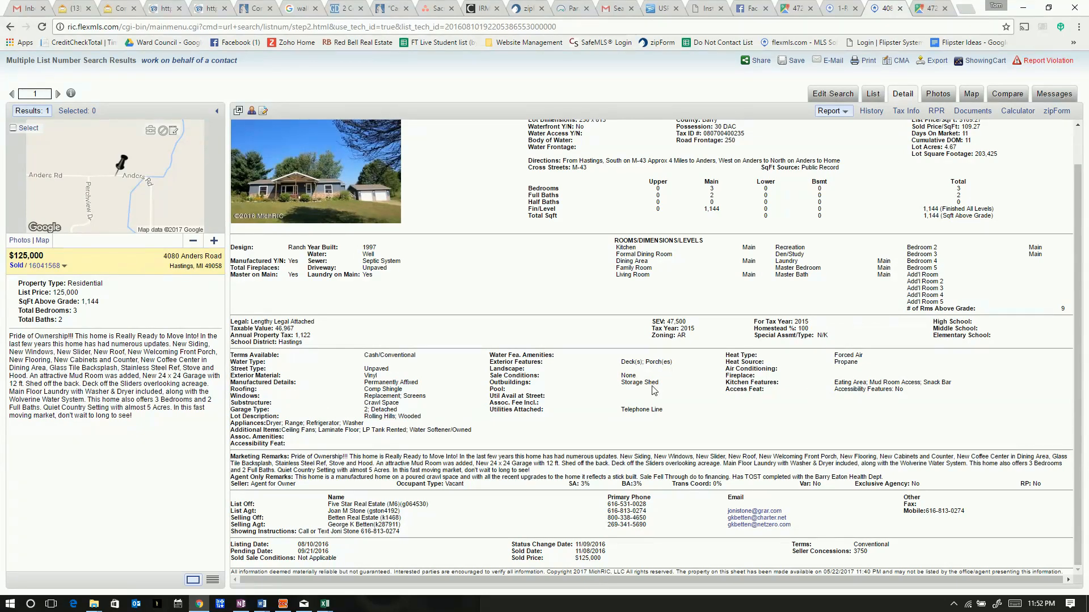
pyautogui.scroll(1, 513, 377)
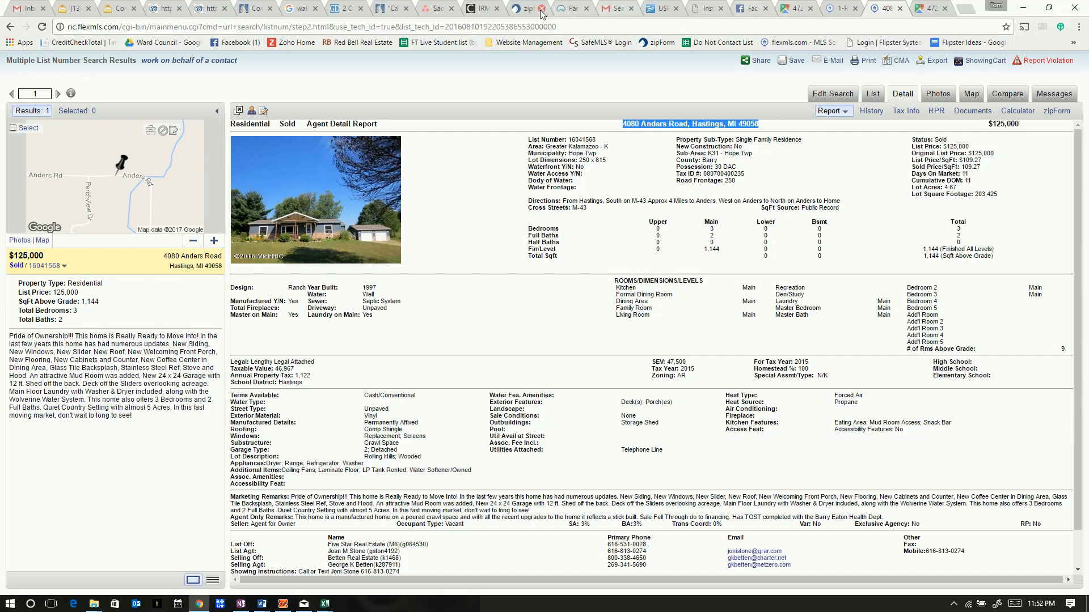
# Enter 3 beds and 2 baths for the sold comp
pyautogui.click(706, 9)
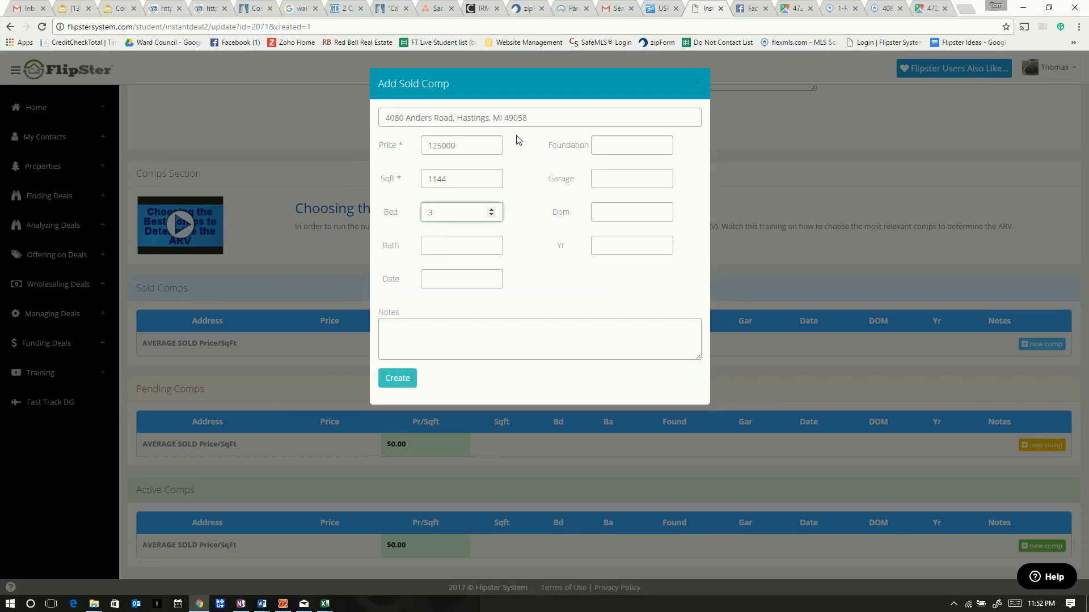
pyautogui.click(428, 246)
pyautogui.write('2')
pyautogui.click(620, 145)
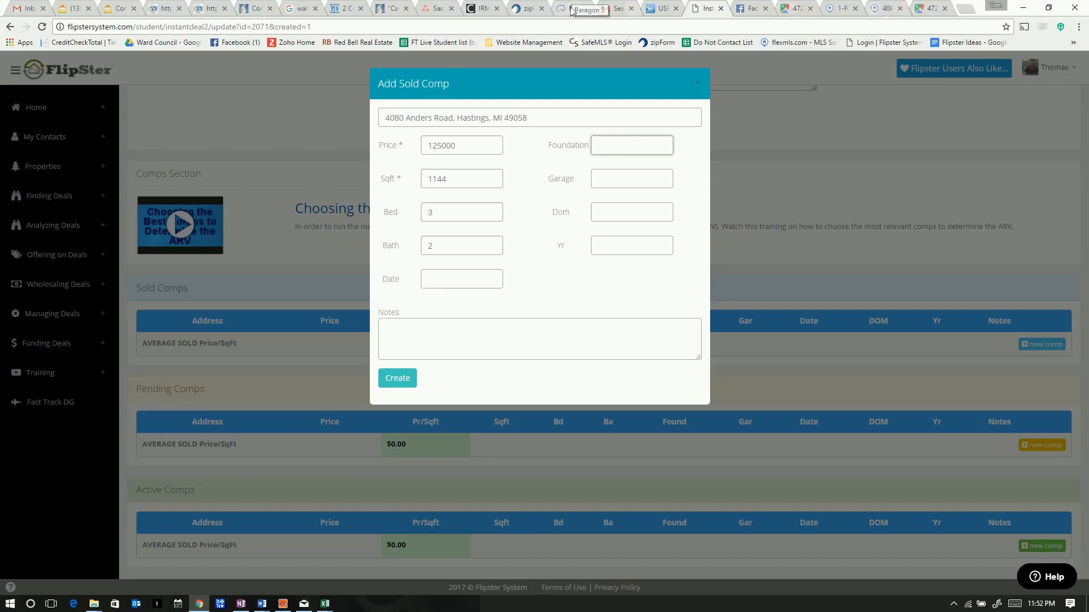
# Fill in Crawl foundation and 2 Det garage using the flexmls listing details
pyautogui.click(878, 11)
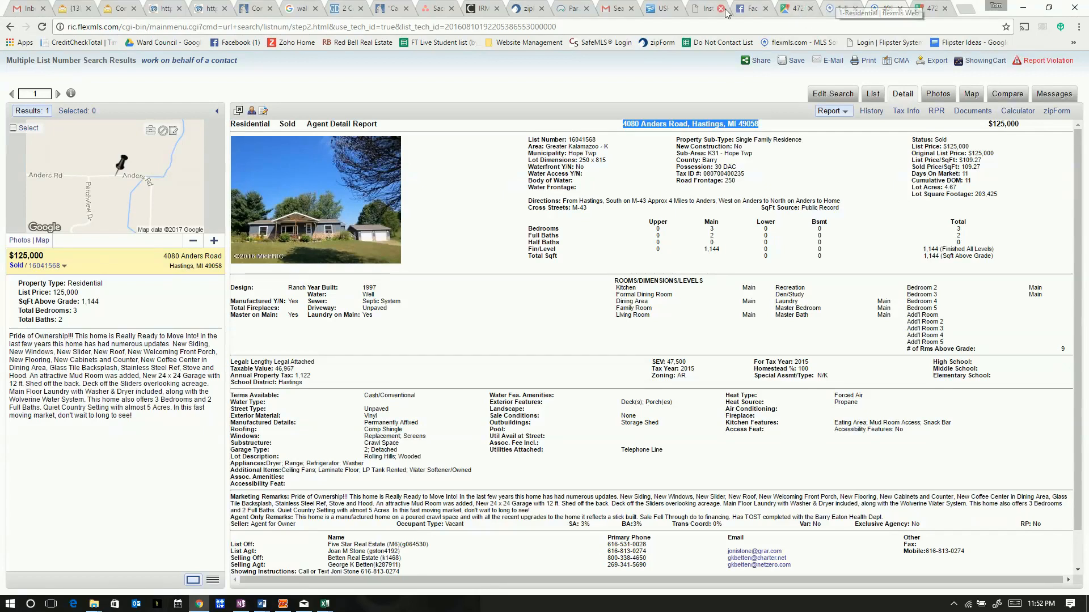
pyautogui.click(701, 9)
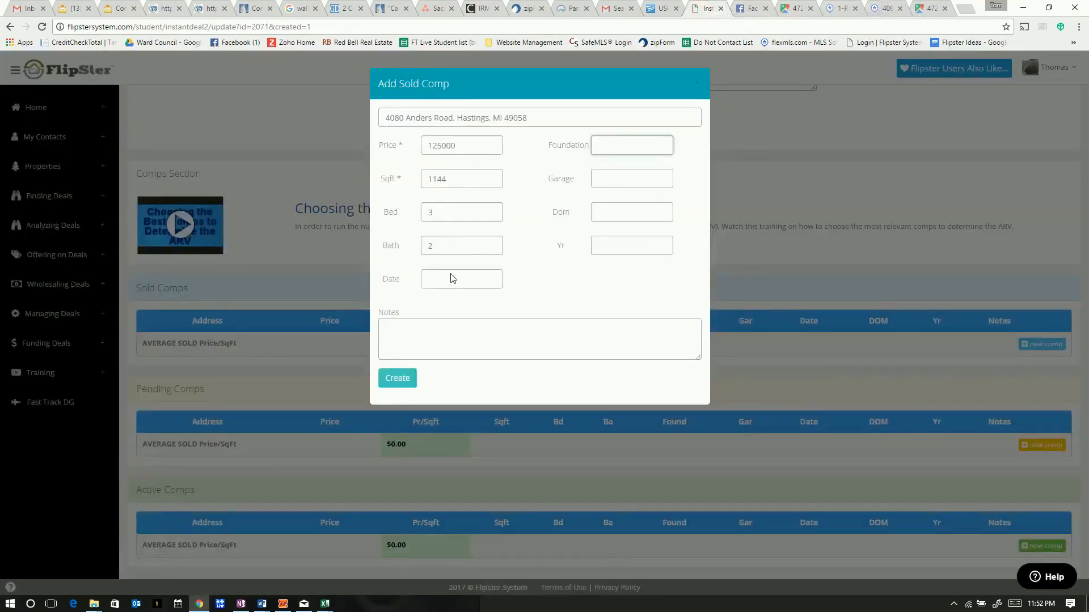
pyautogui.click(606, 181)
pyautogui.write('2 Det')
pyautogui.click(619, 145)
pyautogui.write('S')
pyautogui.press('BackSpace')
pyautogui.click(613, 211)
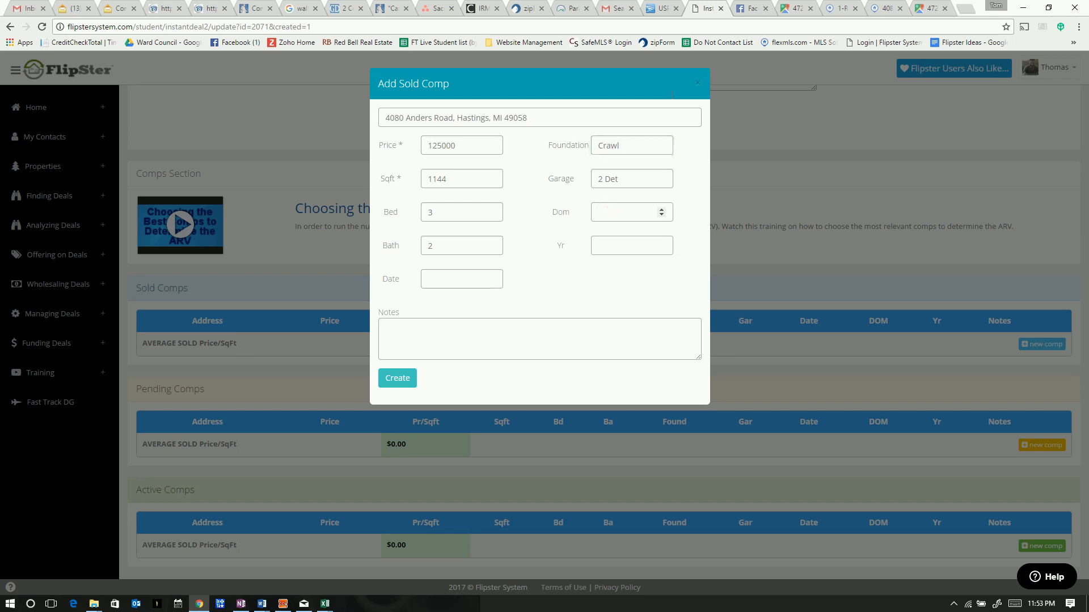
# Enter 11 days on market and copy the year built 1997 from flexmls
pyautogui.click(888, 16)
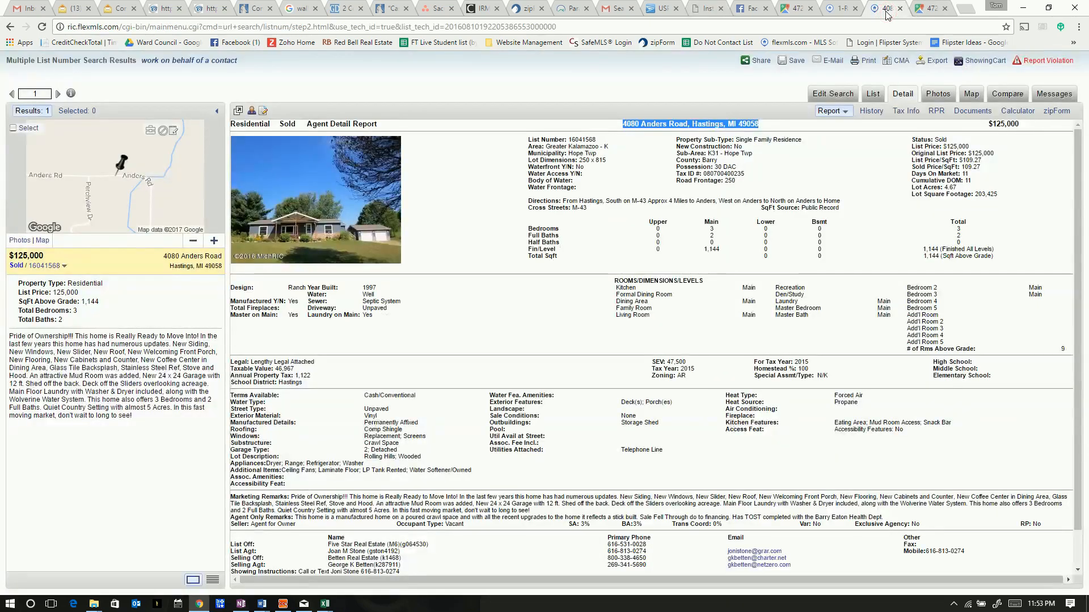
pyautogui.click(698, 8)
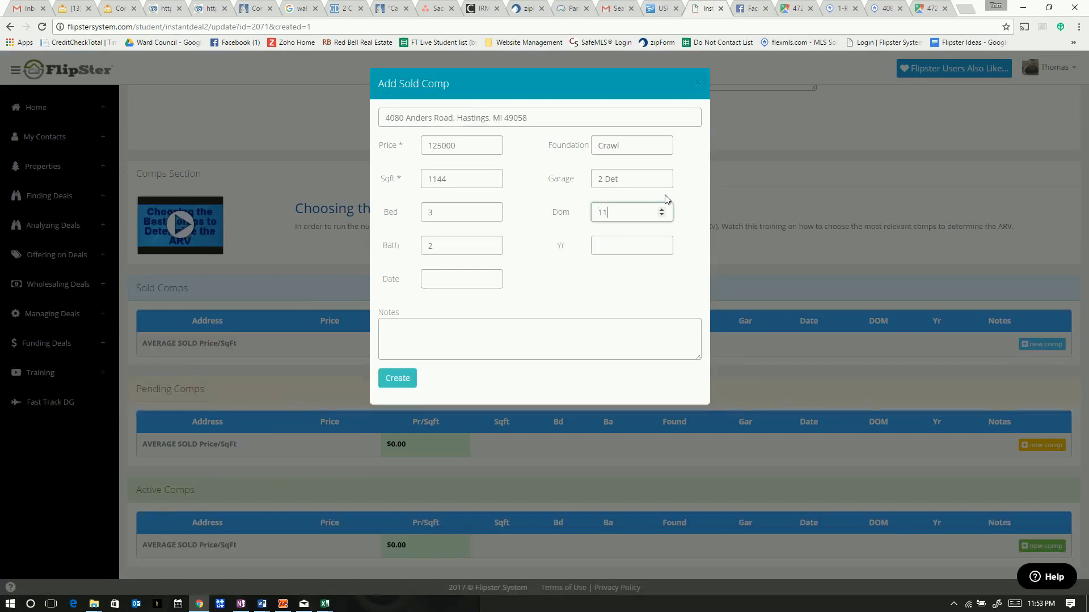
pyautogui.click(615, 245)
pyautogui.click(883, 9)
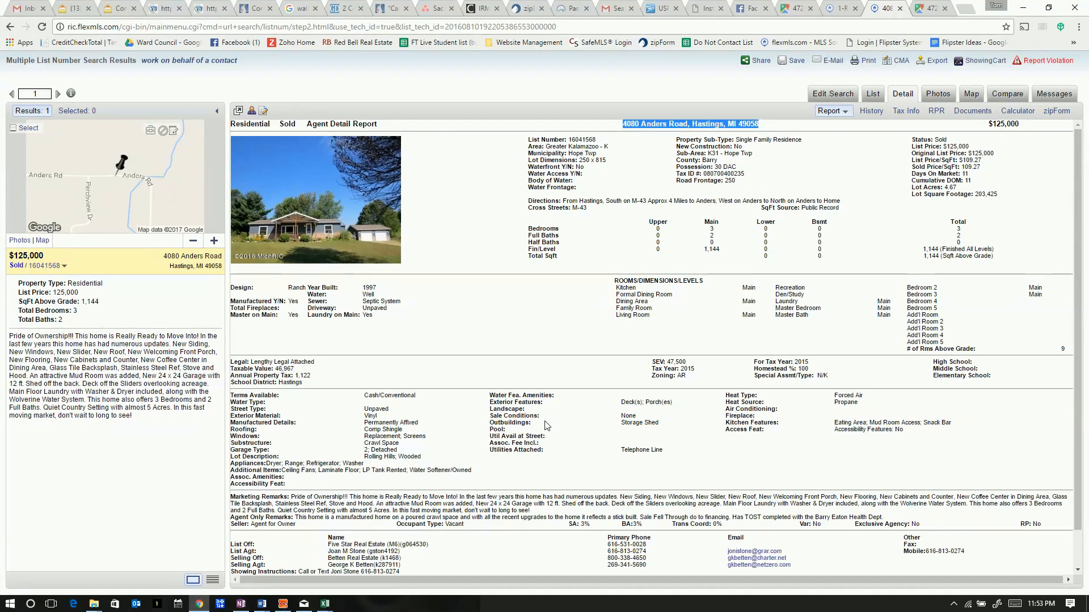
pyautogui.doubleClick(372, 287)
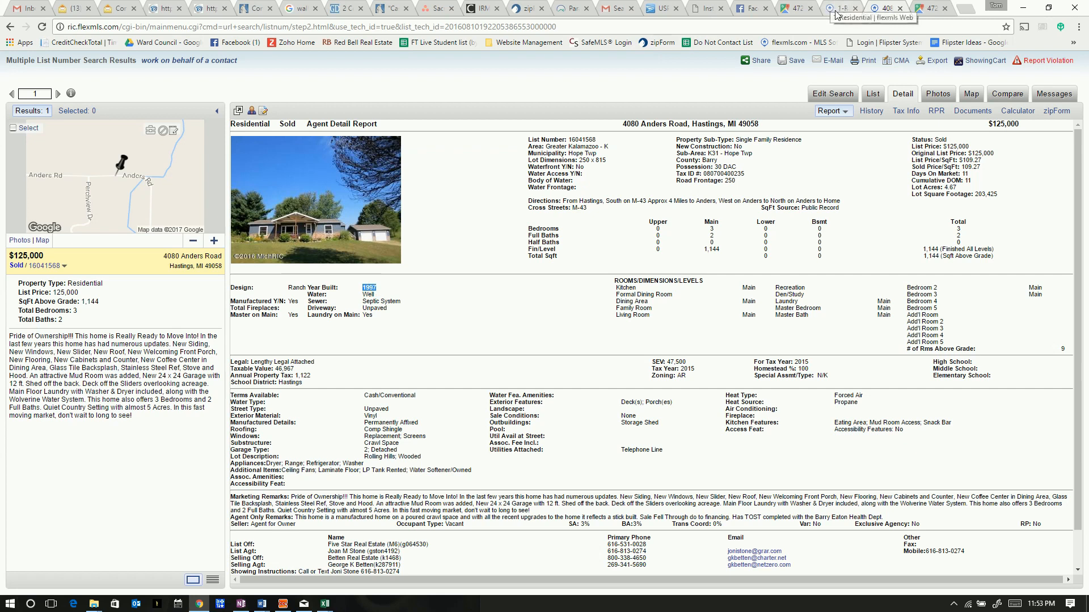
pyautogui.click(709, 9)
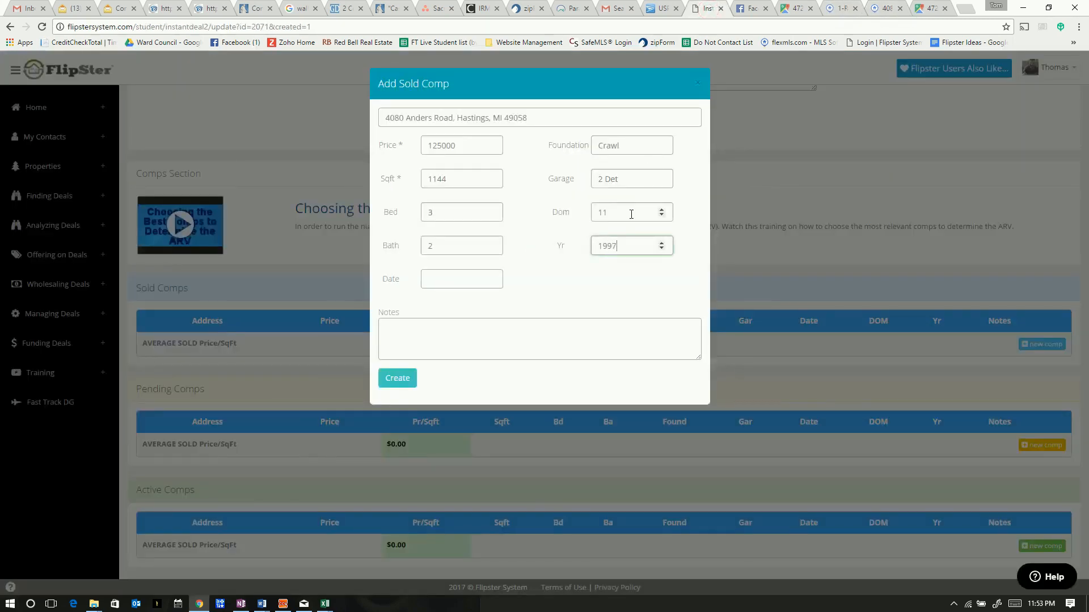
pyautogui.click(425, 328)
pyautogui.click(884, 8)
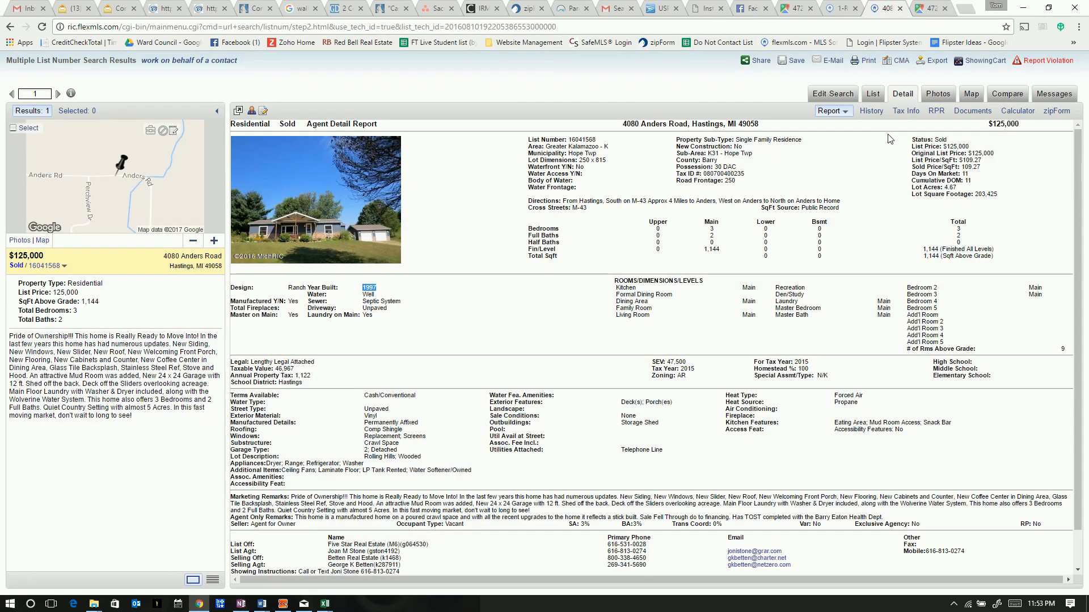
pyautogui.click(938, 94)
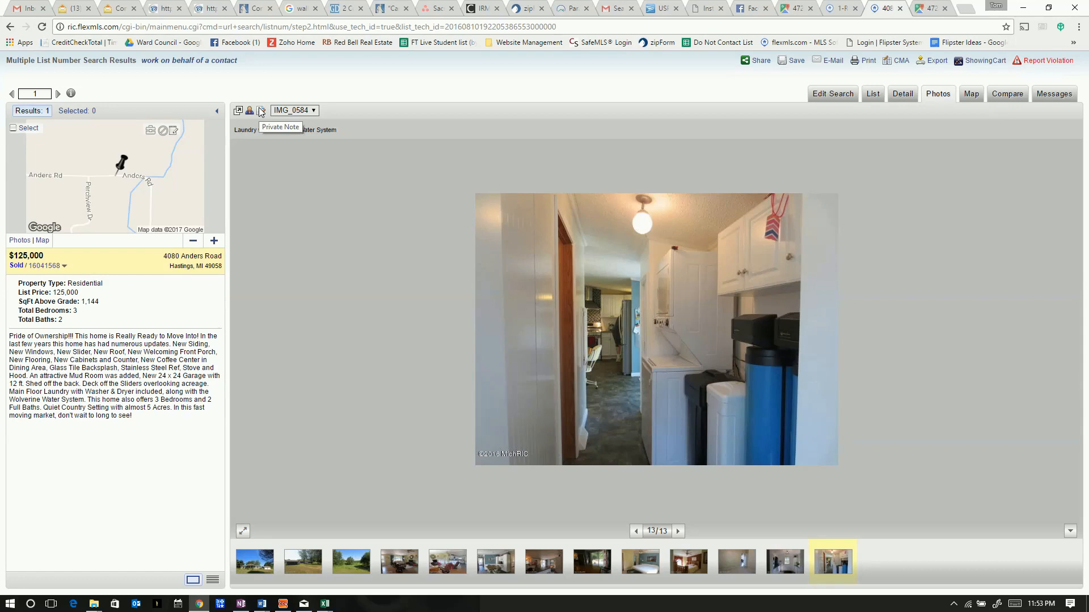
pyautogui.click(1000, 269)
pyautogui.click(905, 94)
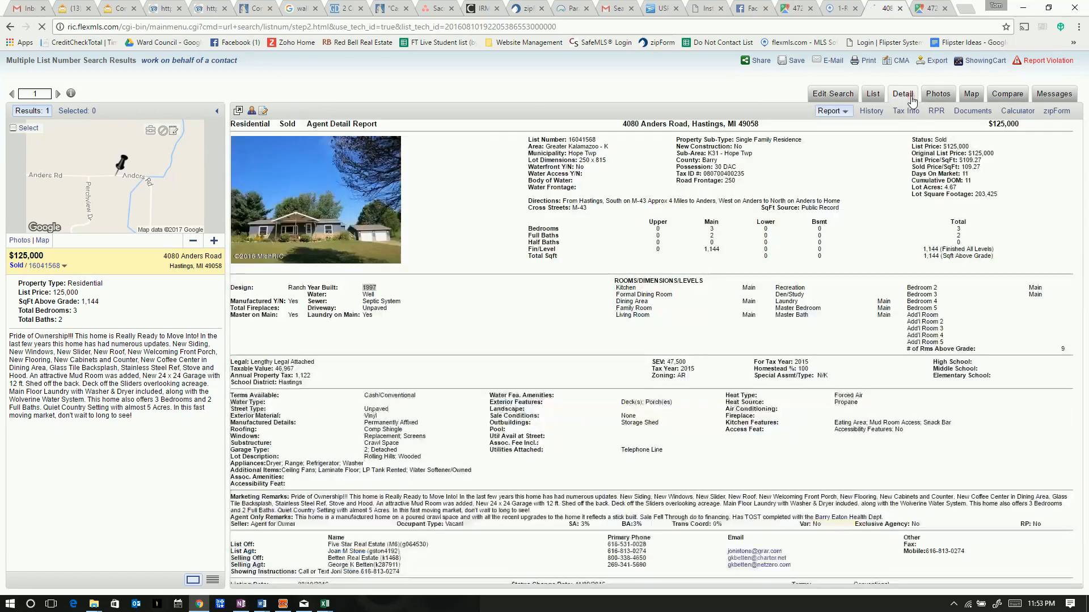
pyautogui.moveTo(759, 125); pyautogui.dragTo(624, 123)
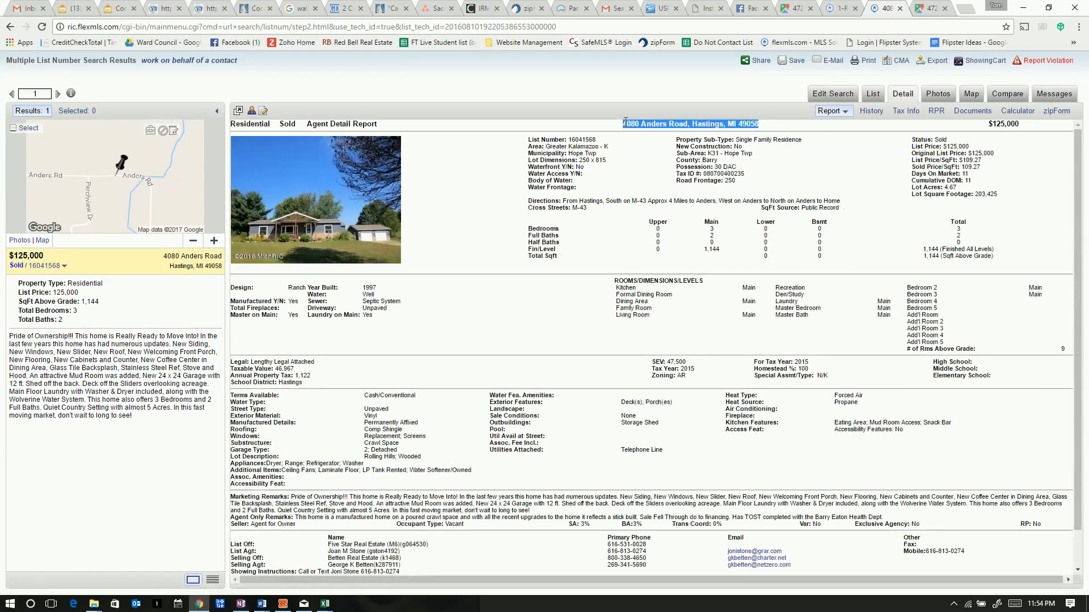
pyautogui.rightClick(643, 125)
pyautogui.click(669, 131)
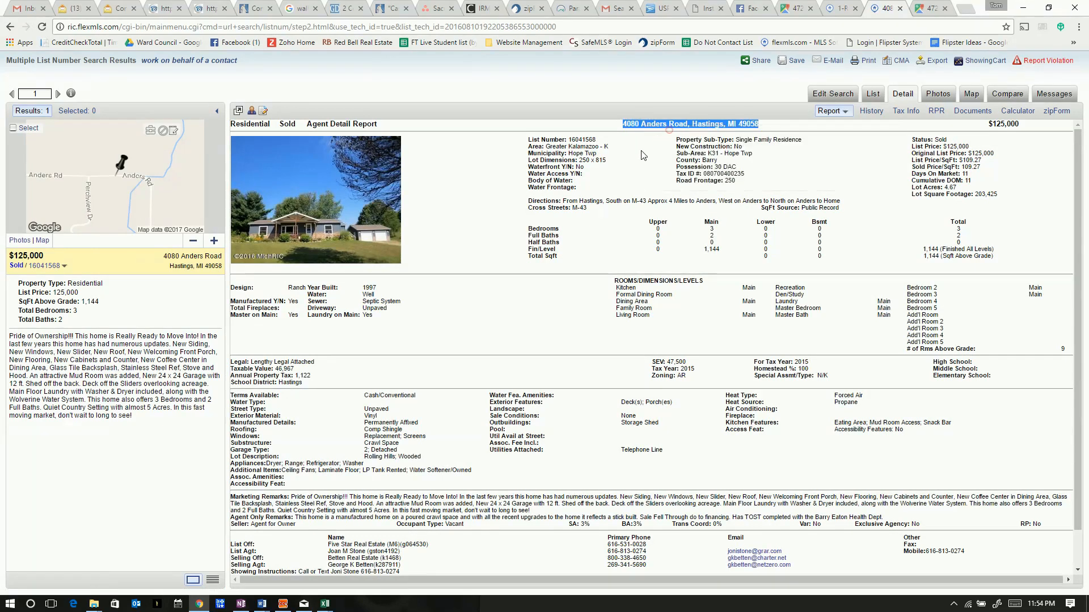
pyautogui.click(925, 9)
pyautogui.click(576, 25)
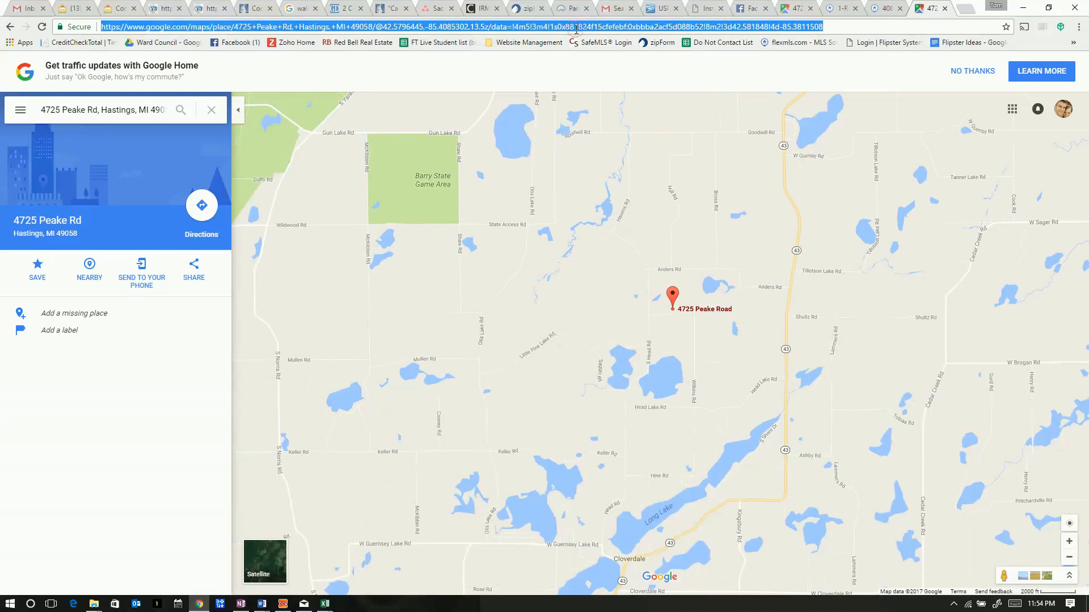
pyautogui.hotkey('ctrl', 'v')
pyautogui.press('Return')
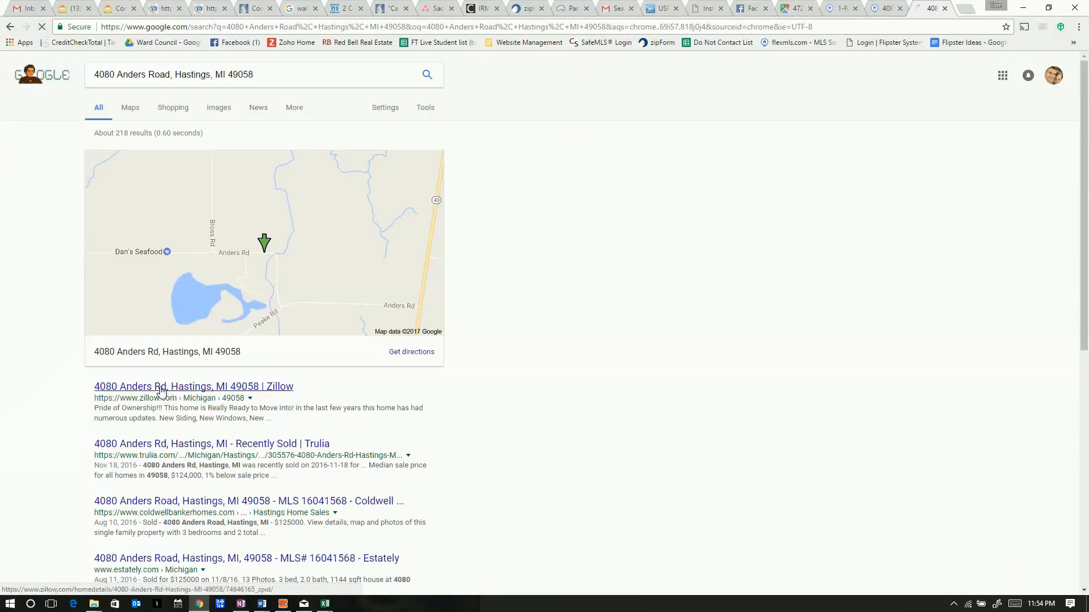
pyautogui.click(162, 388)
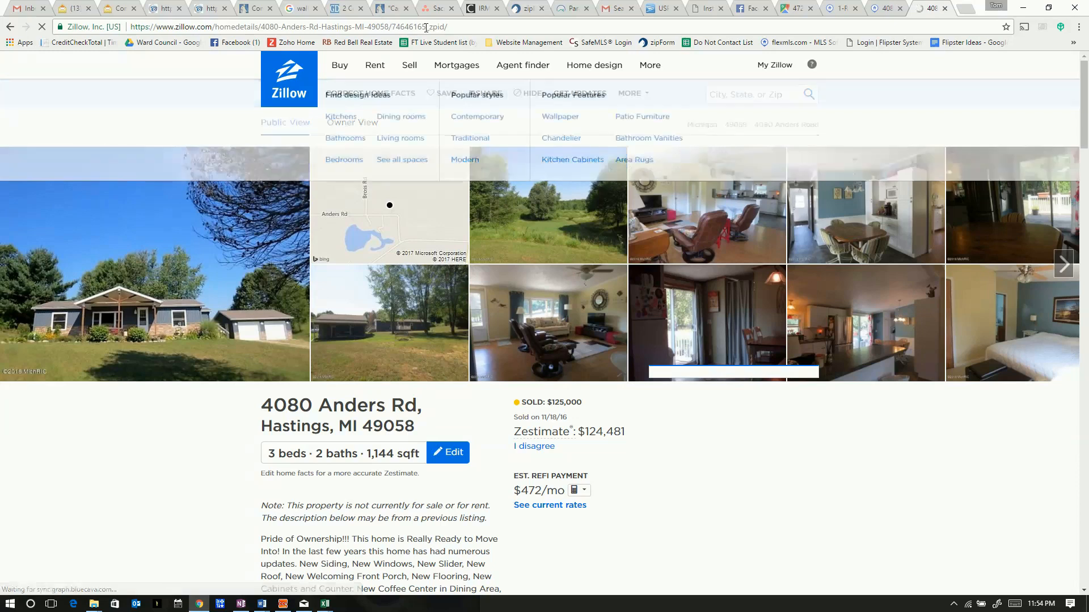
pyautogui.click(461, 28)
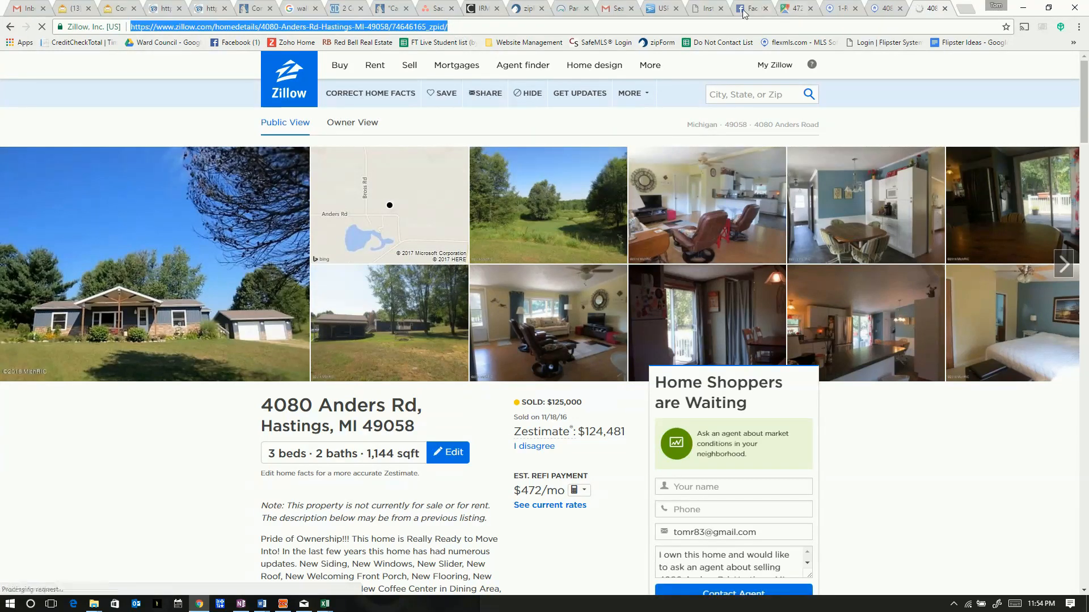
pyautogui.click(706, 8)
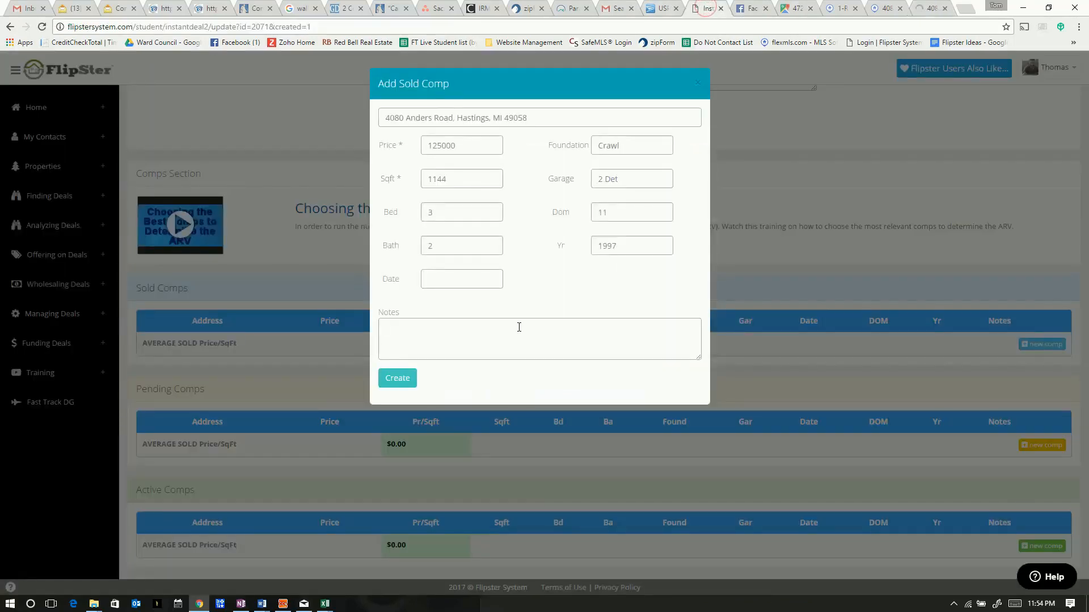
pyautogui.hotkey('ctrl', 'v')
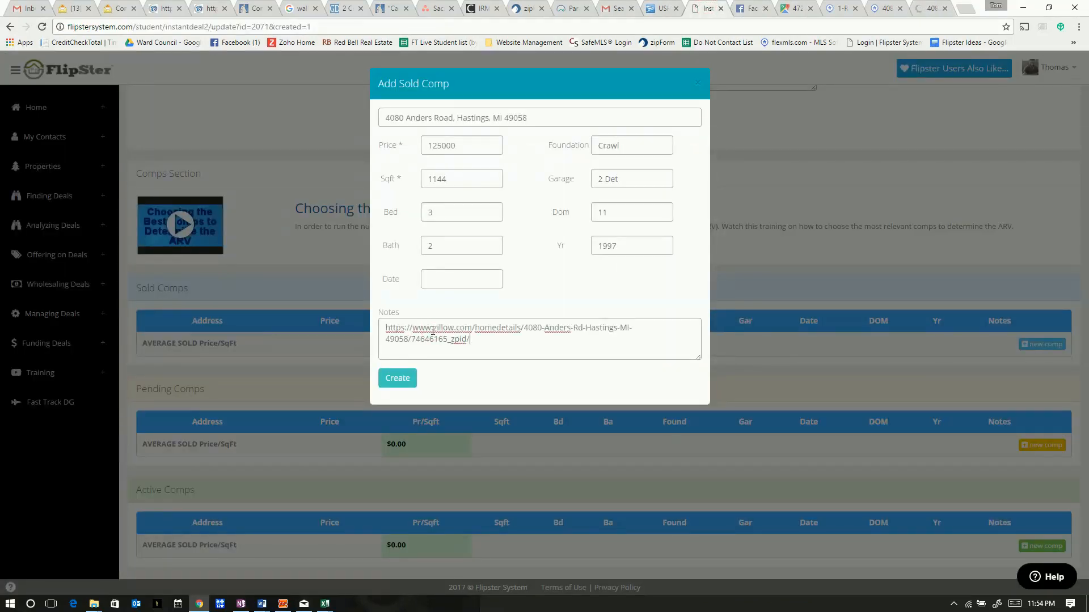
pyautogui.click(396, 378)
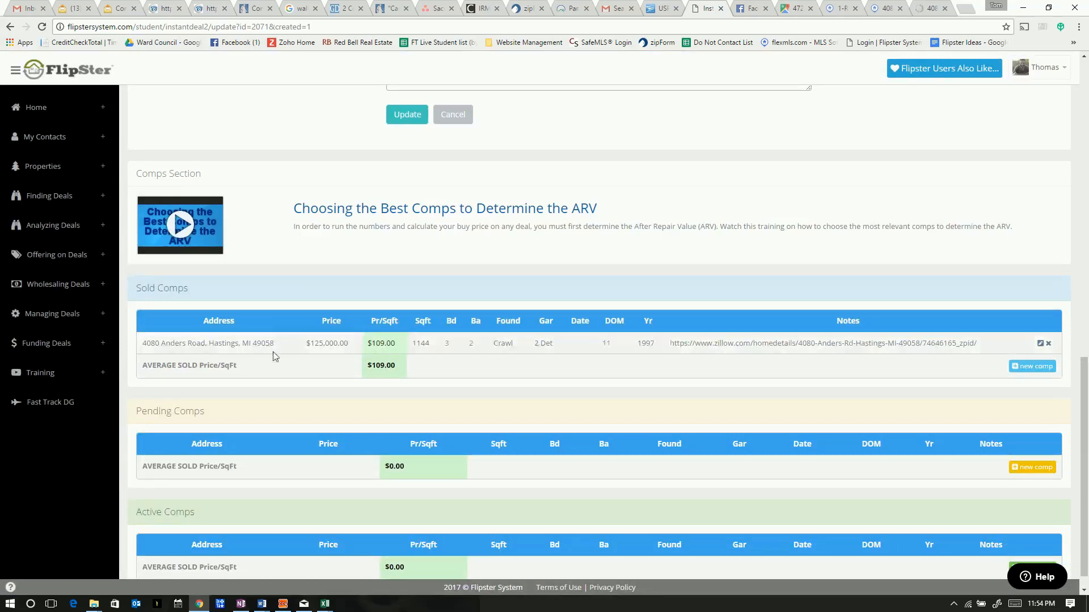
pyautogui.click(883, 9)
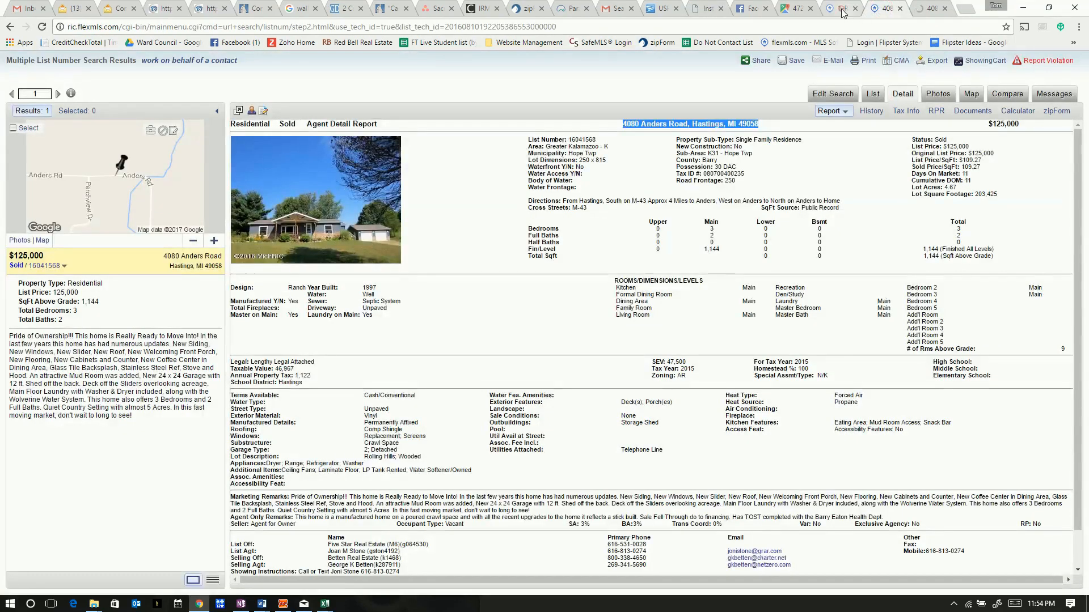
pyautogui.click(843, 9)
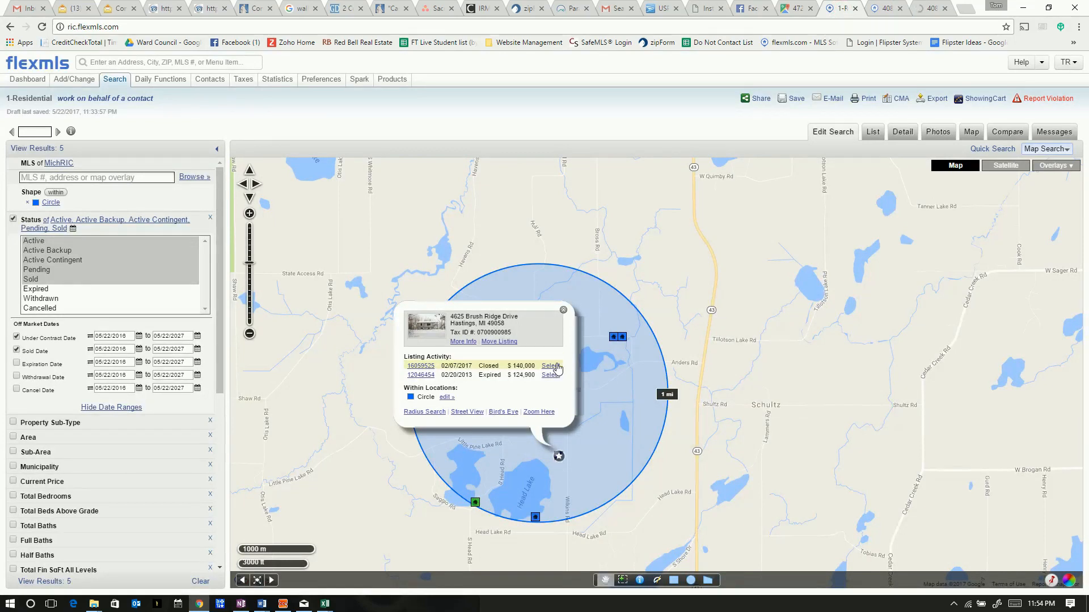
pyautogui.click(563, 310)
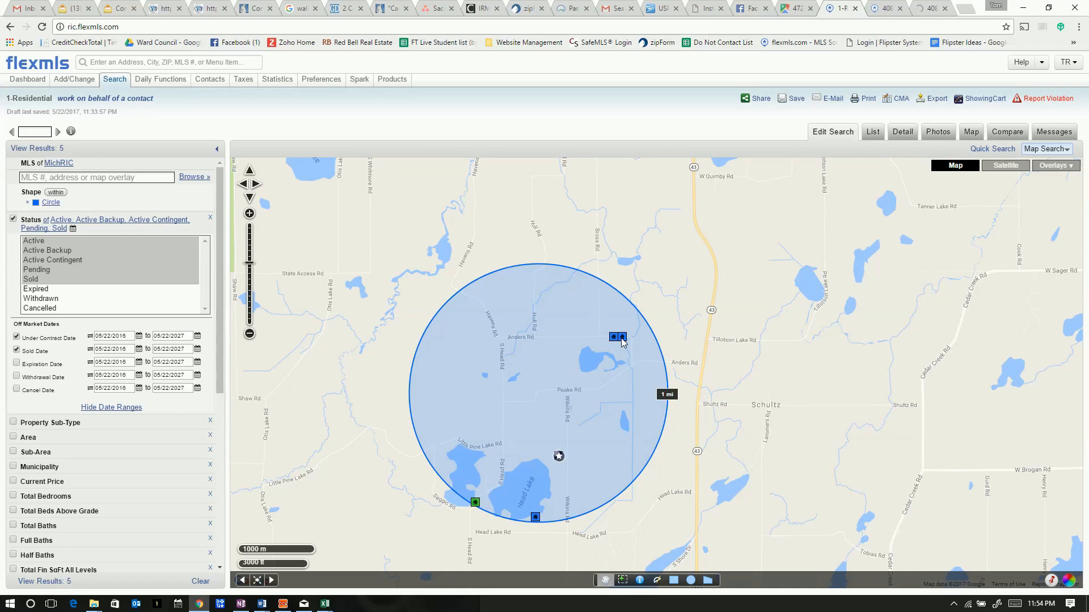
pyautogui.click(622, 337)
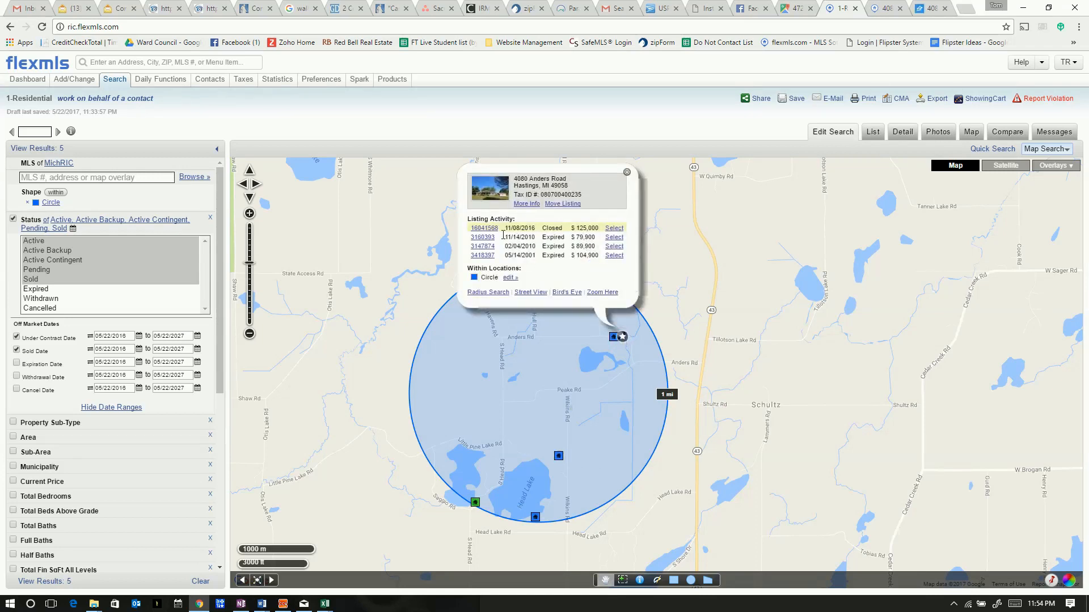
pyautogui.click(559, 457)
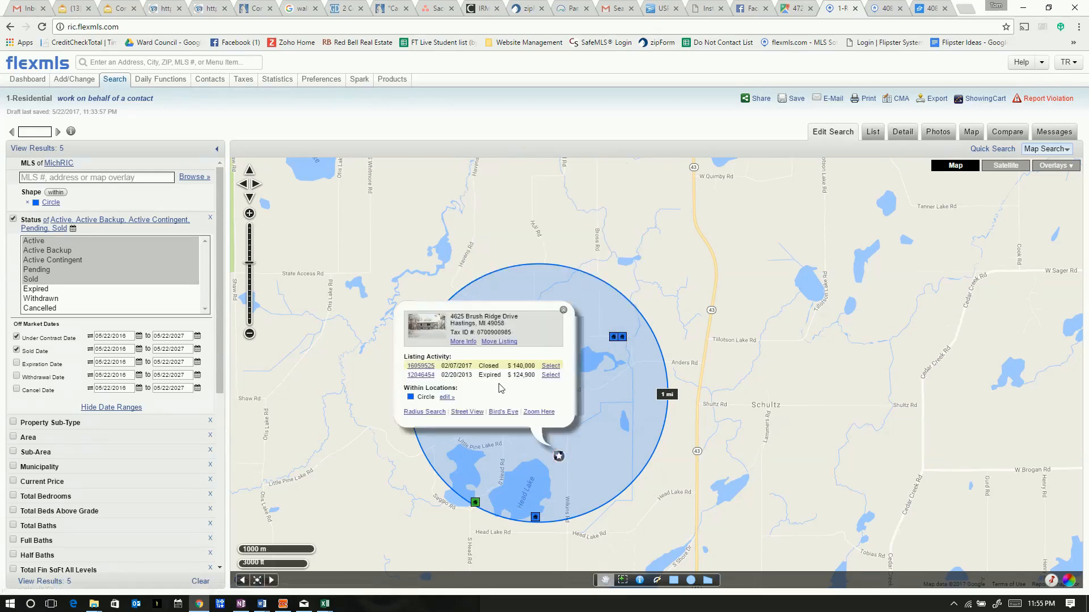
pyautogui.click(420, 370)
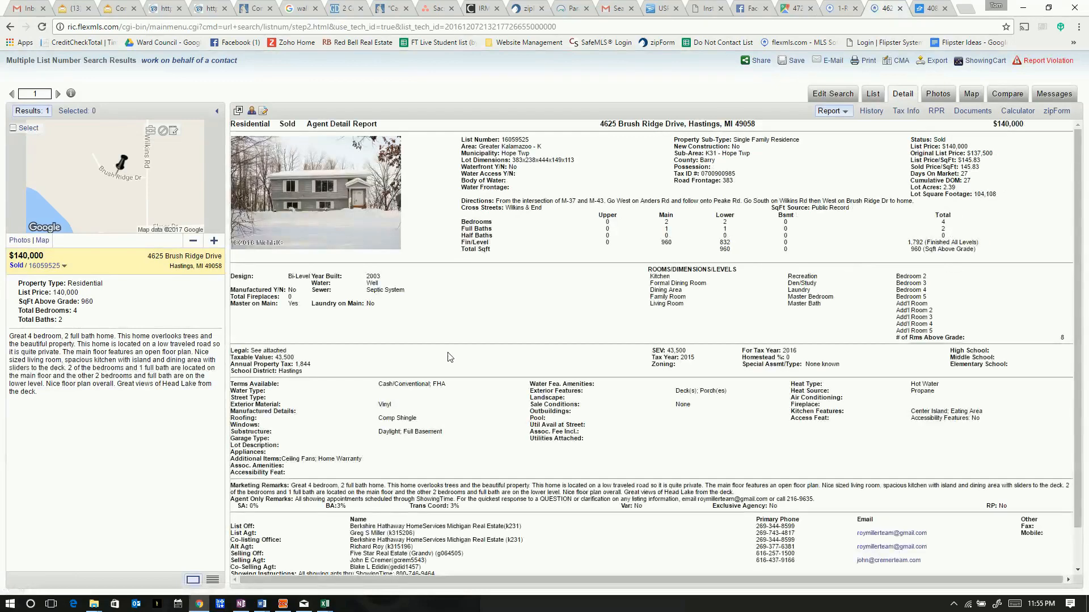
pyautogui.moveTo(596, 124); pyautogui.dragTo(754, 126)
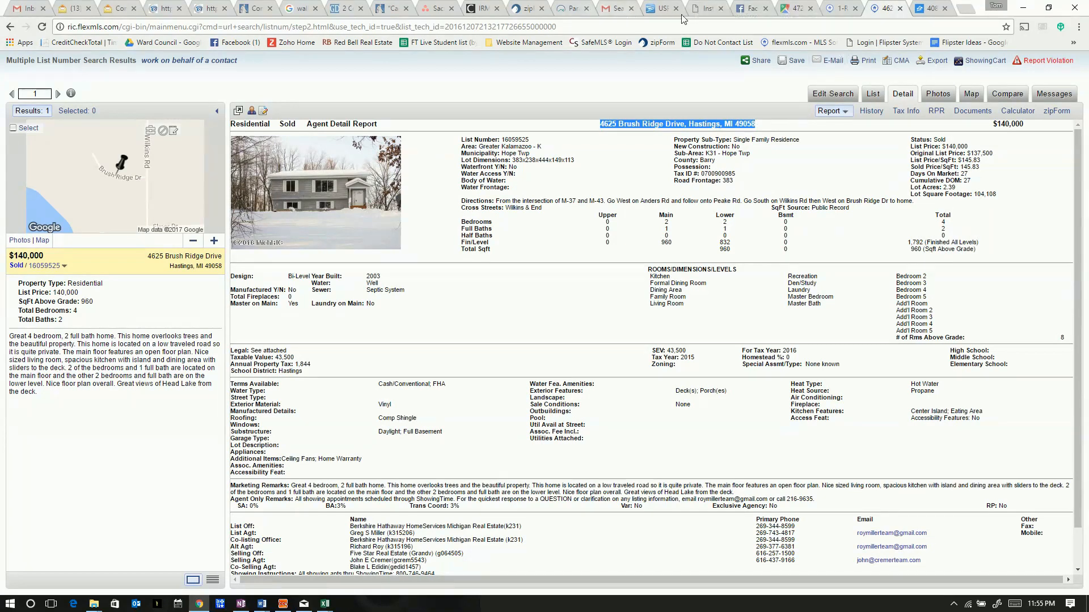
pyautogui.click(705, 9)
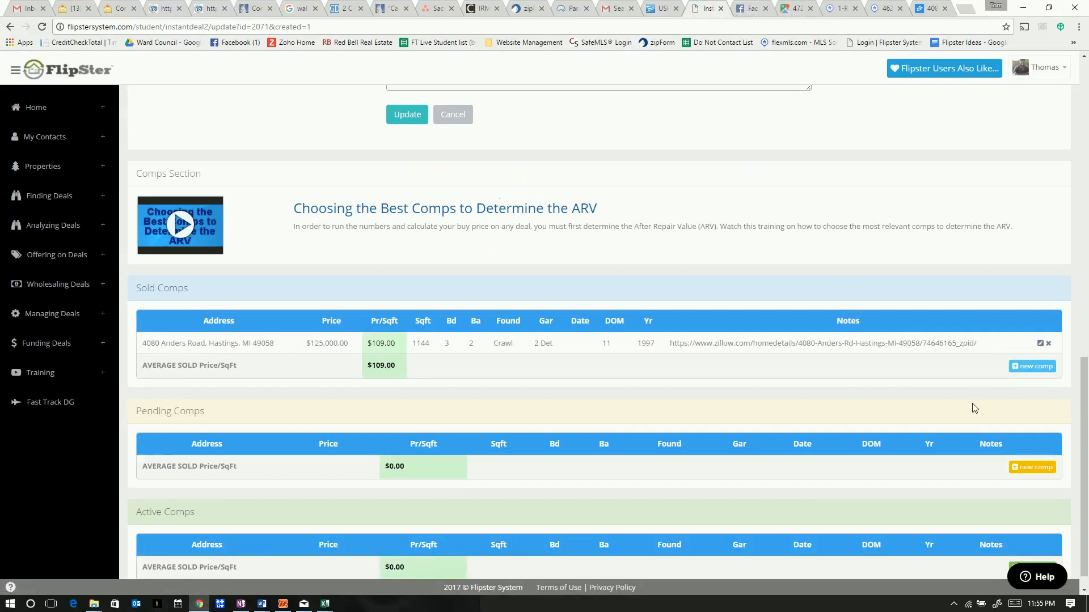
pyautogui.click(1023, 367)
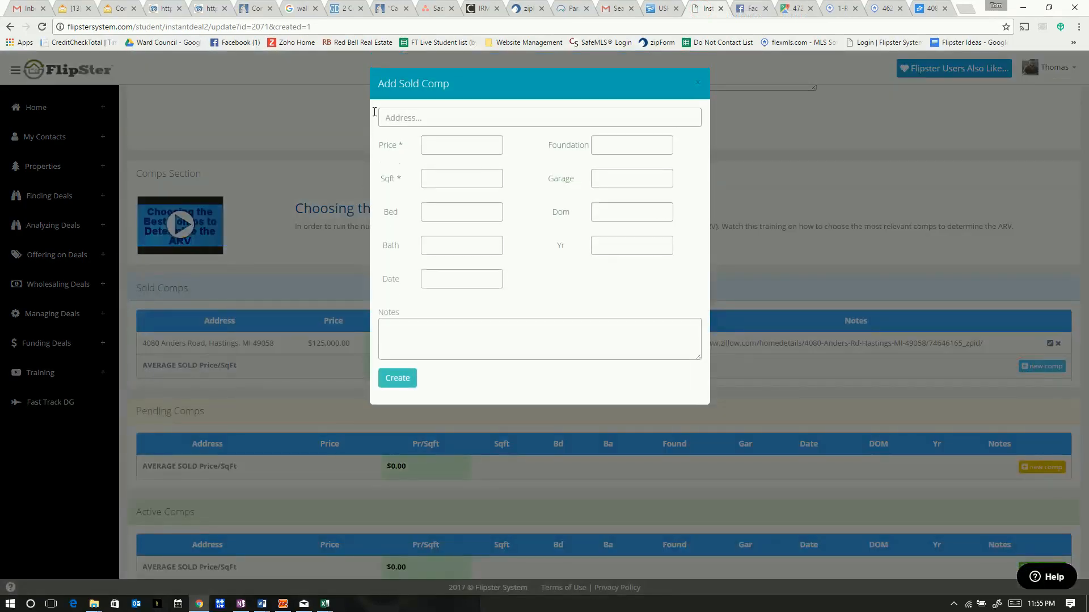
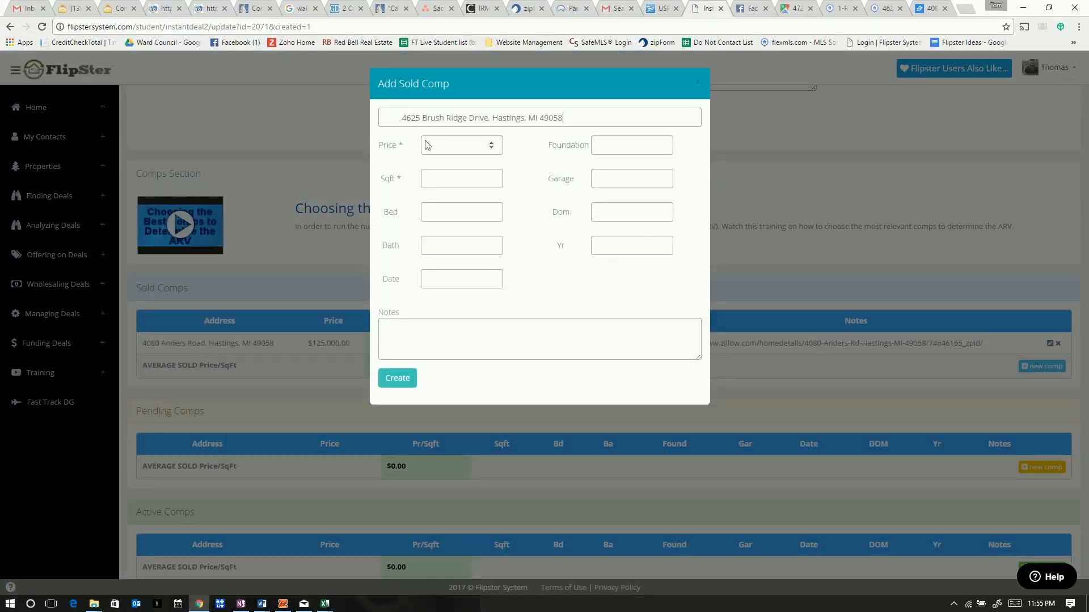
pyautogui.click(403, 117)
pyautogui.press('BackSpace')
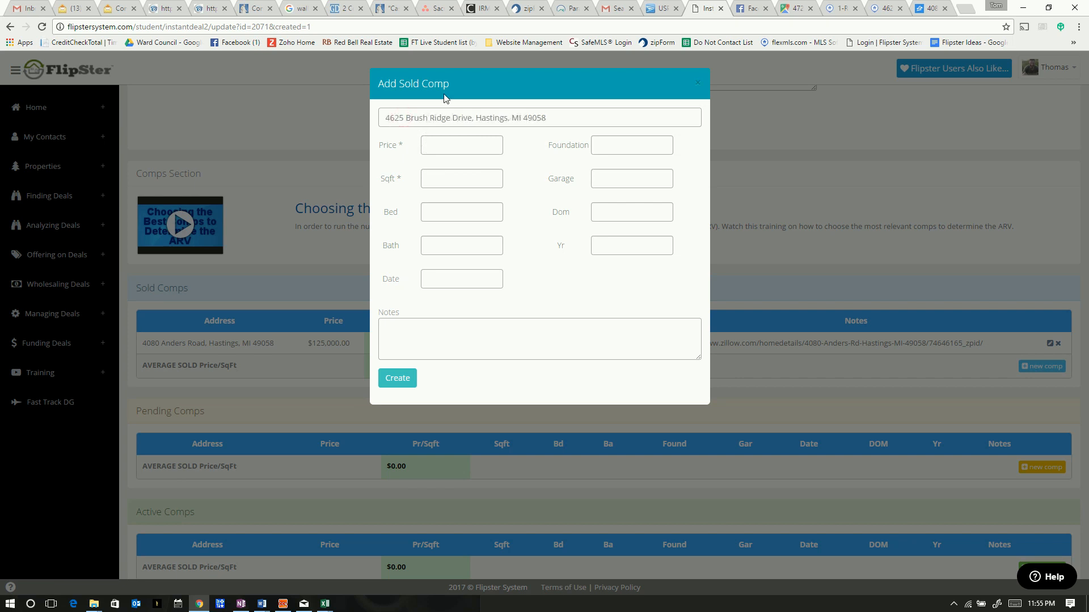
pyautogui.click(441, 140)
pyautogui.click(882, 9)
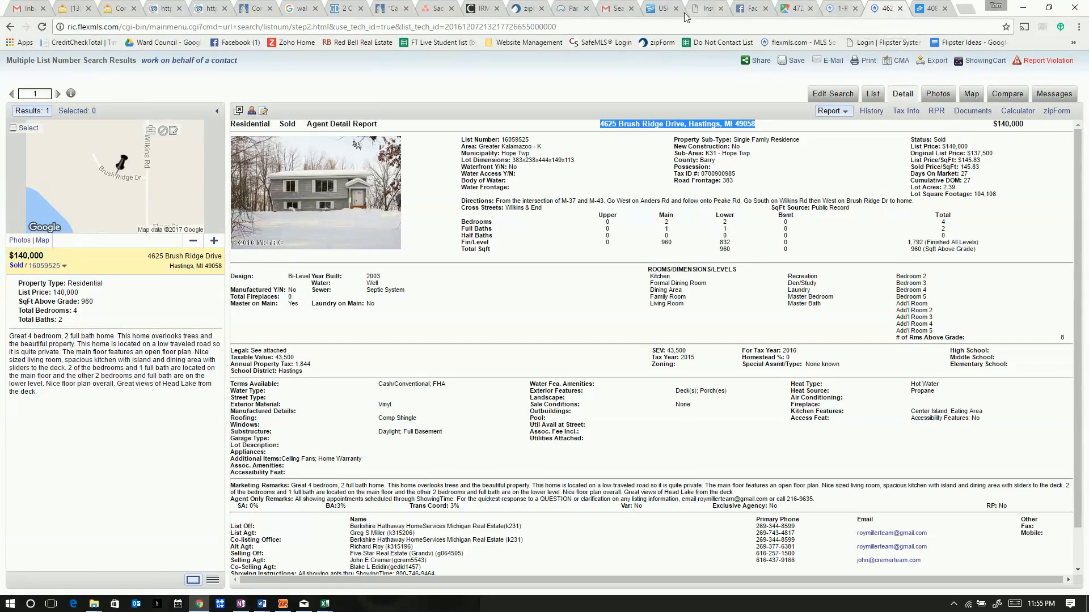
pyautogui.click(703, 10)
# Enter 1792 sqft, 4 bedrooms, 2 bathrooms and 27 days on market for the comp
pyautogui.click(431, 180)
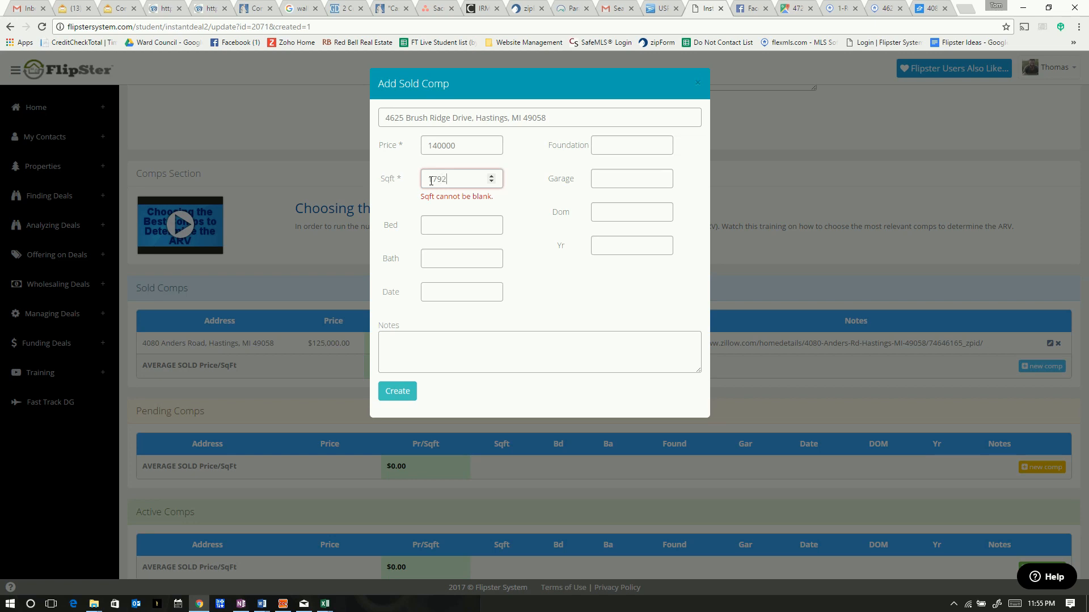
pyautogui.click(428, 224)
pyautogui.write('4')
pyautogui.click(438, 241)
pyautogui.write('2')
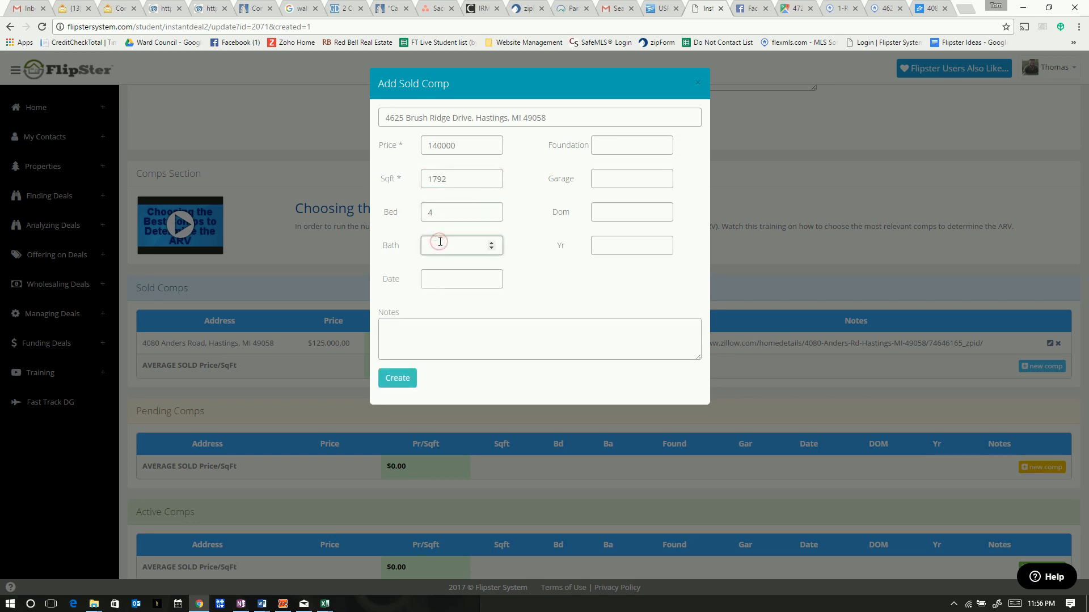
pyautogui.click(618, 211)
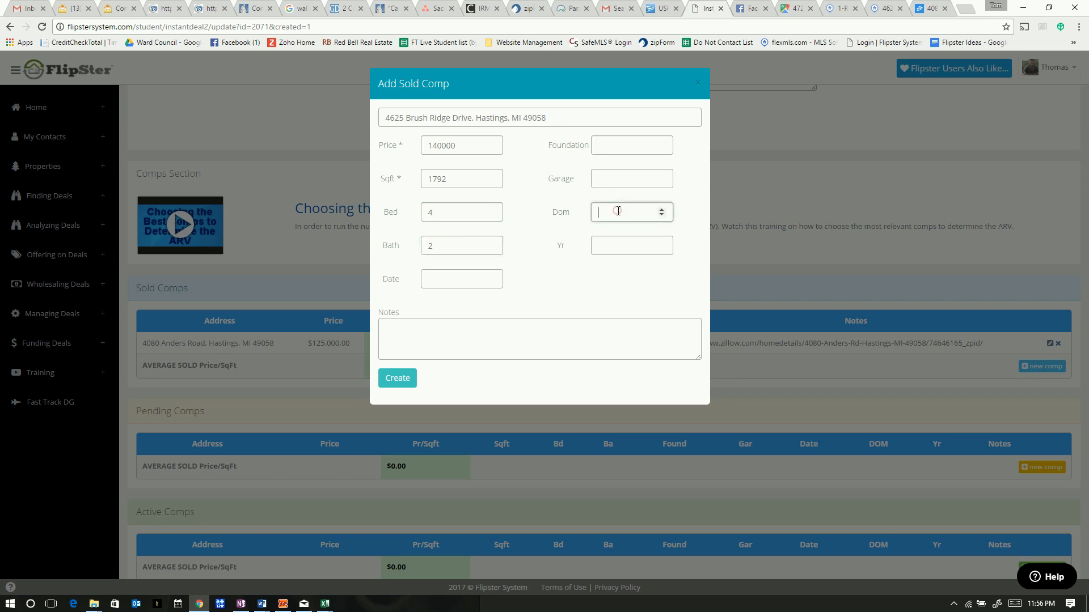
pyautogui.write('27')
pyautogui.click(602, 177)
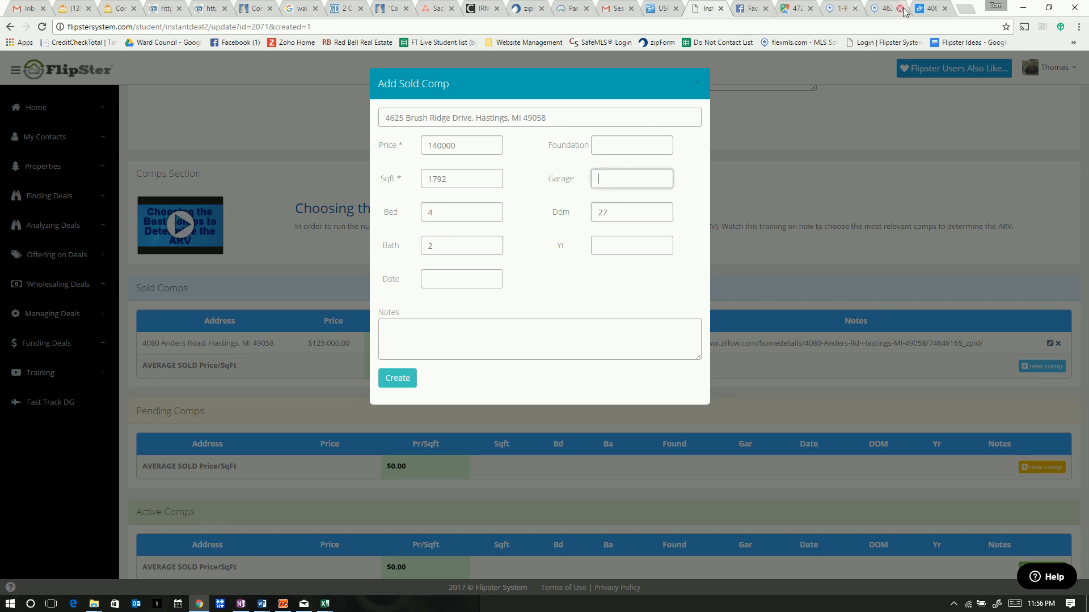
pyautogui.click(882, 8)
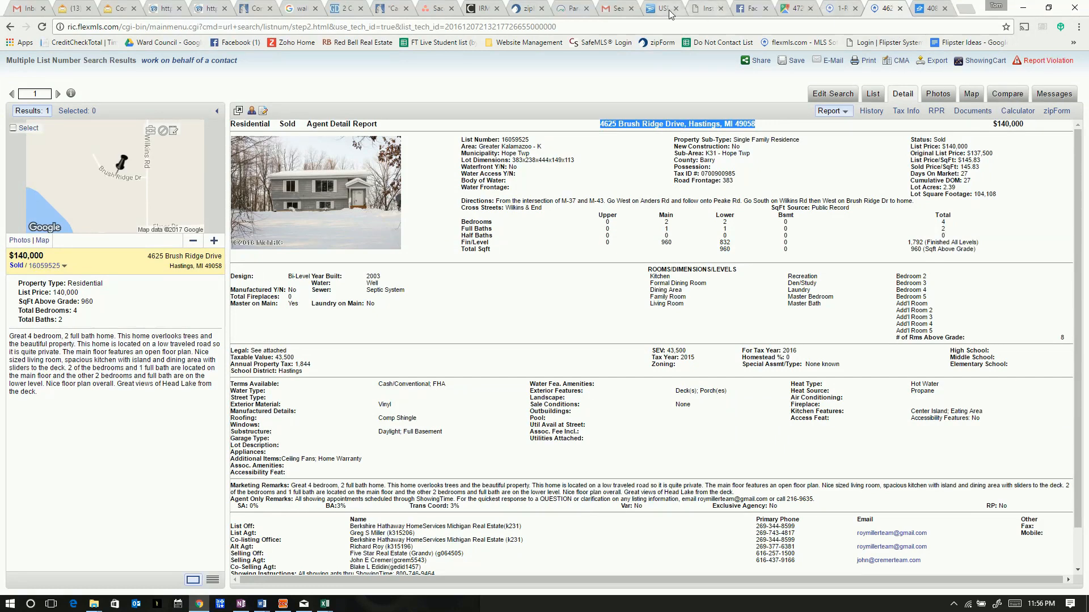
# Begin the note with '2.', set the foundation to Bi-level and the garage to 0
pyautogui.click(699, 11)
pyautogui.click(423, 330)
pyautogui.write('2.3')
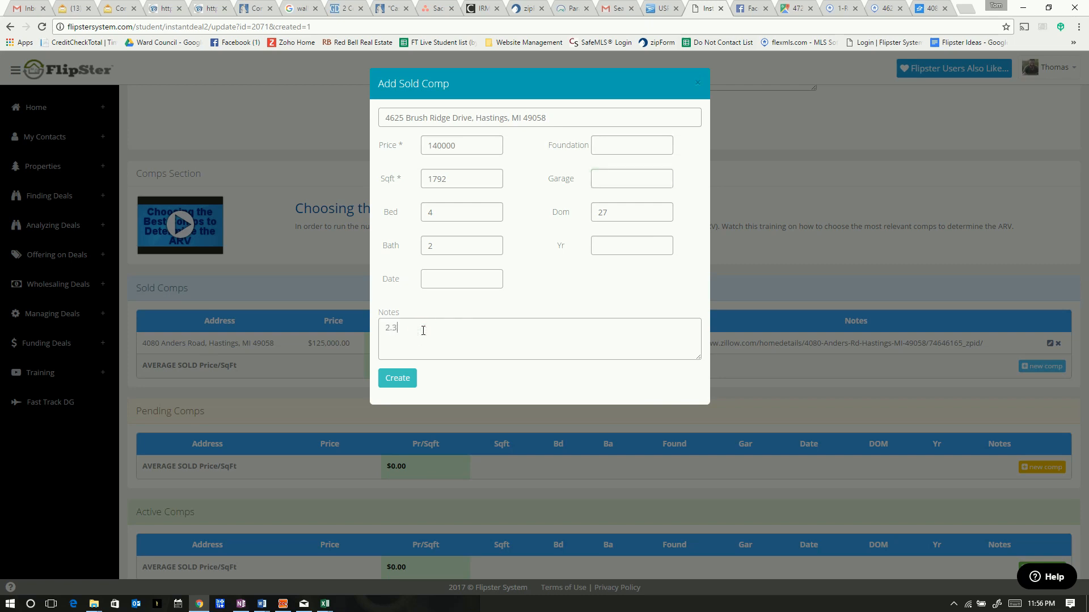
pyautogui.click(611, 244)
pyautogui.click(605, 143)
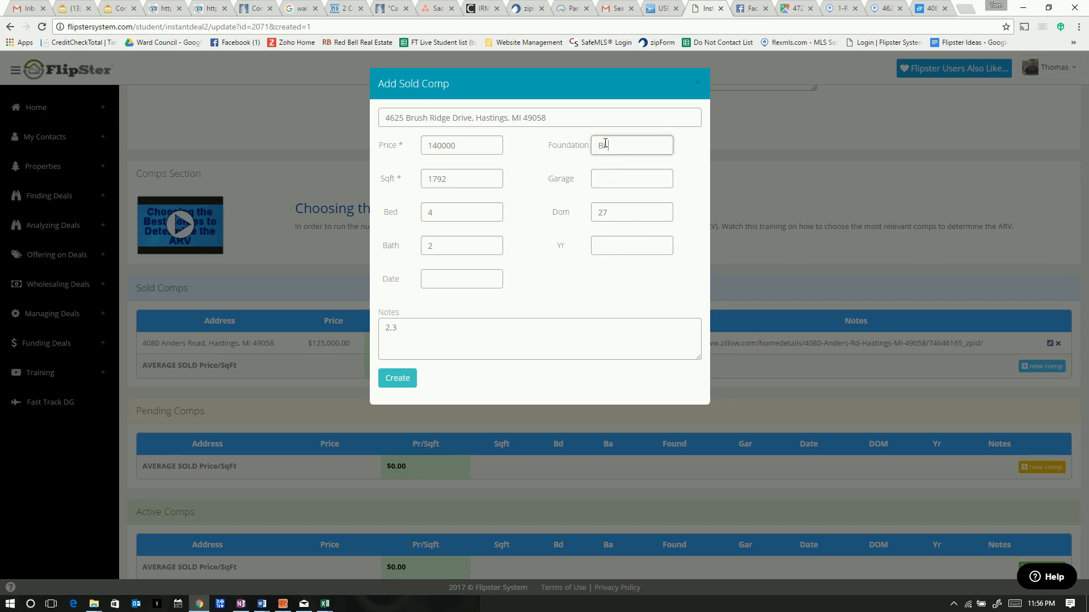
pyautogui.click(606, 174)
pyautogui.write('0')
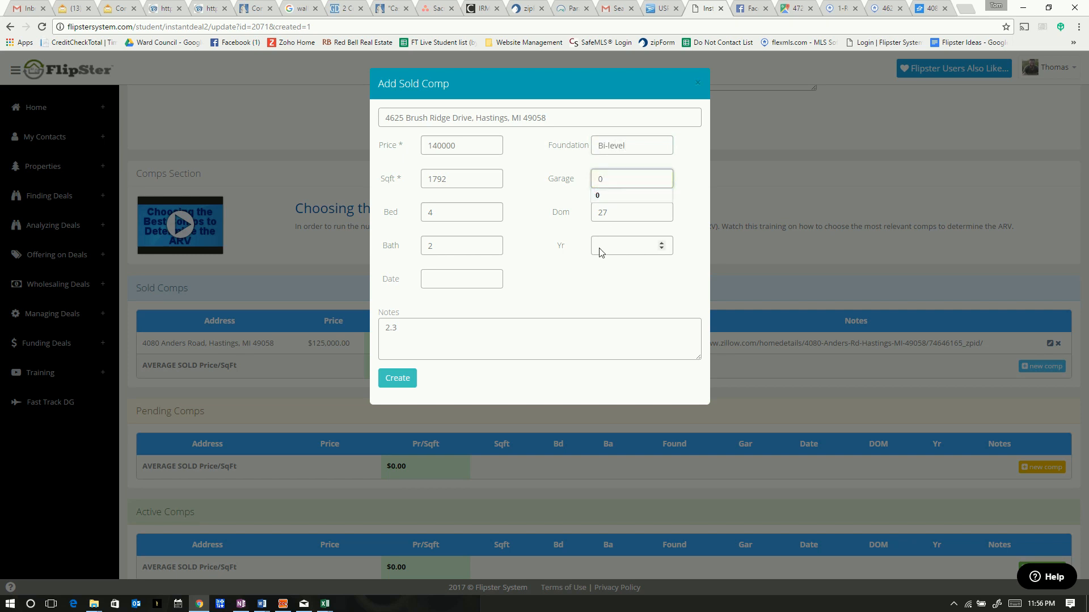
# Set the sold date to 2/7/2017 after confirming it in the flexmls listing
pyautogui.click(453, 281)
pyautogui.click(548, 273)
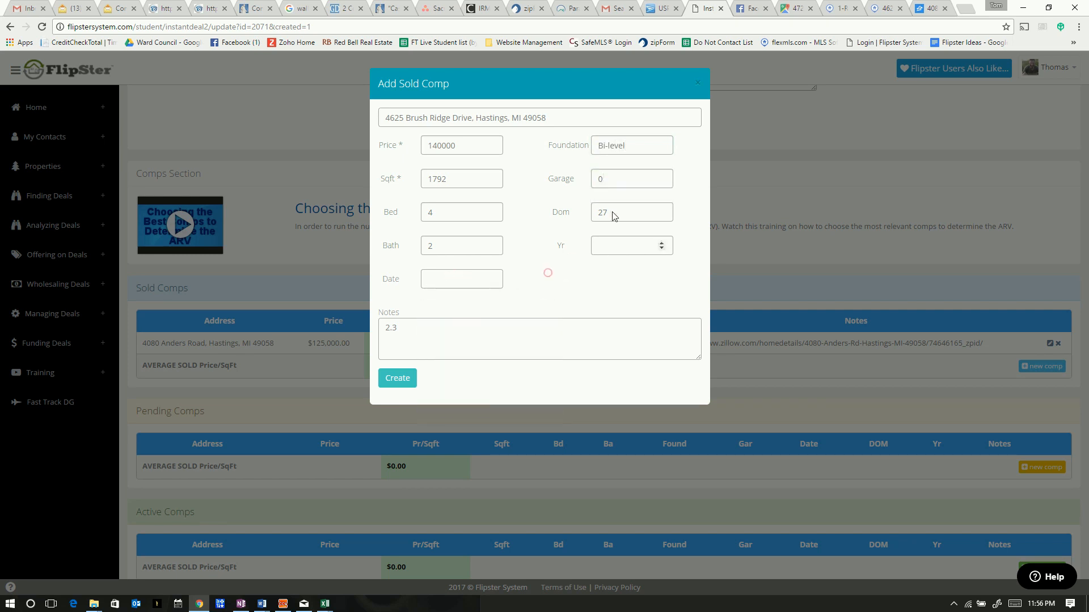
pyautogui.click(879, 9)
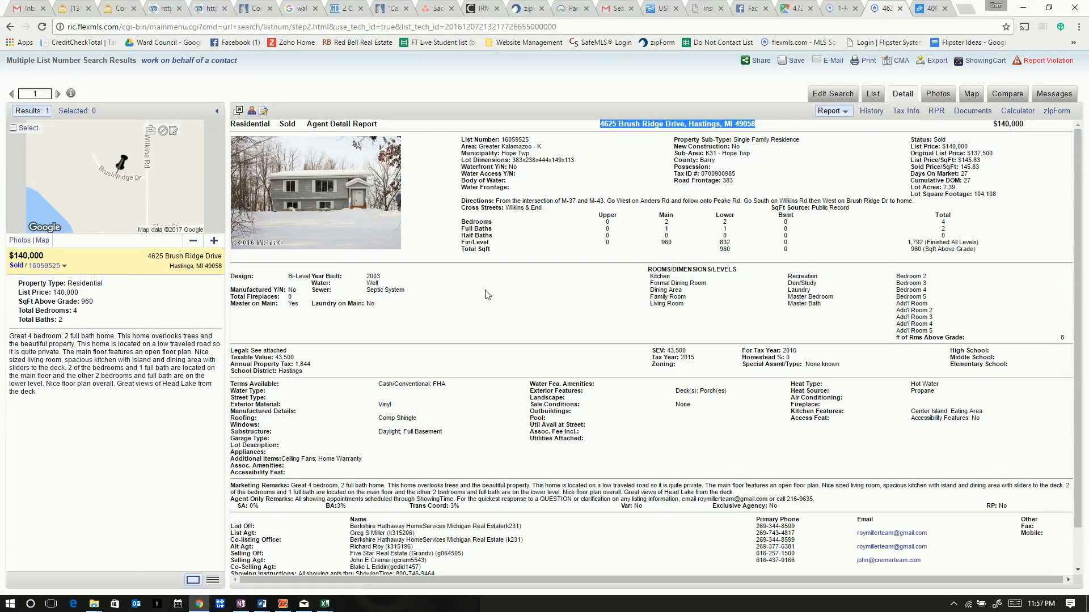
pyautogui.scroll(-2, 506, 296)
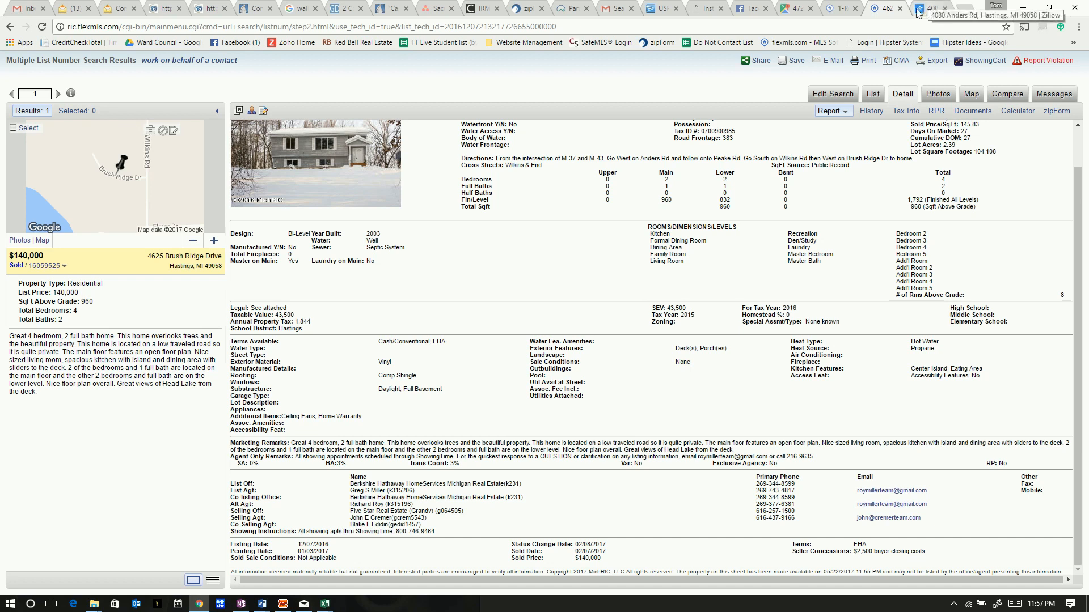
pyautogui.click(706, 8)
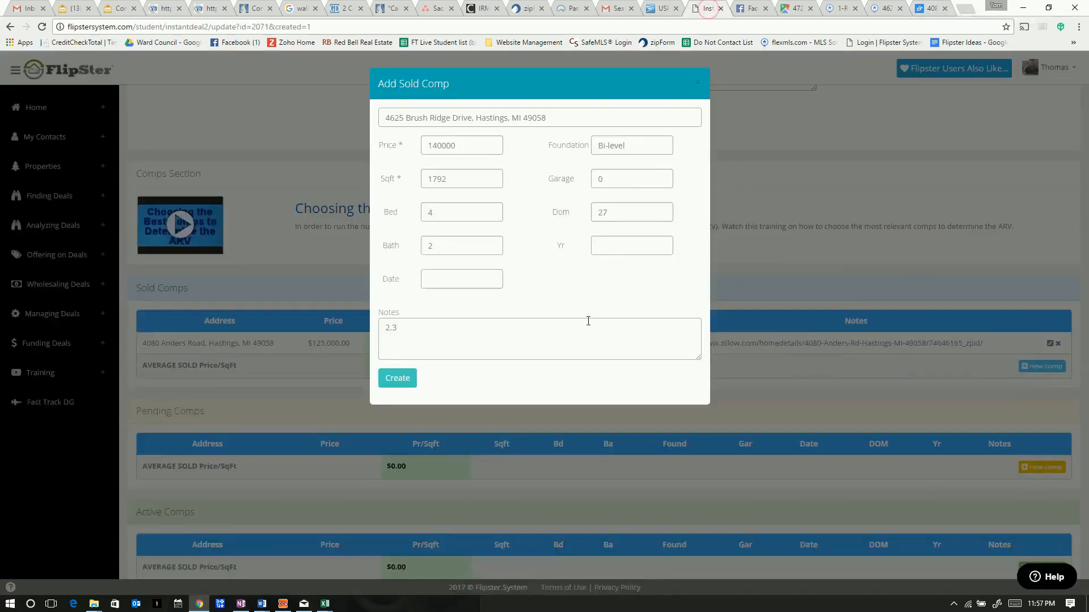
pyautogui.click(472, 285)
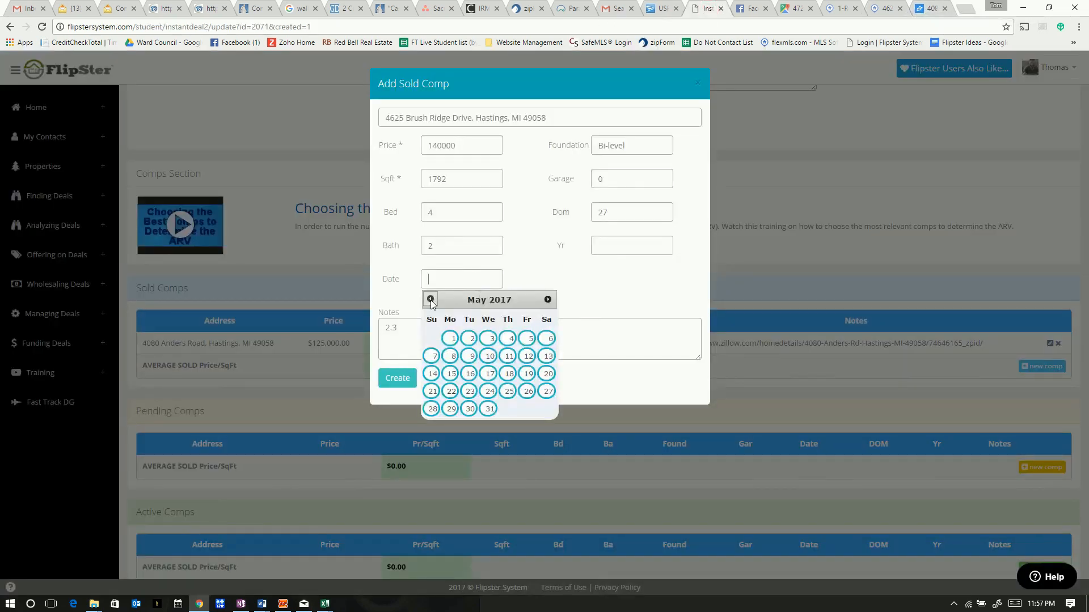
pyautogui.write('2/7/2017')
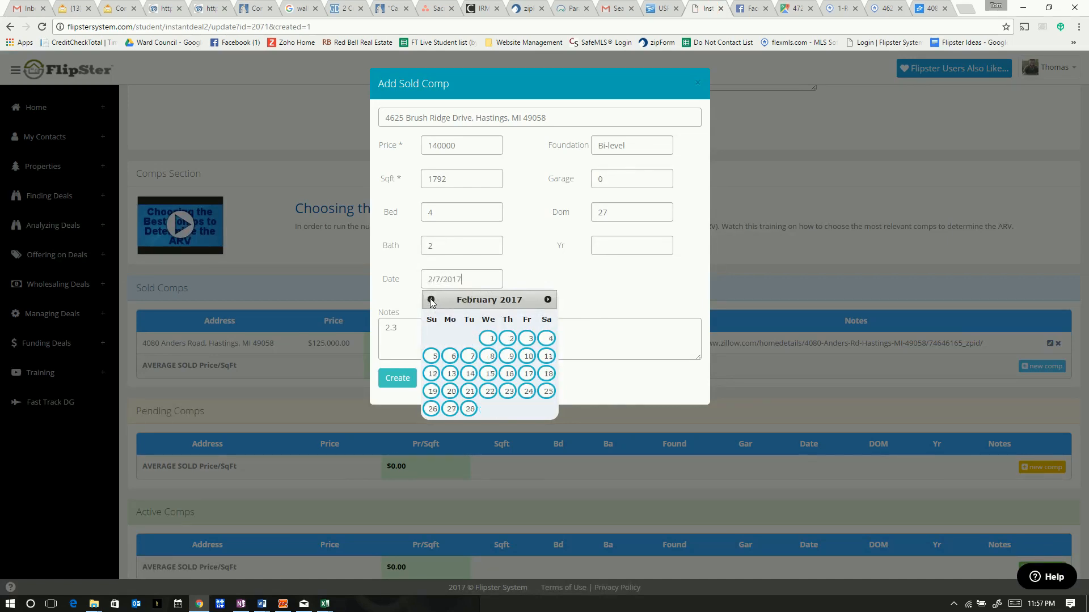
pyautogui.click(523, 263)
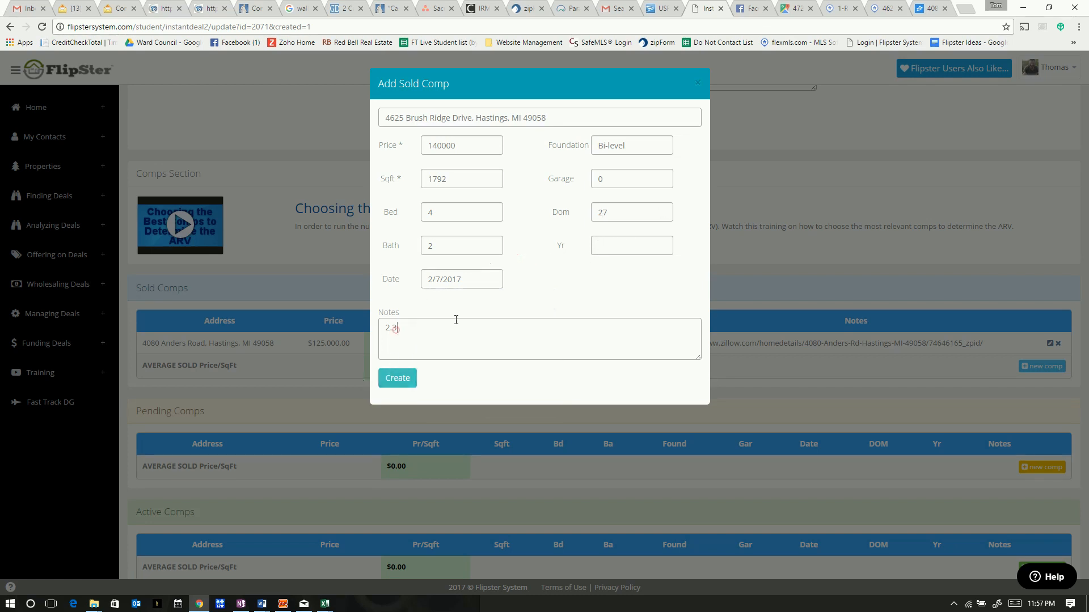
pyautogui.click(880, 8)
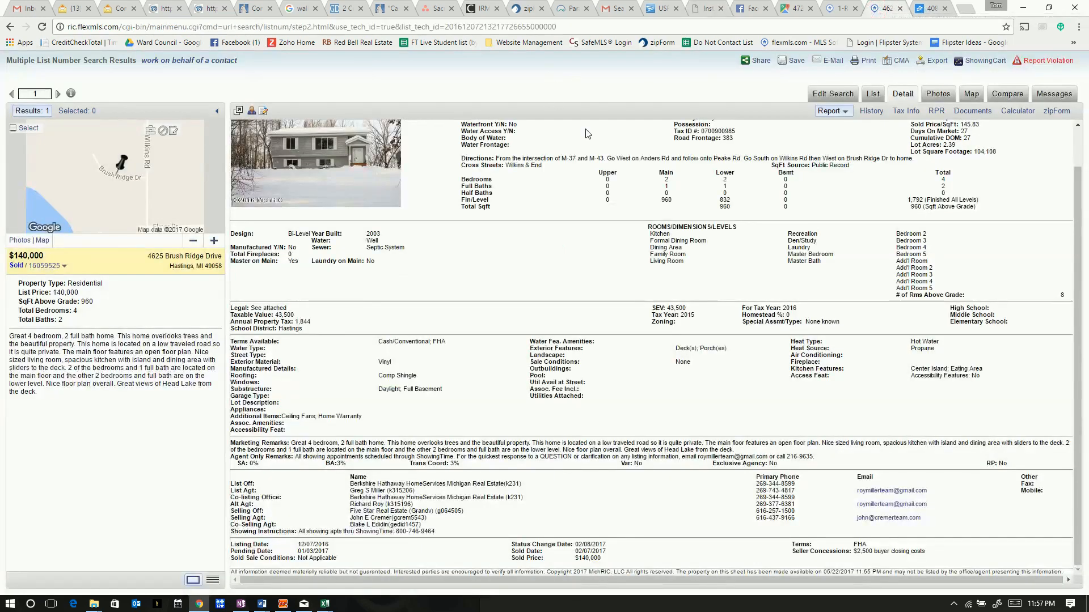
pyautogui.scroll(1, 555, 146)
pyautogui.moveTo(596, 125); pyautogui.dragTo(753, 121)
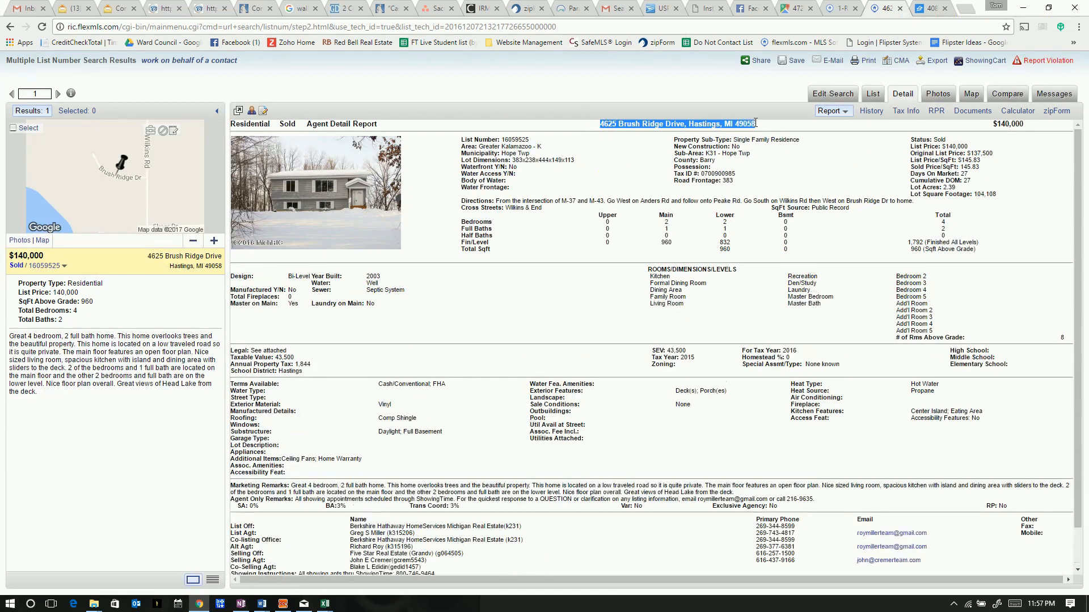
pyautogui.rightClick(721, 123)
pyautogui.click(741, 130)
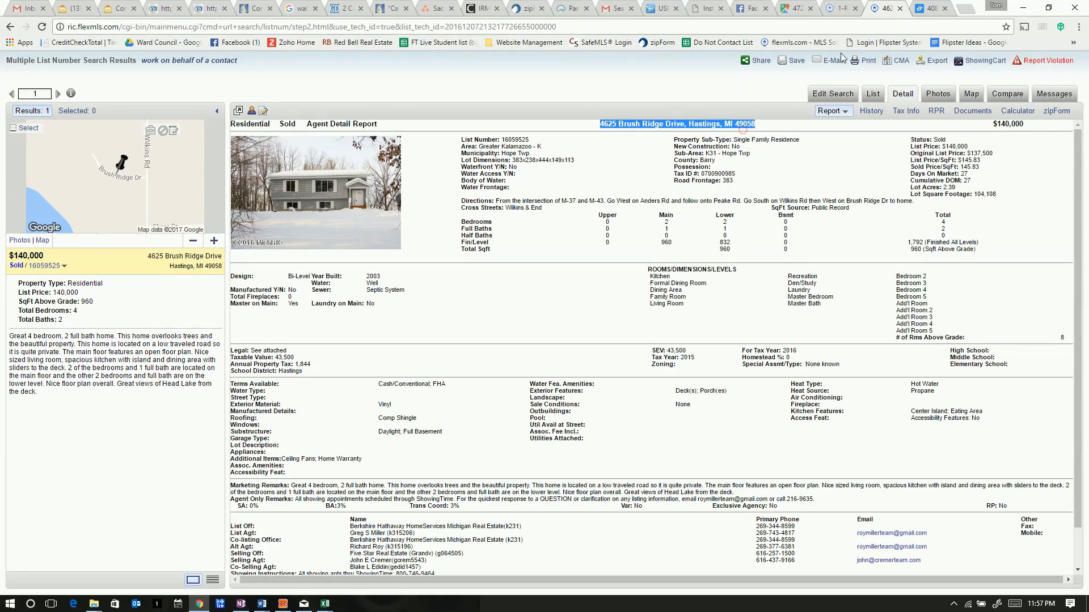
# Search the address and open its Zillow page (sold $140,000), selecting the page link
pyautogui.click(920, 10)
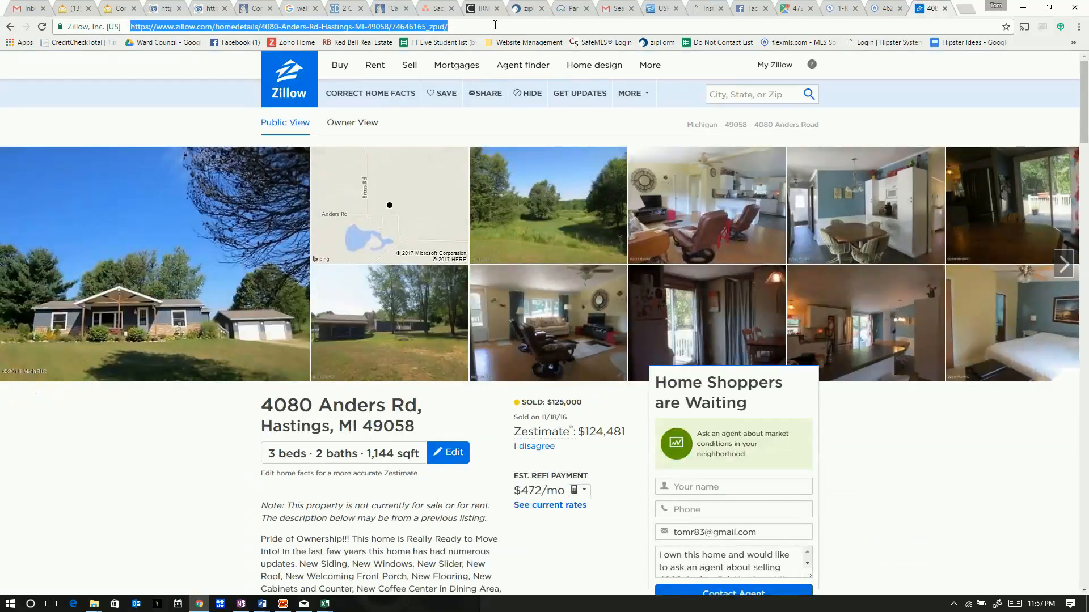
pyautogui.hotkey('ctrl', 'v')
pyautogui.press('Return')
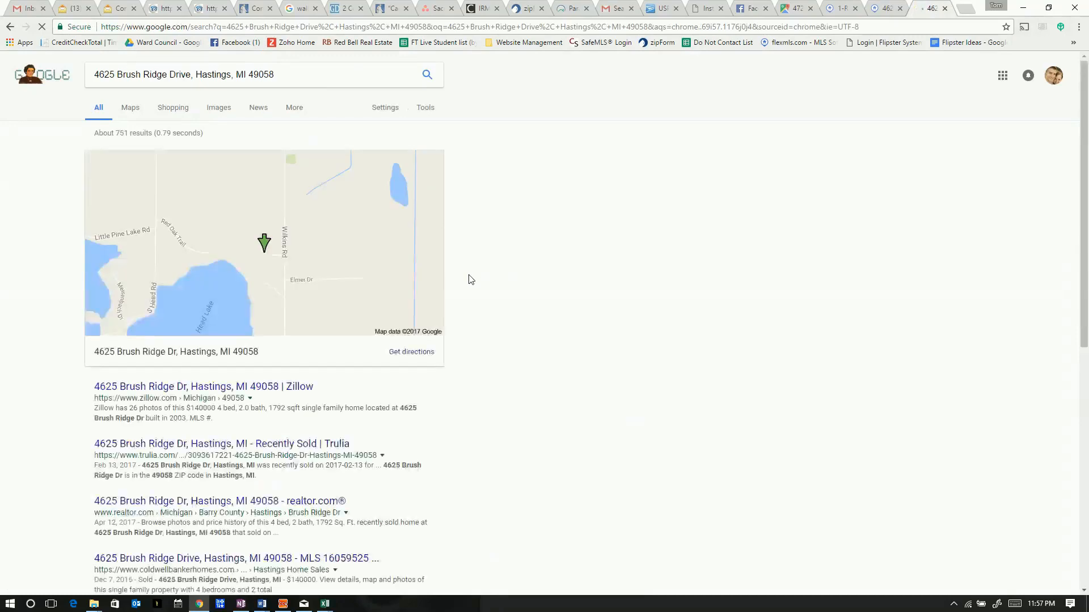
pyautogui.click(156, 391)
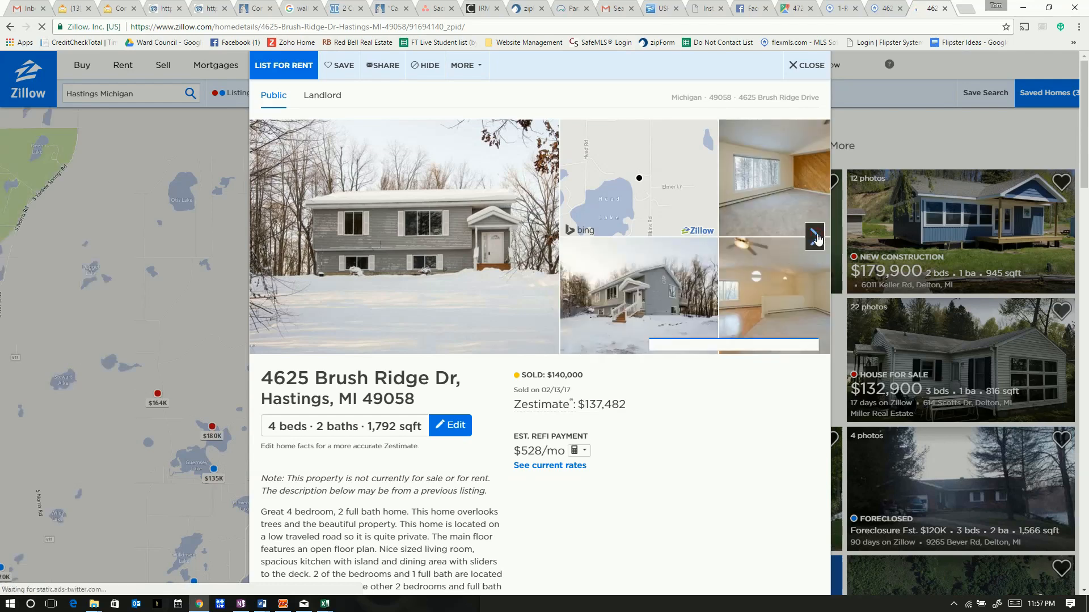
pyautogui.click(478, 23)
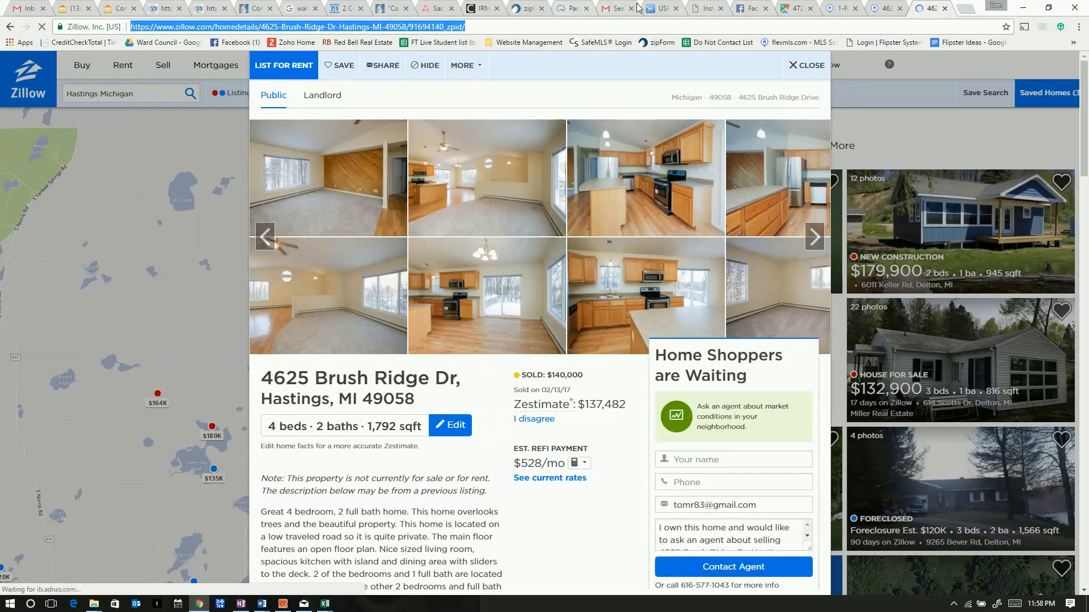
pyautogui.click(697, 12)
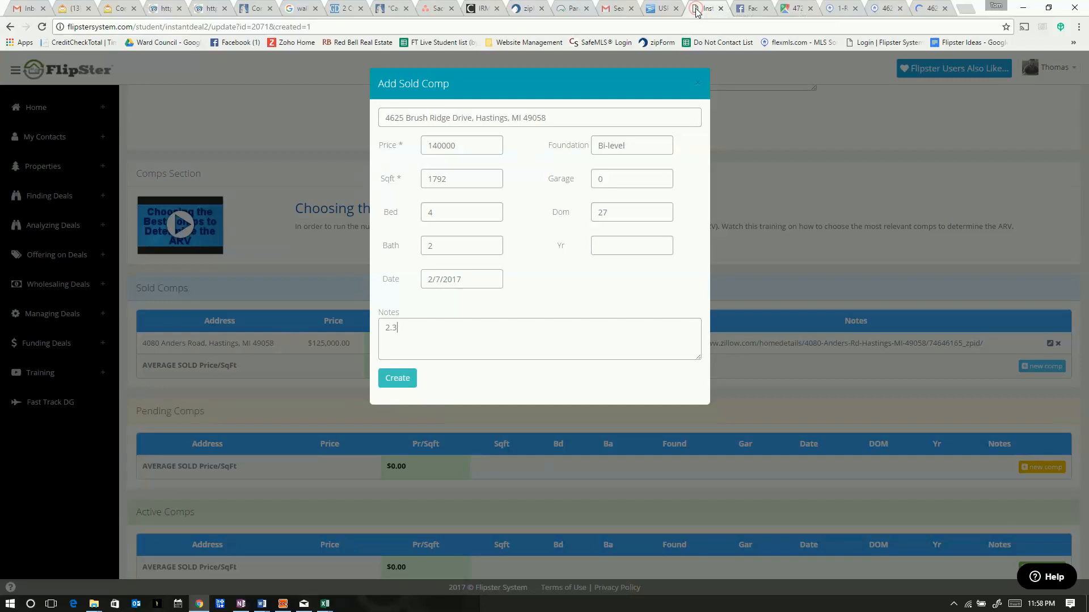
# Finish the note as '2.3 Acres' plus the Zillow link and create the Brush Ridge comp
pyautogui.click(465, 326)
pyautogui.write('2.3 Acres')
pyautogui.hotkey('ctrl', 'v')
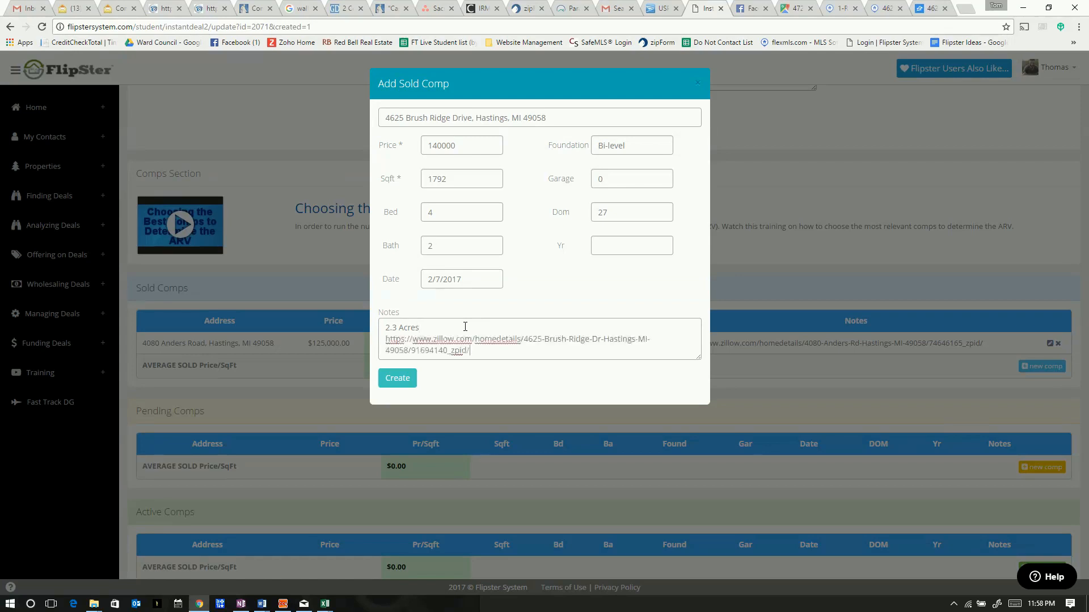
pyautogui.click(399, 379)
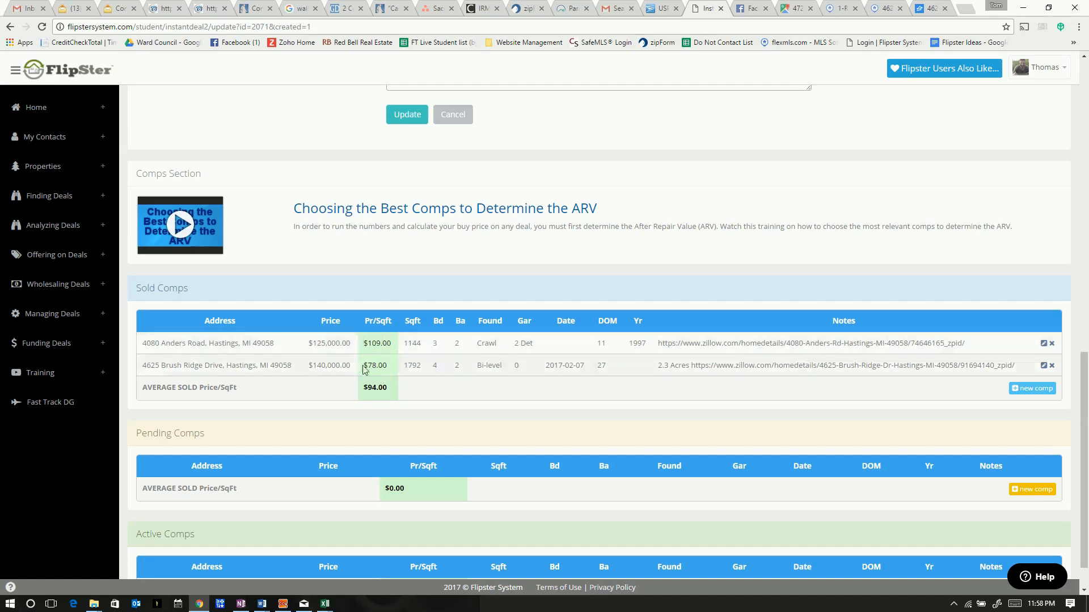
pyautogui.doubleClick(419, 343)
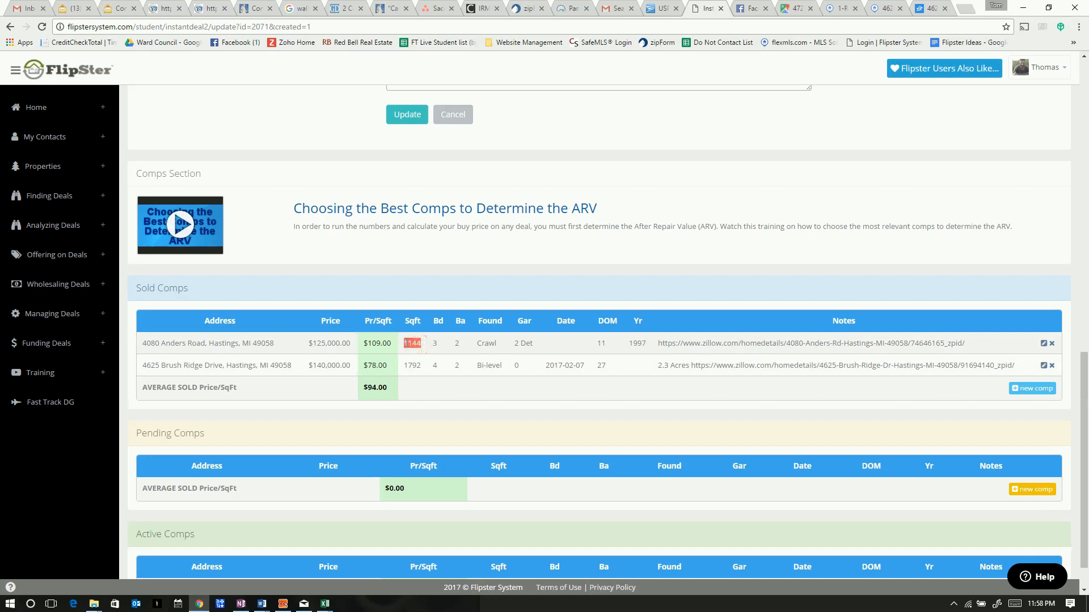
pyautogui.doubleClick(418, 365)
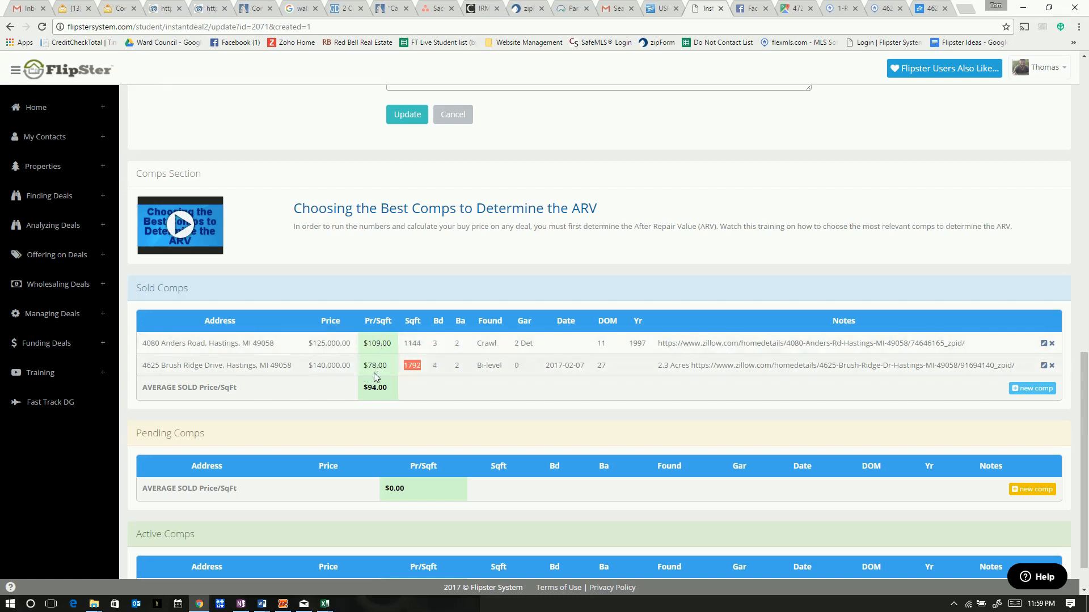
pyautogui.moveTo(387, 388); pyautogui.dragTo(369, 387)
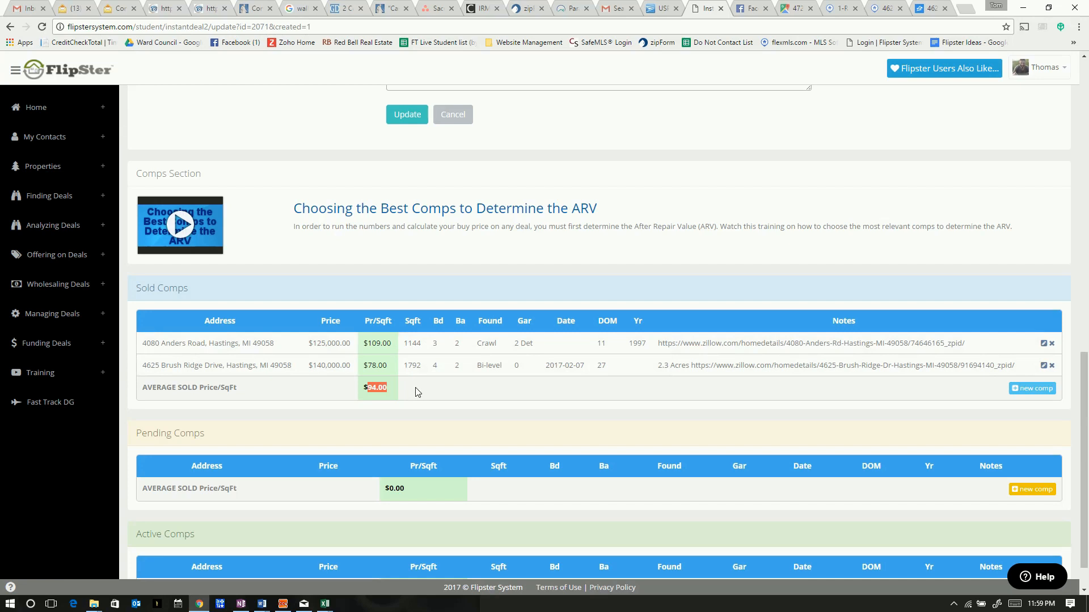
pyautogui.click(396, 389)
pyautogui.moveTo(395, 391); pyautogui.dragTo(362, 389)
# Return to the flexmls map search showing the 5 results within one mile
pyautogui.moveTo(422, 365); pyautogui.dragTo(406, 343)
pyautogui.click(885, 10)
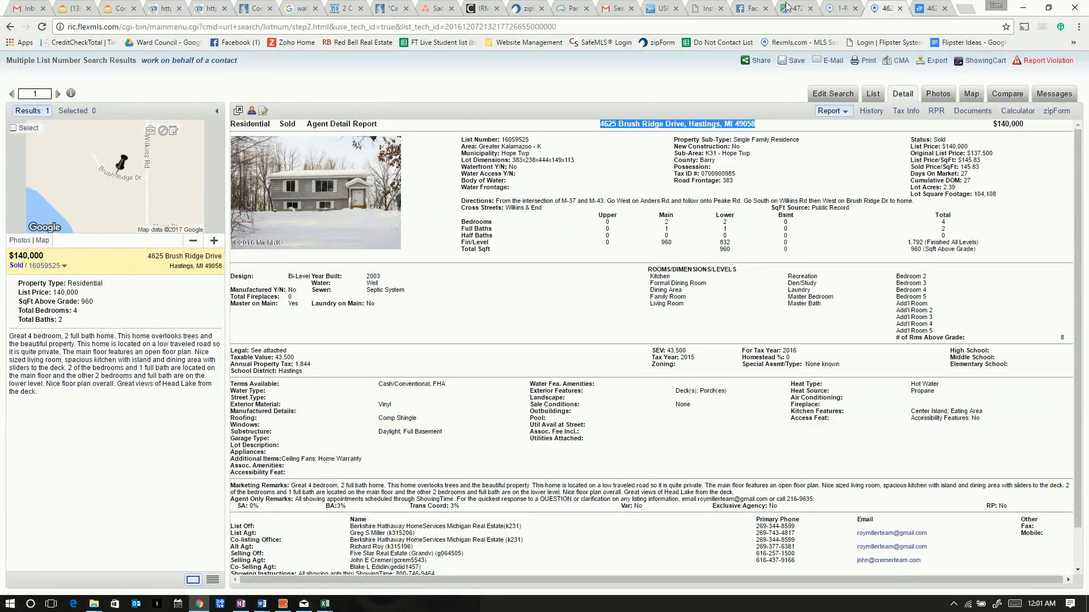
pyautogui.click(842, 12)
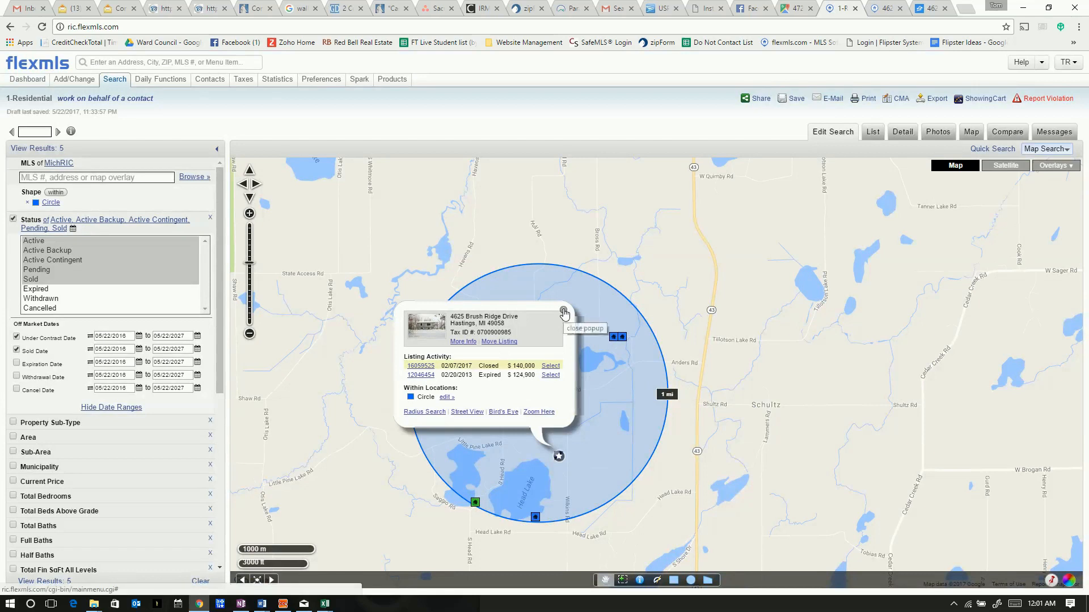
pyautogui.click(563, 309)
pyautogui.click(612, 338)
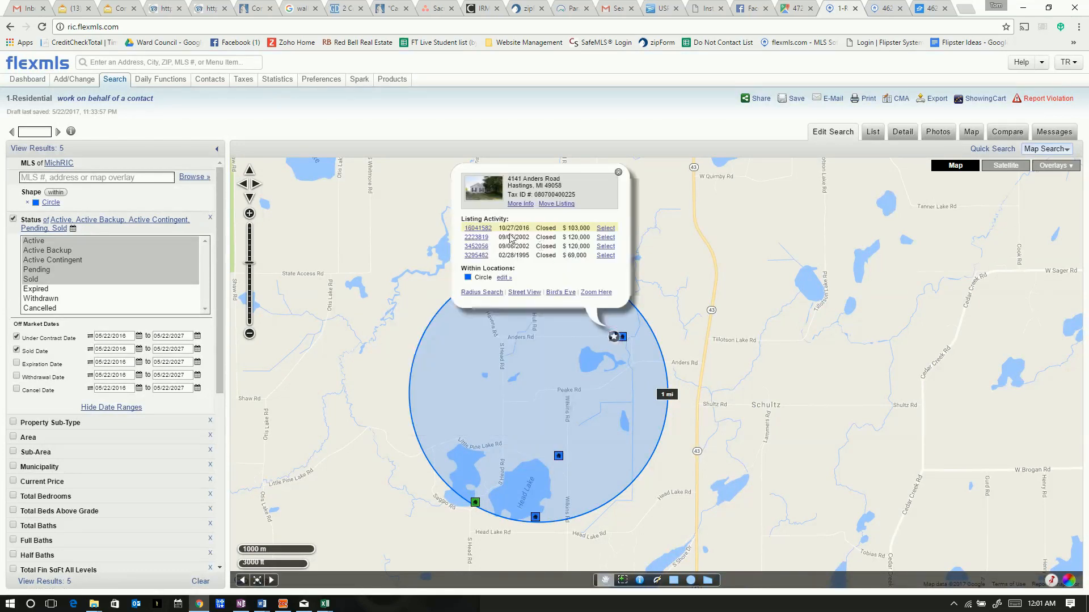
pyautogui.click(483, 228)
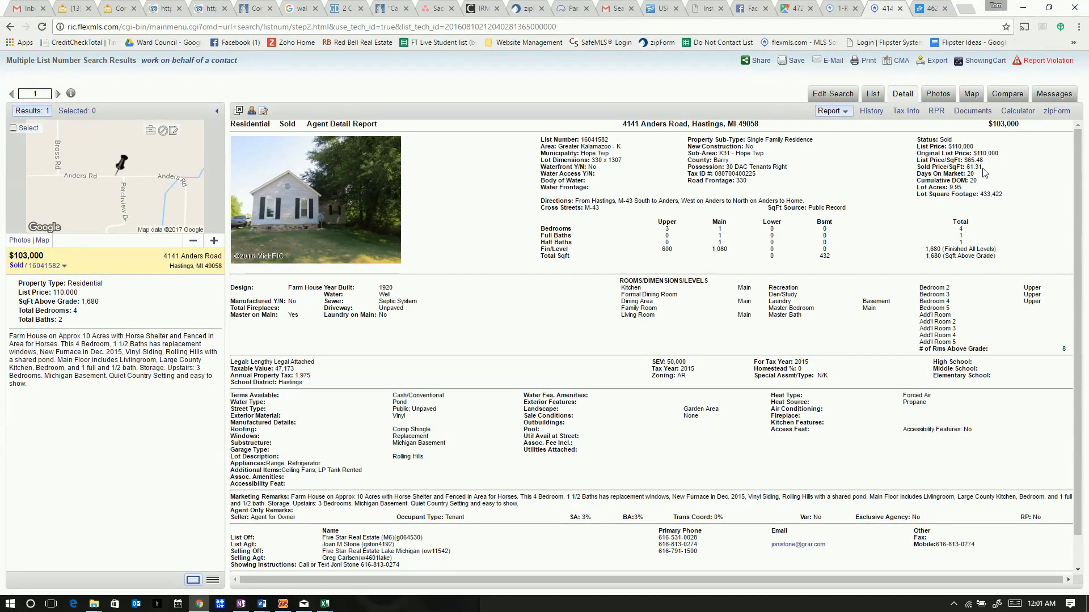
pyautogui.moveTo(983, 166); pyautogui.dragTo(966, 167)
pyautogui.moveTo(622, 124); pyautogui.dragTo(760, 124)
pyautogui.hotkey('ctrl', 'c')
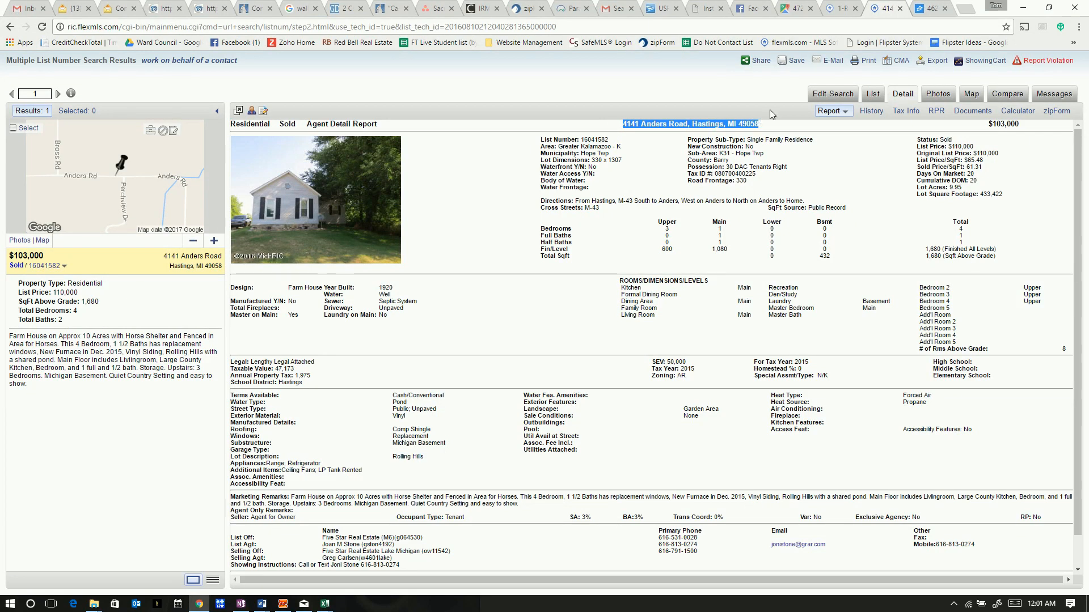
pyautogui.click(705, 9)
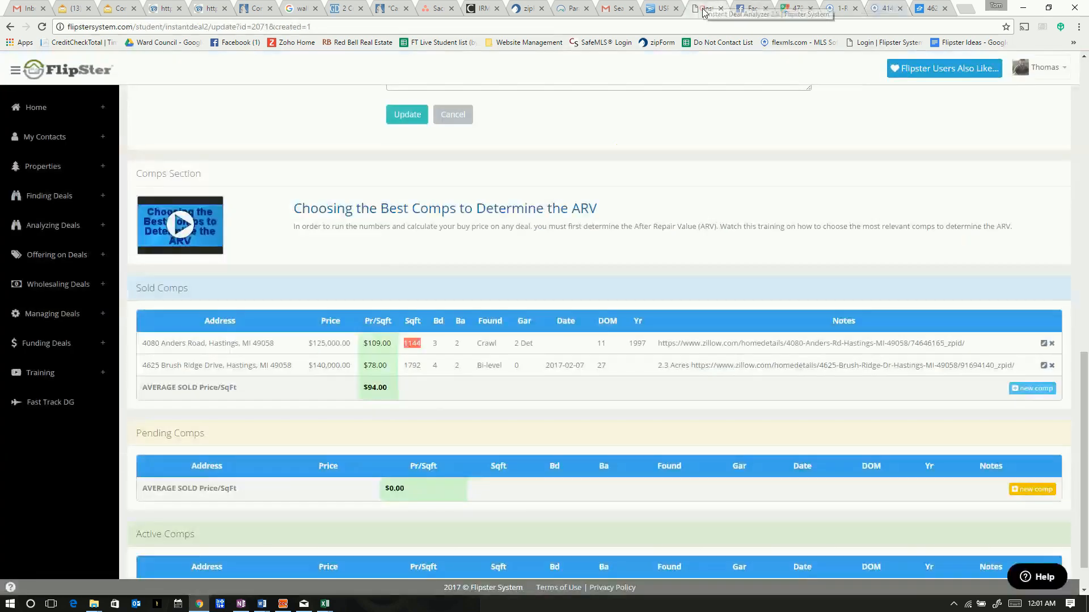
pyautogui.click(1035, 389)
pyautogui.click(435, 117)
pyautogui.hotkey('ctrl', 'v')
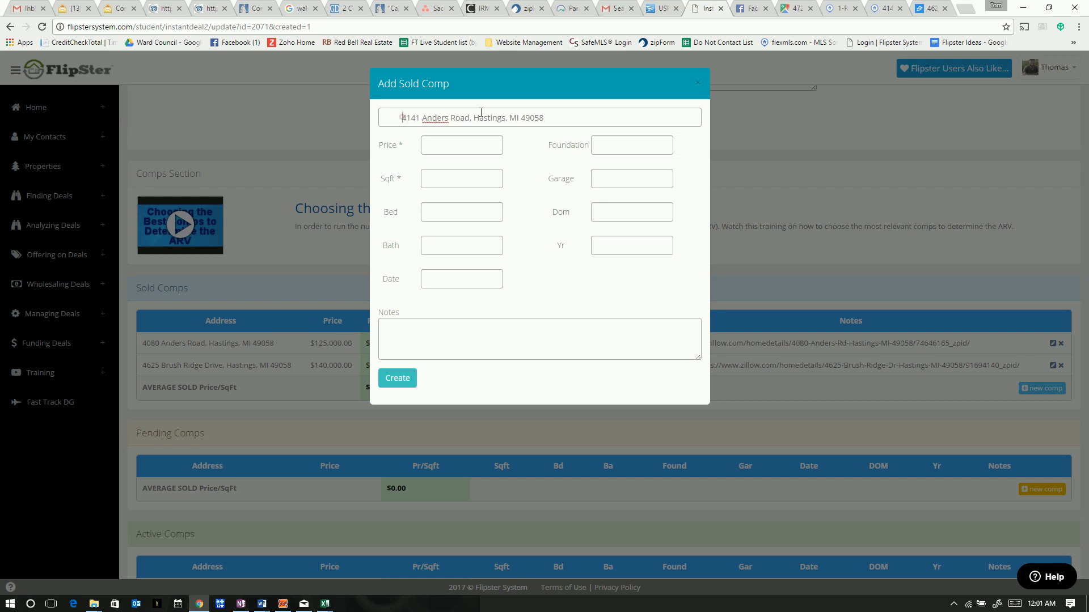
pyautogui.press('BackSpace')
pyautogui.press('BackSpace')
pyautogui.press('BackSpace')
pyautogui.press('BackSpace')
pyautogui.click(459, 146)
pyautogui.write('103000')
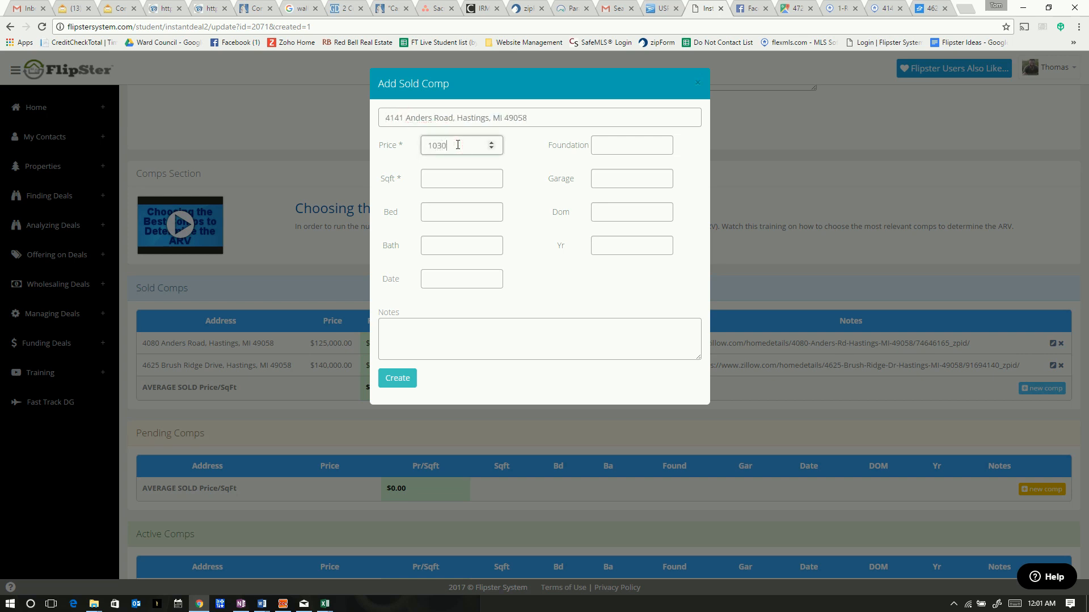
# Look up the listing's size on flexmls, enter 1680 sqft, note '10 Acres', and create the comp
pyautogui.click(451, 178)
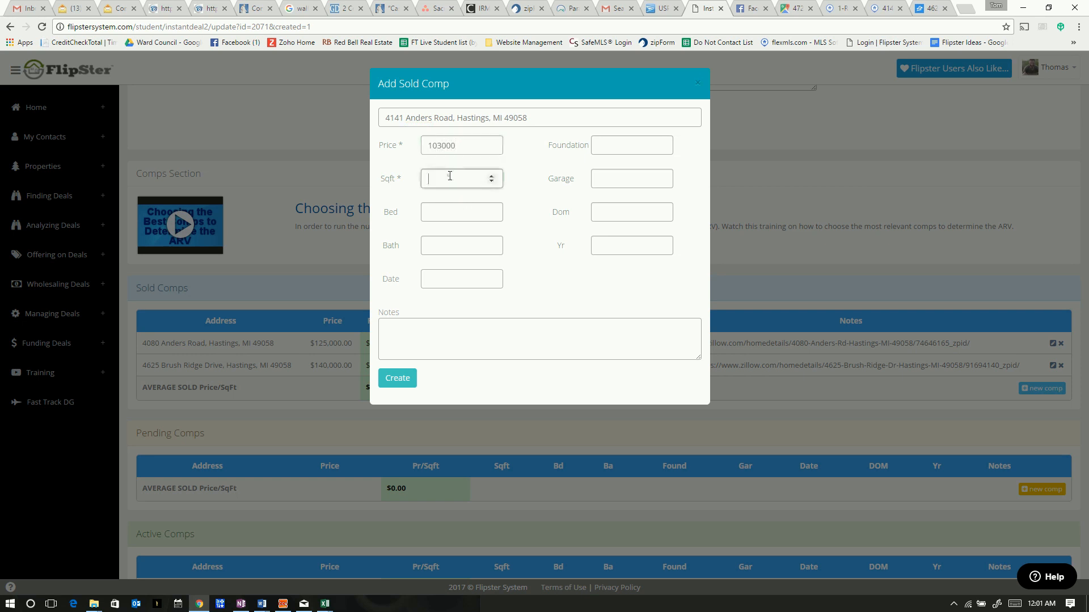
pyautogui.click(883, 9)
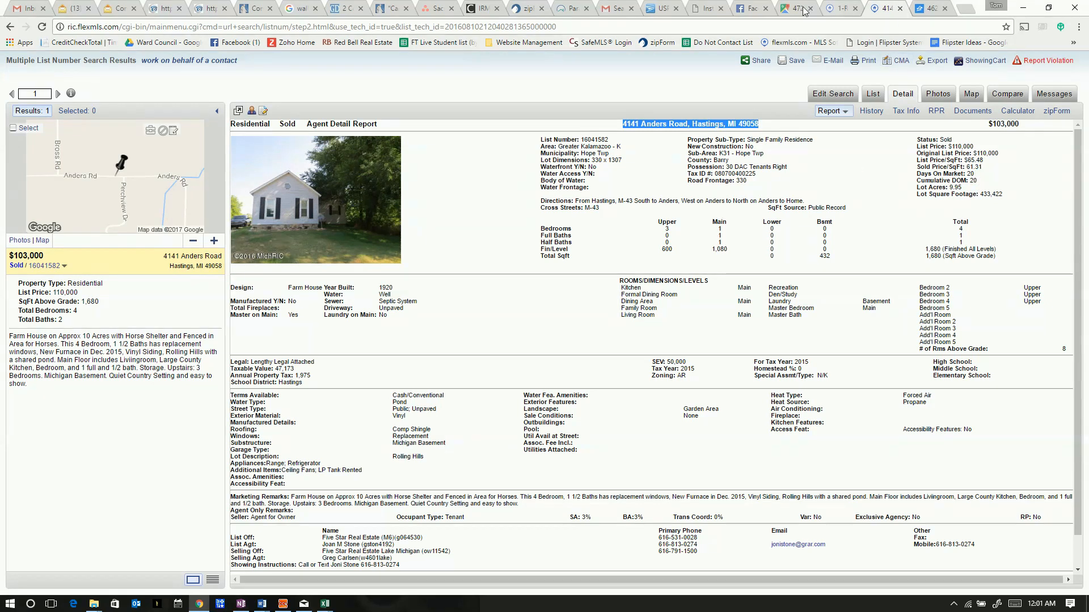
pyautogui.click(698, 11)
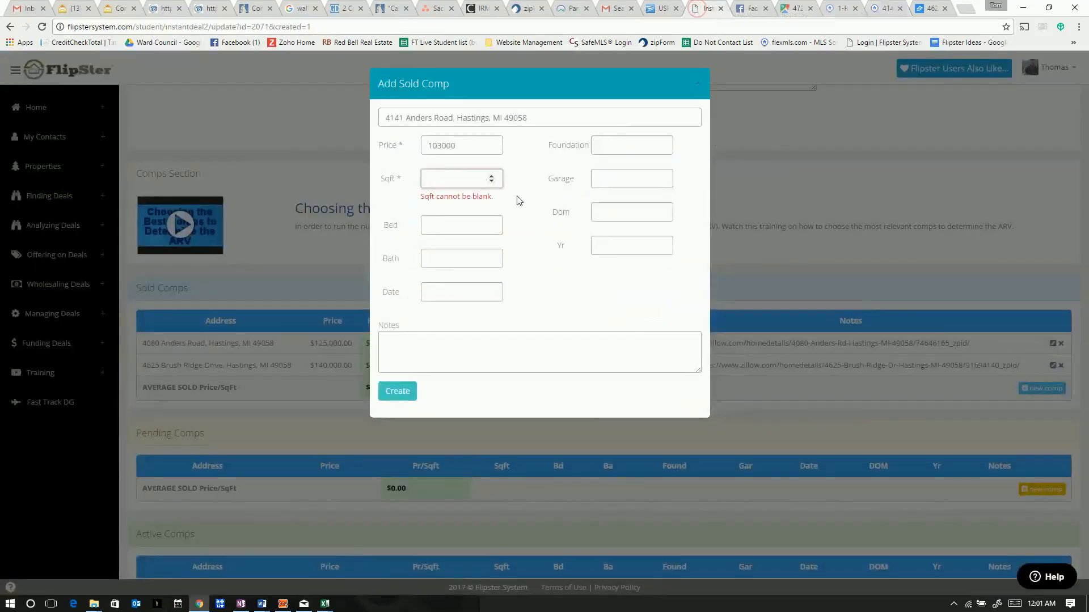
pyautogui.write('1680')
pyautogui.click(454, 226)
pyautogui.click(441, 327)
pyautogui.write('10 Acres')
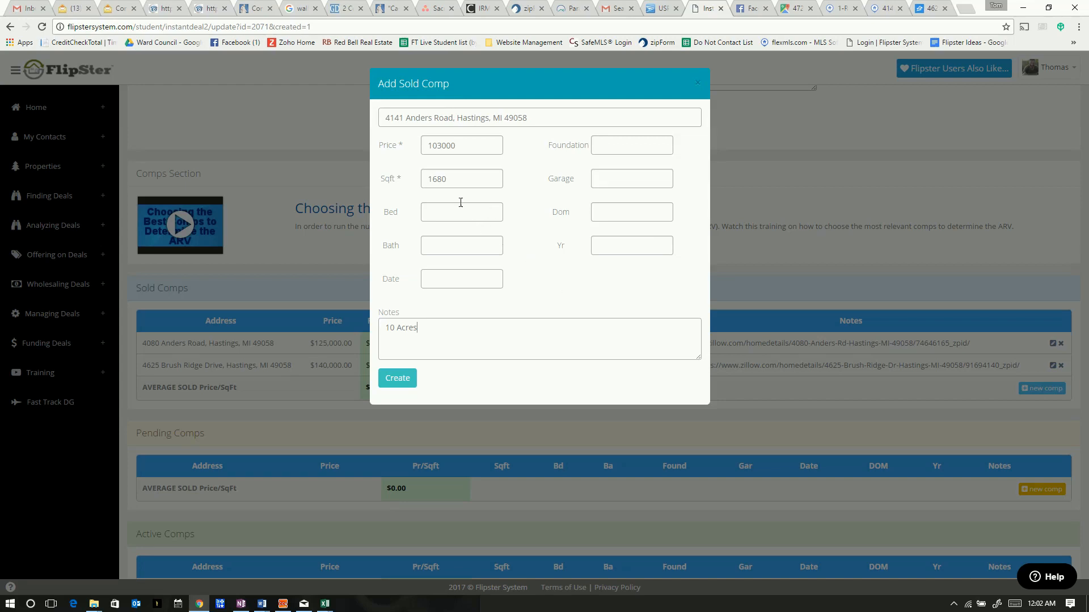
pyautogui.click(397, 378)
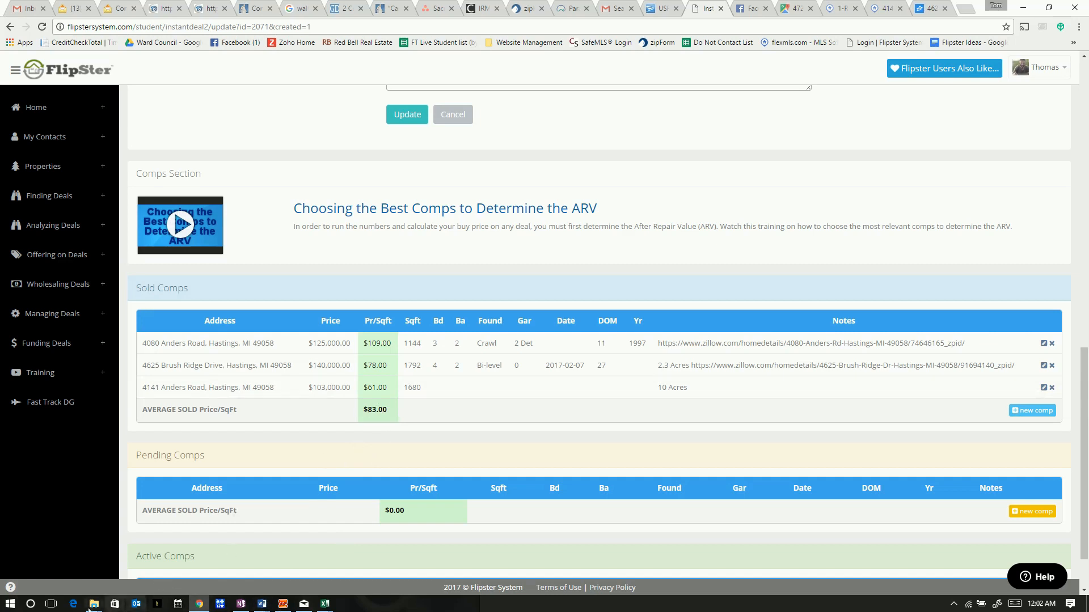
# In Calculator, add the comp sizes 1144 + 1792 + 1680 for a total of 4,616 sqft
pyautogui.click(17, 606)
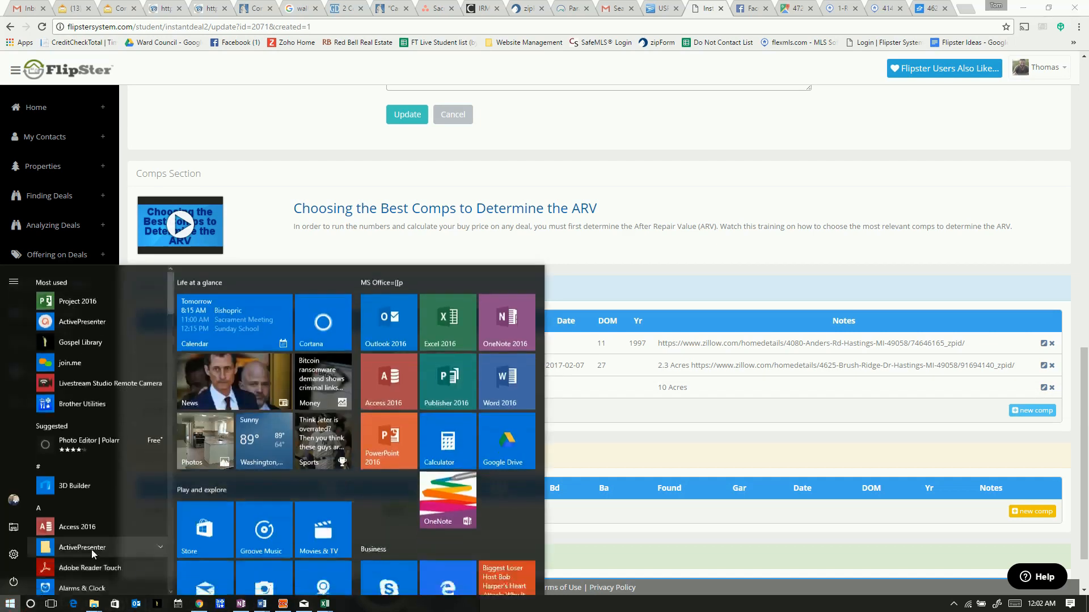
pyautogui.click(451, 431)
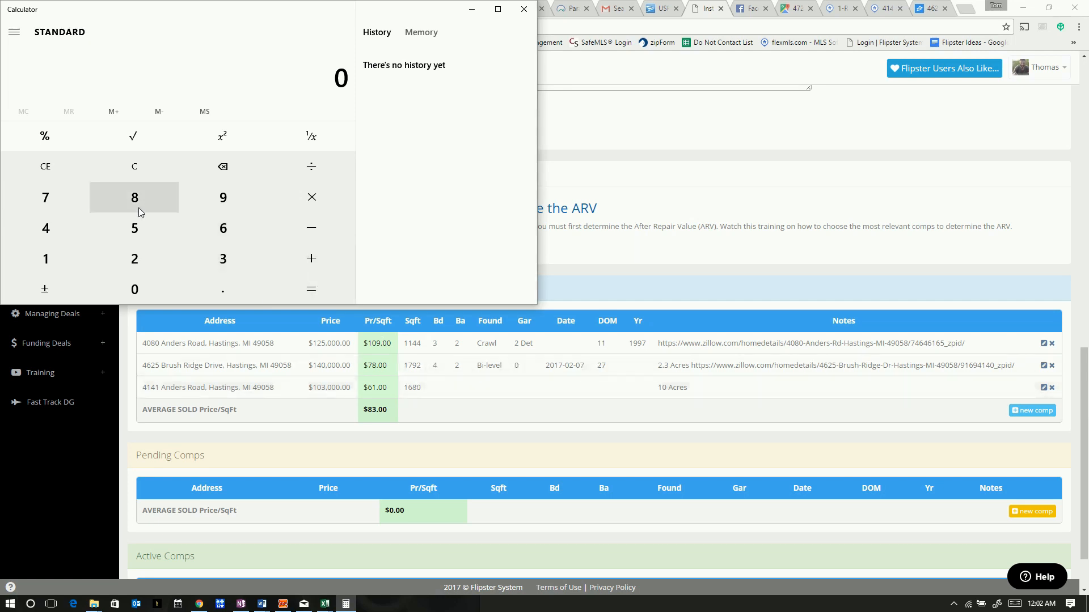
pyautogui.click(59, 251)
pyautogui.click(59, 250)
pyautogui.click(53, 229)
pyautogui.click(53, 229)
pyautogui.click(302, 254)
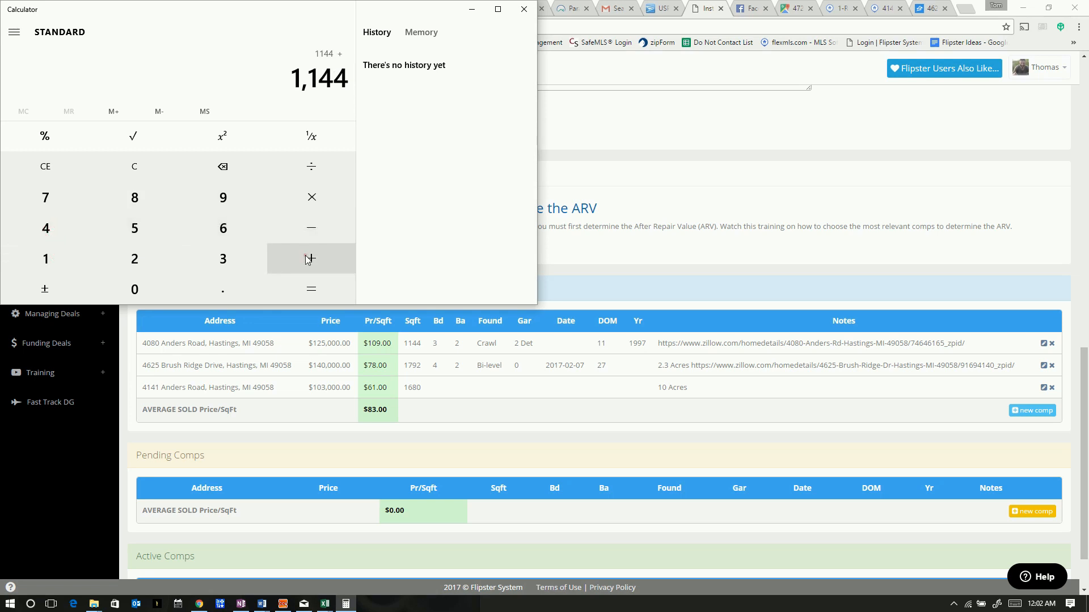
pyautogui.click(52, 250)
pyautogui.click(45, 198)
pyautogui.click(233, 208)
pyautogui.click(134, 259)
pyautogui.click(311, 262)
pyautogui.click(68, 255)
pyautogui.click(219, 231)
pyautogui.click(144, 206)
pyautogui.click(149, 283)
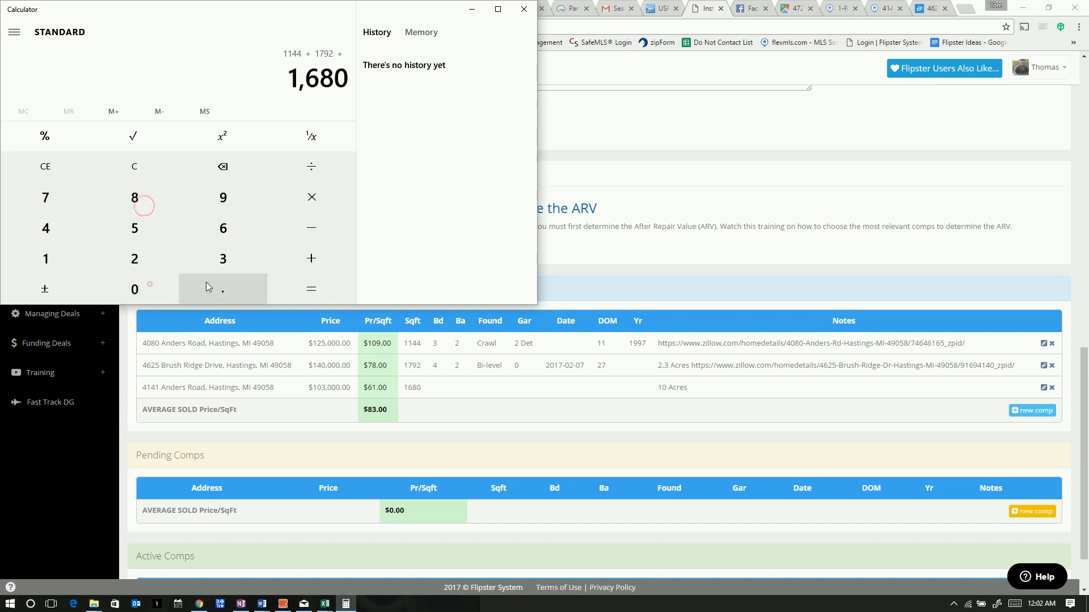
pyautogui.click(322, 285)
# Divide 4,616 by 3 to get the average comp size of 1,538.67 sqft
pyautogui.click(318, 169)
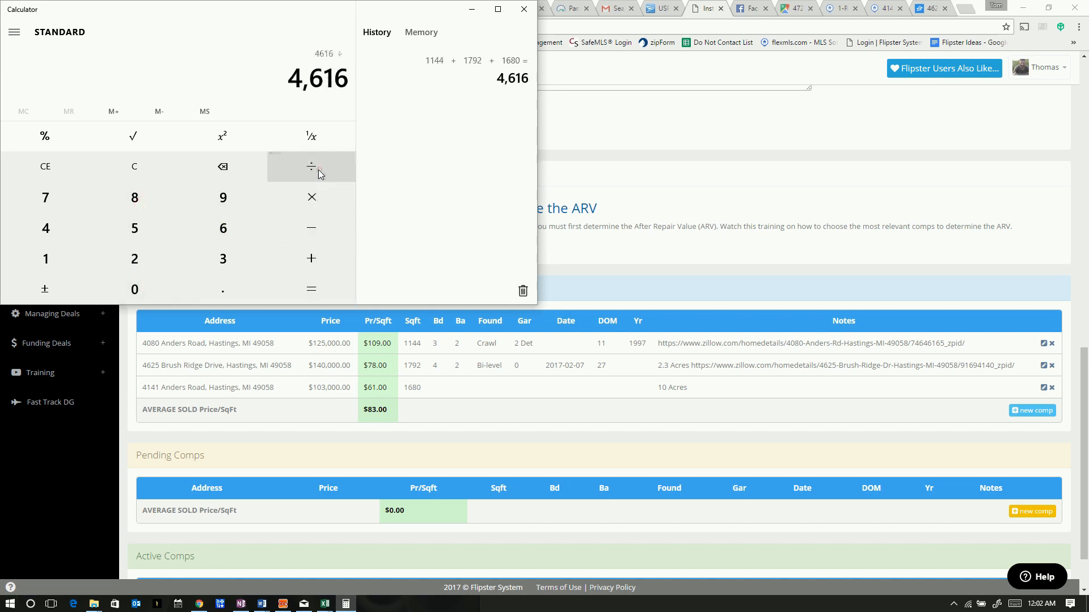
pyautogui.click(231, 254)
pyautogui.click(334, 297)
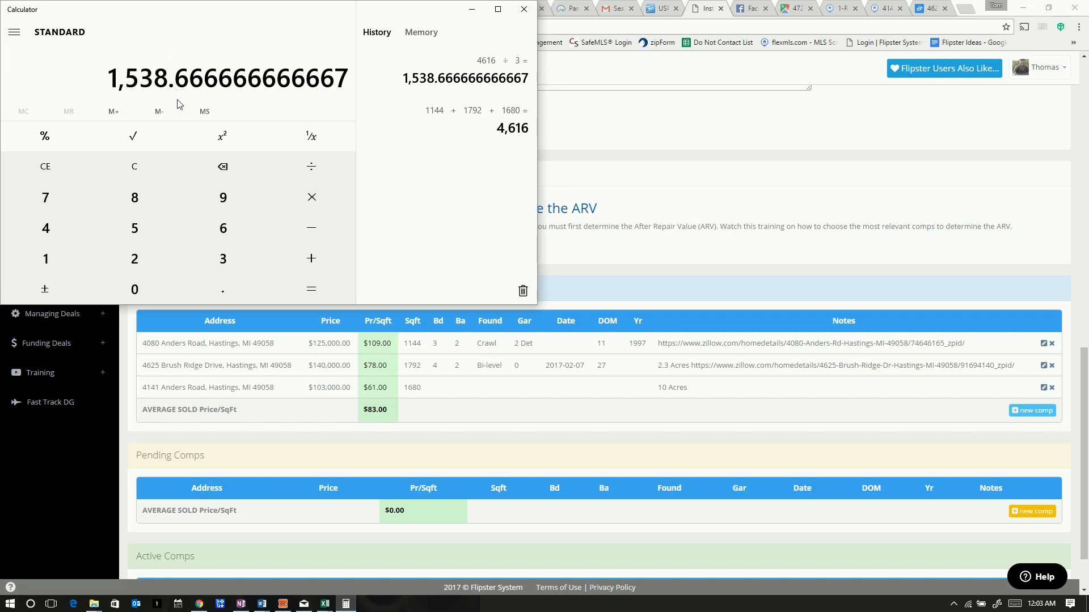
pyautogui.click(300, 199)
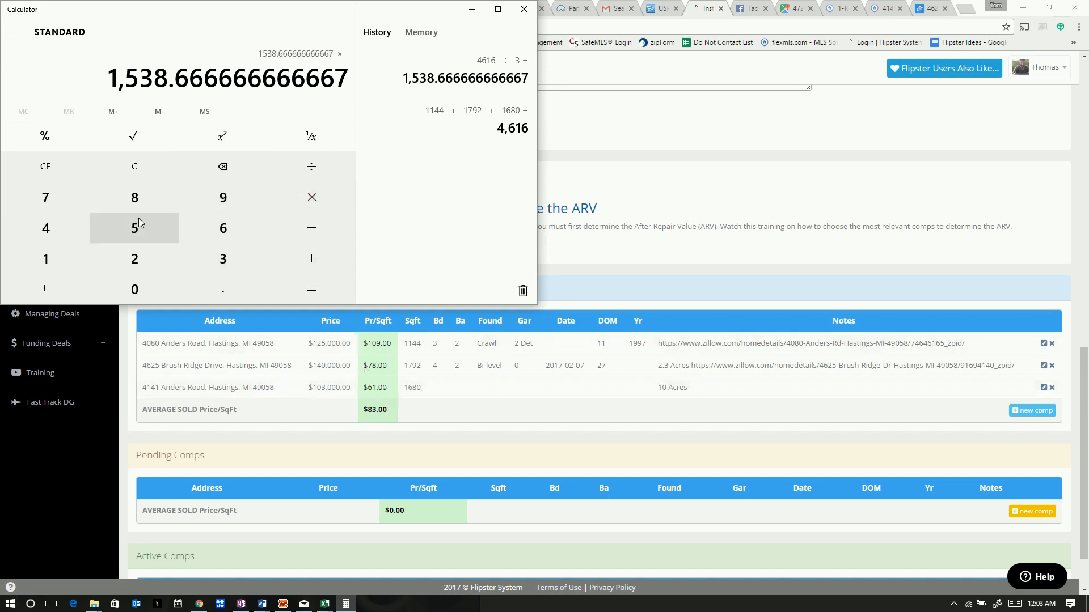
# Multiply the average size by $83/sqft to get 127,709.33
pyautogui.click(134, 200)
pyautogui.click(223, 259)
pyautogui.click(310, 291)
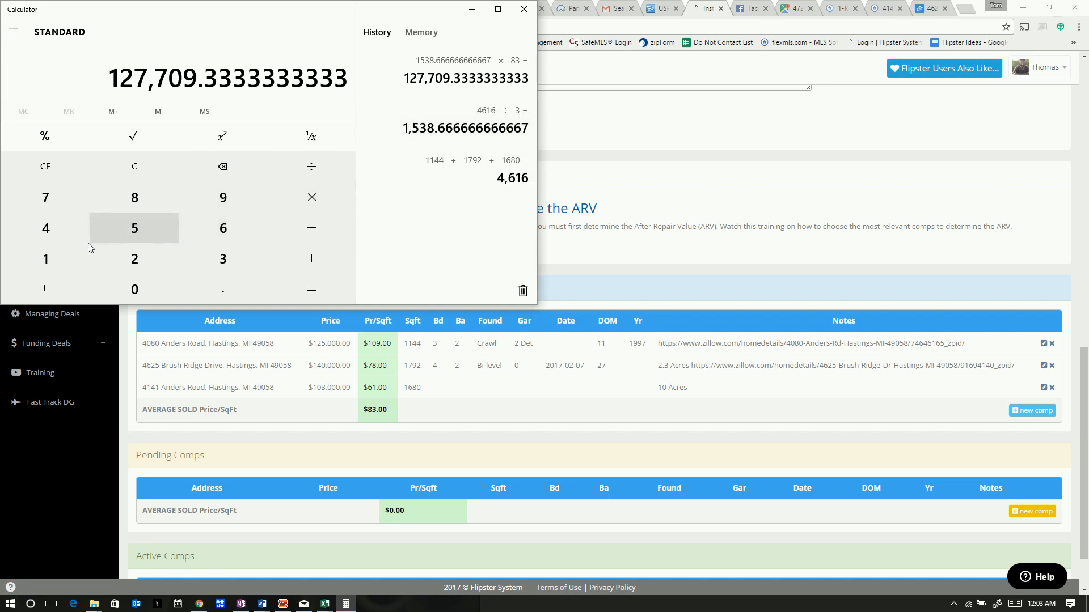
# Compute 1460 × 50 = 73,000
pyautogui.click(49, 255)
pyautogui.click(47, 230)
pyautogui.click(233, 224)
pyautogui.click(133, 288)
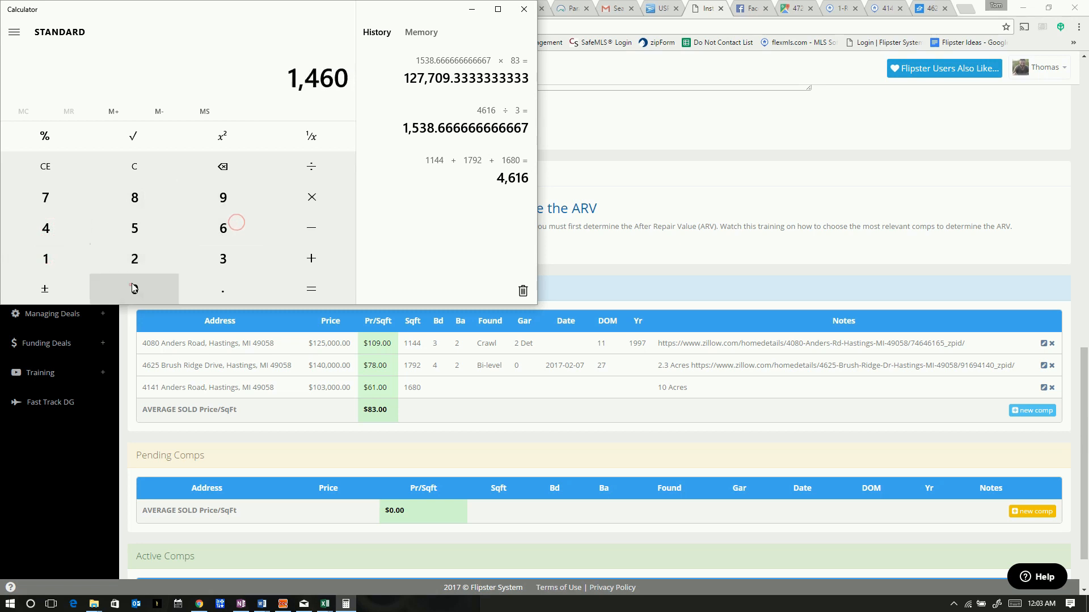
pyautogui.click(312, 197)
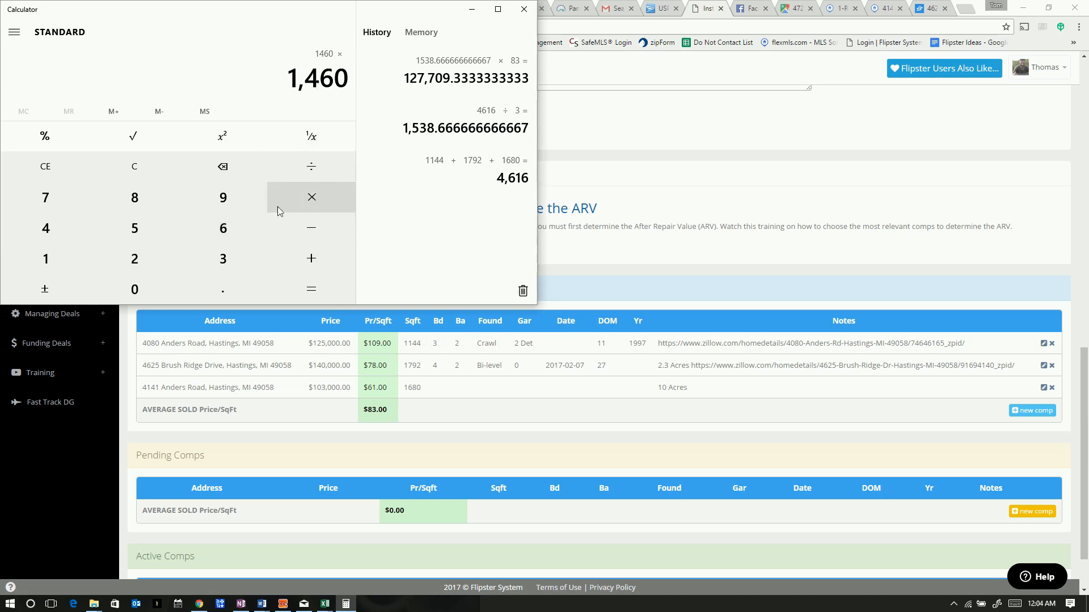
pyautogui.click(147, 228)
pyautogui.click(156, 287)
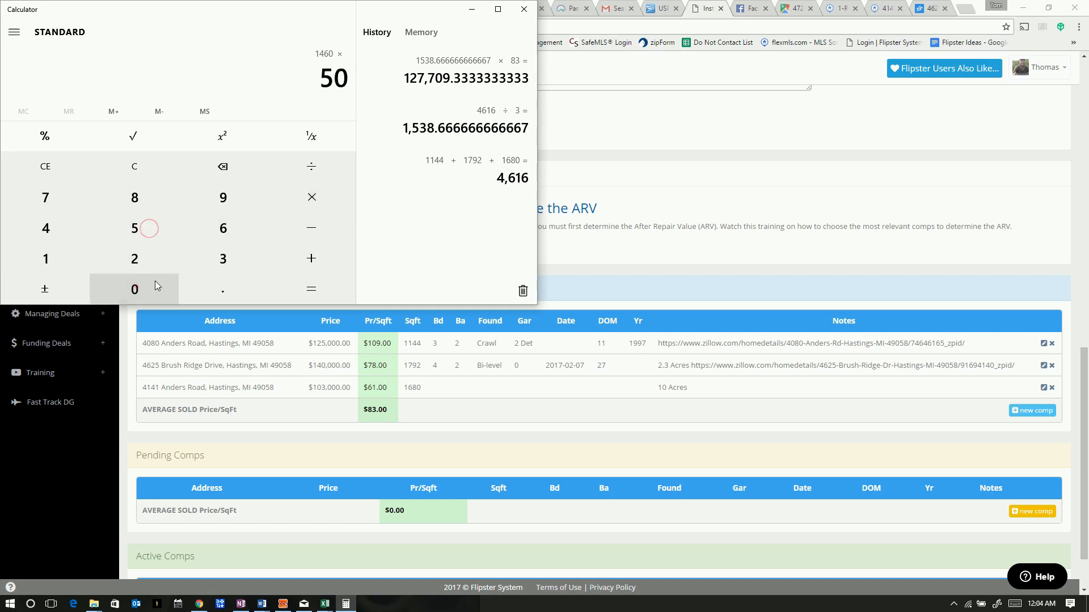
pyautogui.click(310, 287)
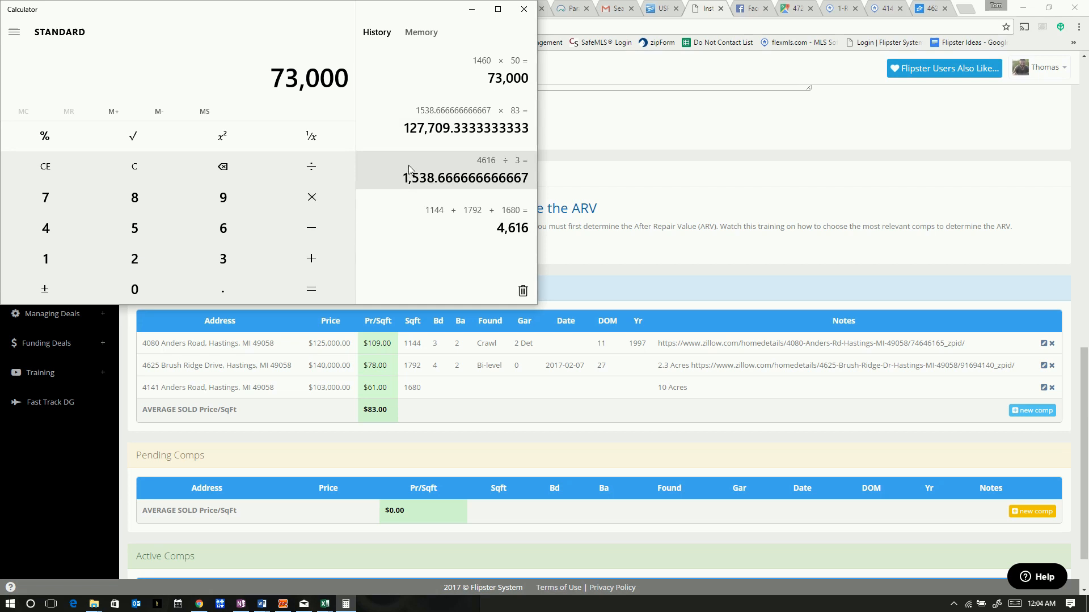
# Add 127,700 to 73,000 for 200,700, then minimize Calculator to return to FlipSter
pyautogui.click(311, 260)
pyautogui.click(76, 262)
pyautogui.click(132, 259)
pyautogui.click(42, 207)
pyautogui.click(44, 200)
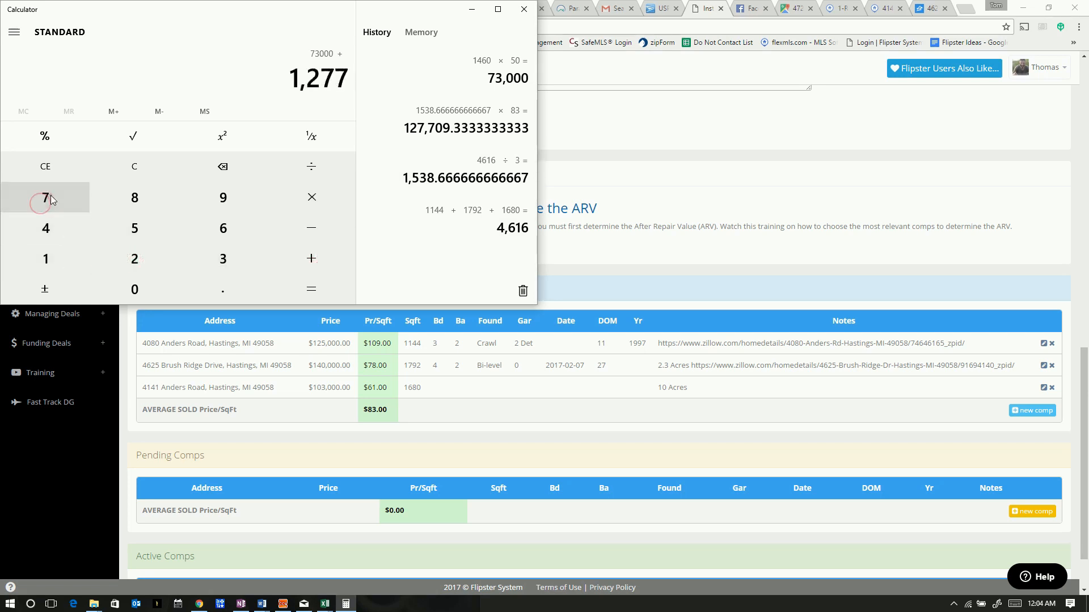
pyautogui.click(136, 288)
pyautogui.click(139, 288)
pyautogui.click(326, 288)
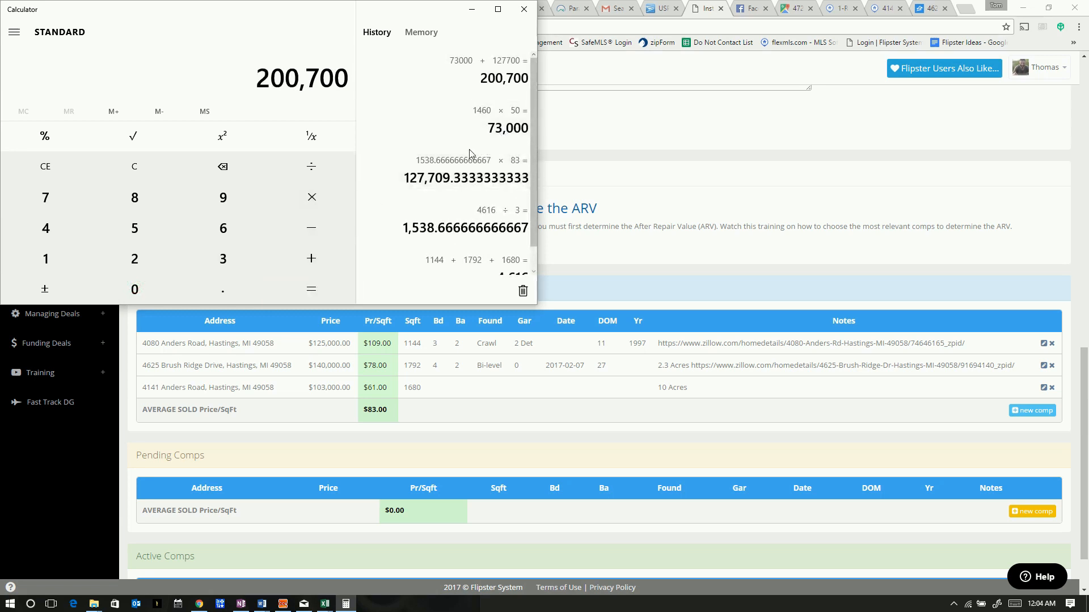
pyautogui.click(471, 10)
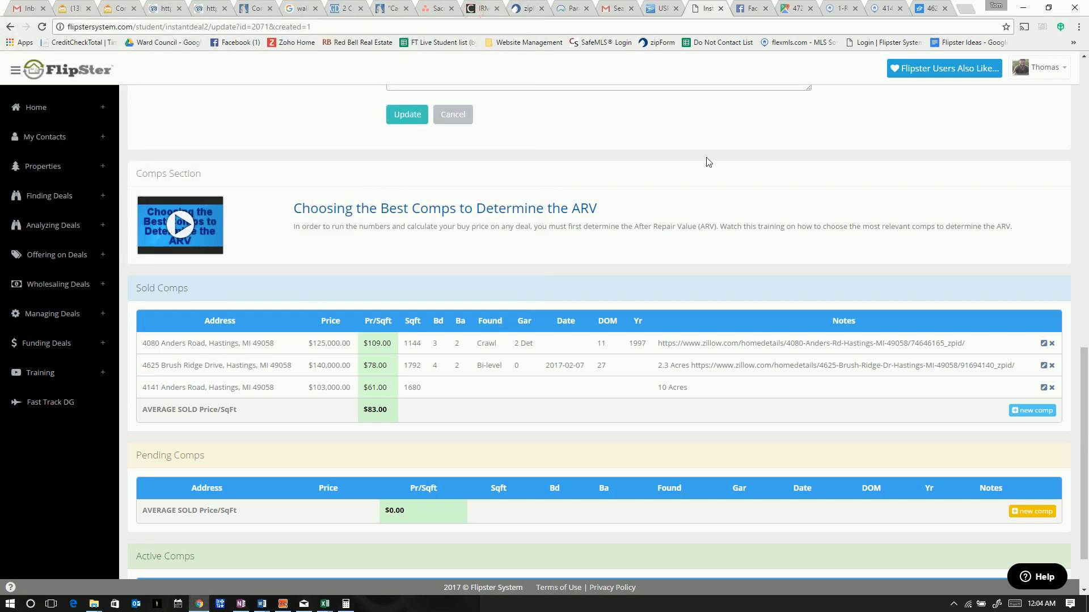
# Step the ARV Price Per Sqft spinner up to 67, making the ARV sale price 201000
pyautogui.scroll(8, 709, 152)
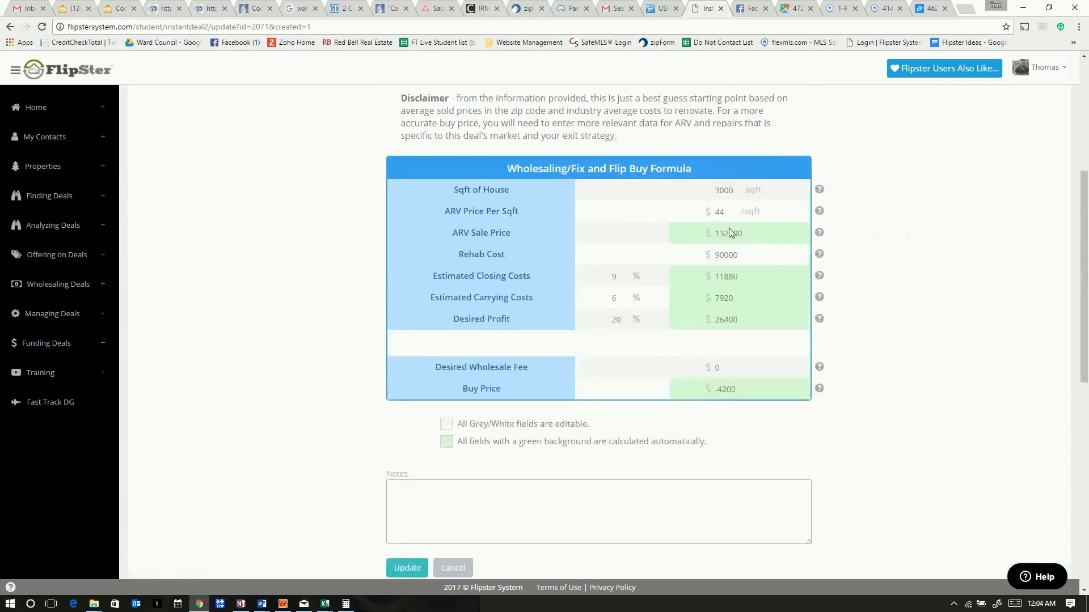
pyautogui.click(734, 208)
pyautogui.click(733, 209)
pyautogui.click(734, 208)
pyautogui.click(734, 208)
pyautogui.click(733, 208)
pyautogui.click(734, 208)
pyautogui.click(734, 209)
pyautogui.click(733, 209)
pyautogui.click(734, 209)
pyautogui.click(733, 209)
pyautogui.click(734, 208)
pyautogui.click(734, 209)
pyautogui.click(733, 208)
pyautogui.click(733, 209)
pyautogui.click(734, 208)
pyautogui.click(733, 209)
pyautogui.click(734, 209)
pyautogui.click(734, 209)
pyautogui.click(734, 208)
pyautogui.click(734, 208)
pyautogui.click(734, 209)
pyautogui.click(734, 209)
pyautogui.click(734, 209)
pyautogui.click(733, 215)
# Highlight the resulting Desired Profit of 40200 and Buy Price of 40650
pyautogui.moveTo(739, 320); pyautogui.dragTo(713, 319)
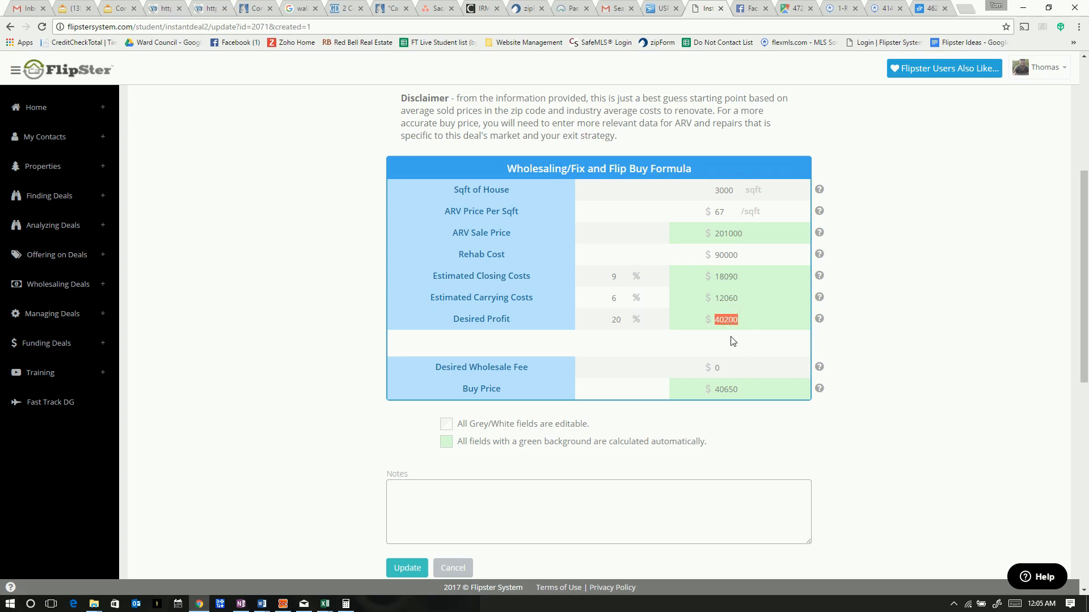
pyautogui.moveTo(739, 389); pyautogui.dragTo(715, 390)
pyautogui.moveTo(728, 320); pyautogui.dragTo(712, 323)
pyautogui.moveTo(736, 320); pyautogui.dragTo(718, 321)
pyautogui.click(953, 204)
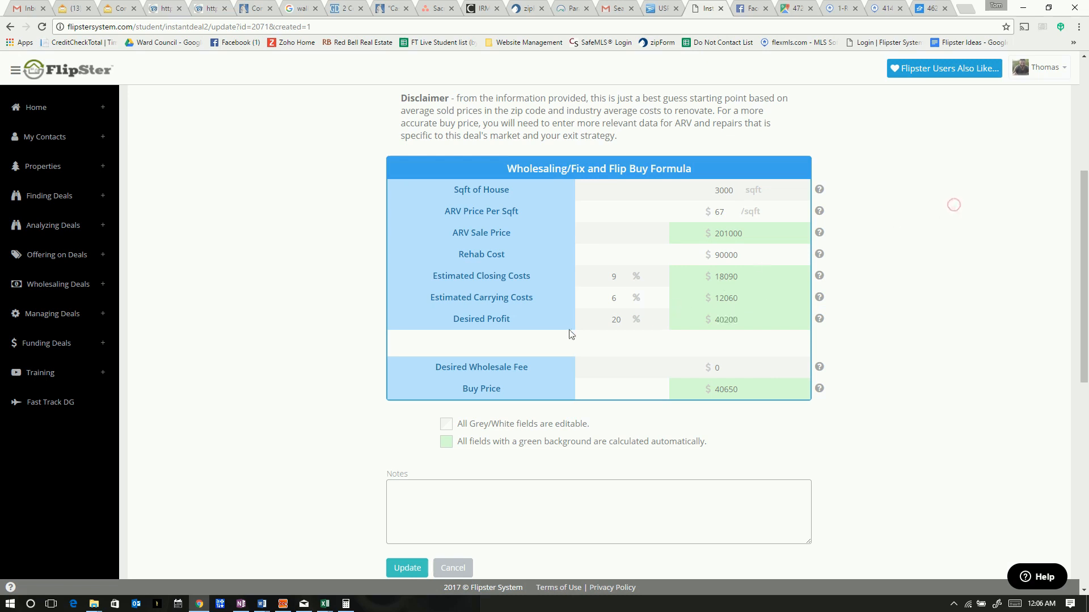
pyautogui.doubleClick(735, 390)
pyautogui.click(885, 253)
pyautogui.scroll(5, 902, 279)
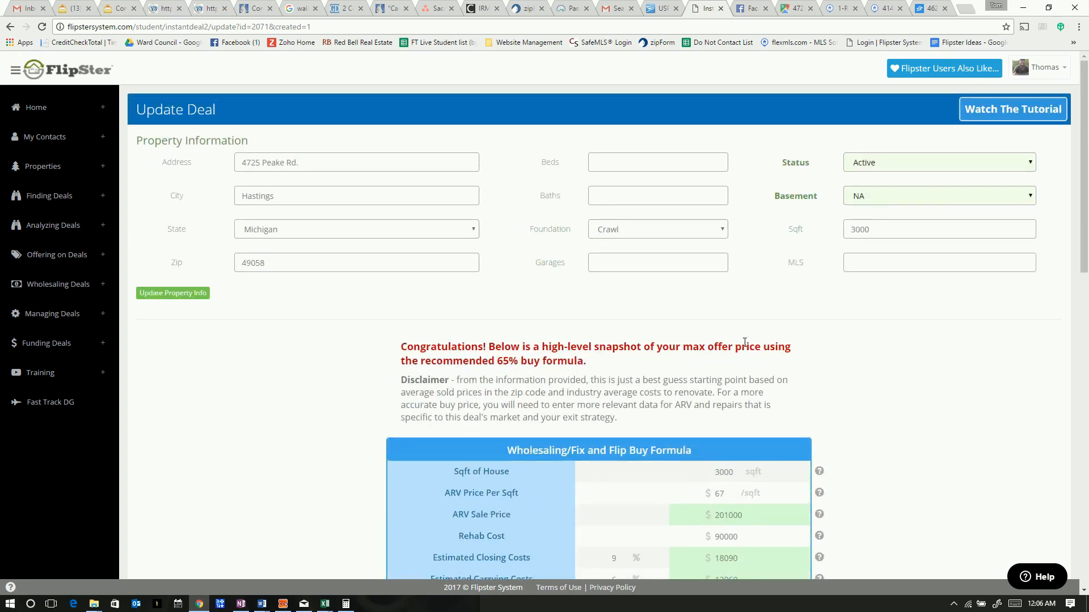
pyautogui.scroll(-4, 832, 392)
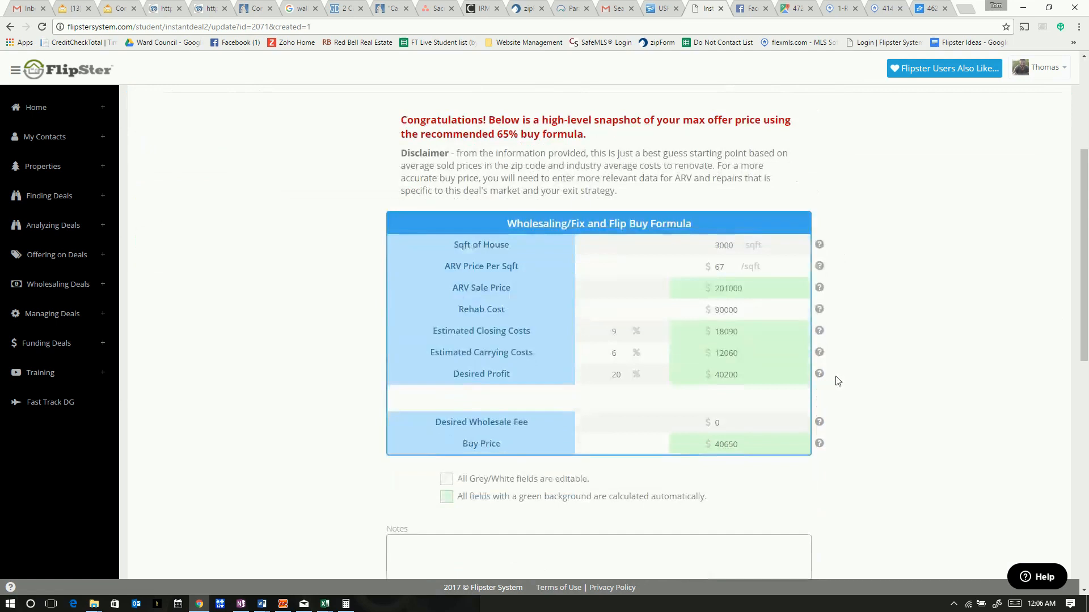